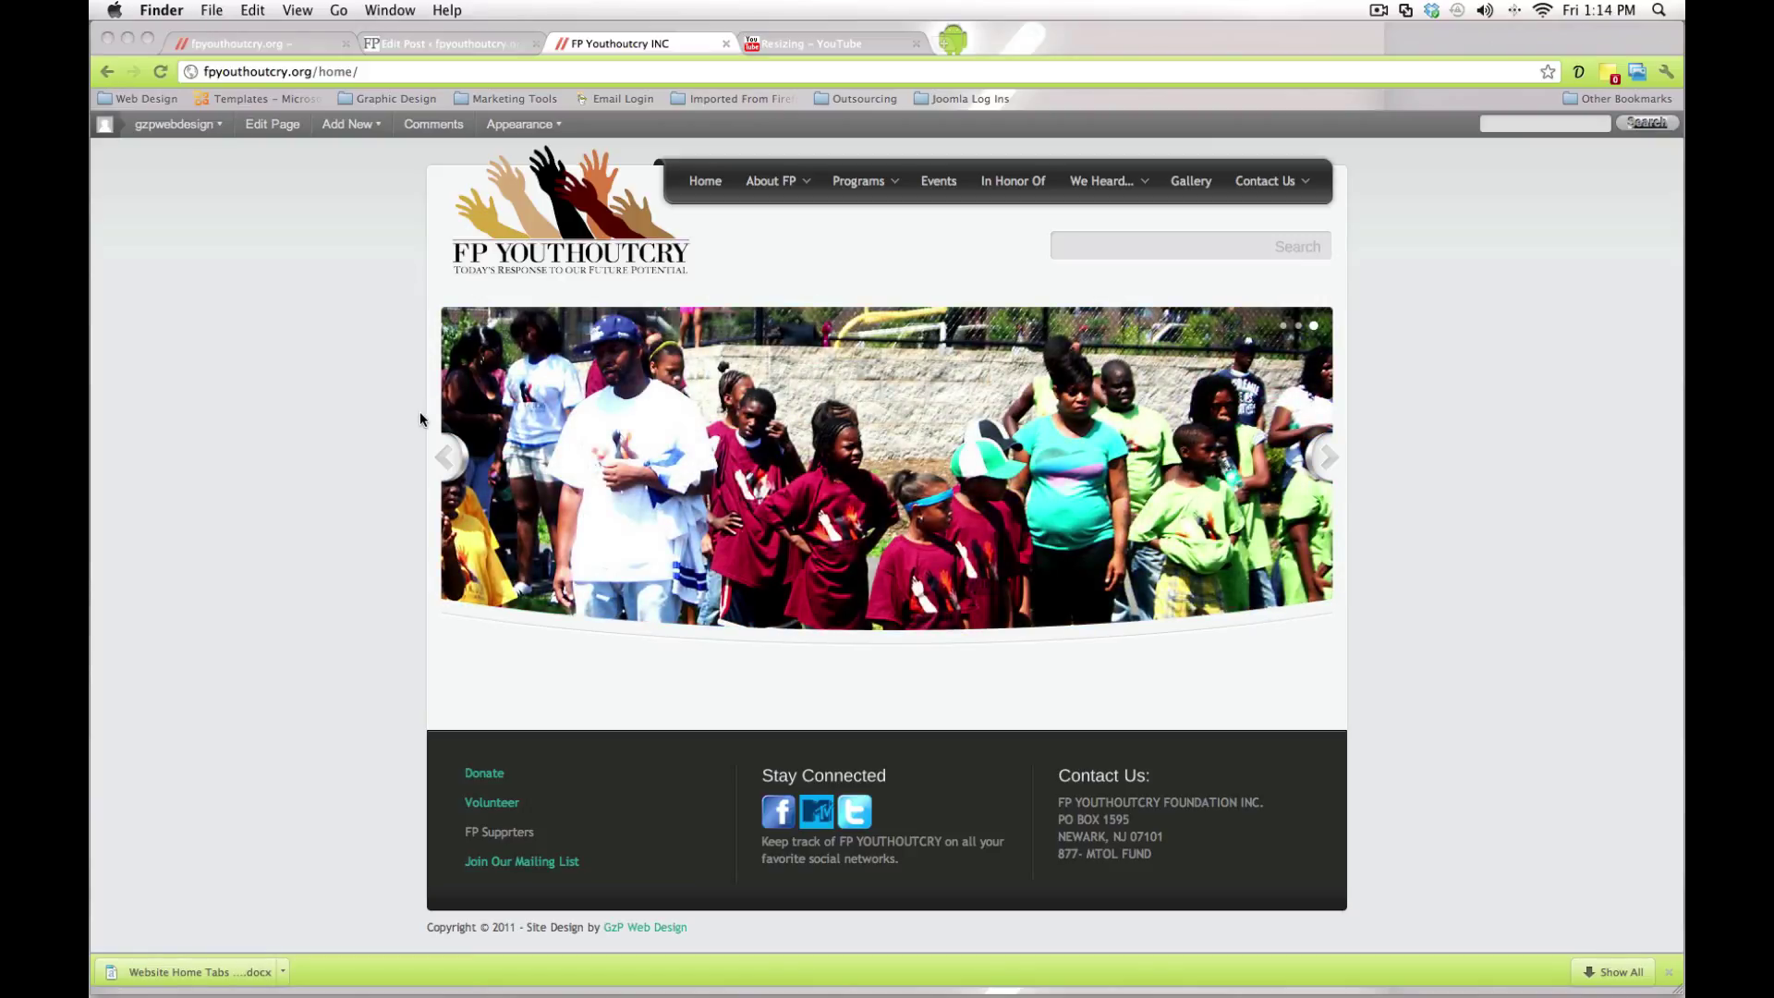
# Step: Open the Hot Off Press page under We Heard and examine its featured content and the post entries below
pyautogui.click(1091, 192)
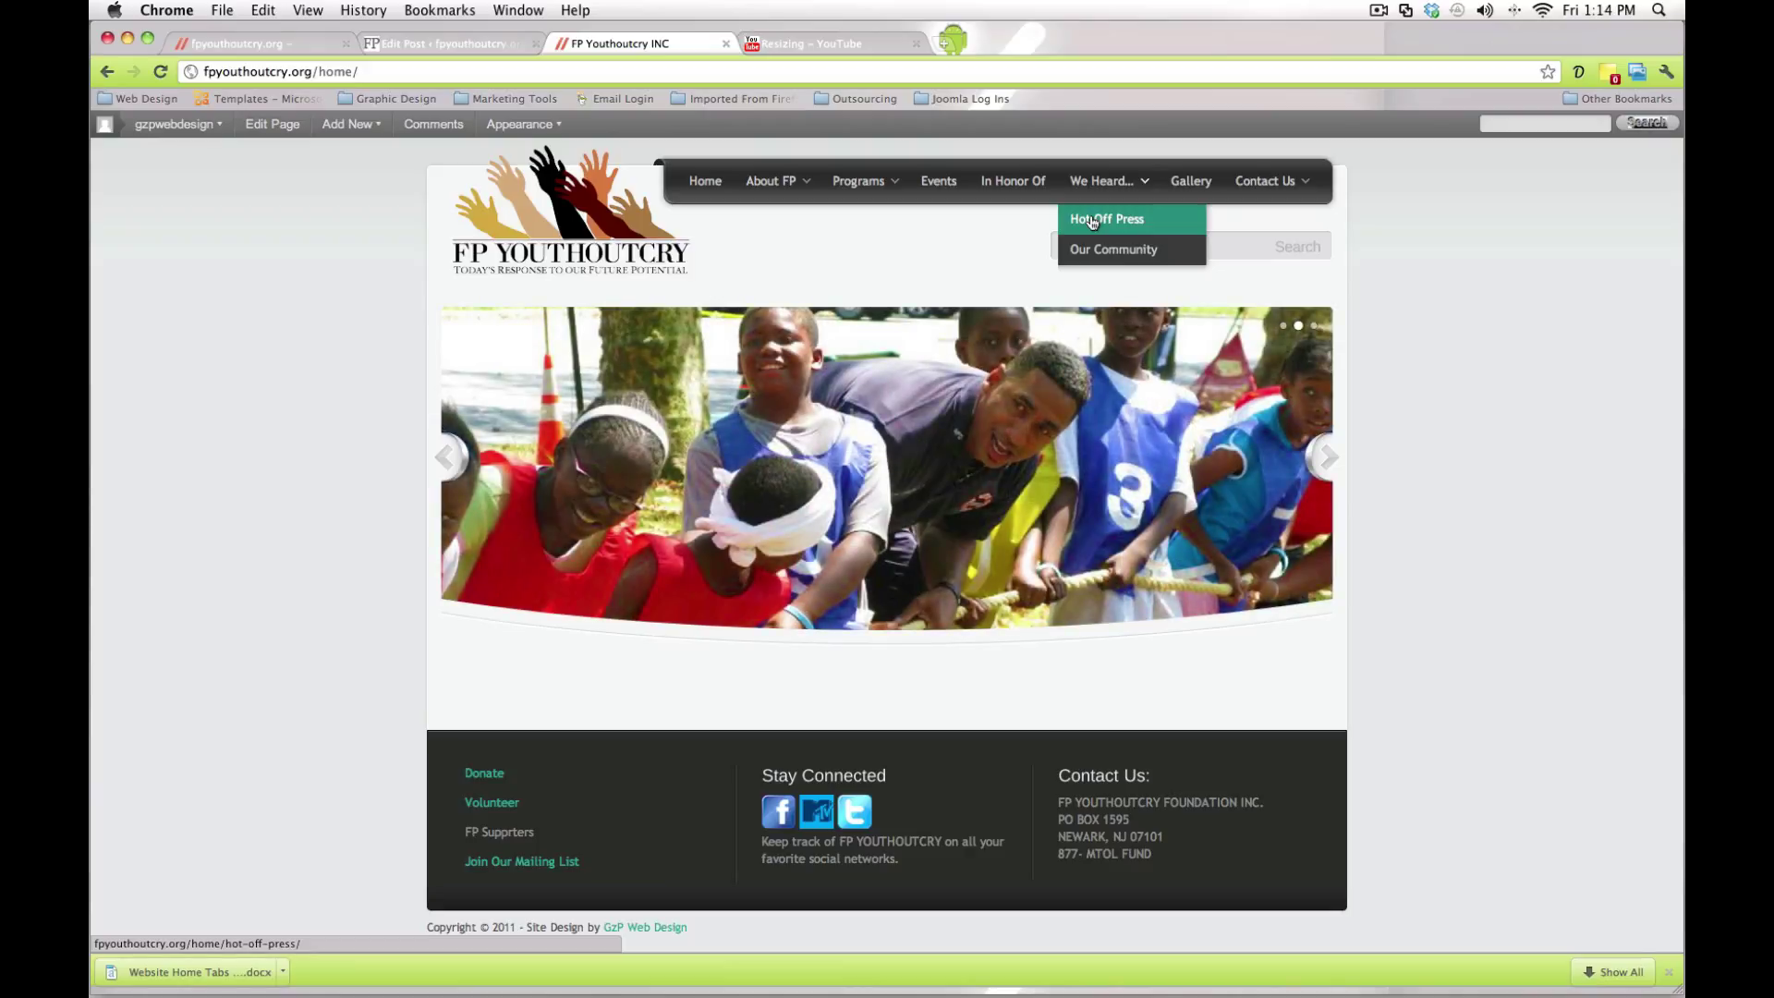
pyautogui.click(1093, 221)
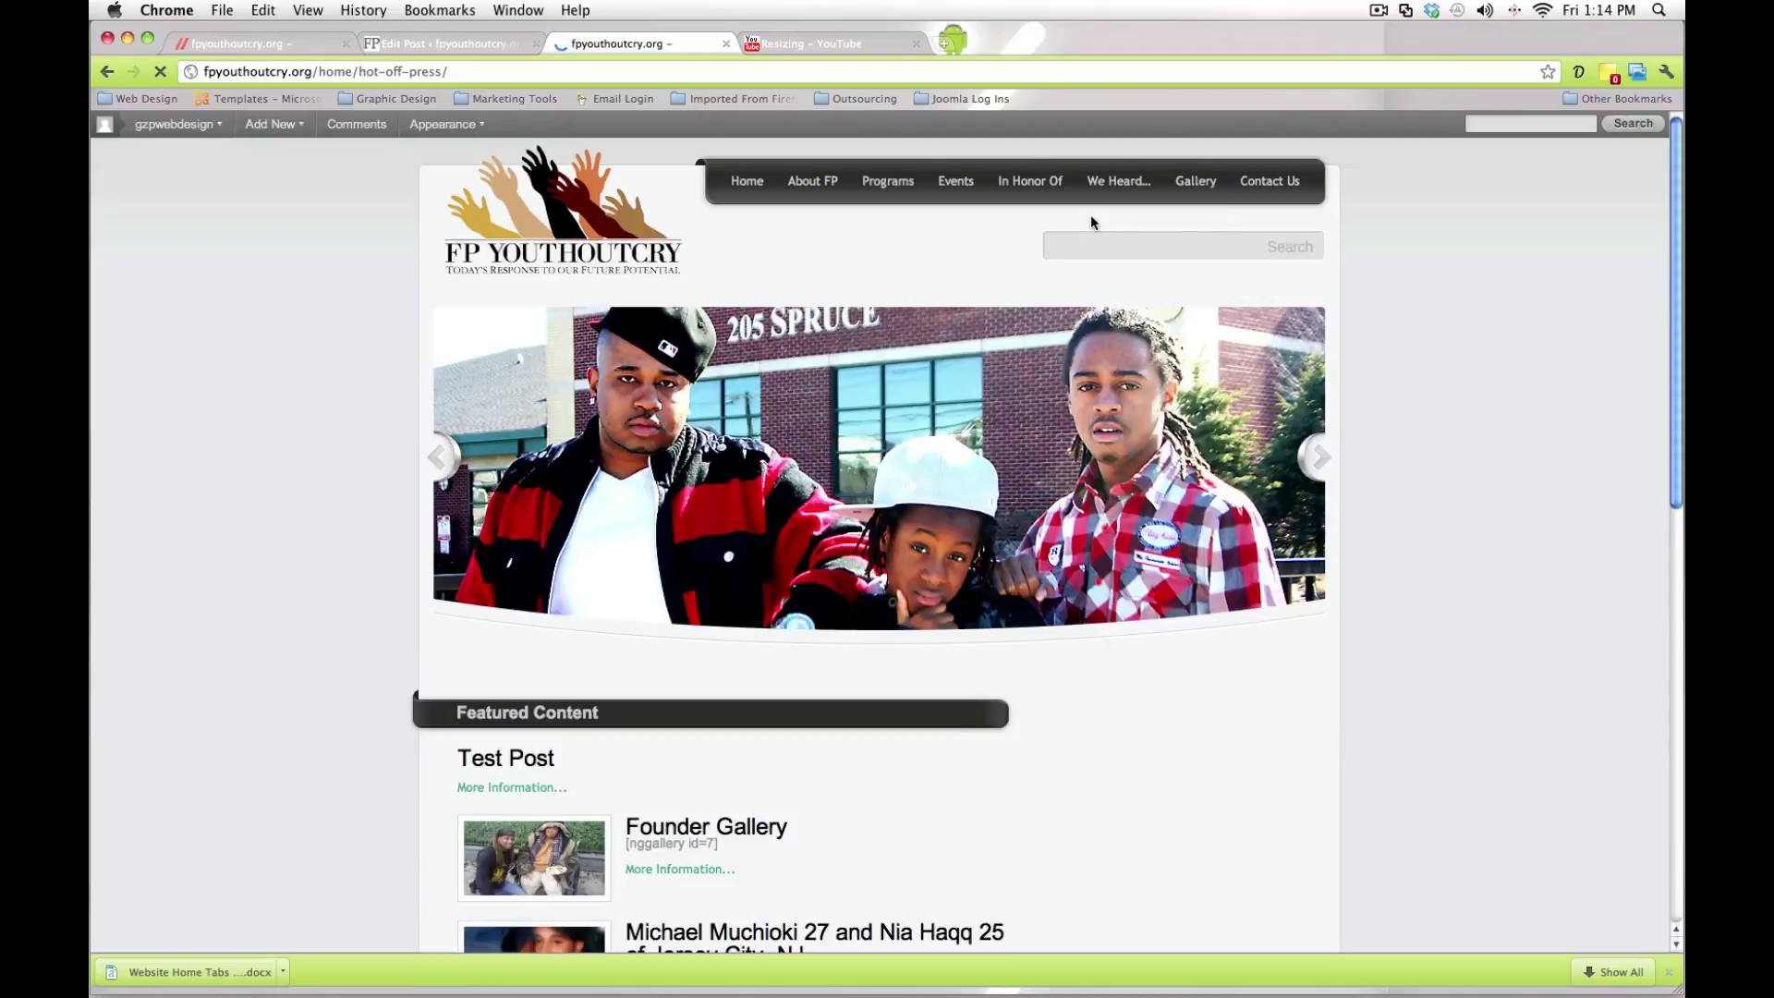
pyautogui.scroll(-1, 336, 321)
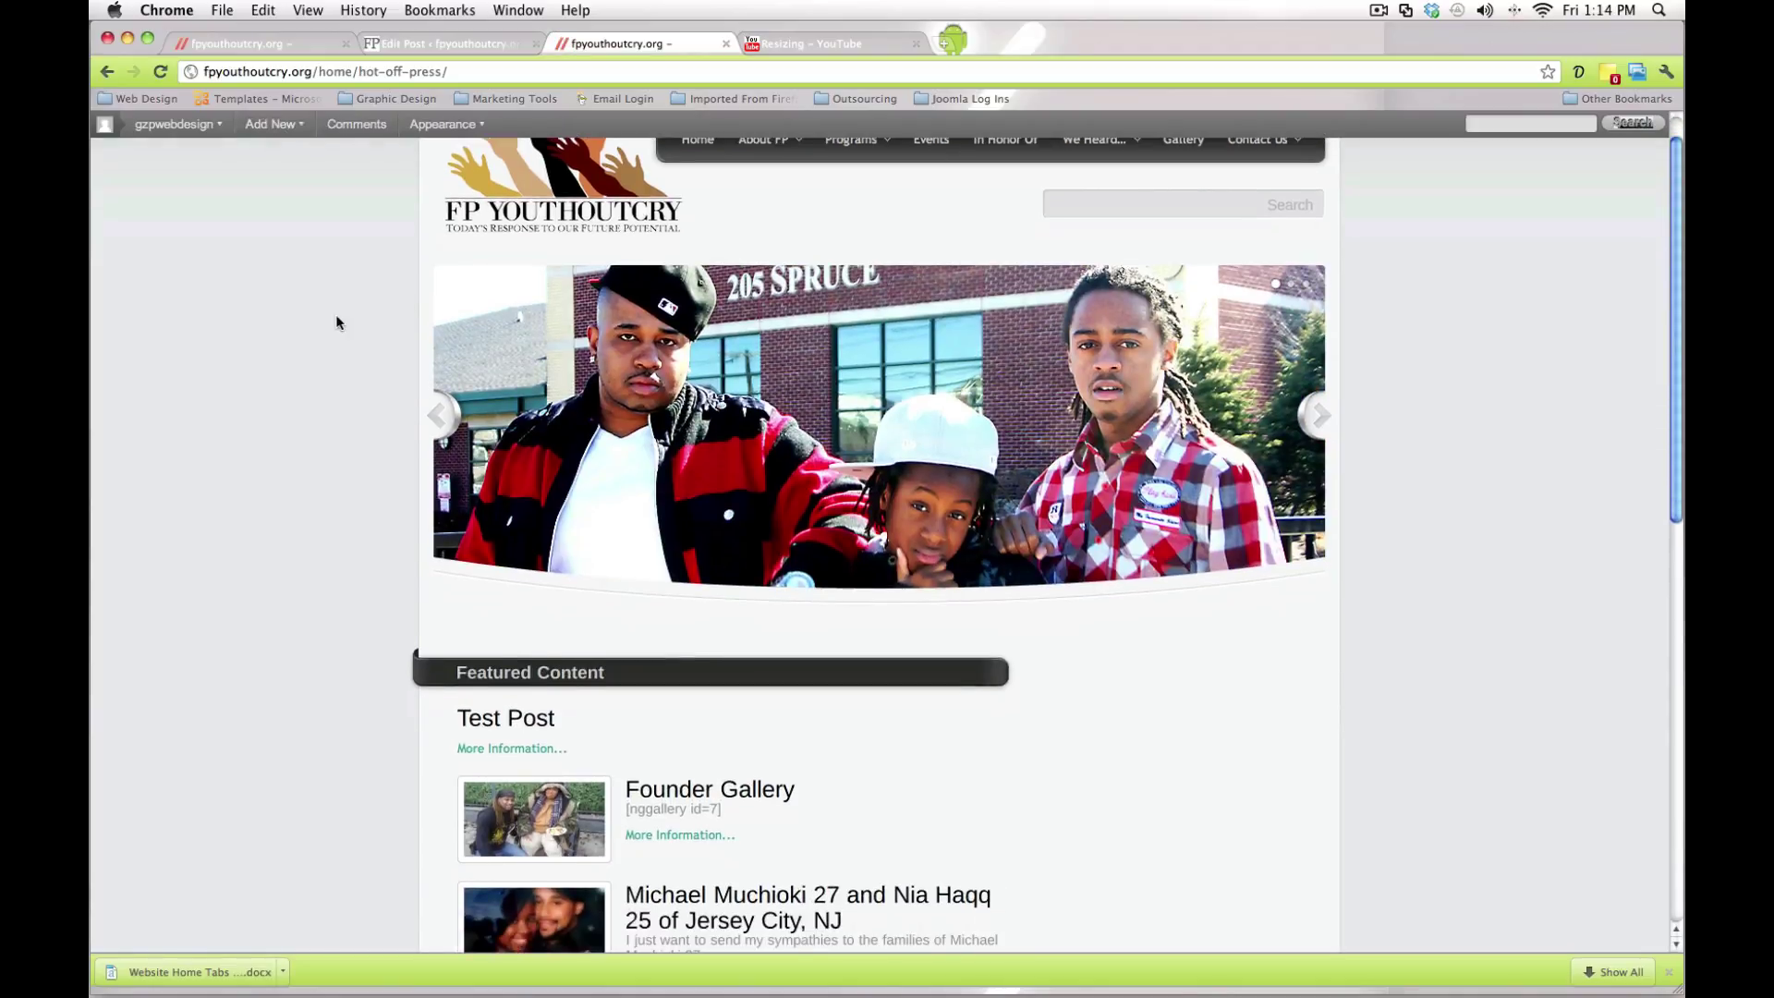
pyautogui.scroll(-10, 336, 321)
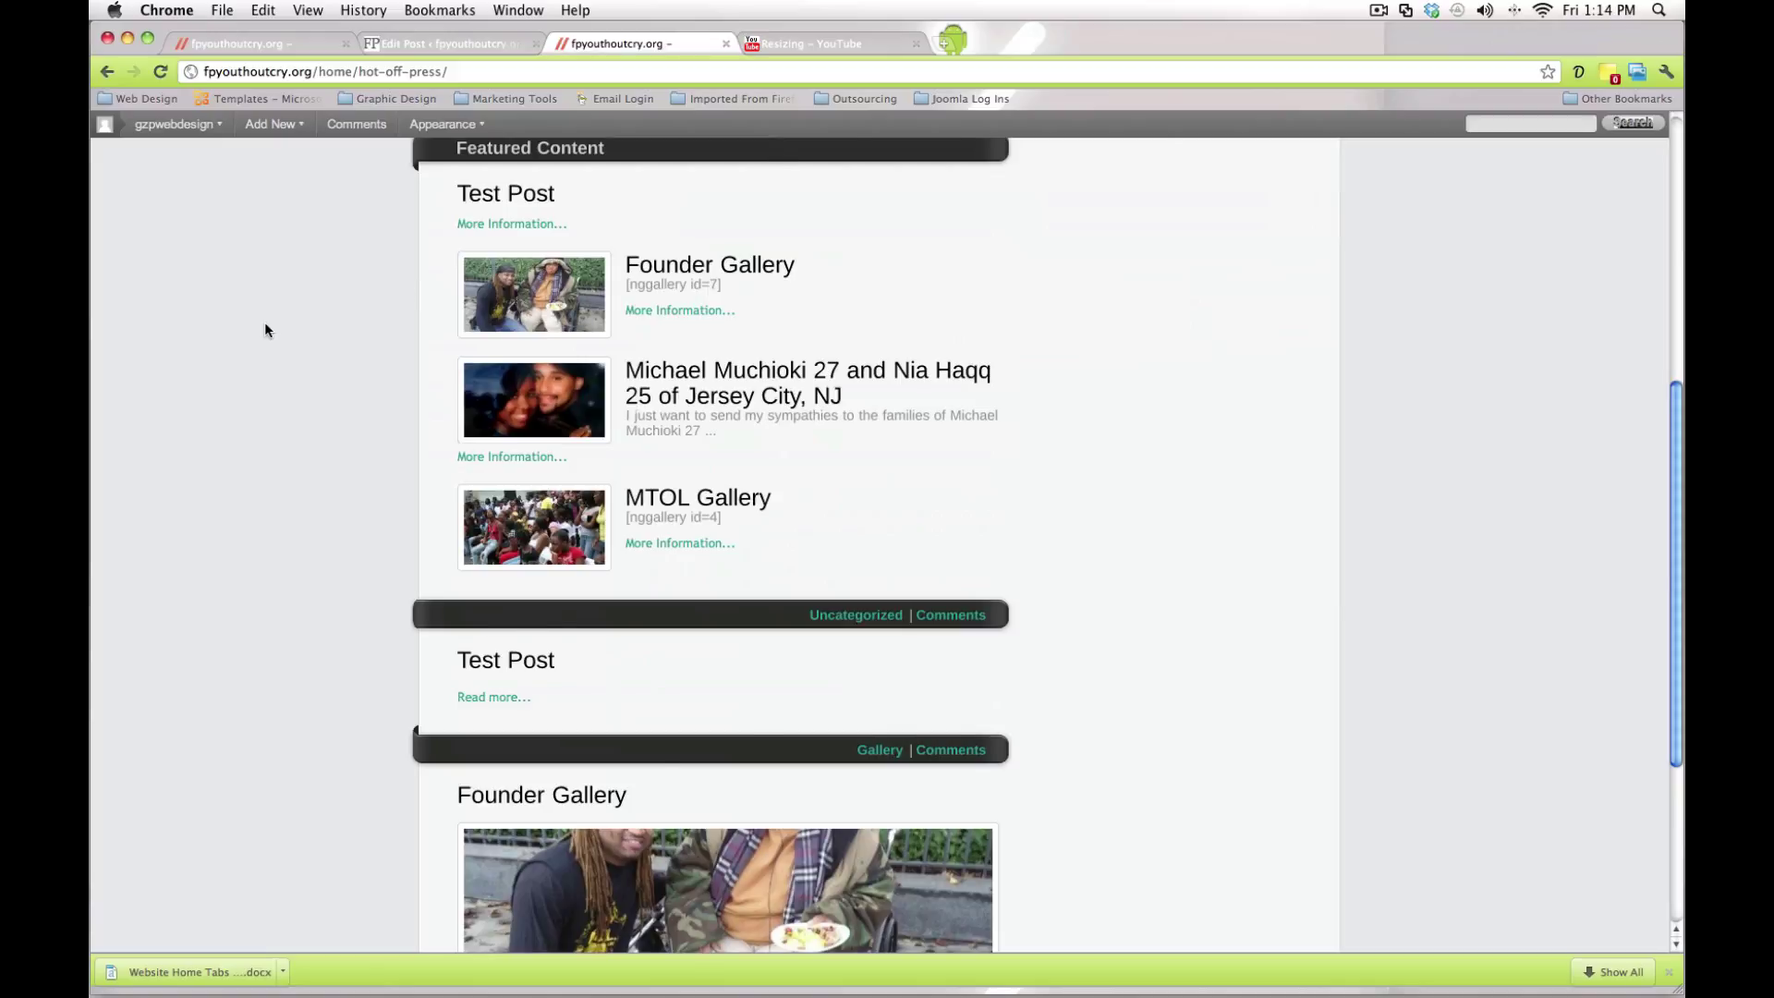
pyautogui.scroll(8, 265, 329)
pyautogui.scroll(-5, 265, 329)
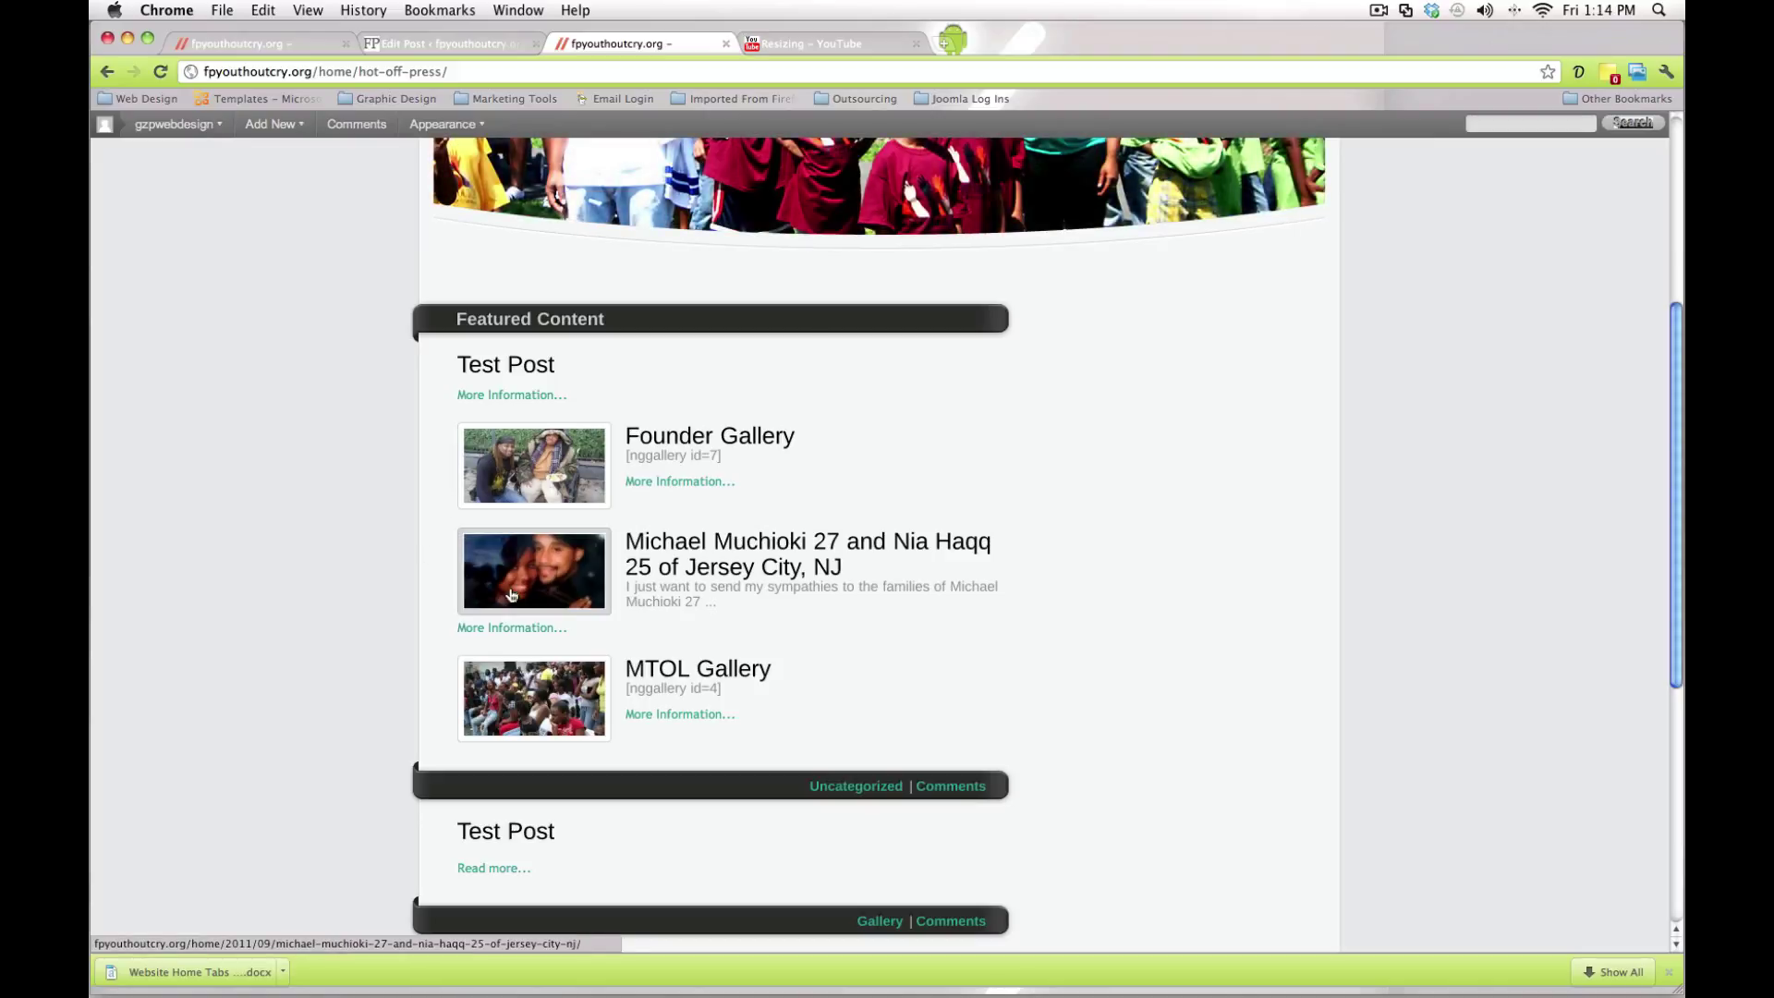
pyautogui.scroll(-4, 384, 582)
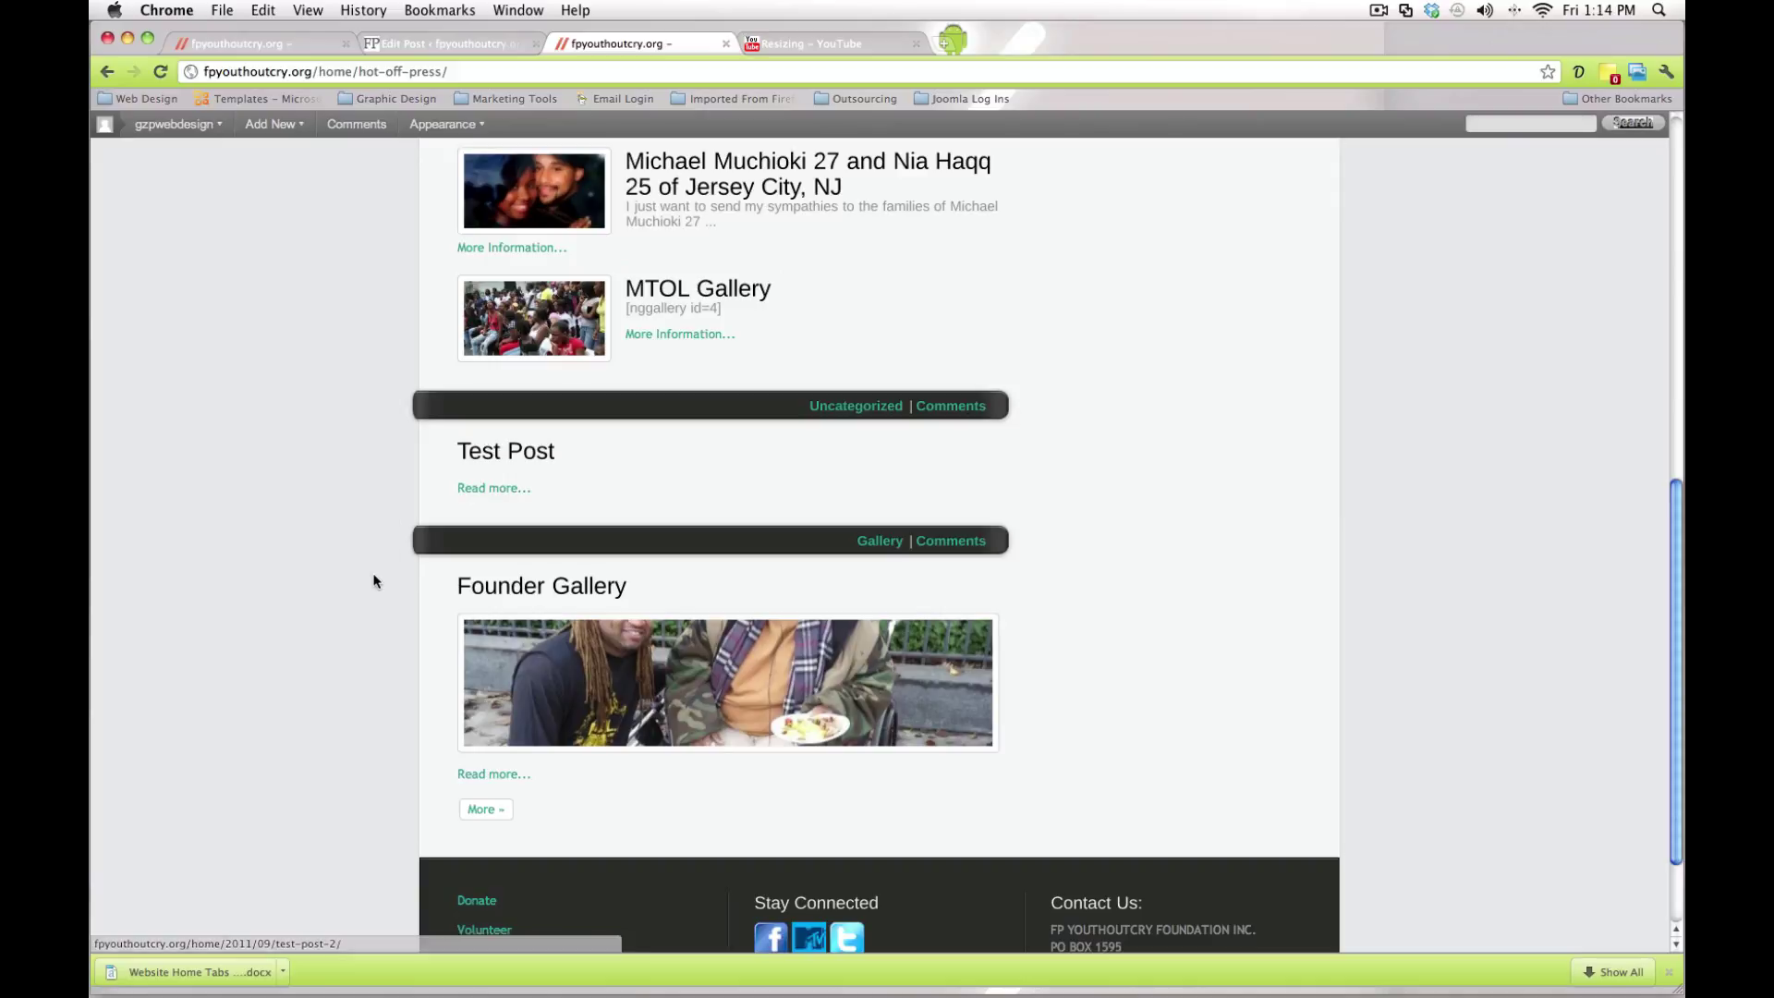
pyautogui.scroll(5, 374, 582)
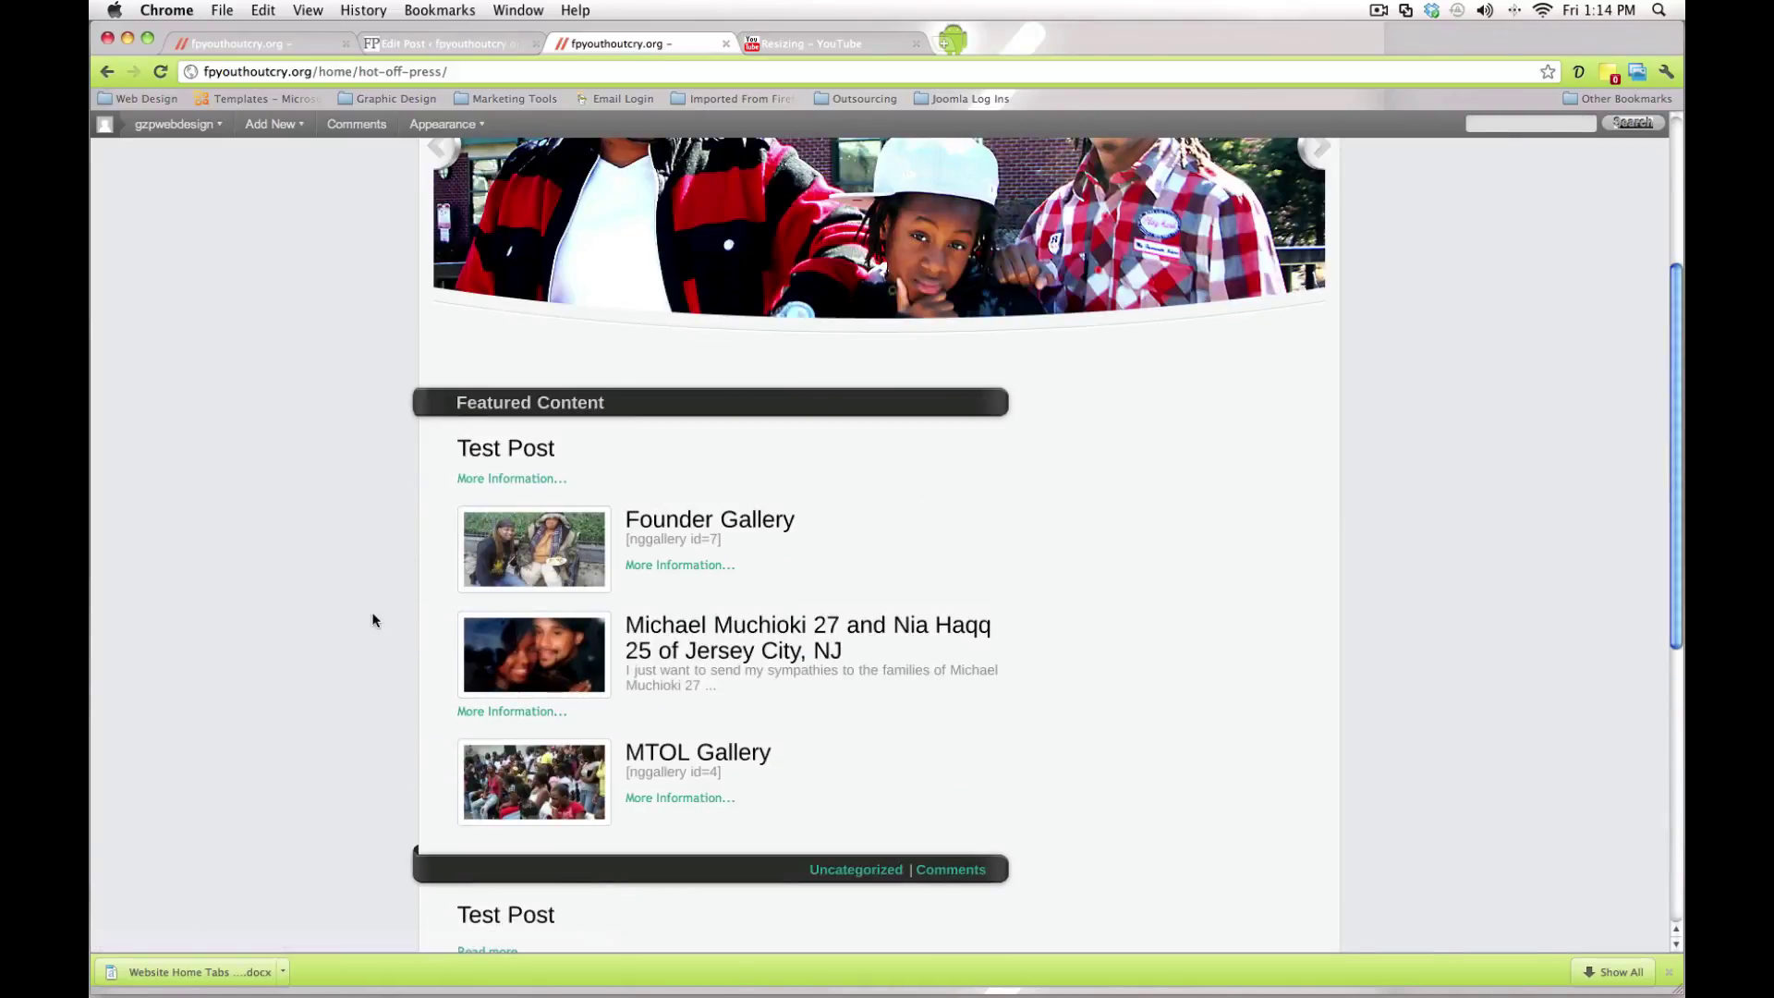
pyautogui.scroll(4, 391, 536)
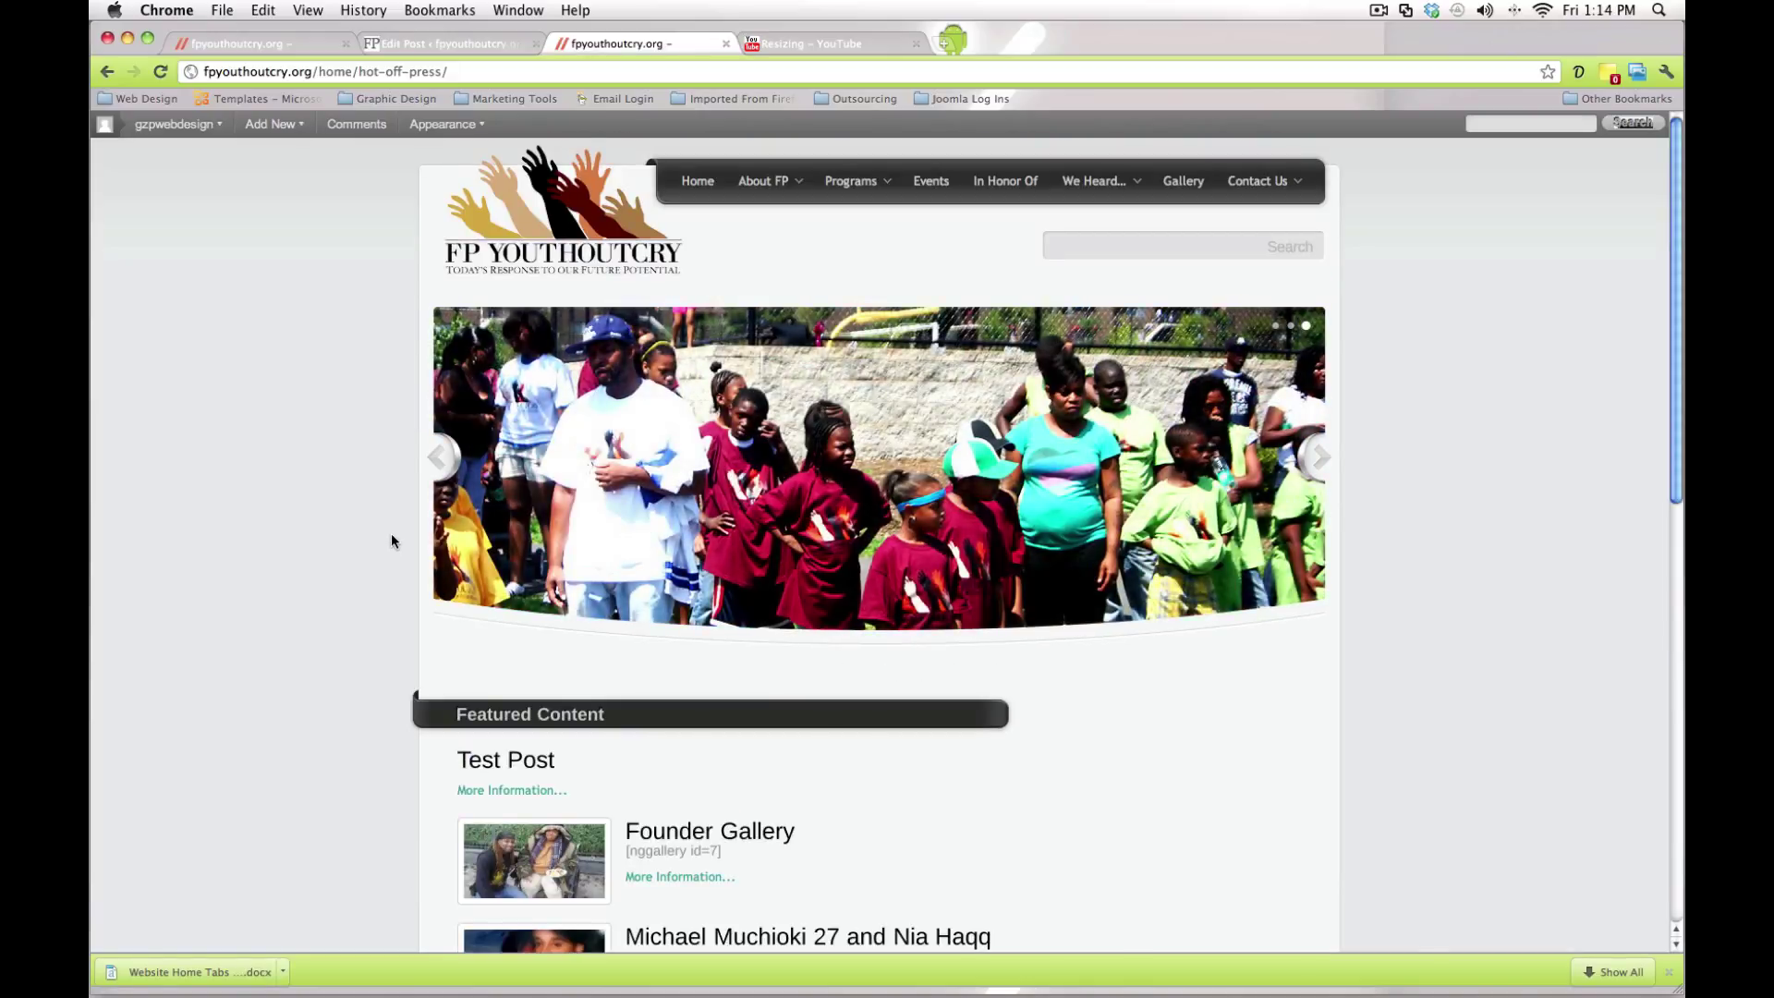
pyautogui.scroll(-2, 389, 540)
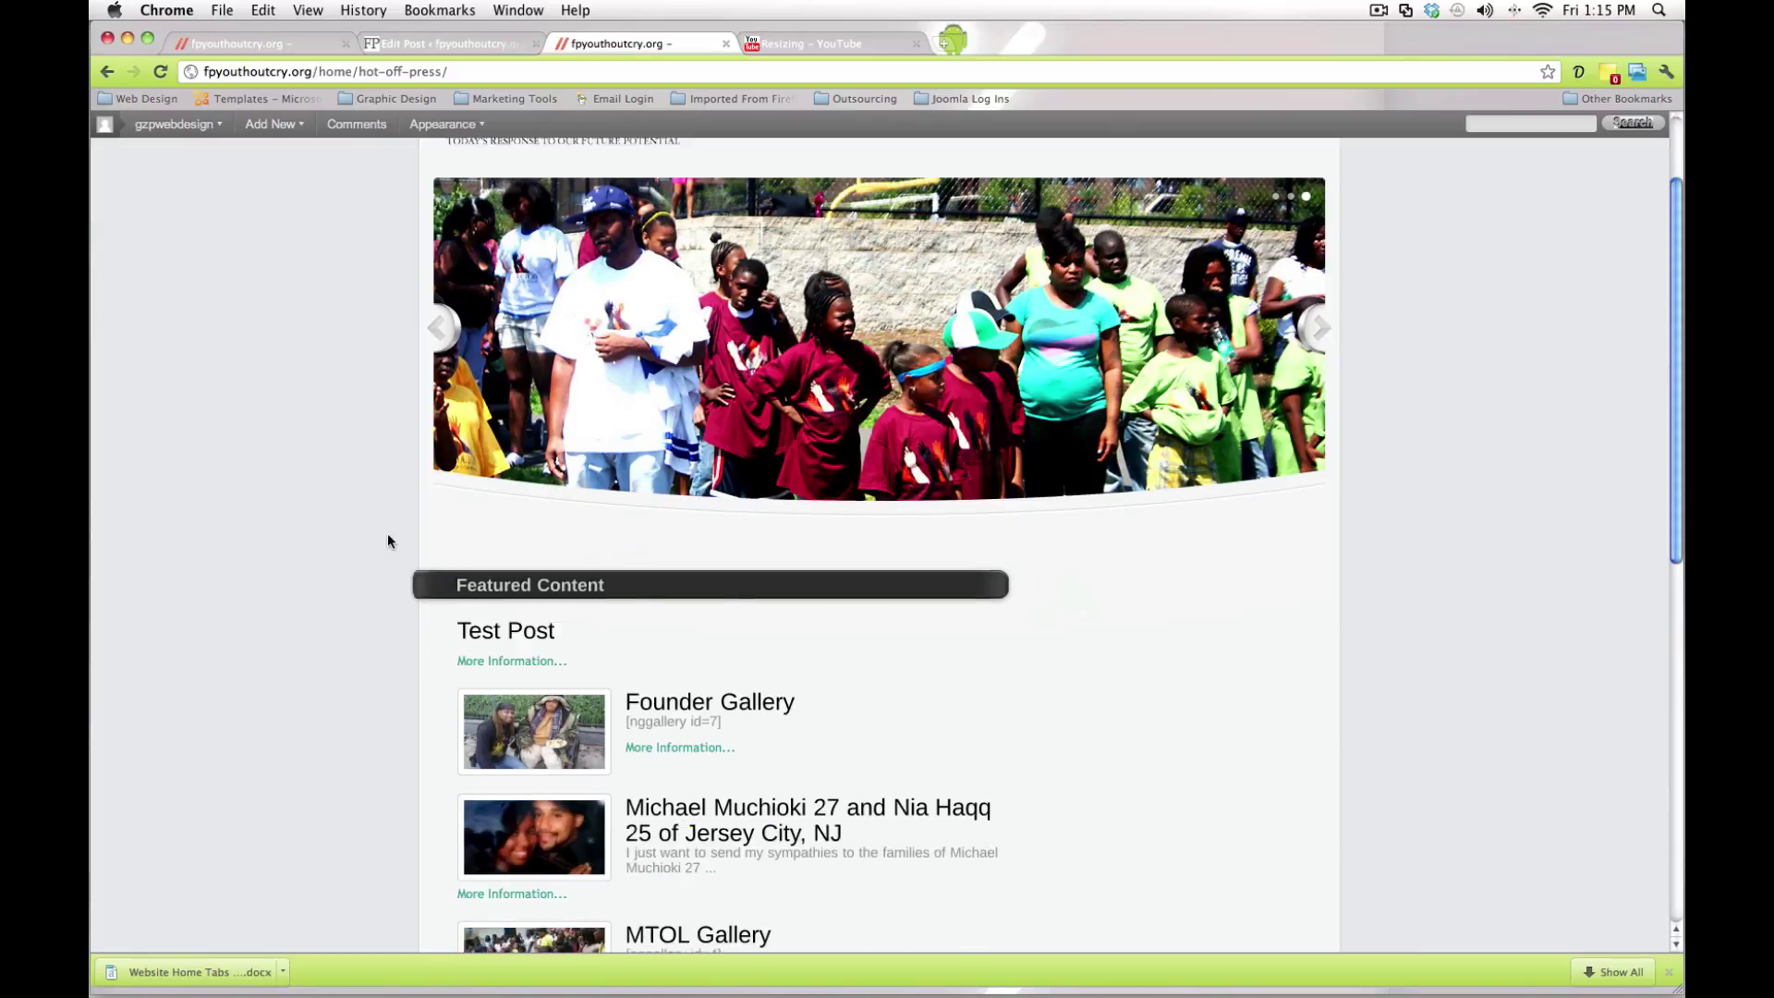
pyautogui.scroll(2, 386, 541)
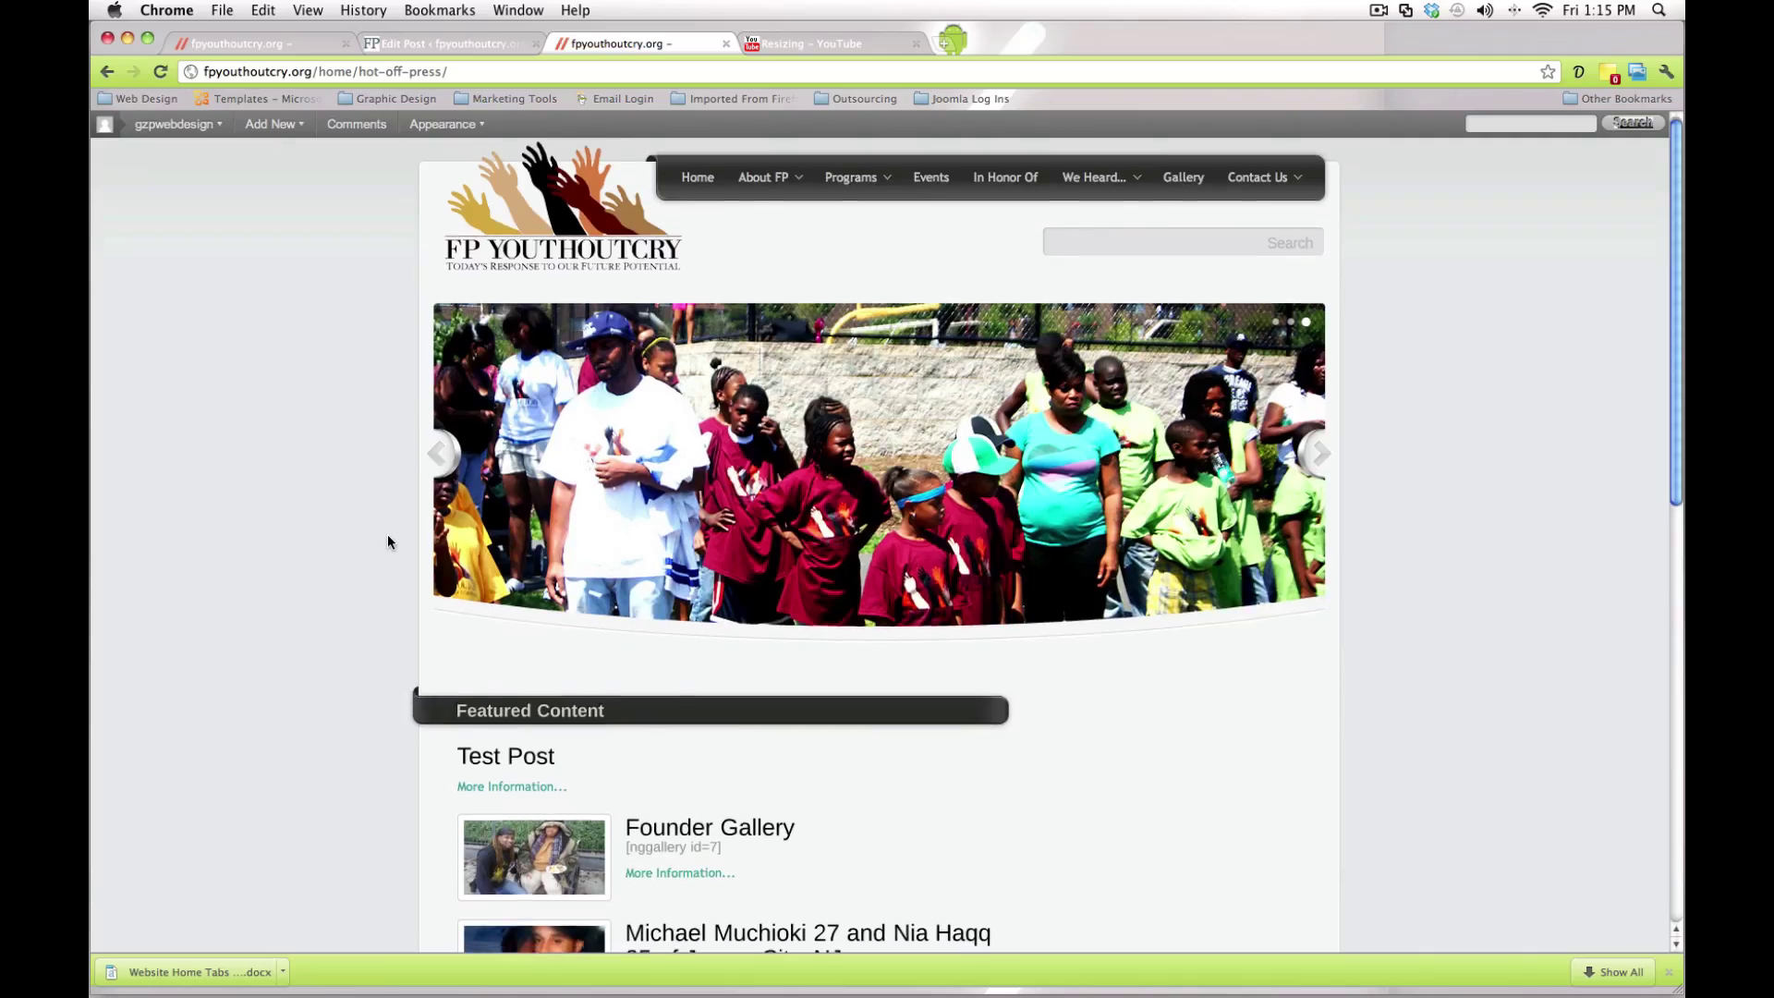
pyautogui.scroll(-4, 387, 541)
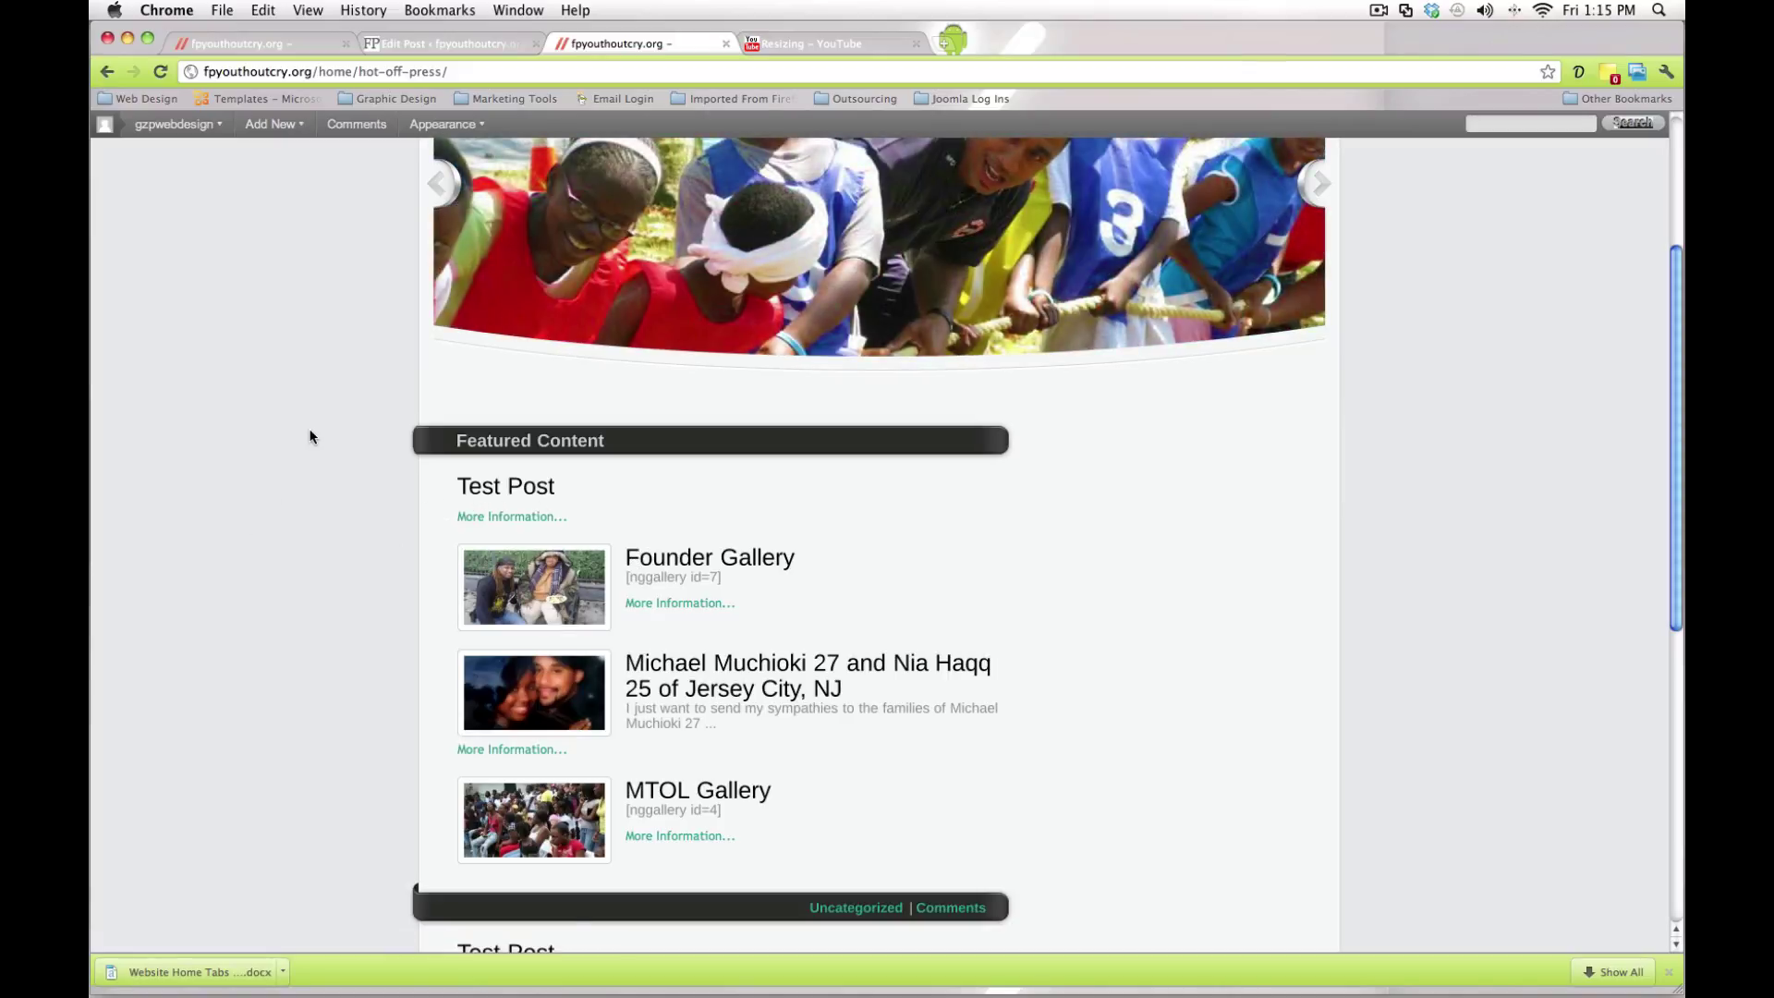
pyautogui.scroll(5, 295, 324)
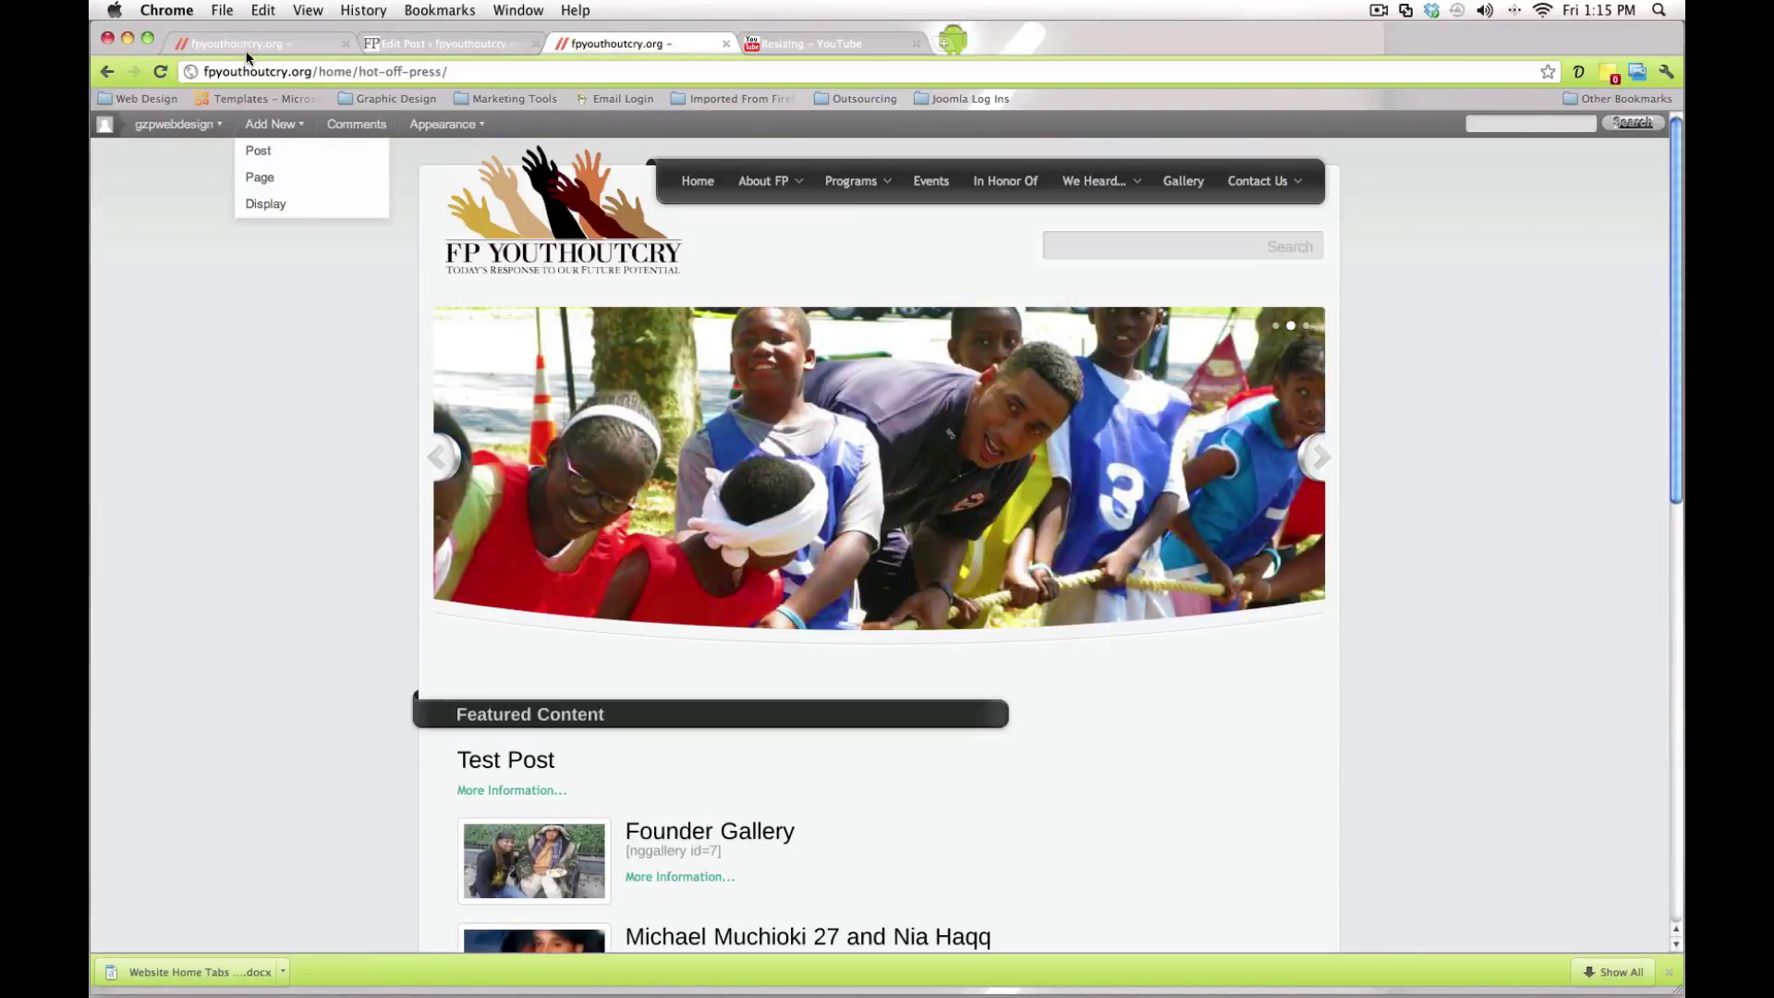
# Step: Close the duplicate Hot Off Press page, go to the site's control panel and open the list of all posts
pyautogui.click(286, 41)
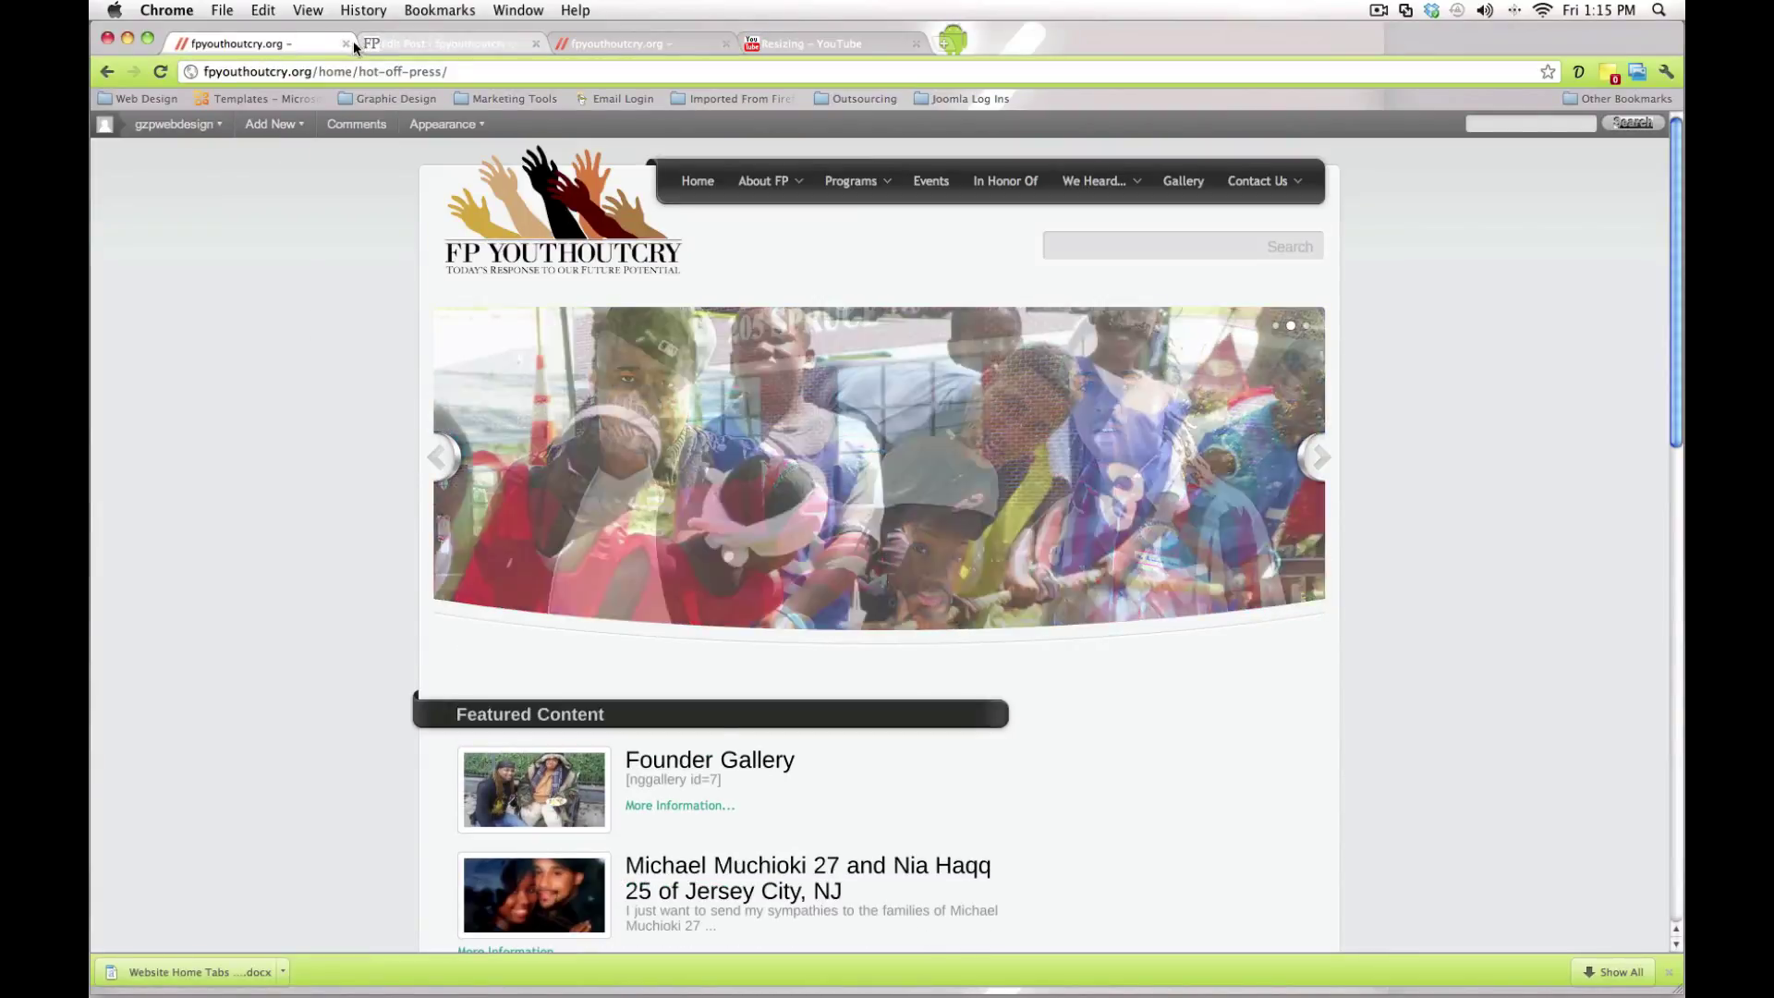
pyautogui.click(346, 43)
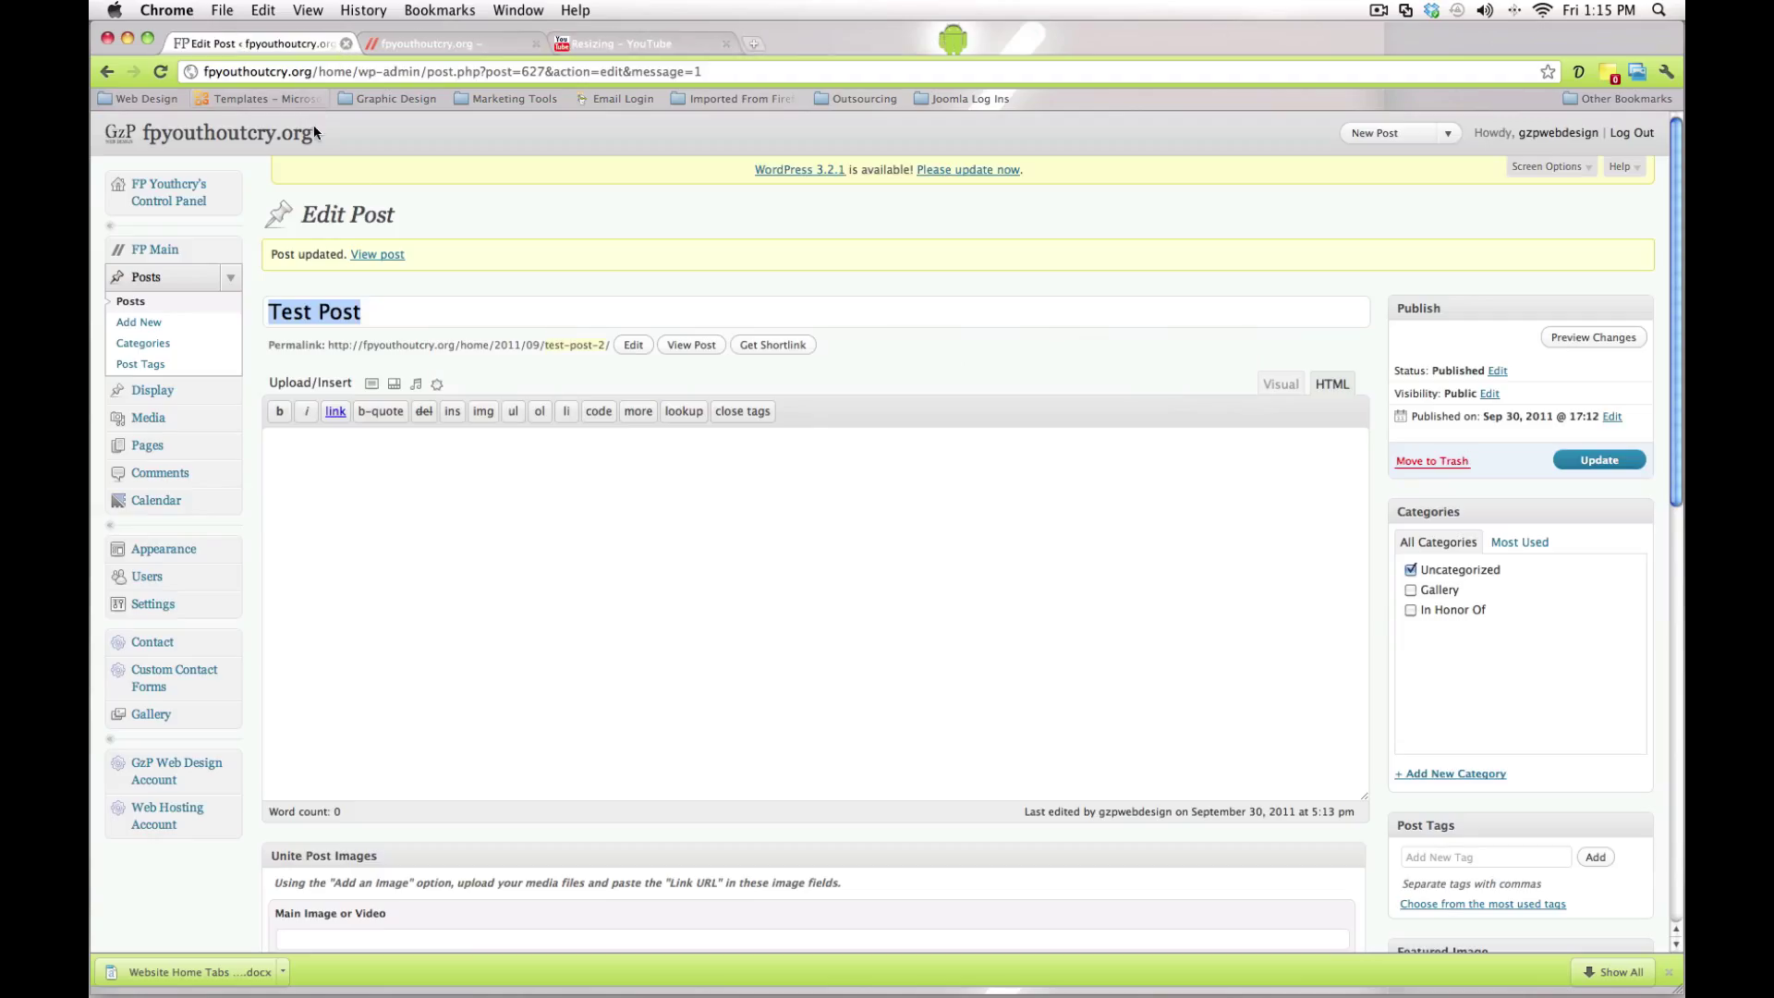
pyautogui.click(161, 207)
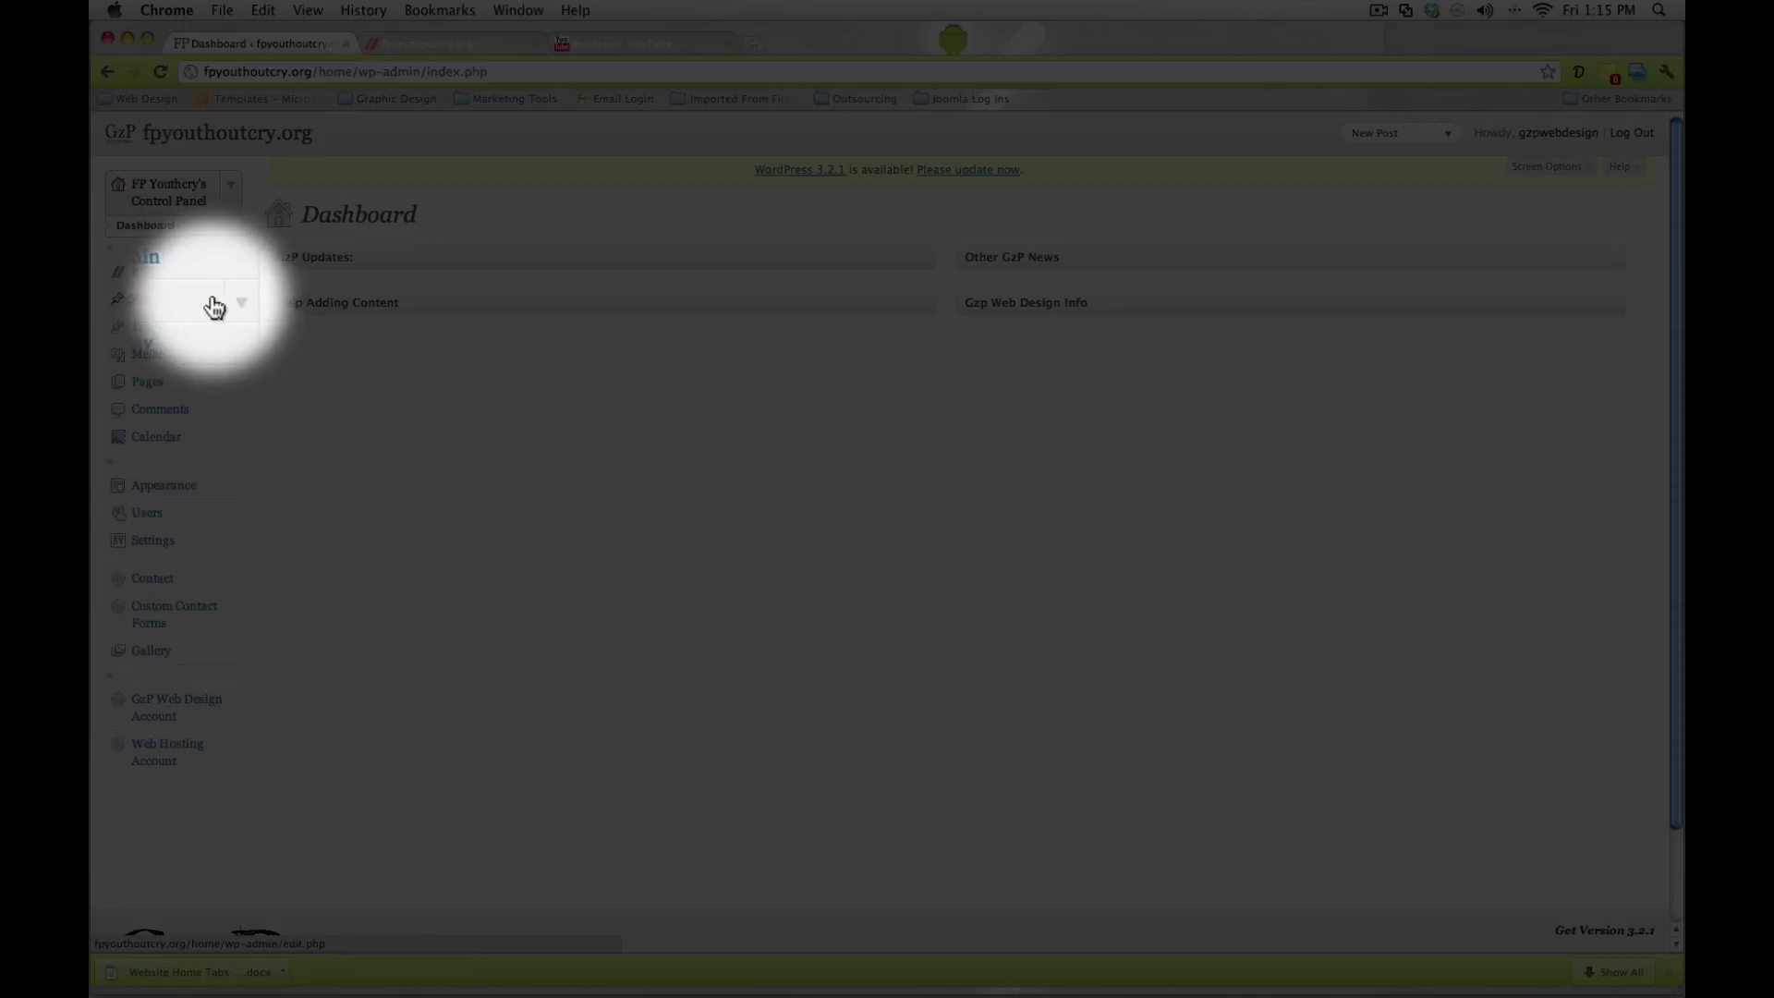
pyautogui.click(230, 301)
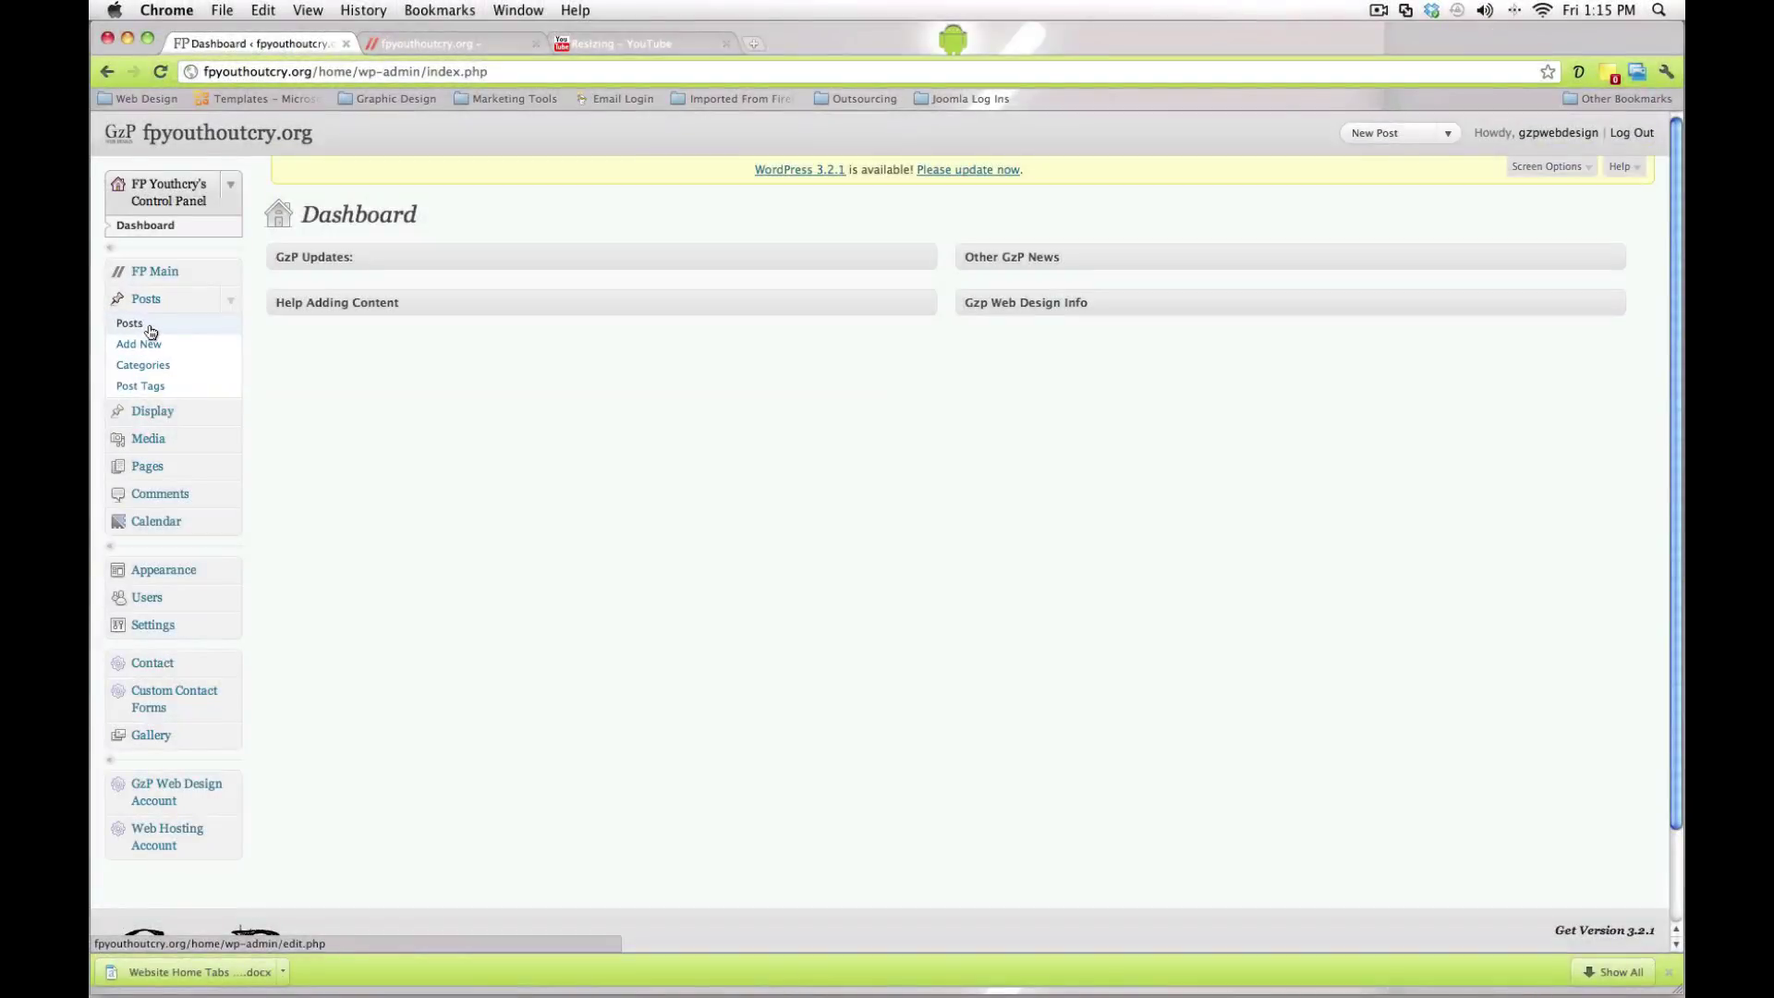
pyautogui.click(131, 325)
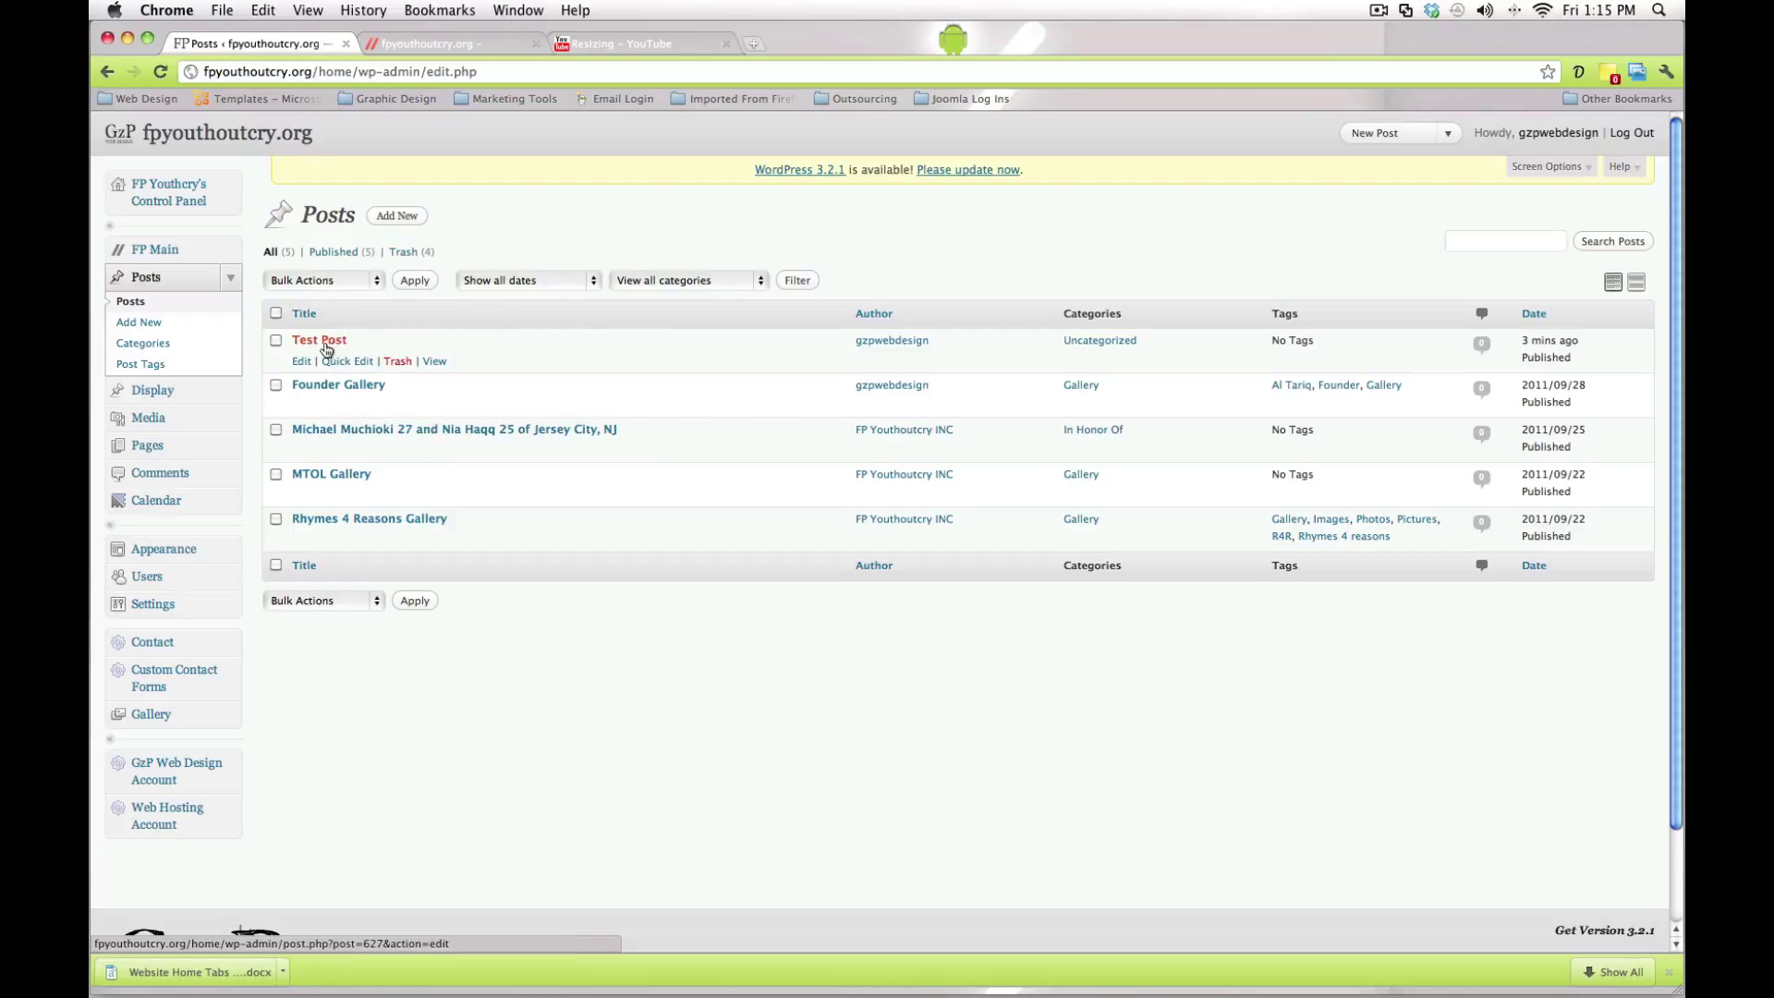
# Step: Look over Test Post's full editor and its Quick Edit title, date, tags and status options without saving any changes
pyautogui.click(300, 362)
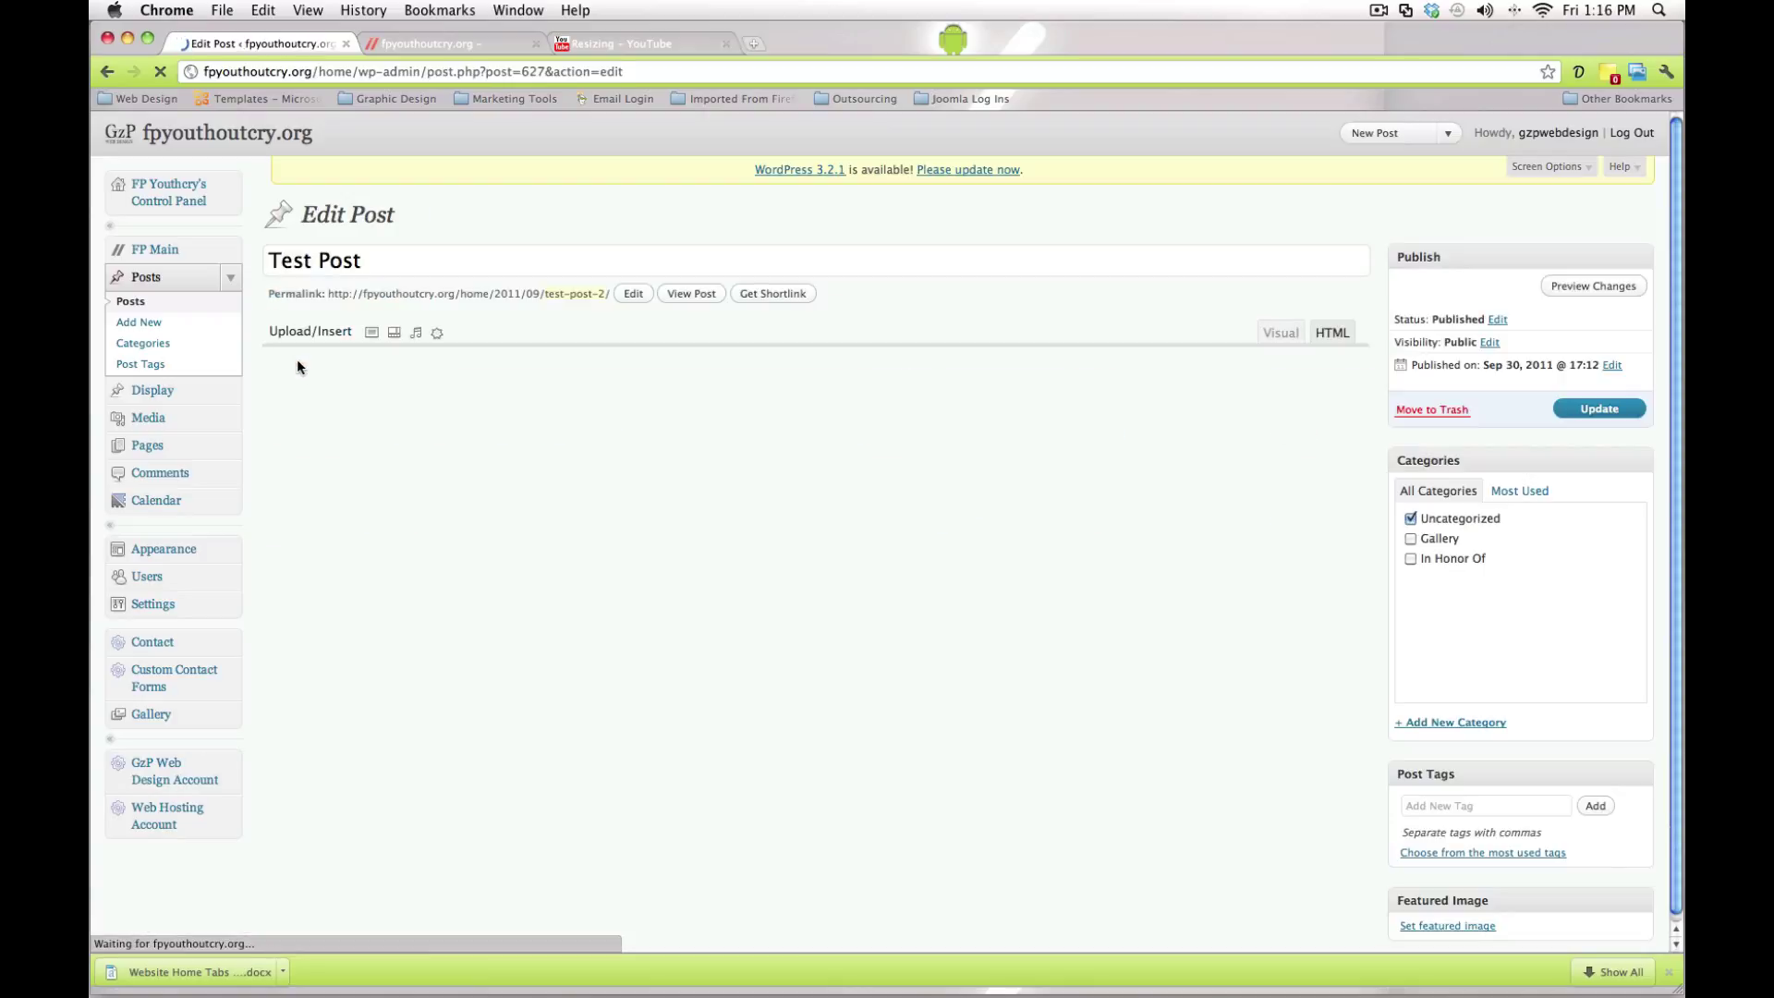
pyautogui.click(141, 303)
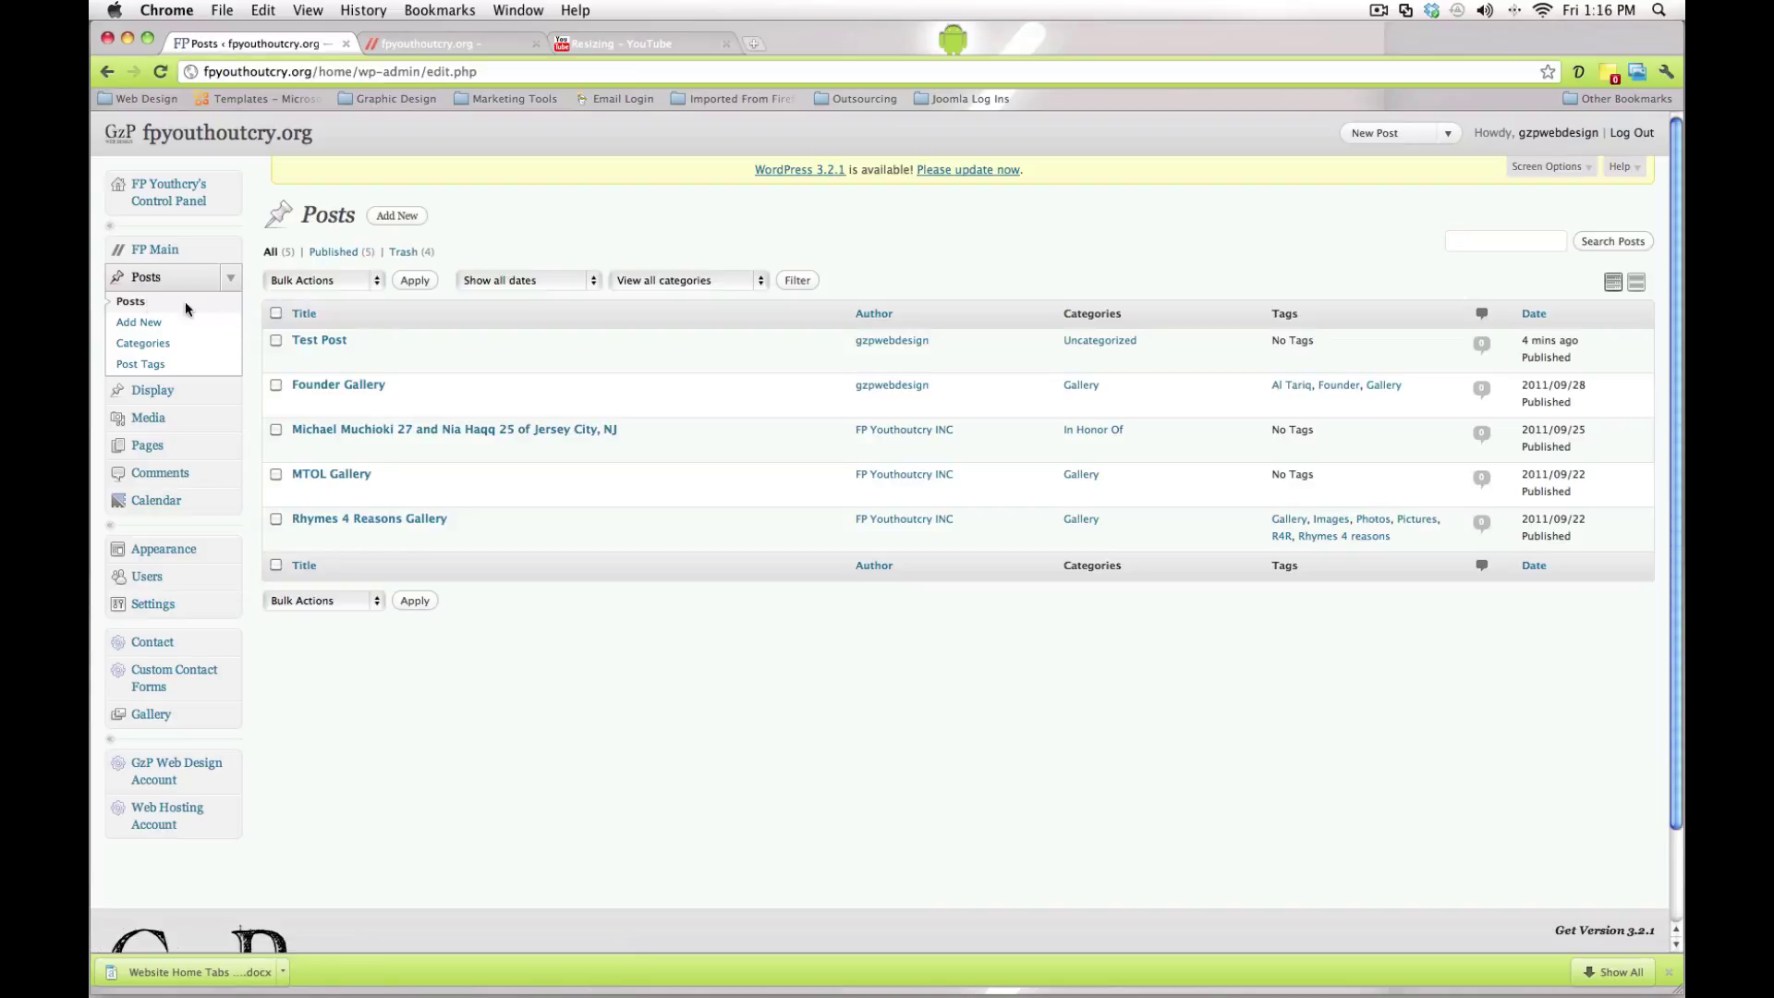
pyautogui.click(335, 360)
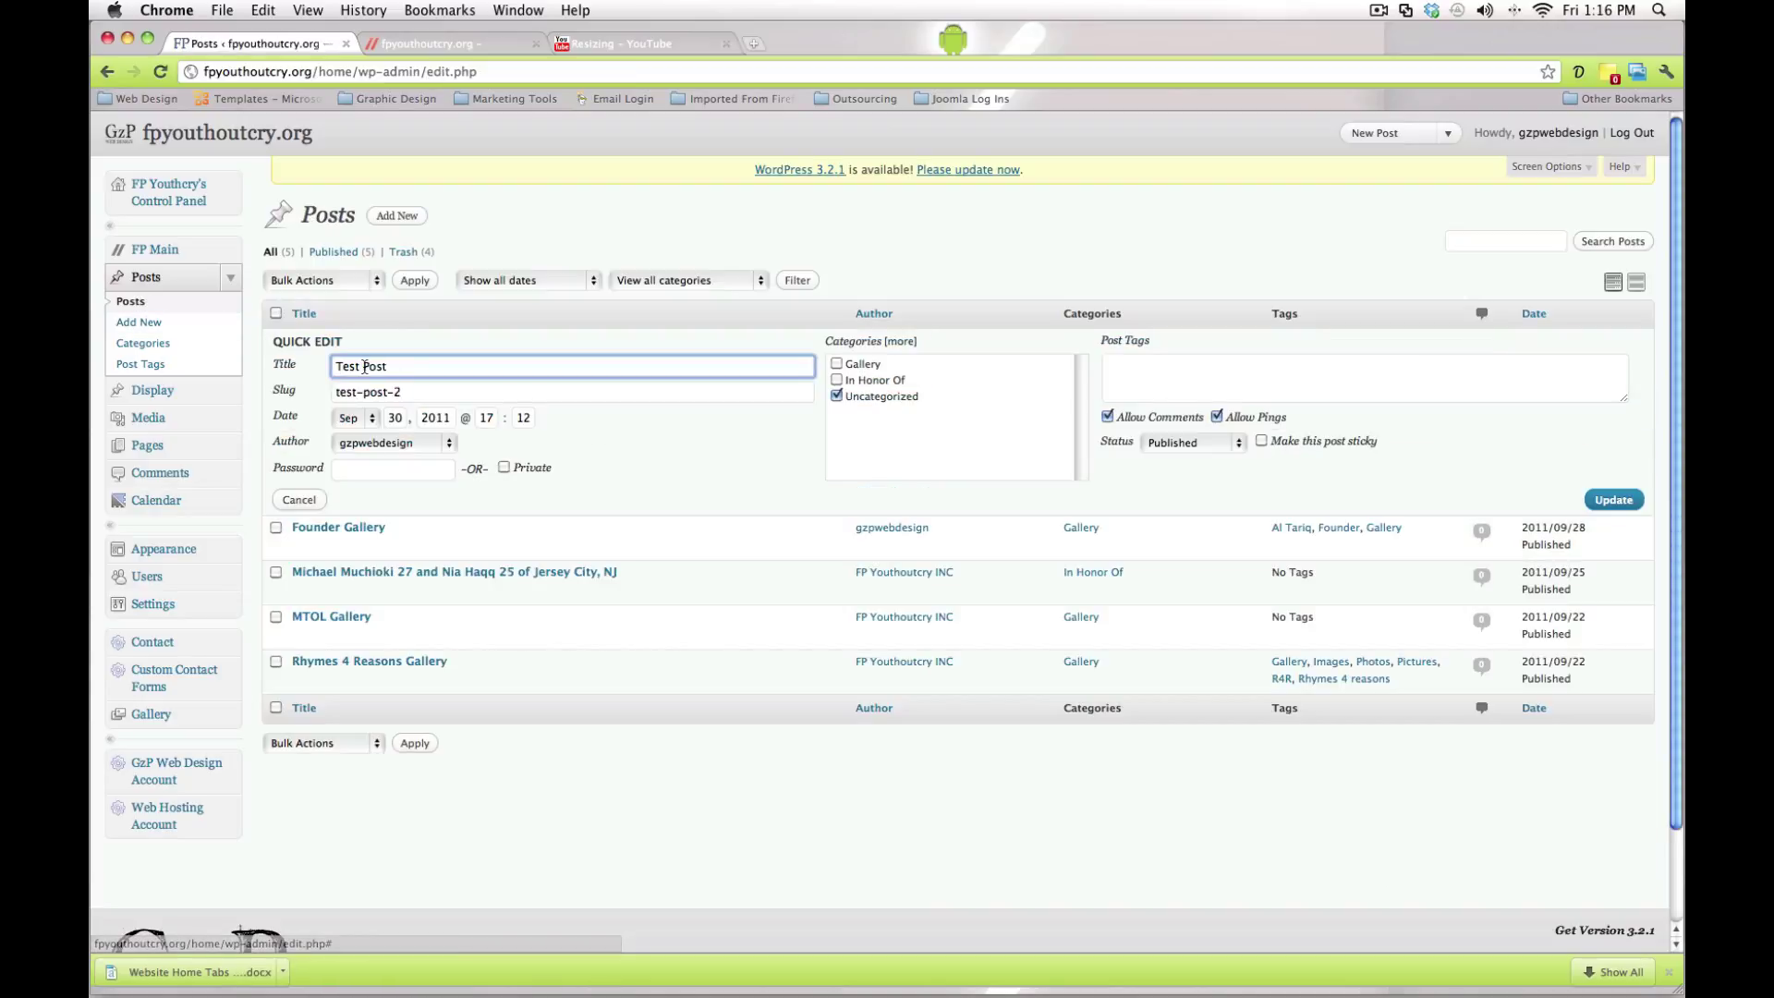
pyautogui.tripleClick(364, 367)
pyautogui.moveTo(335, 366); pyautogui.dragTo(430, 388)
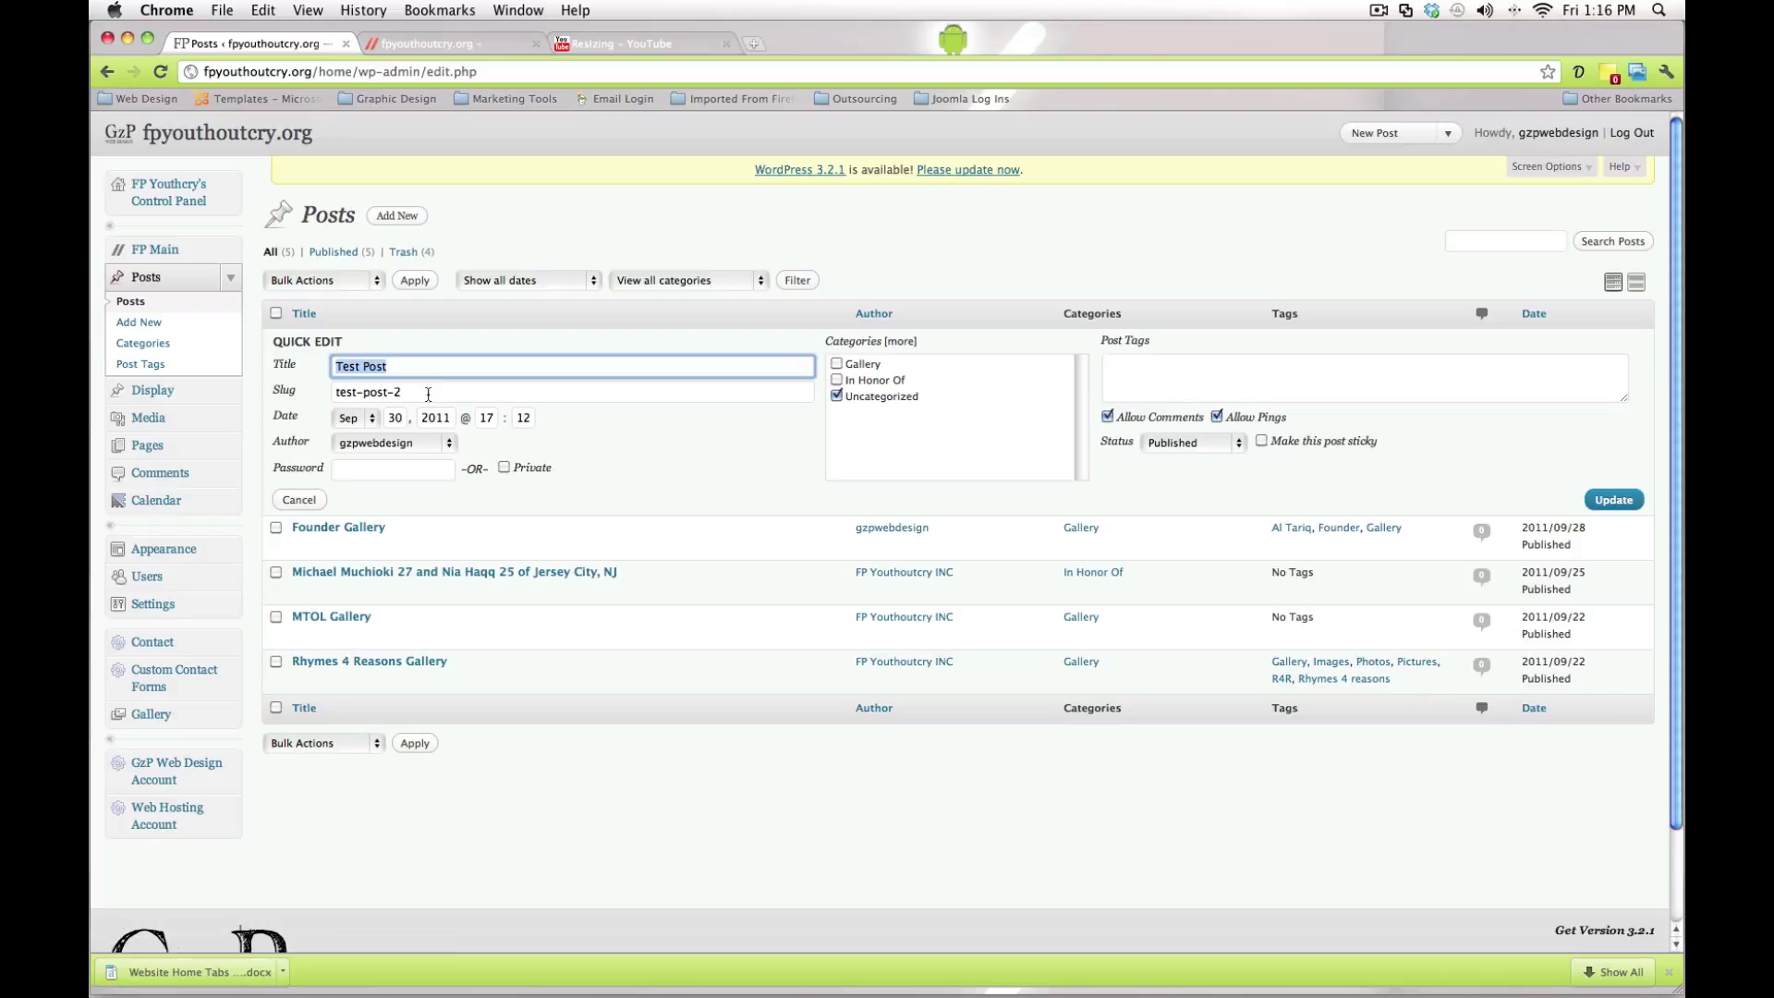
pyautogui.click(401, 424)
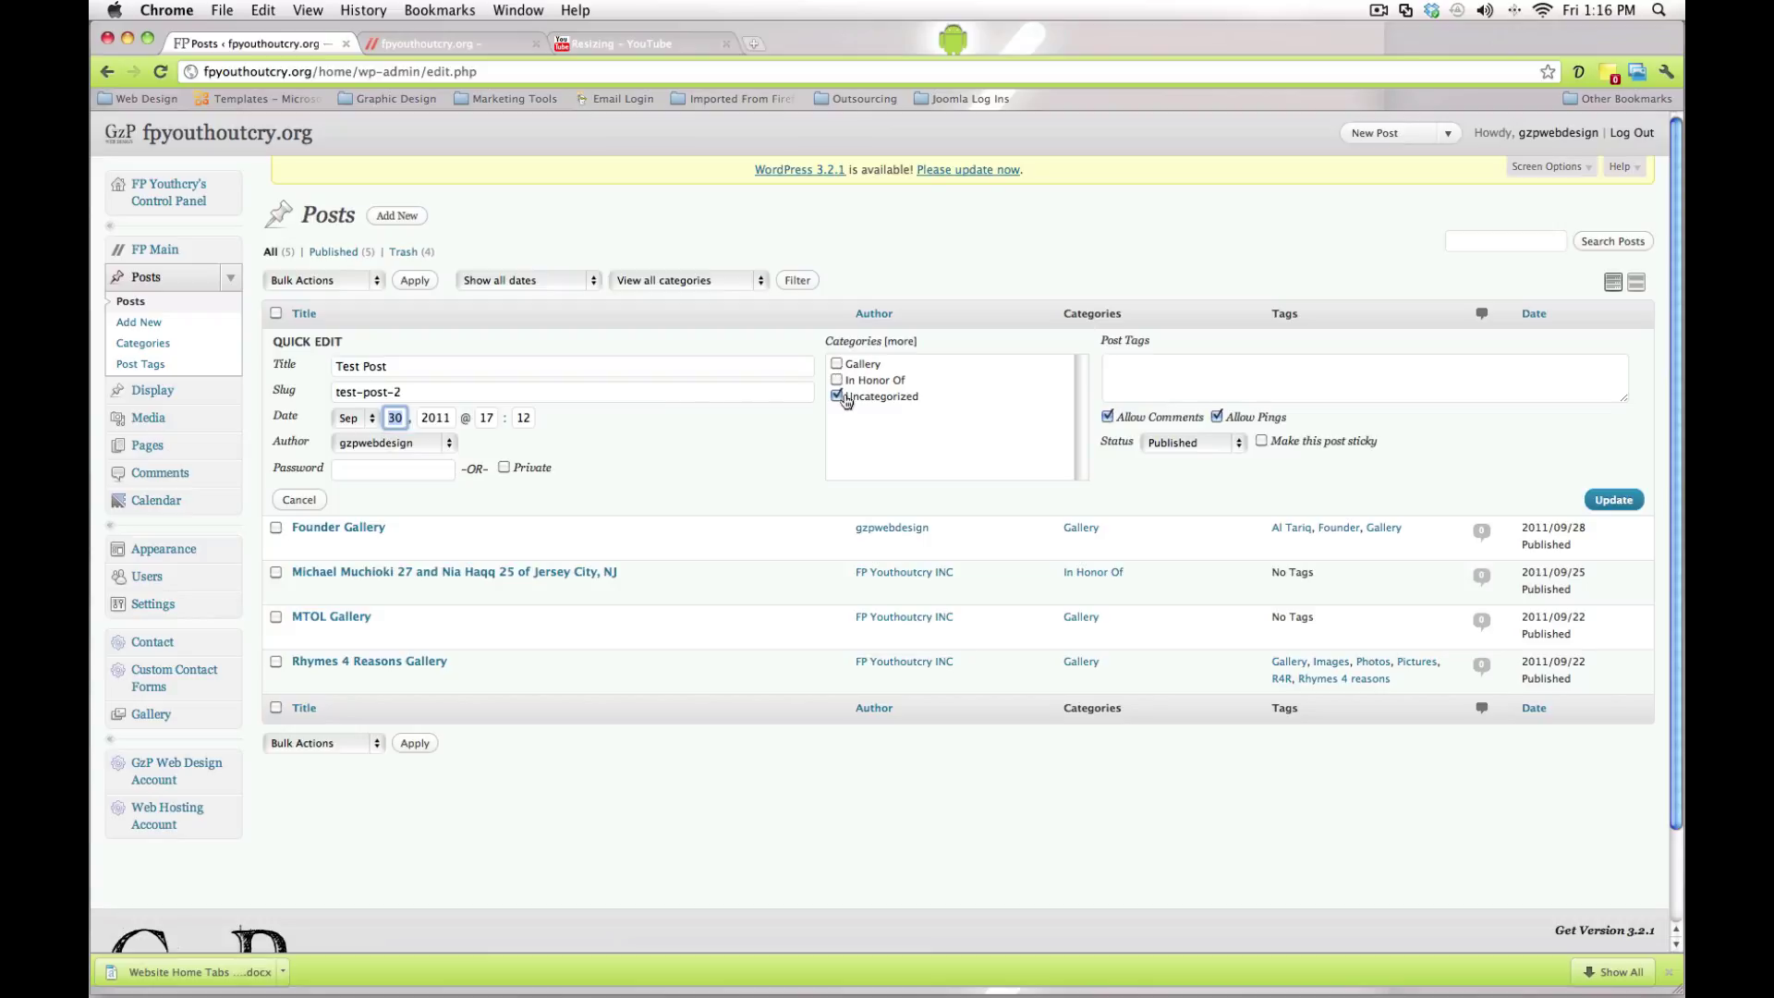
pyautogui.click(1164, 369)
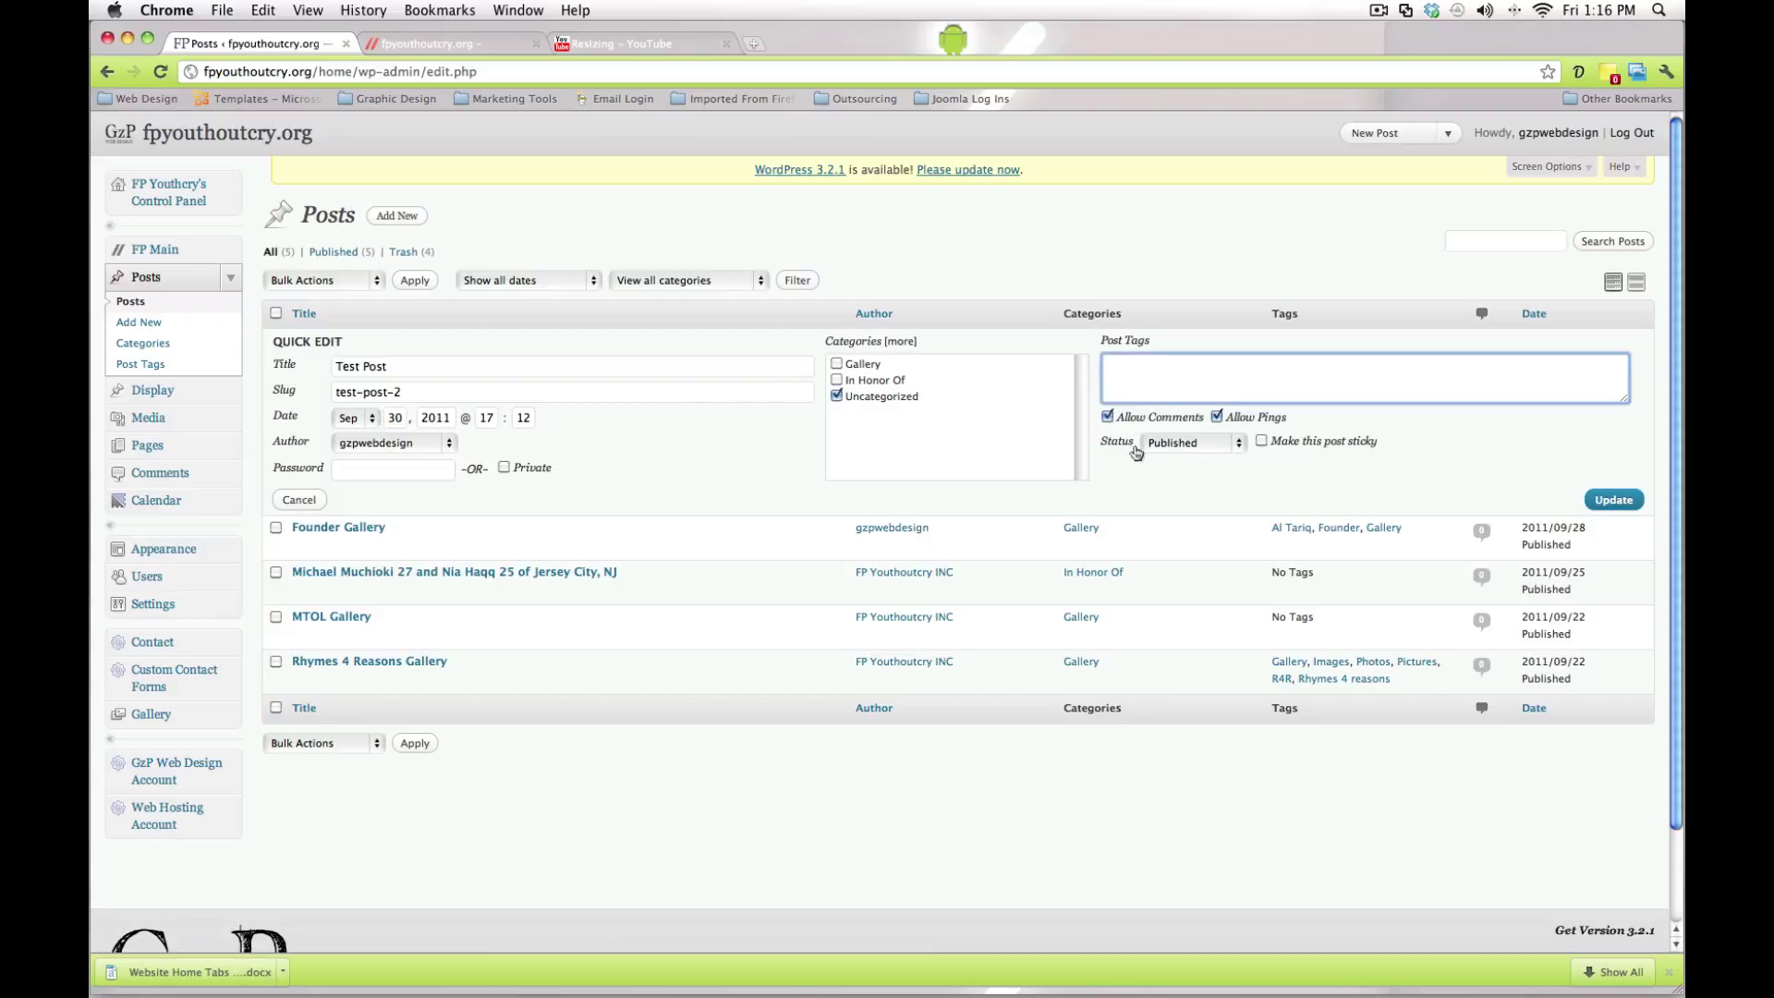
pyautogui.click(1234, 442)
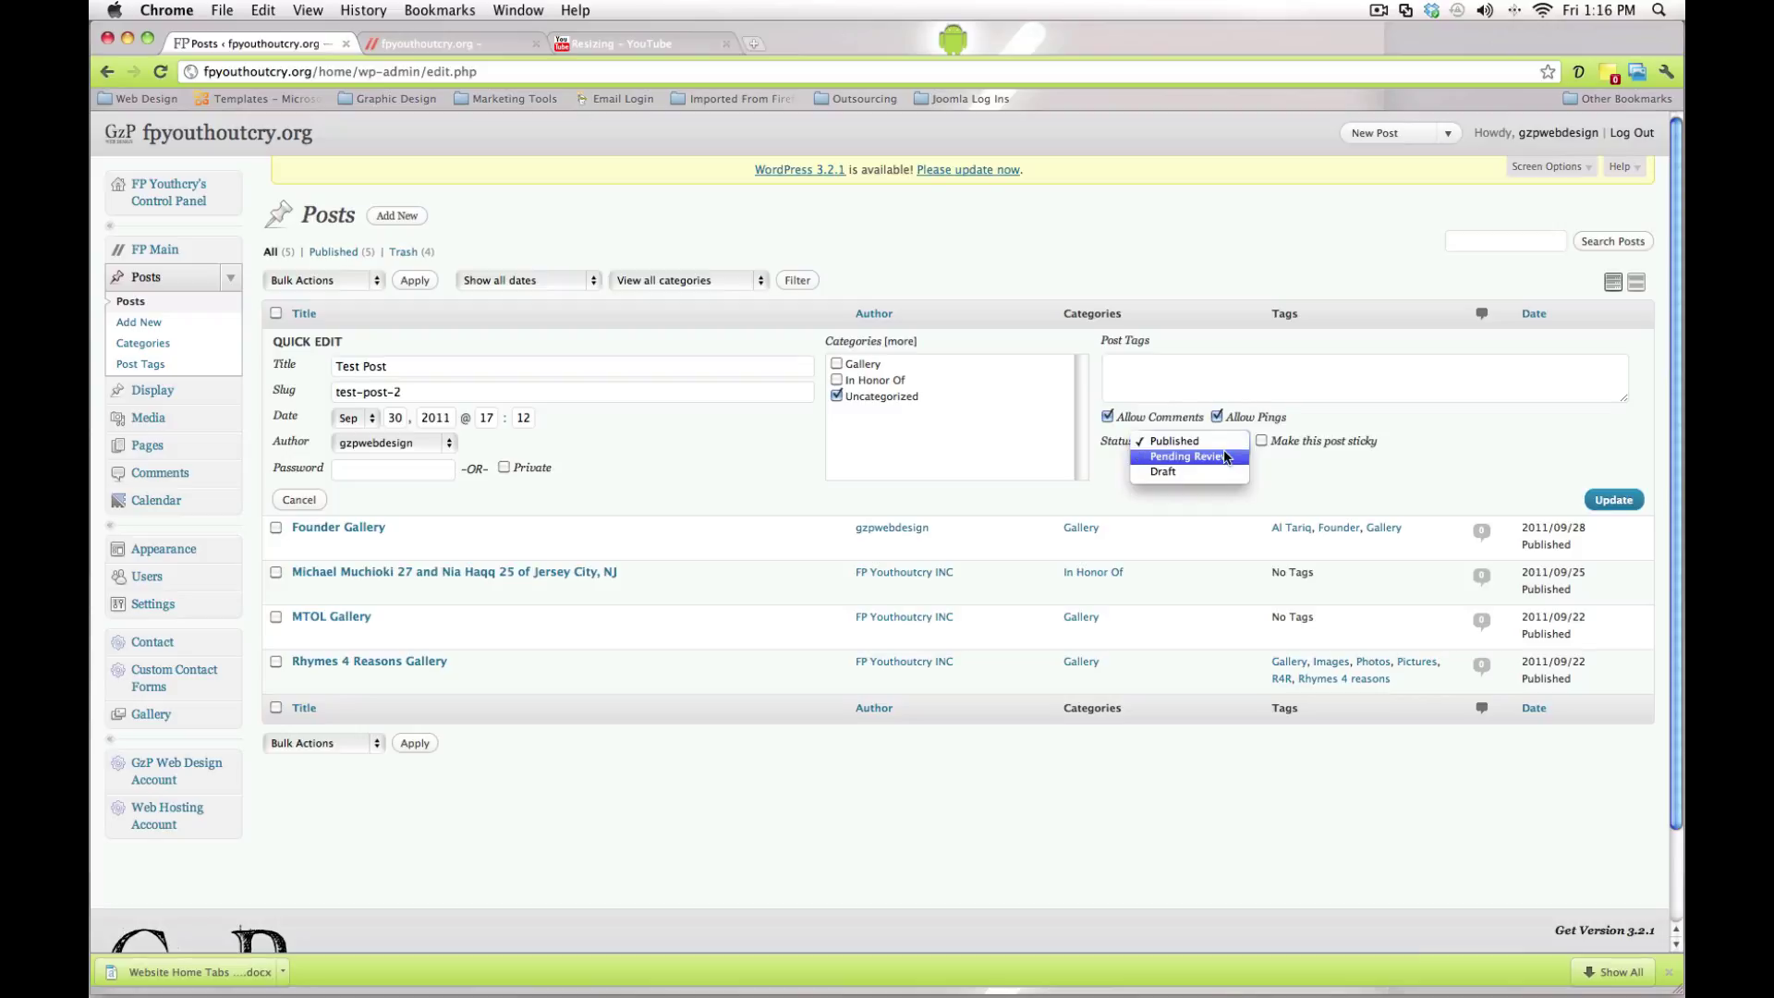
pyautogui.click(1293, 473)
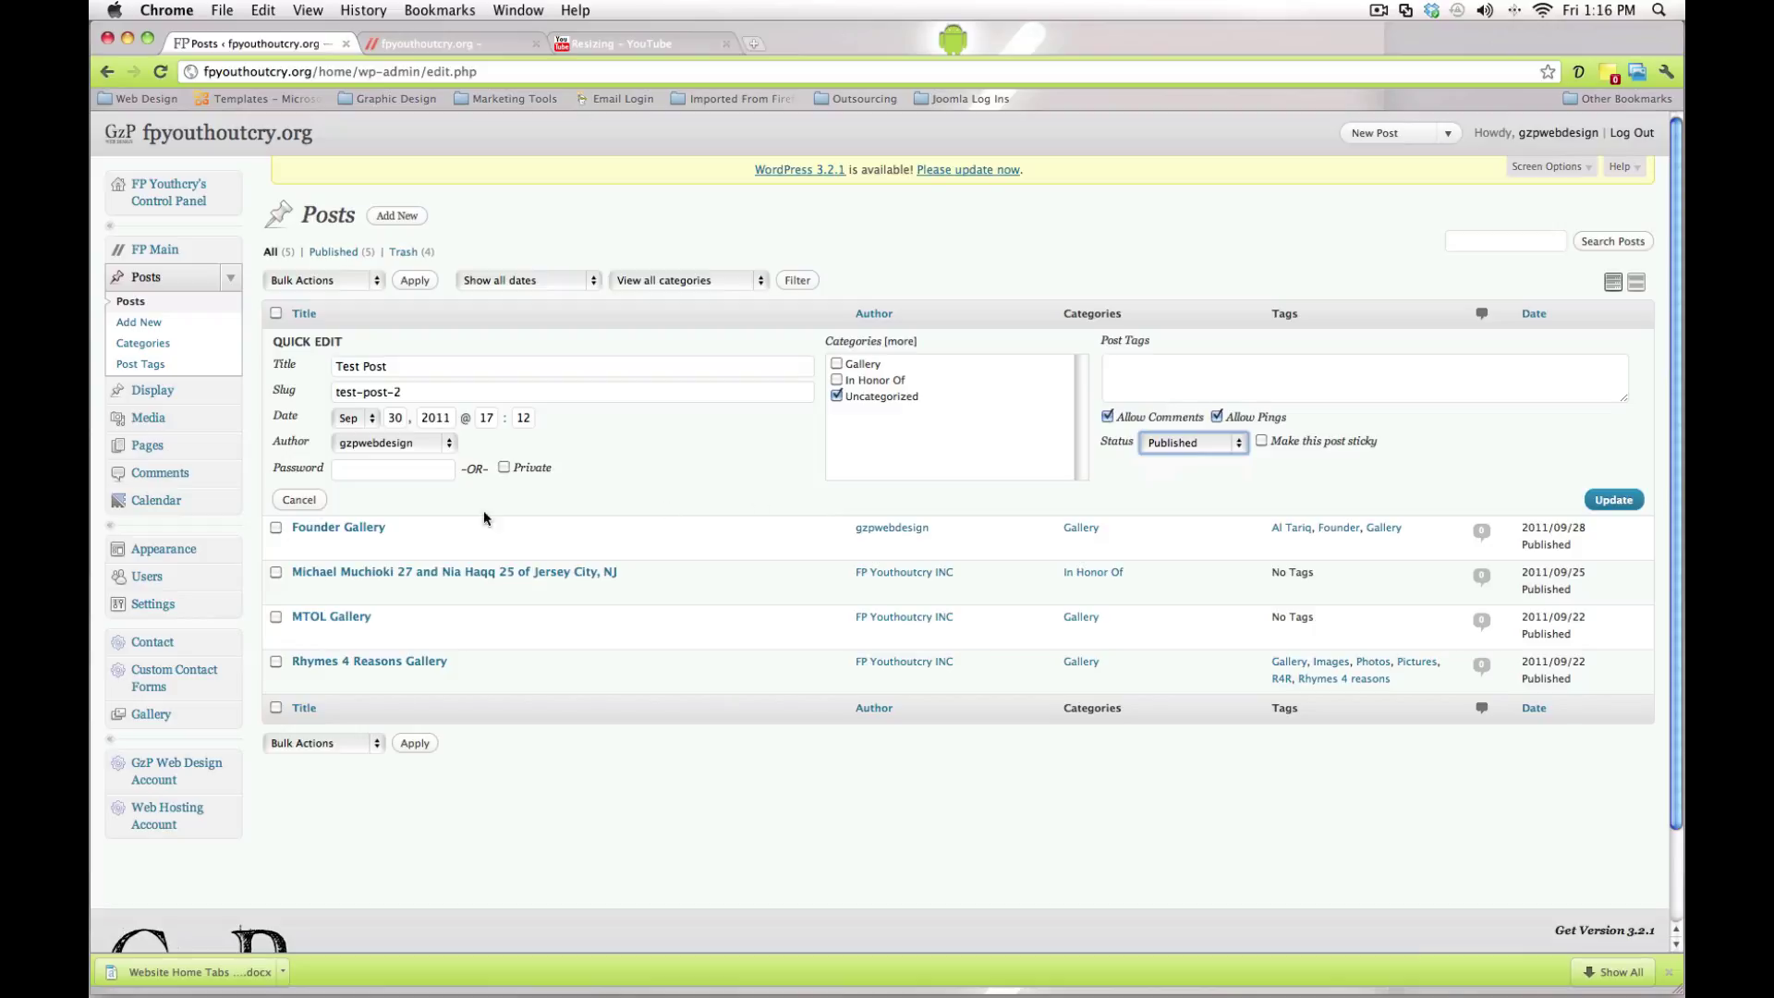
pyautogui.click(298, 500)
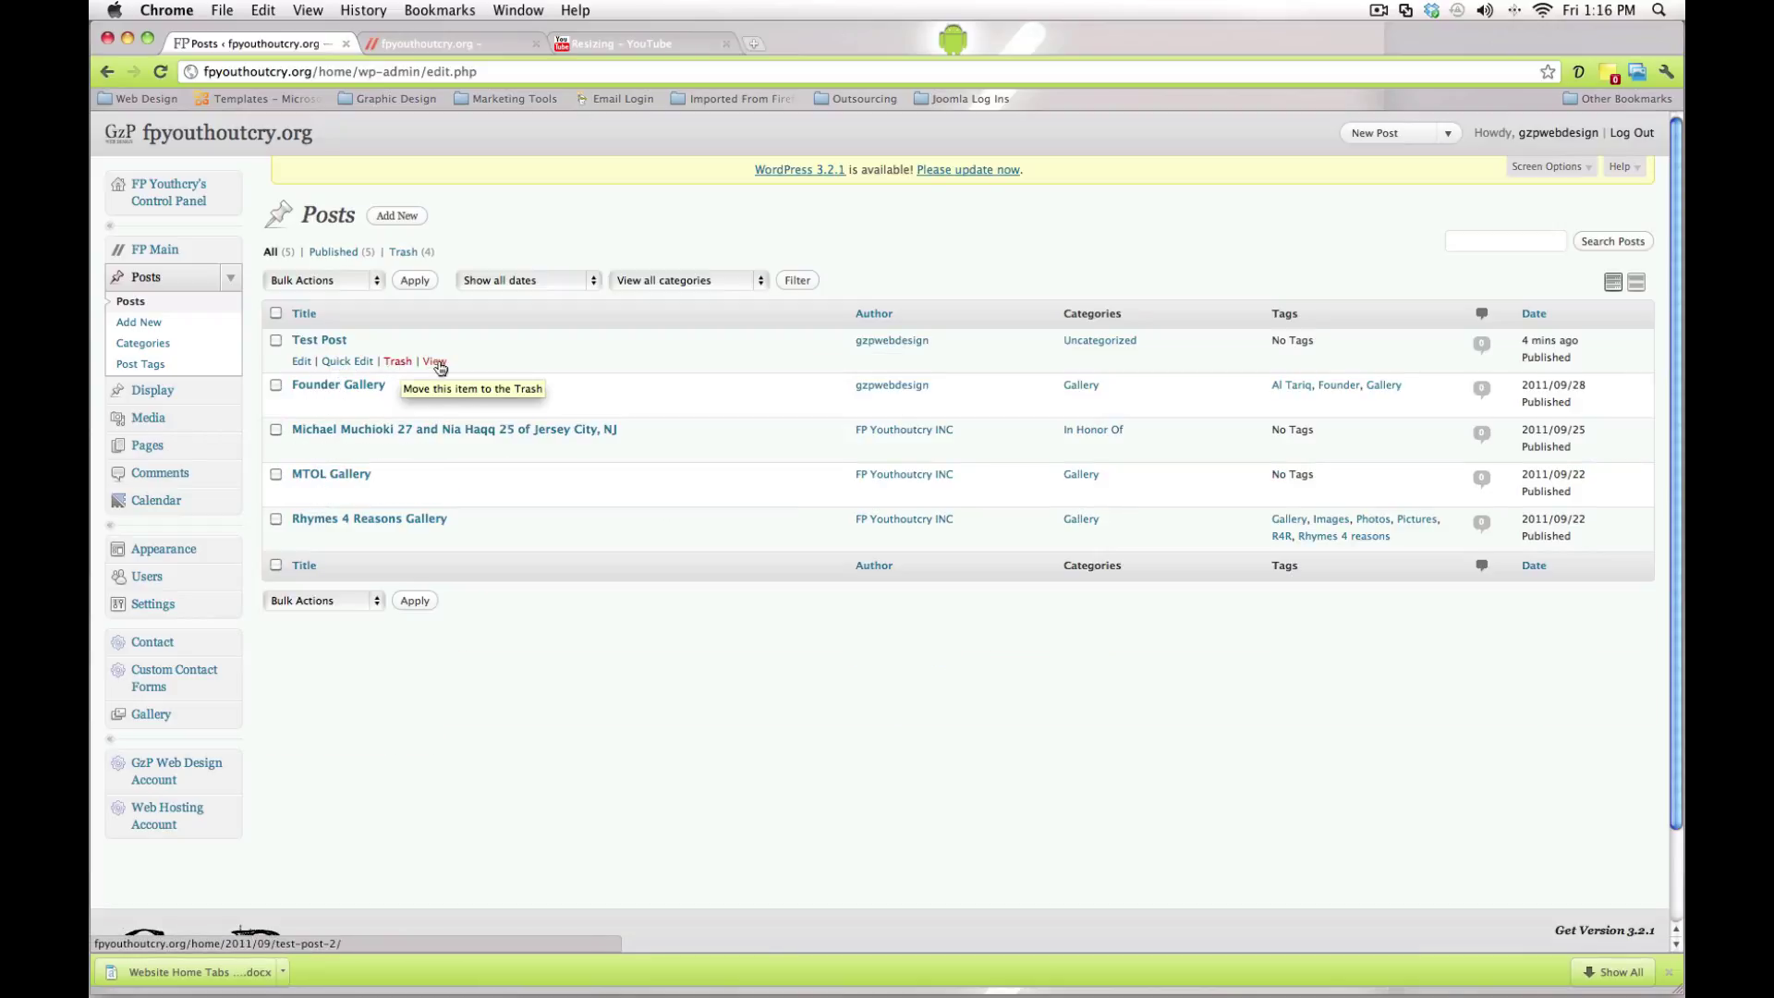
# Step: View the published Test Post on the site and return to the posts list
pyautogui.click(437, 362)
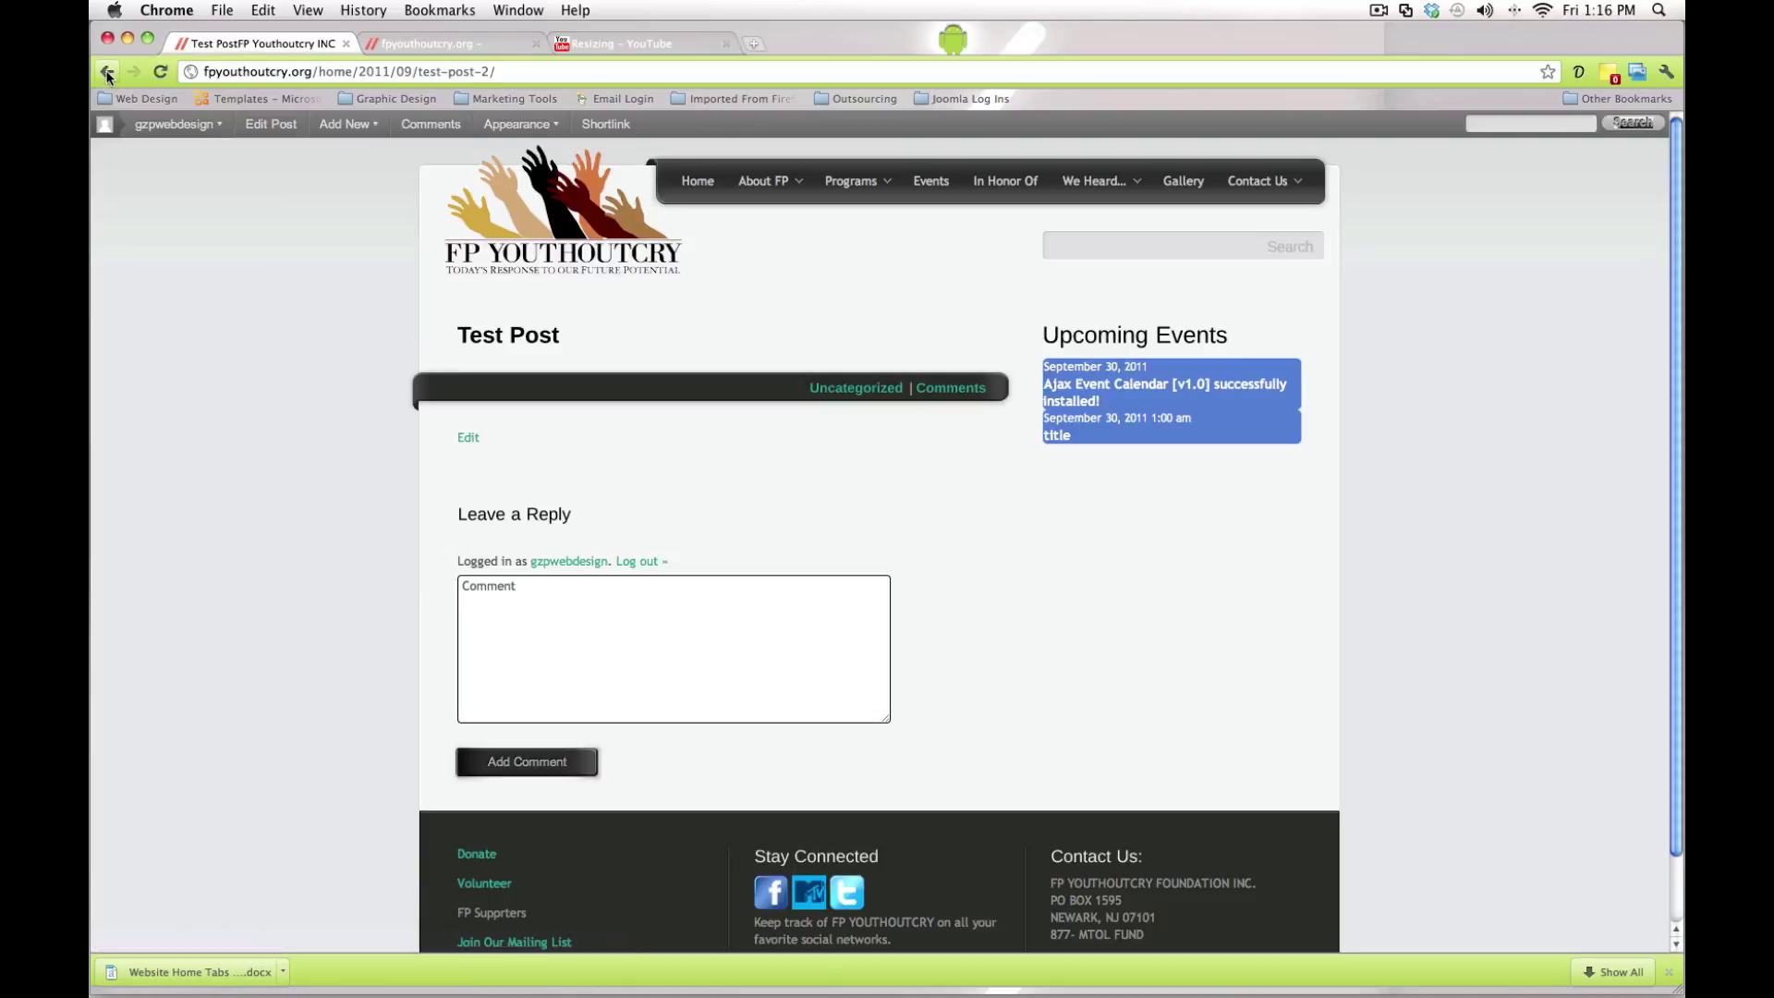
pyautogui.click(108, 72)
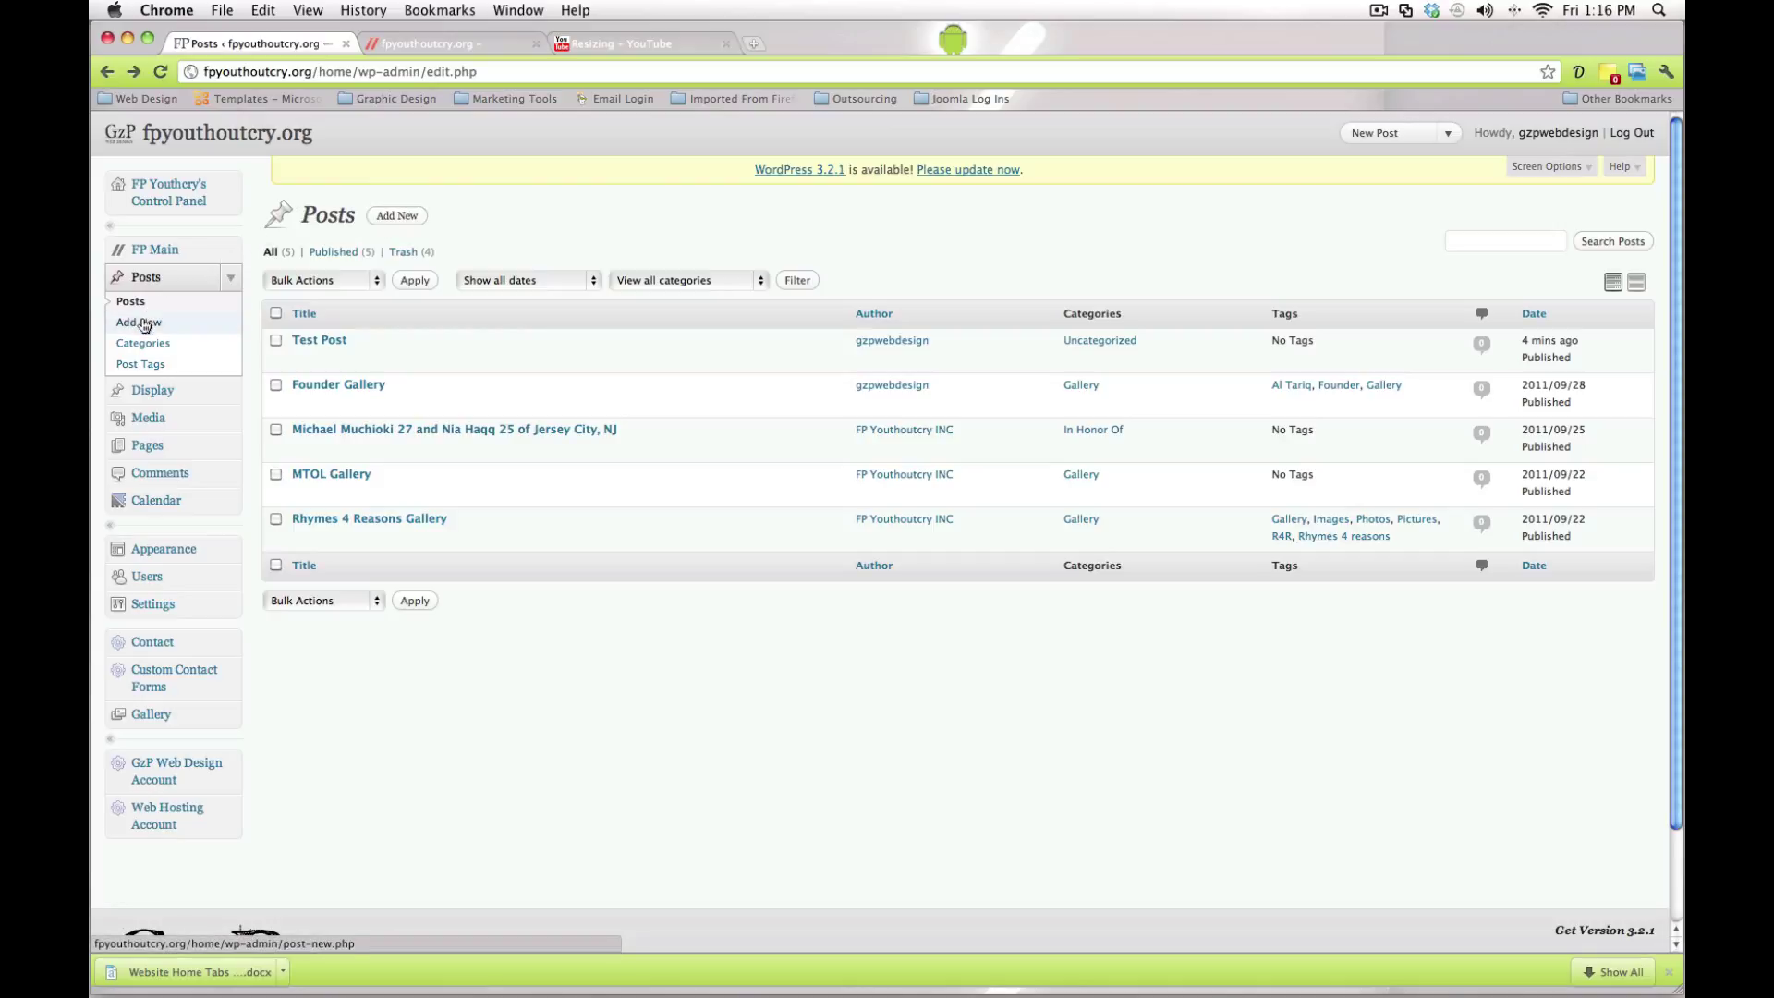
# Step: Start a new post and give it the title "Test Post"
pyautogui.click(386, 217)
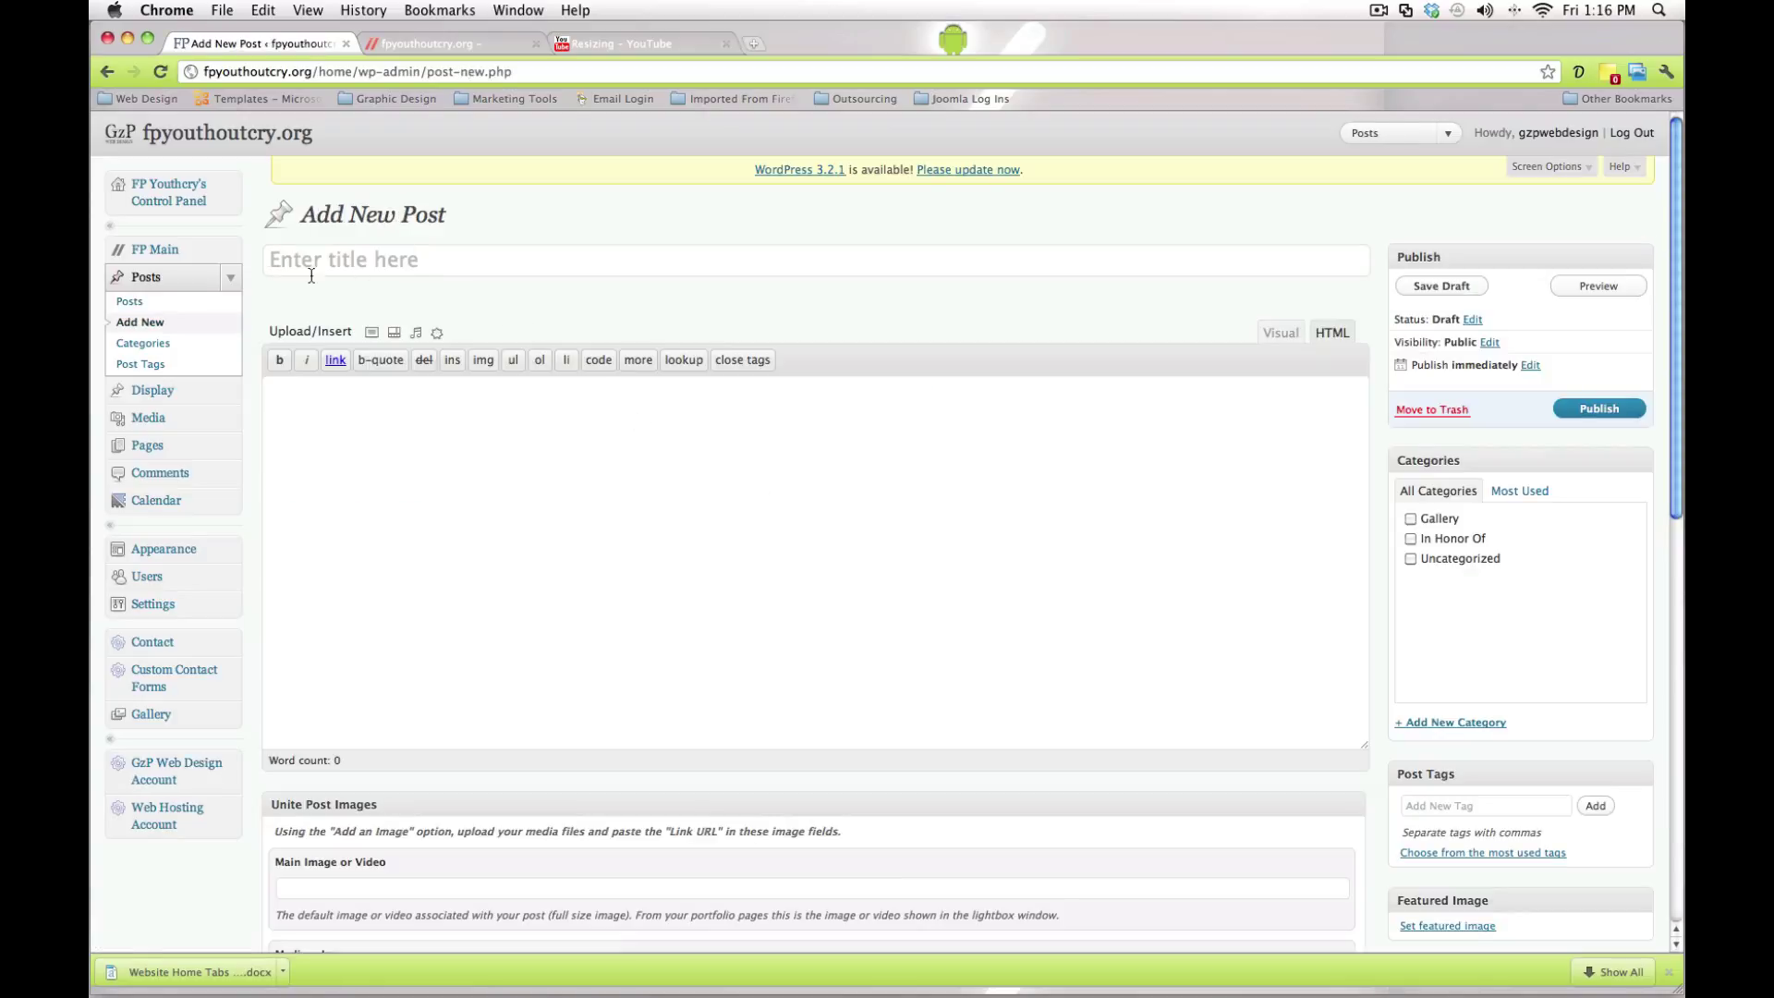
pyautogui.click(400, 259)
pyautogui.write('Test Post')
# Step: Examine where post titles appear on the Hot Off Press page and on the Founder Gallery post's own page
pyautogui.click(425, 44)
pyautogui.scroll(-3, 143, 362)
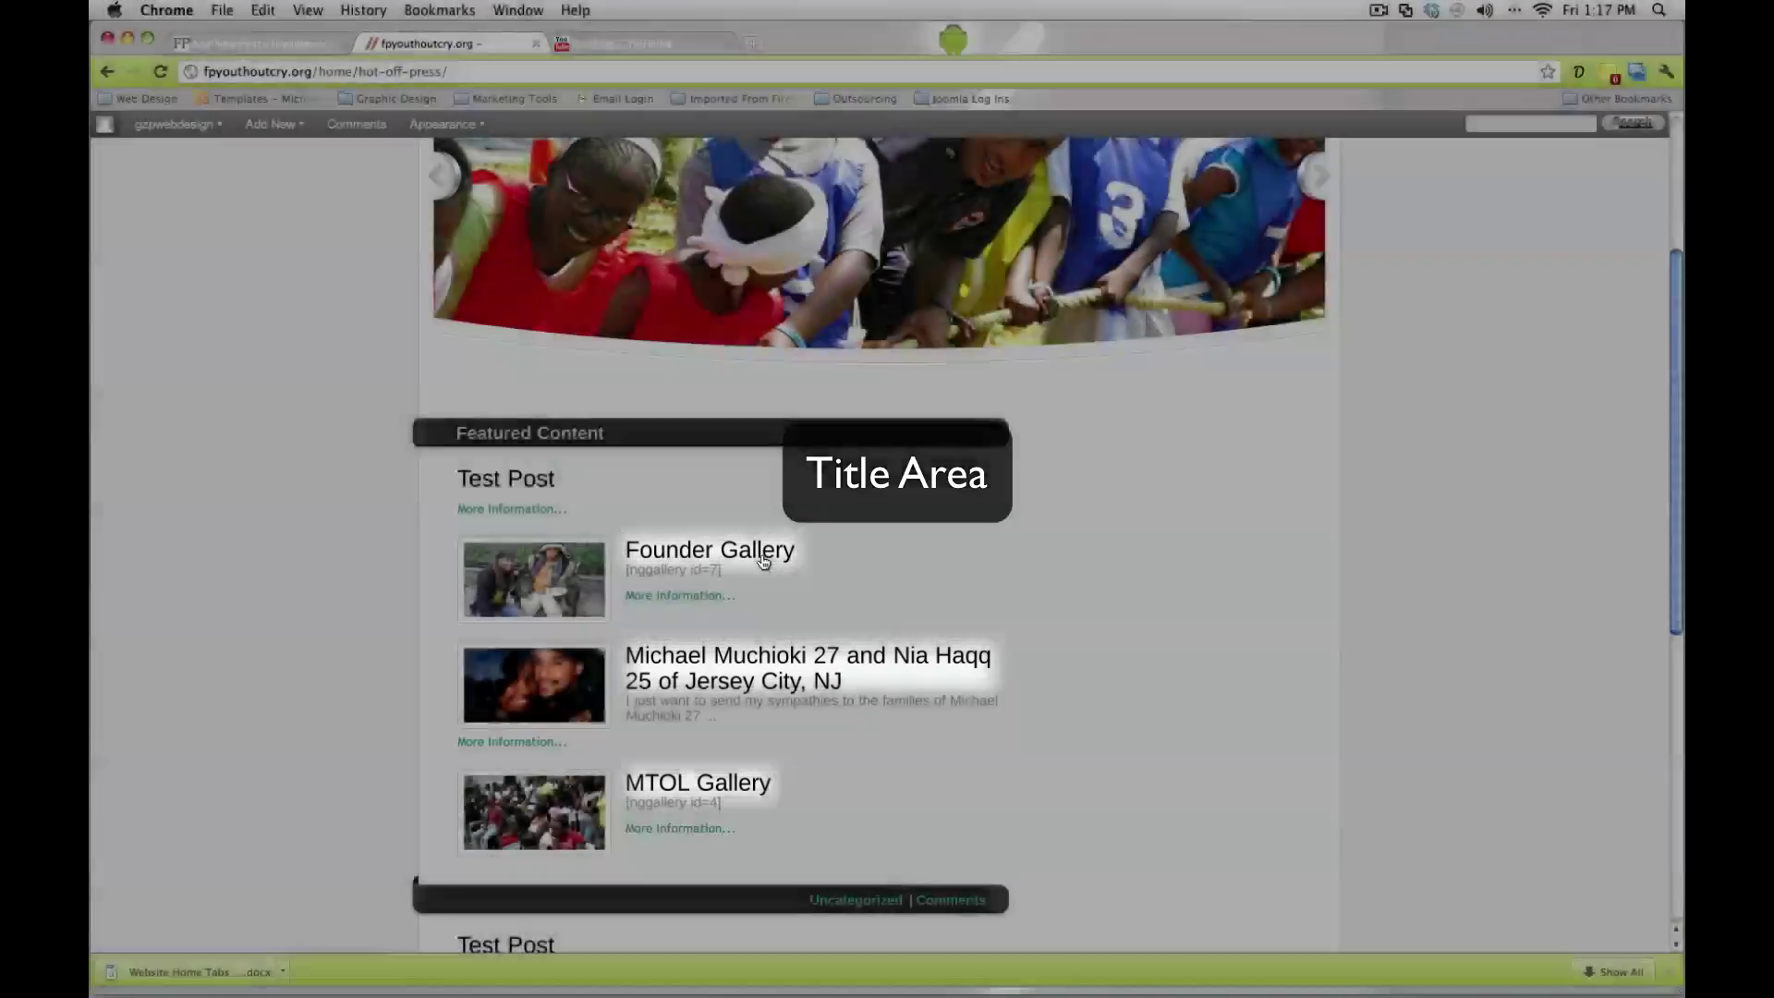
pyautogui.scroll(2, 761, 559)
pyautogui.scroll(-10, 761, 560)
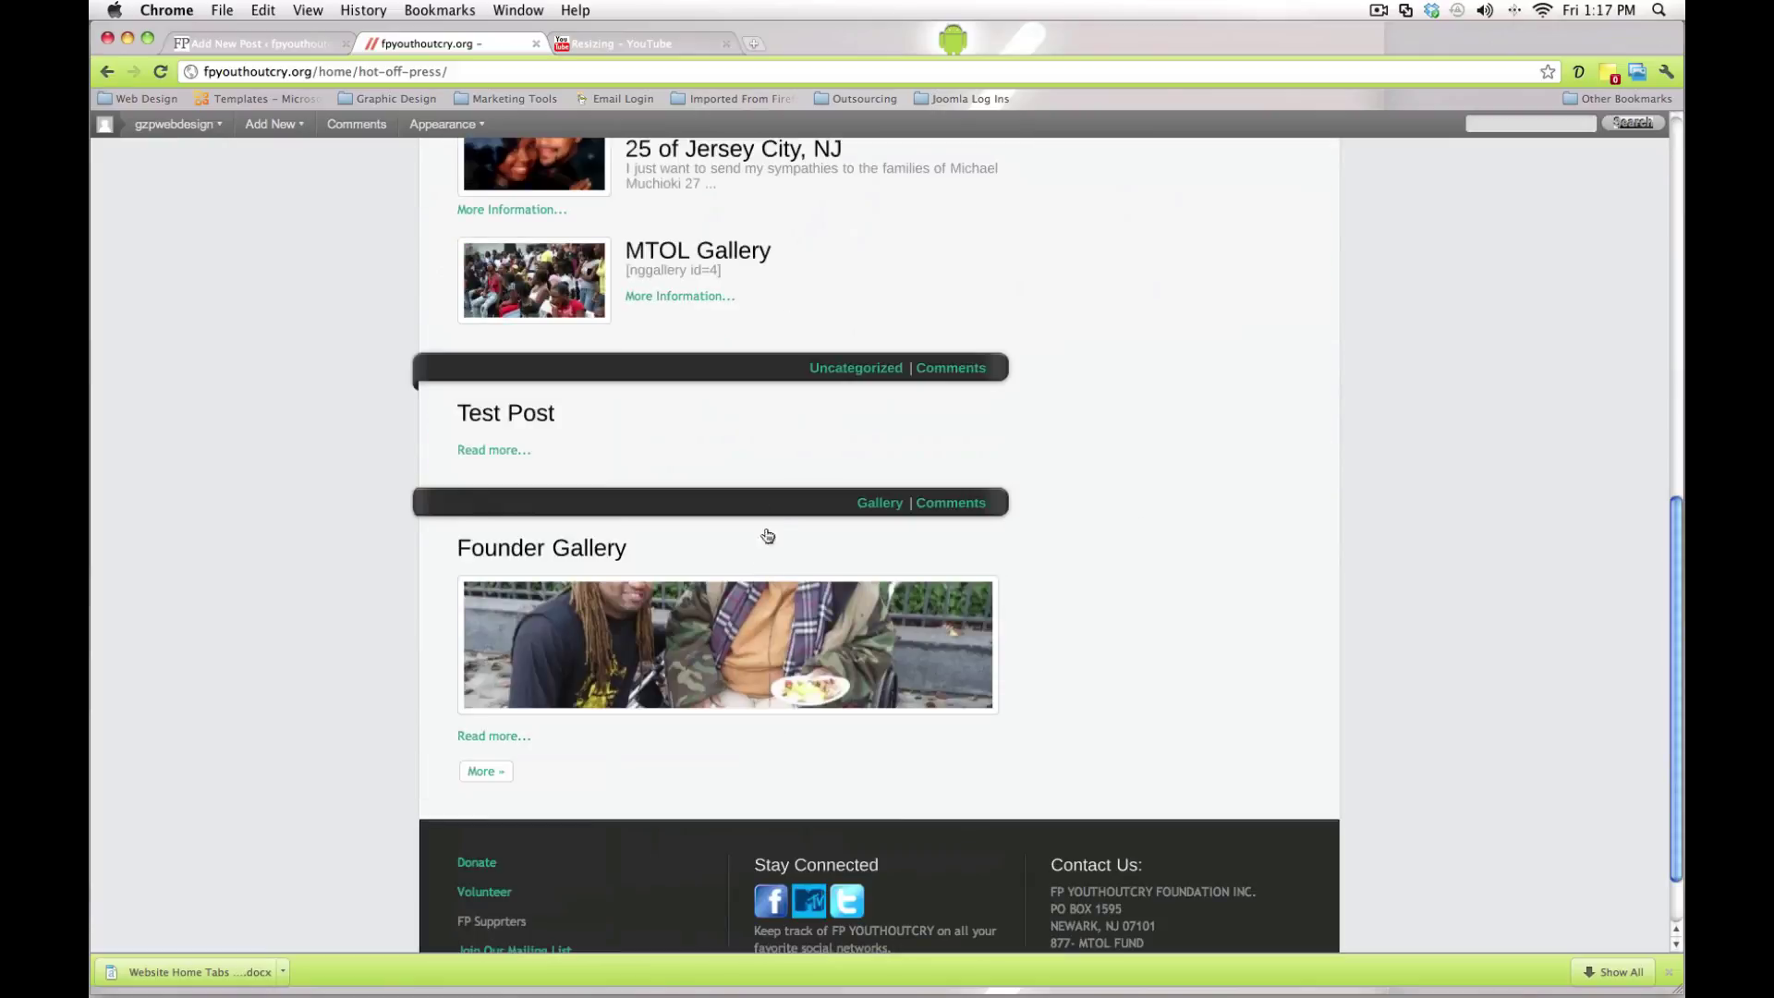
pyautogui.scroll(8, 737, 462)
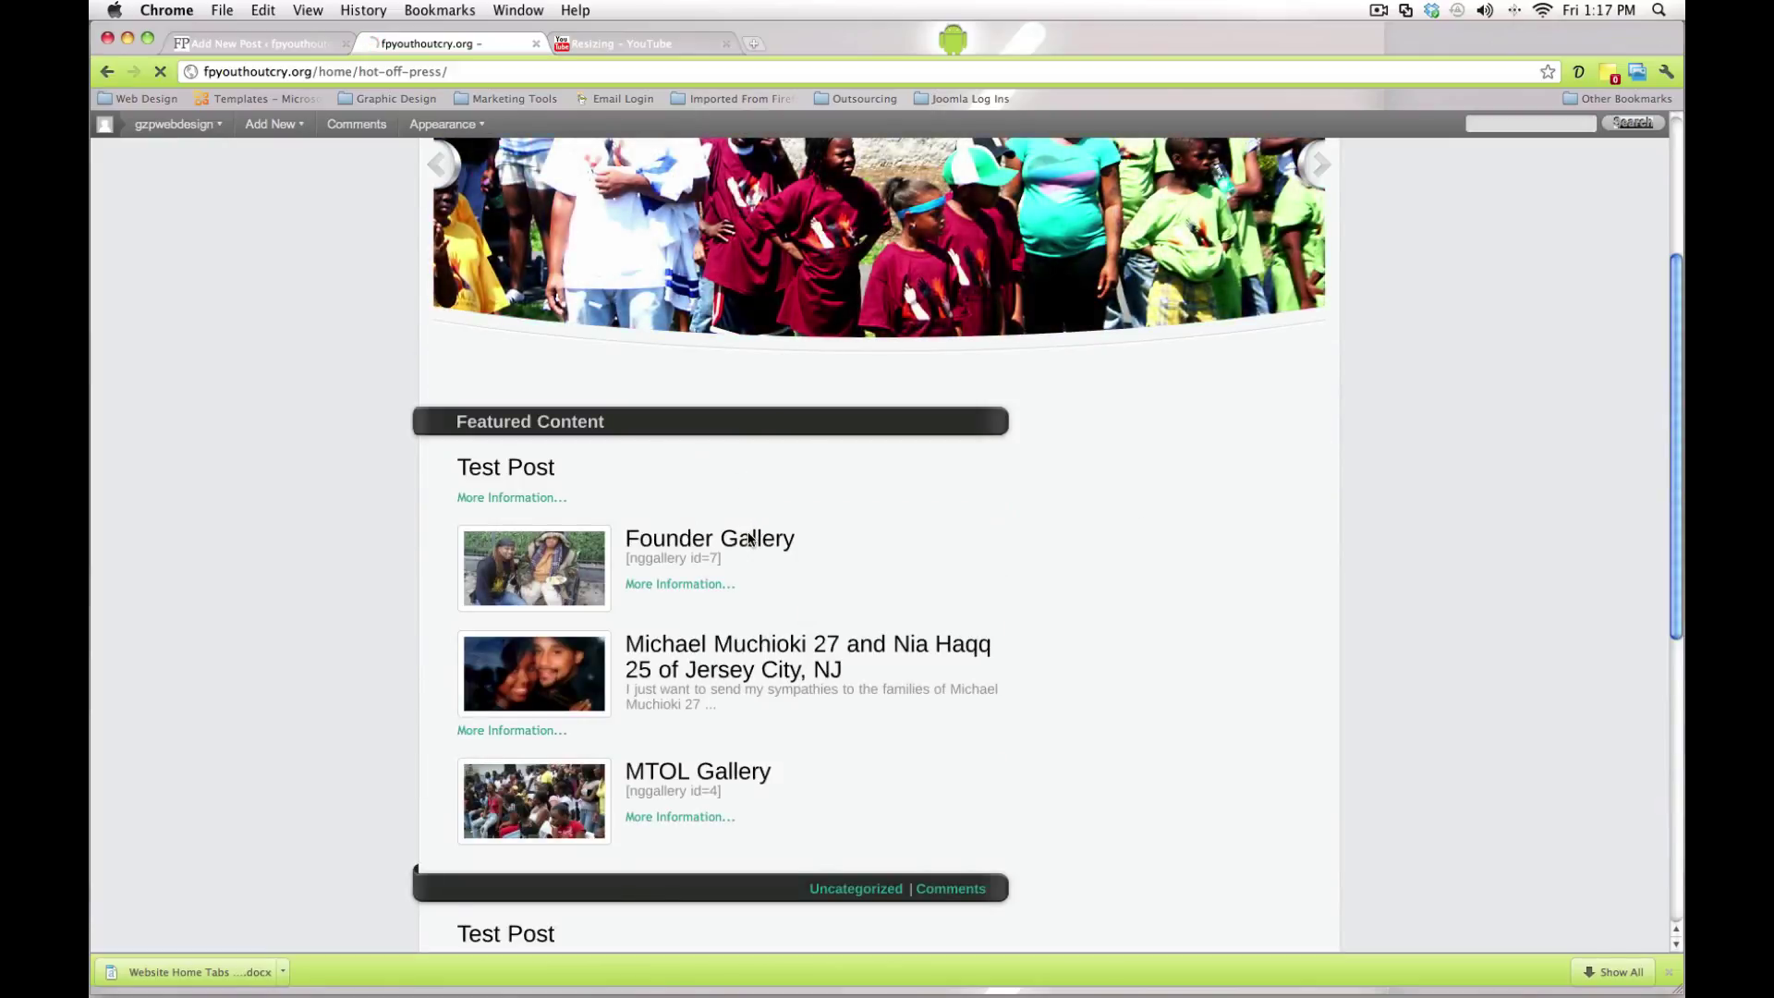
pyautogui.click(748, 538)
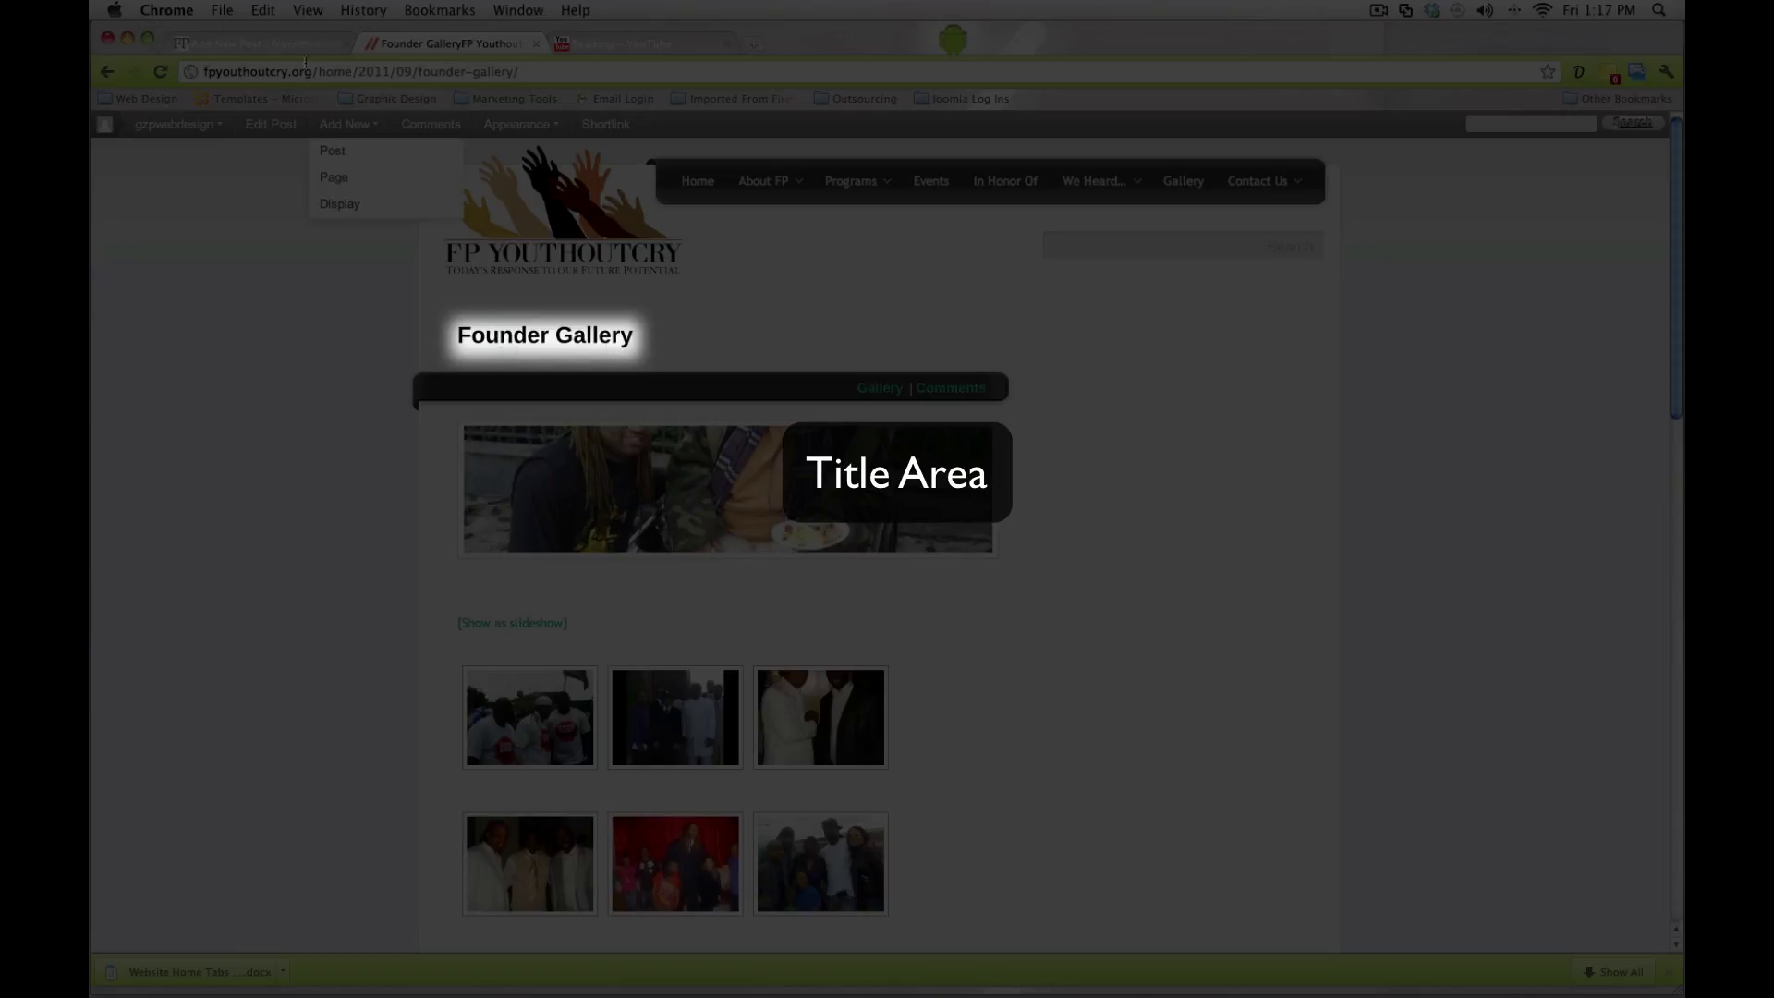
# Step: Return to the new Test Post draft and place the cursor in its empty content area
pyautogui.click(277, 45)
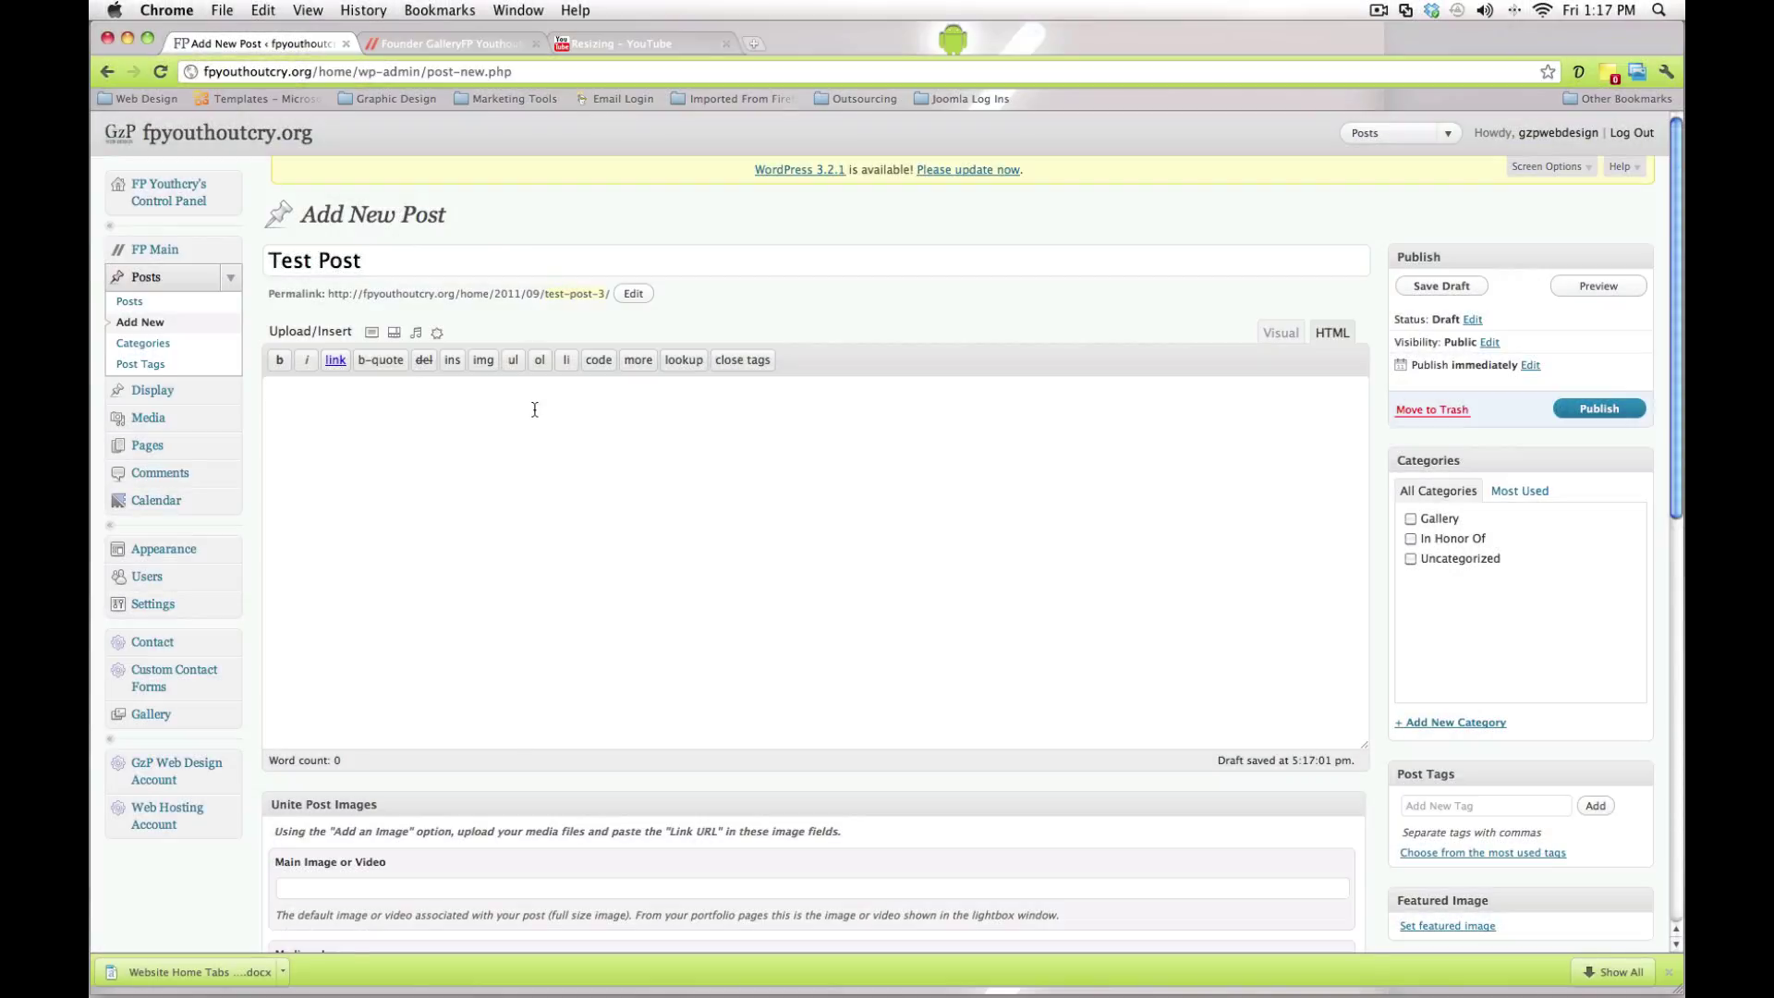
pyautogui.click(534, 410)
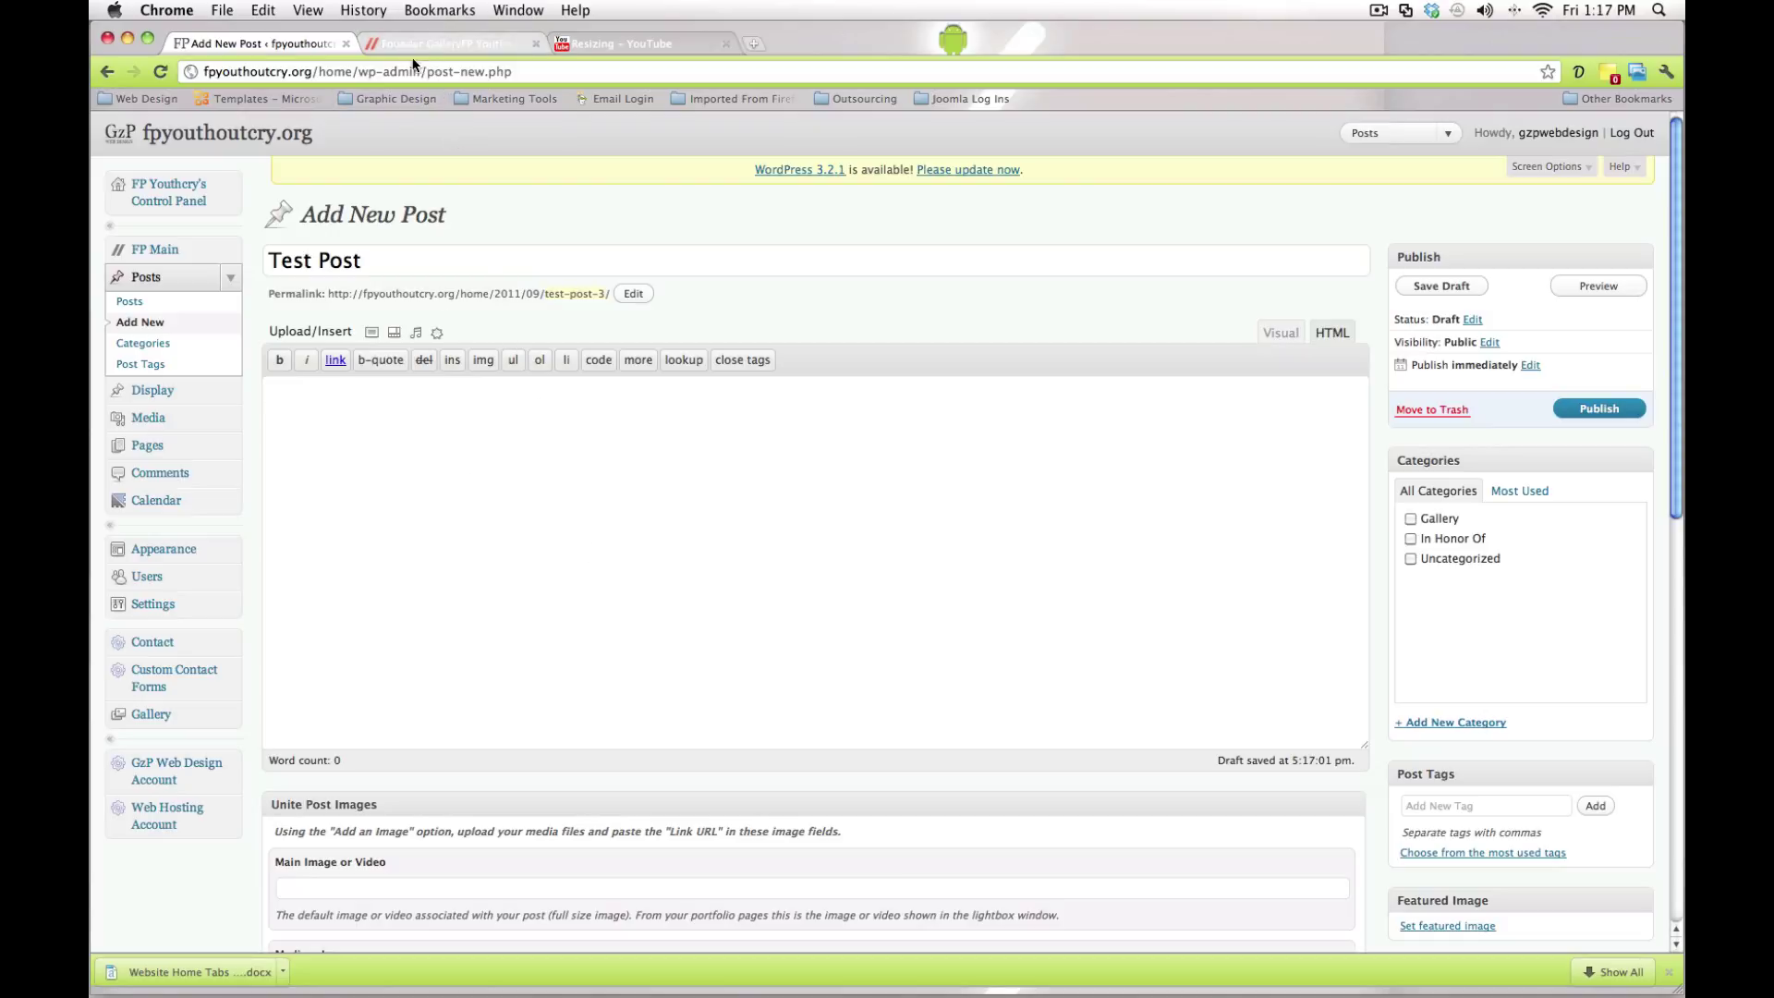
# Step: Examine the body content of the Founder Gallery post and of an In Honor Of post on the site
pyautogui.click(461, 41)
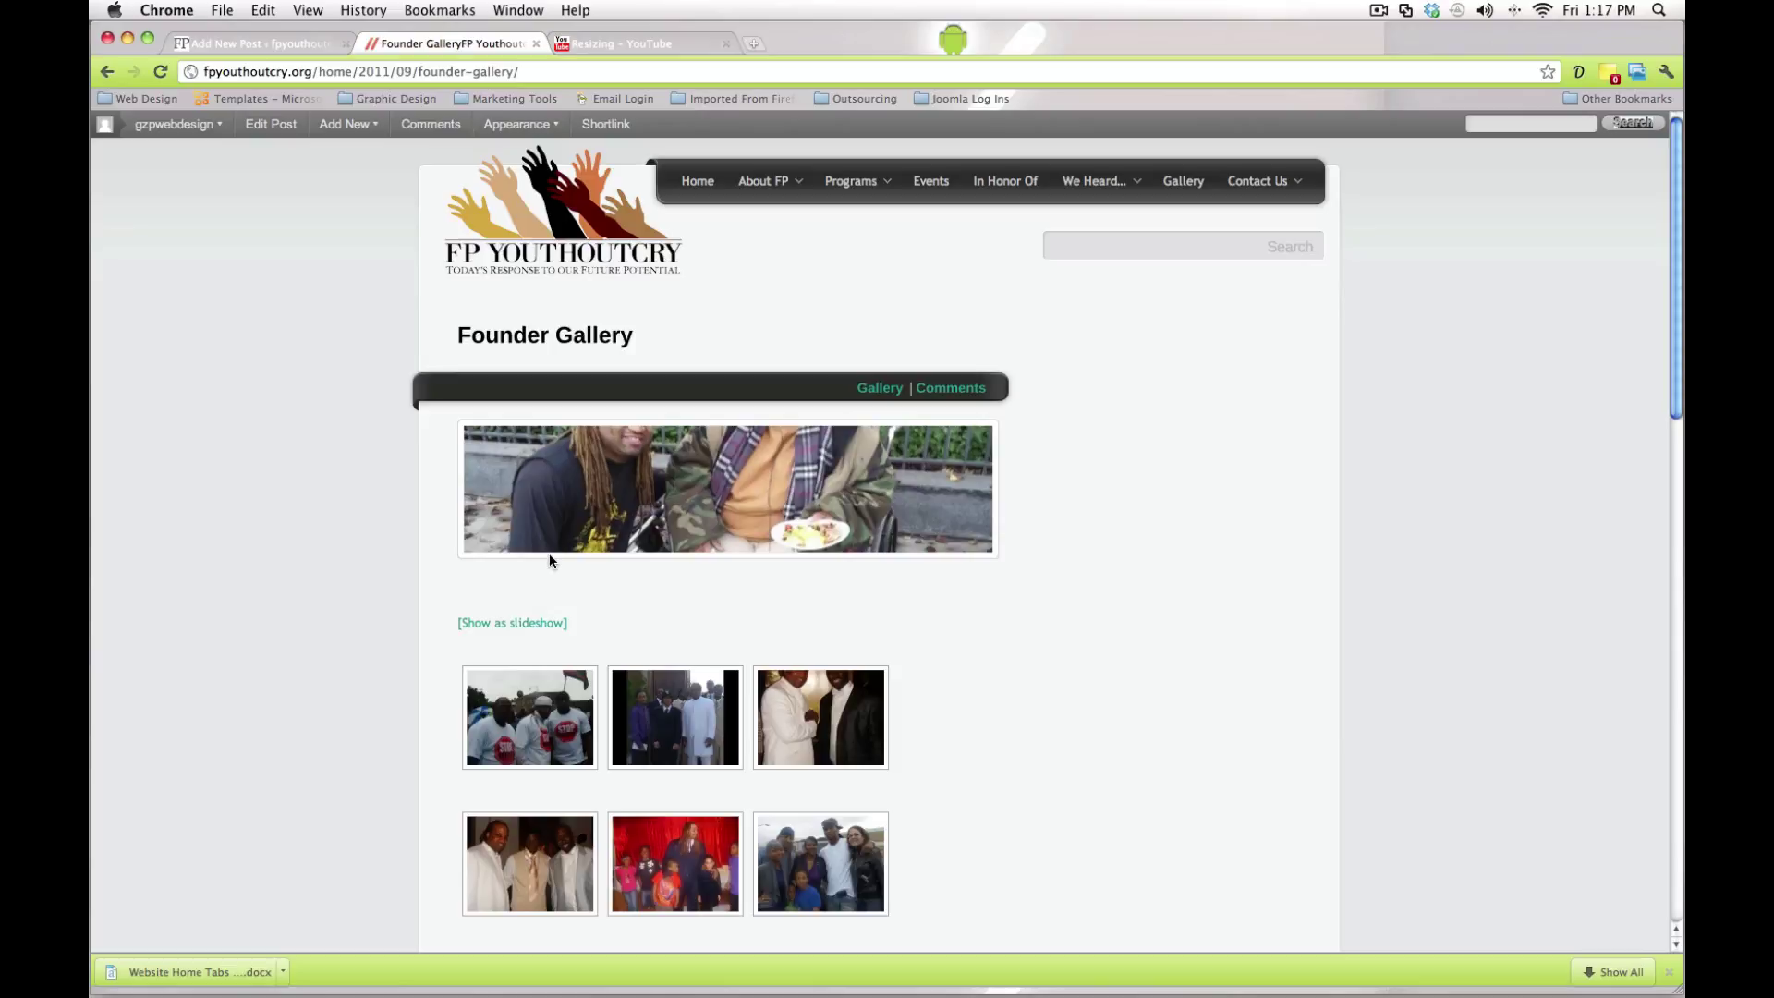
pyautogui.scroll(-5, 551, 561)
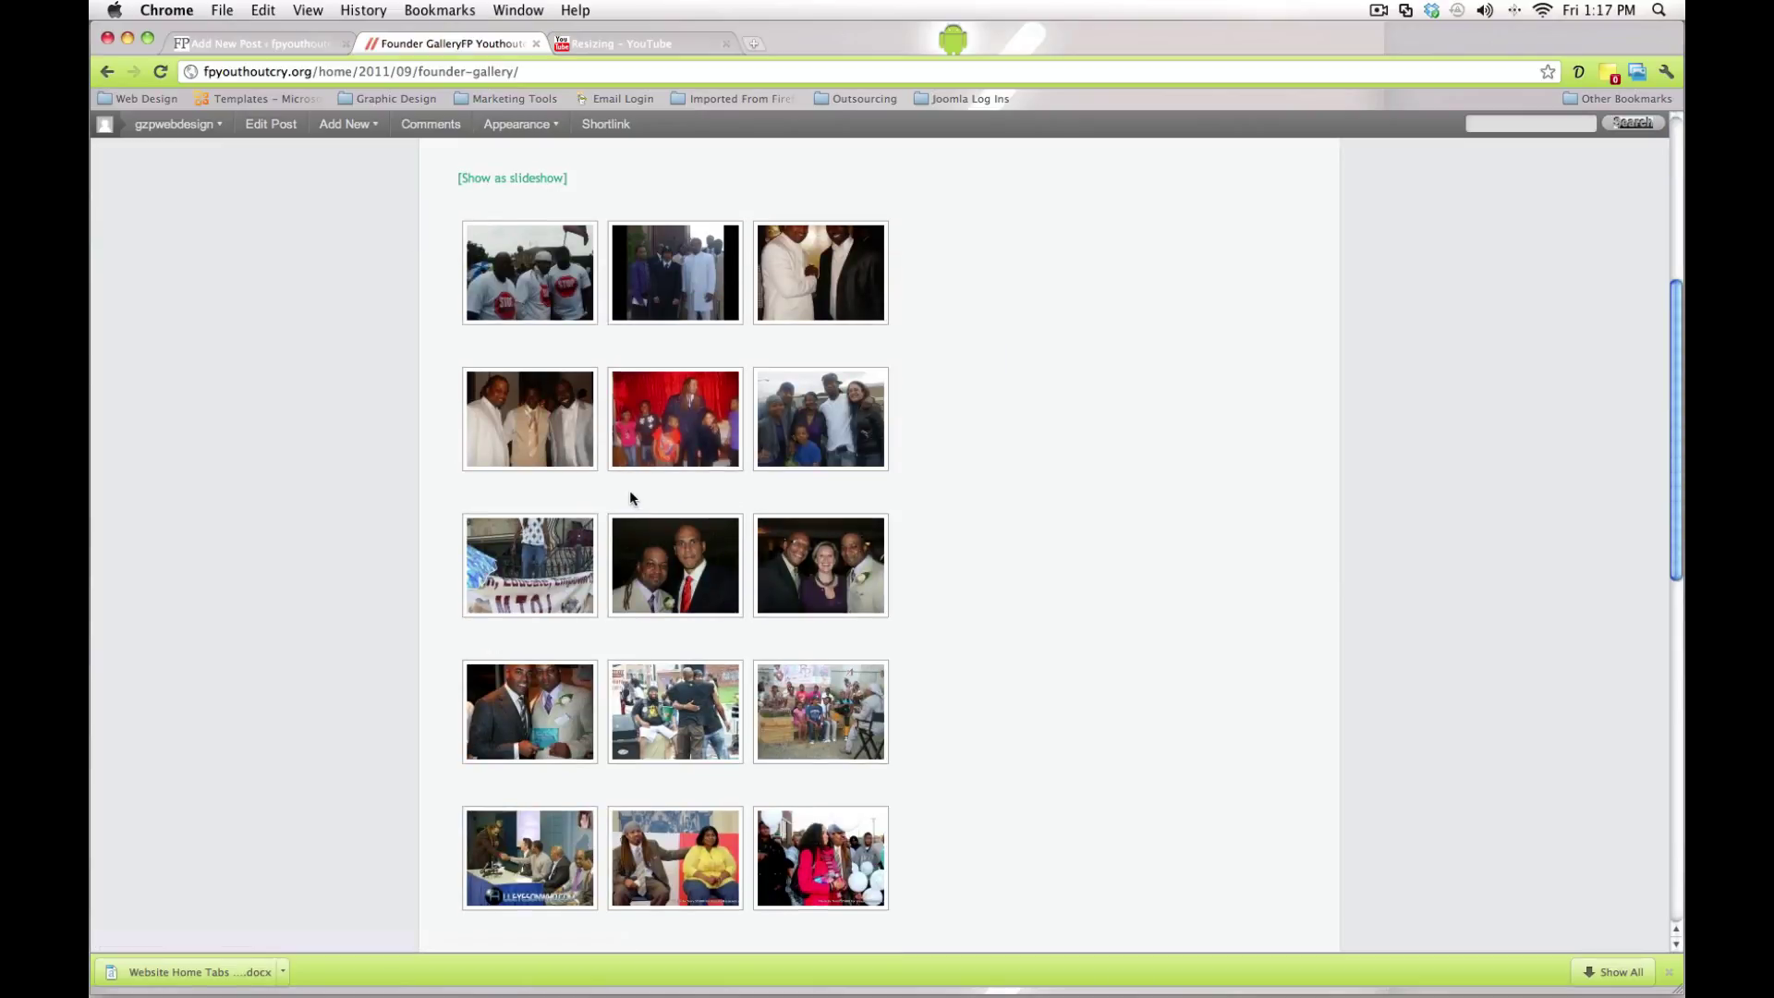
pyautogui.scroll(5, 629, 499)
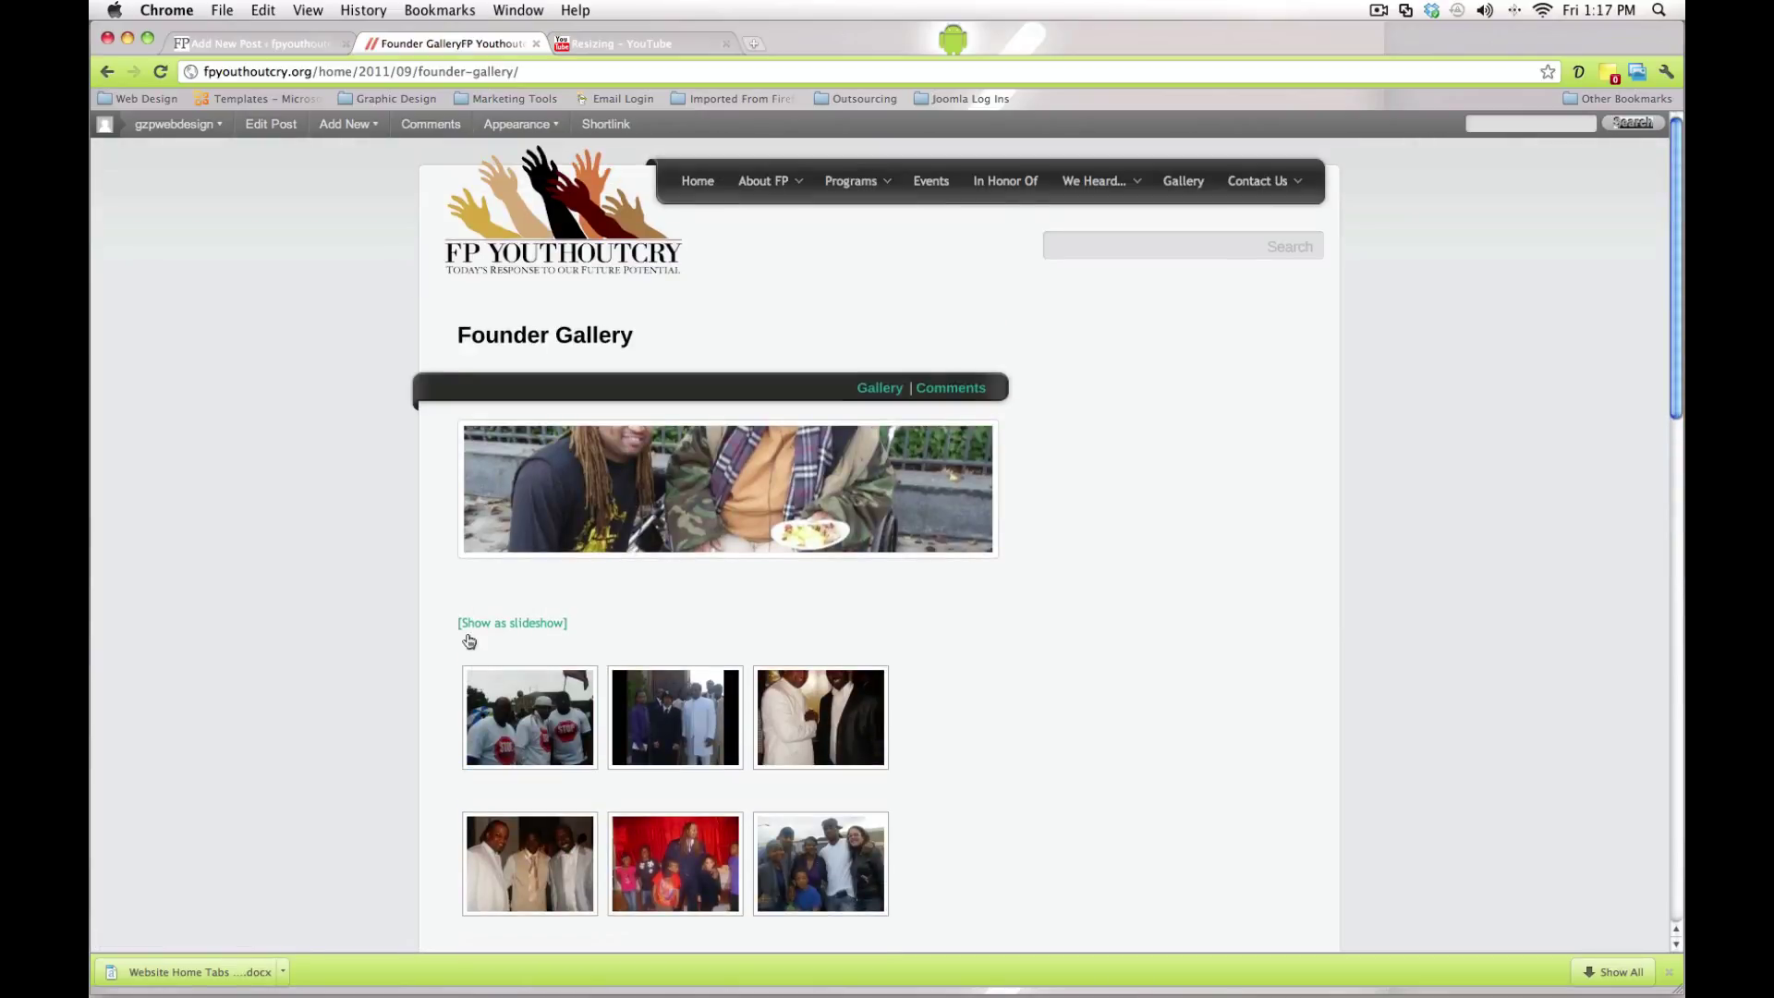
pyautogui.scroll(-1, 465, 651)
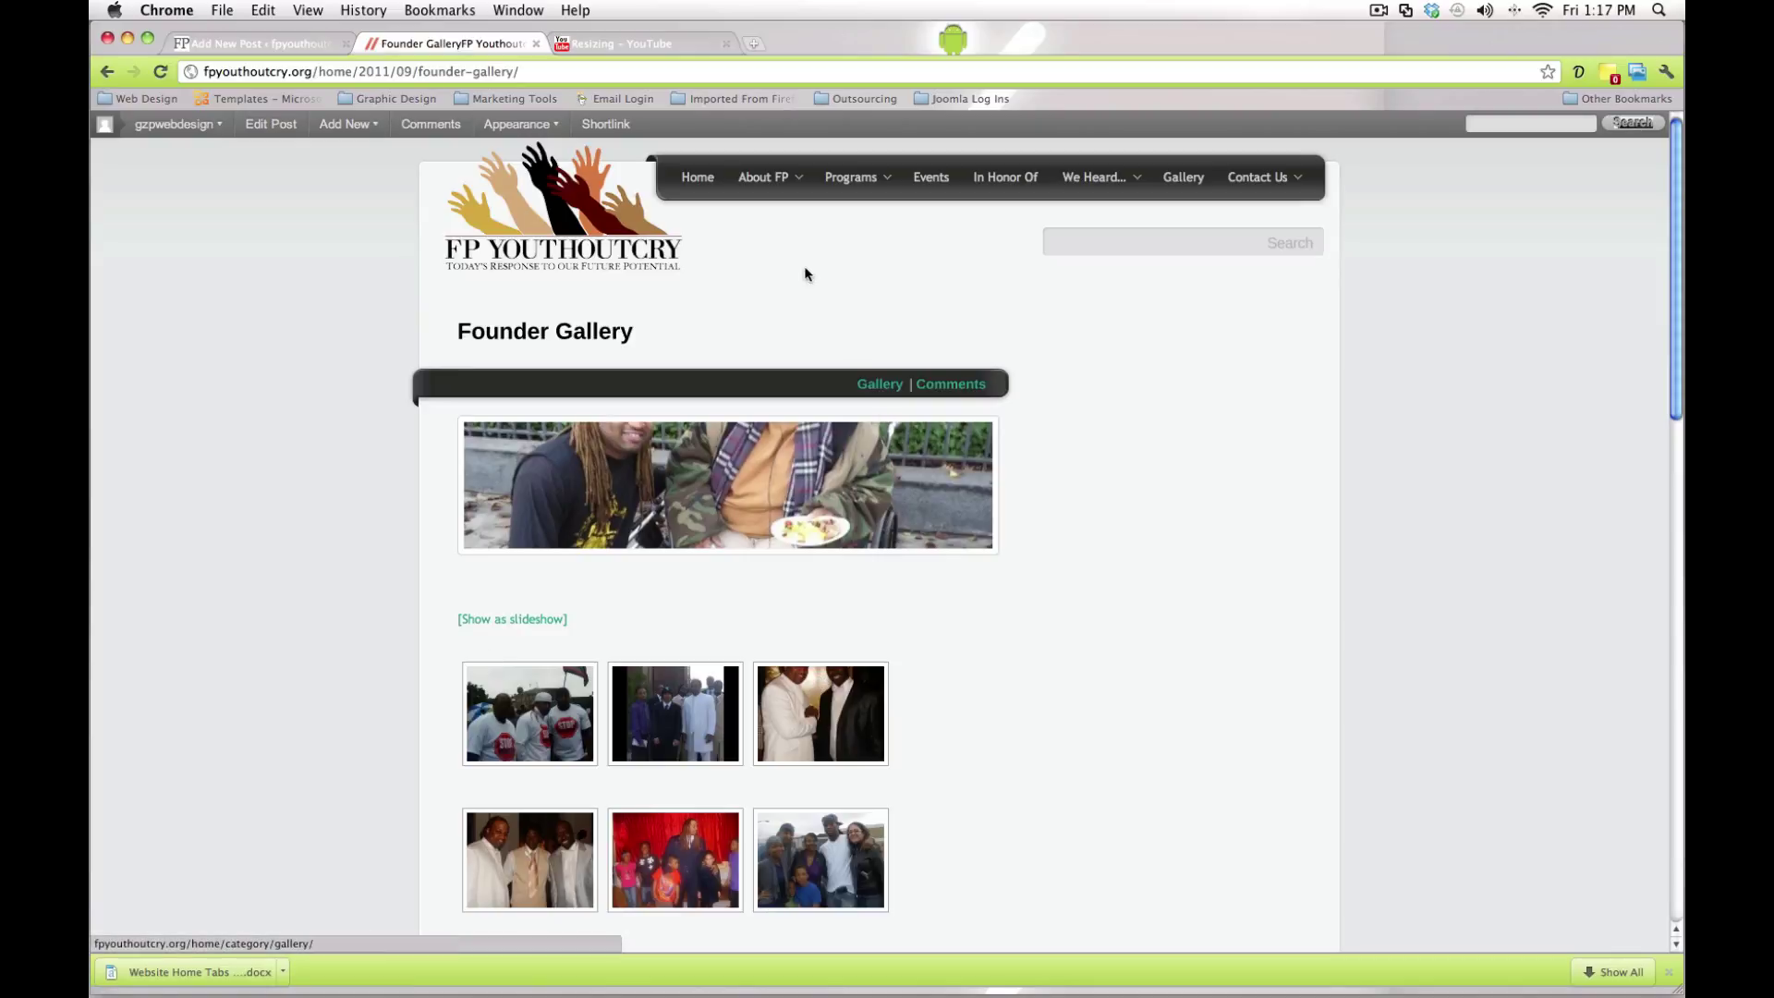
pyautogui.click(114, 79)
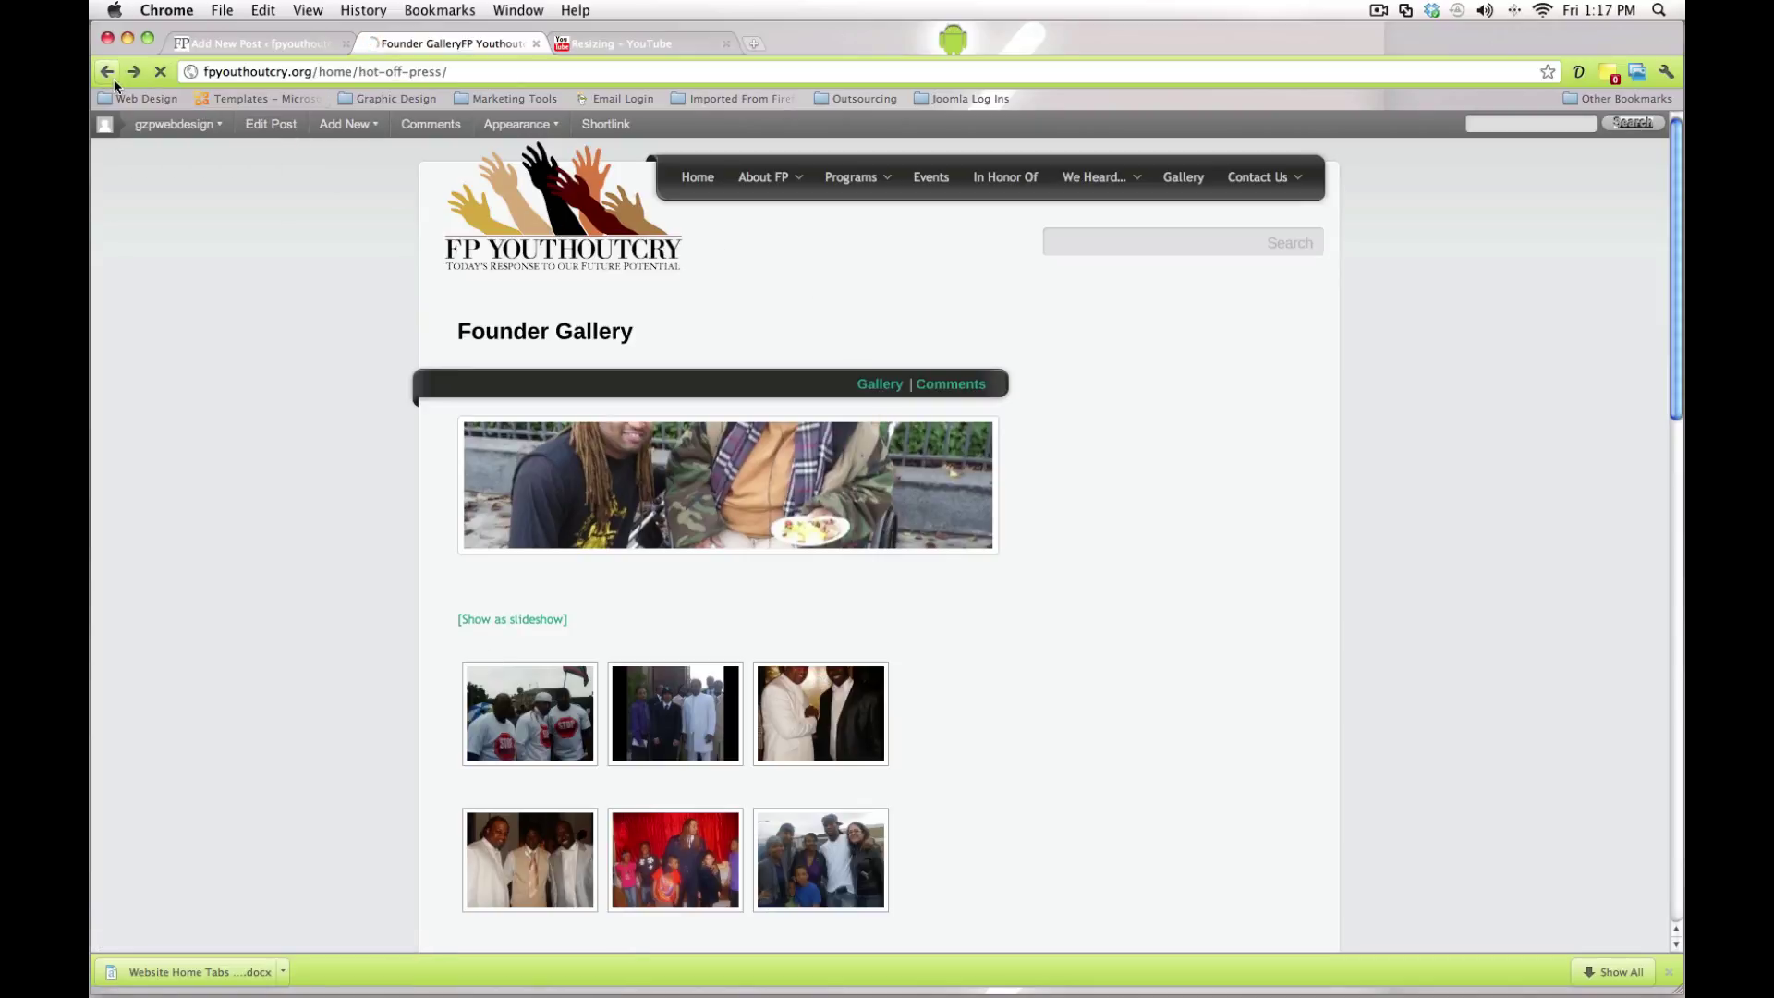
pyautogui.click(519, 650)
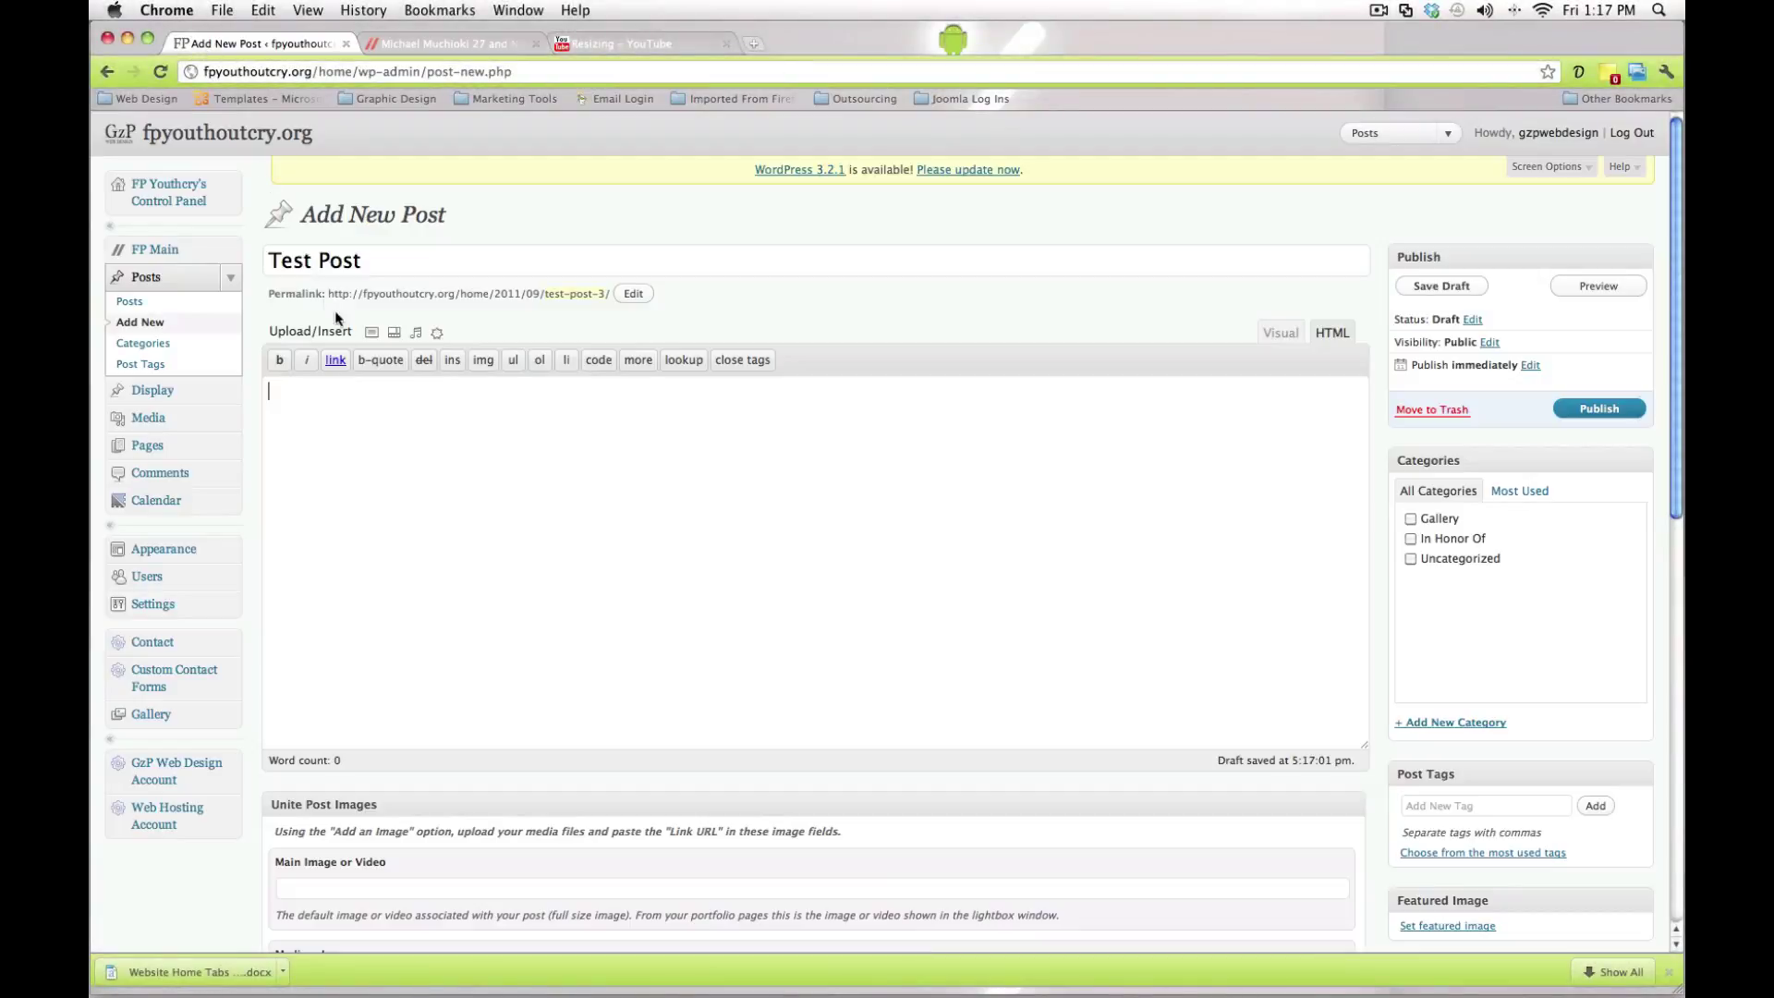
pyautogui.click(395, 43)
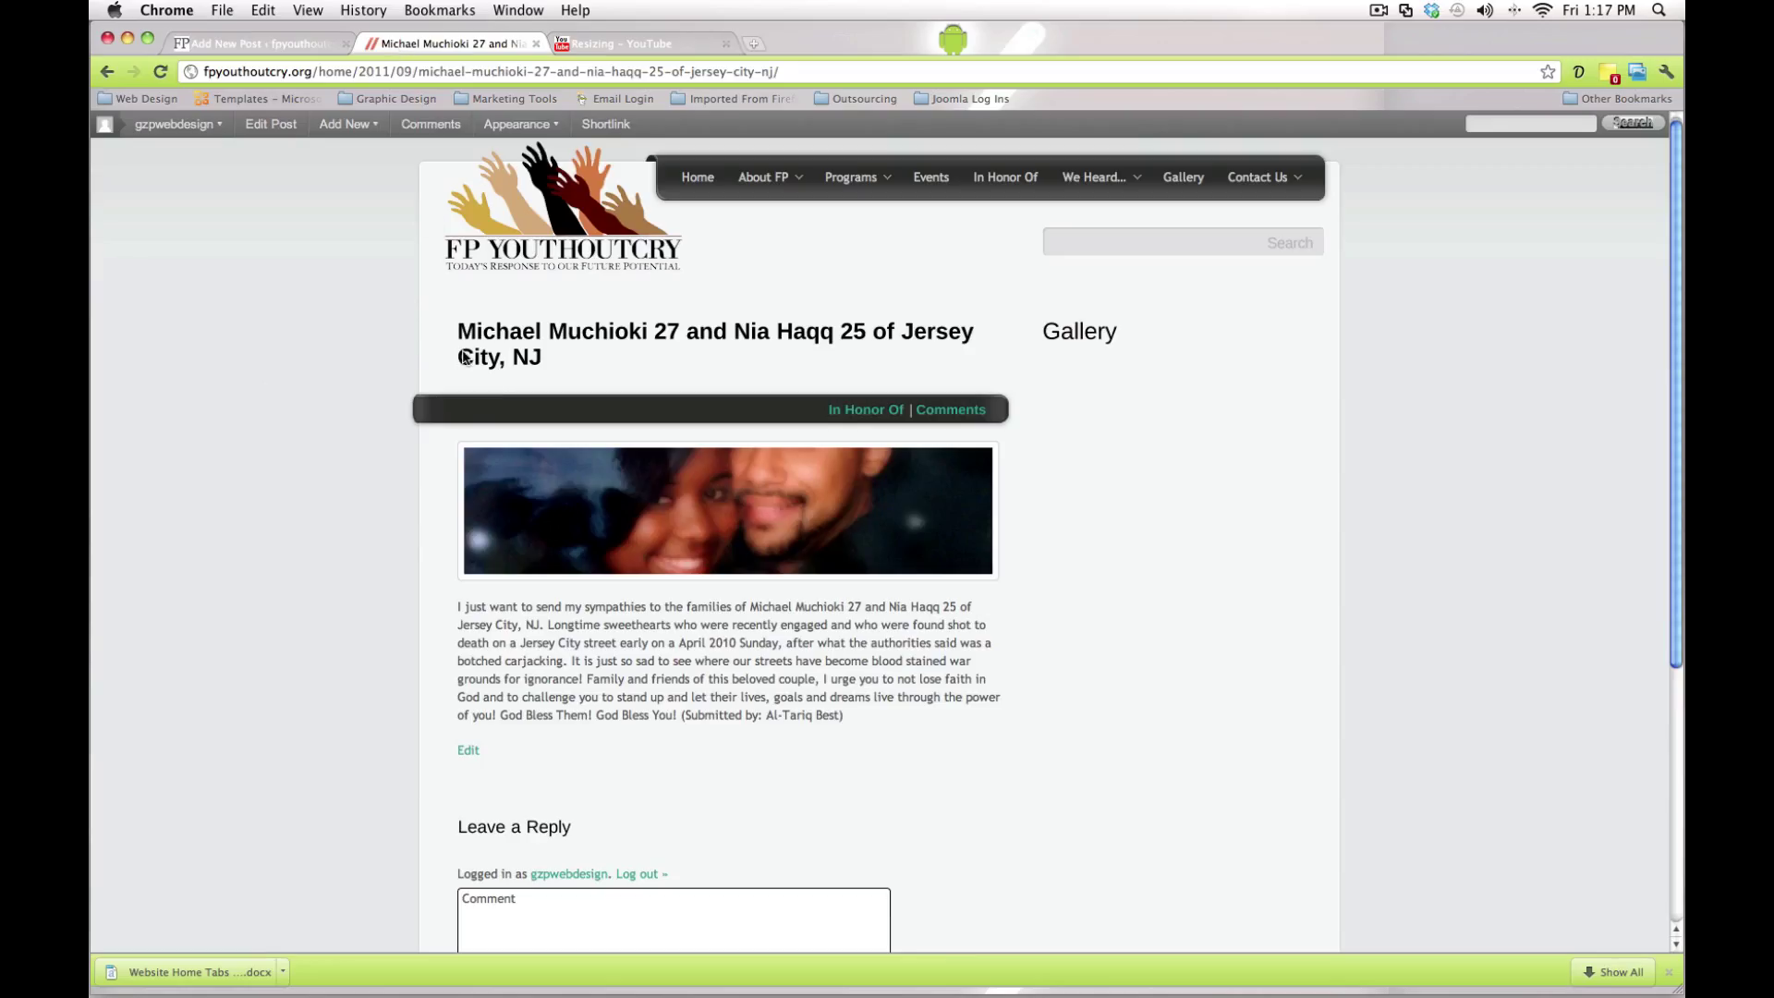
# Step: Enter "test test test" as the content of the Test Post draft and switch the editor to Visual mode
pyautogui.click(258, 43)
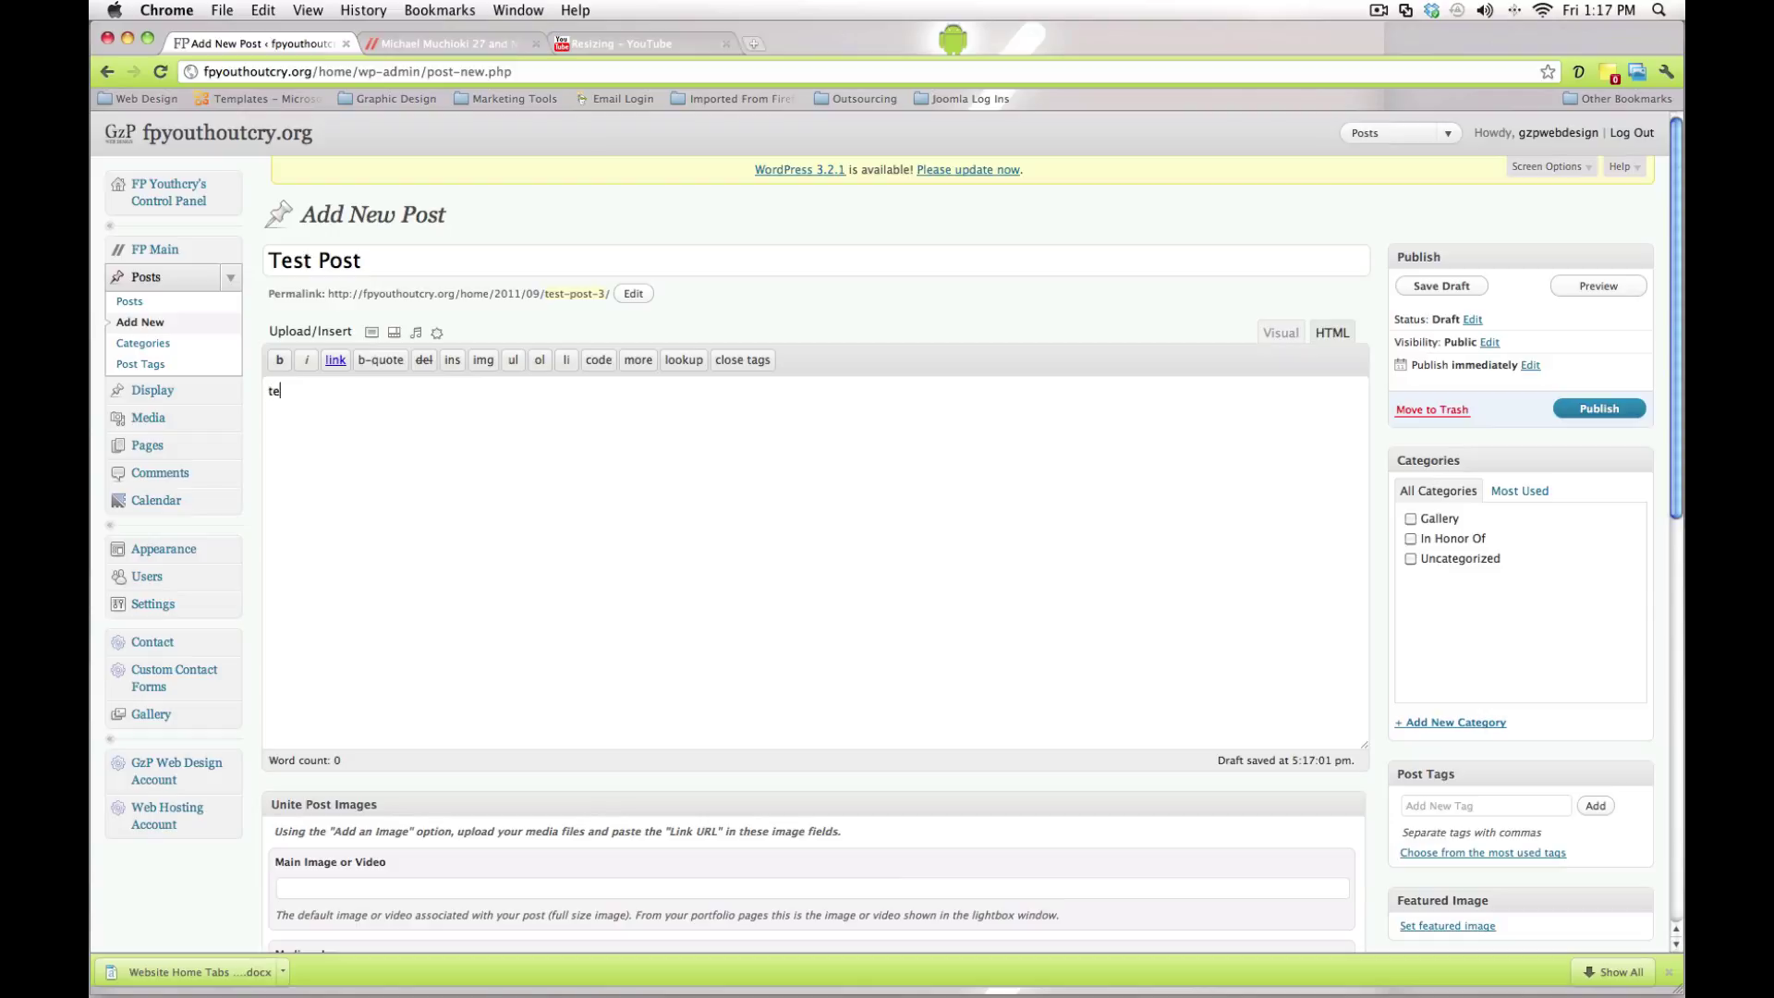
pyautogui.write('st test test')
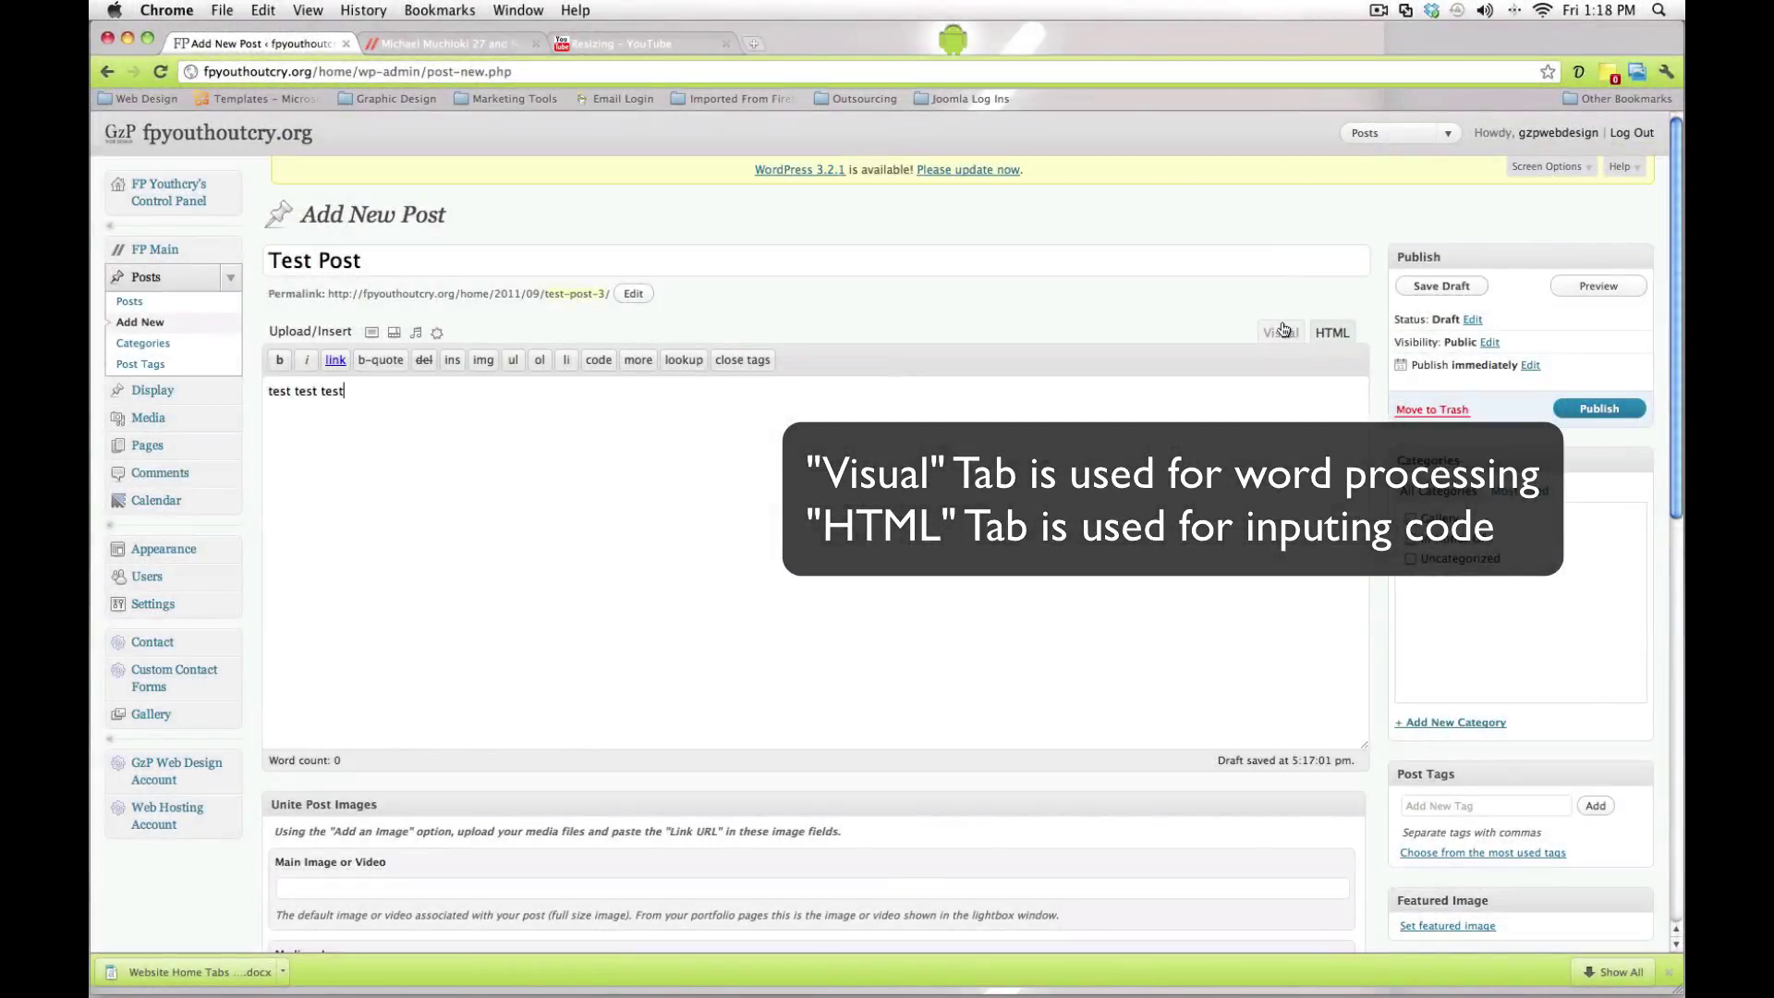
pyautogui.click(1280, 334)
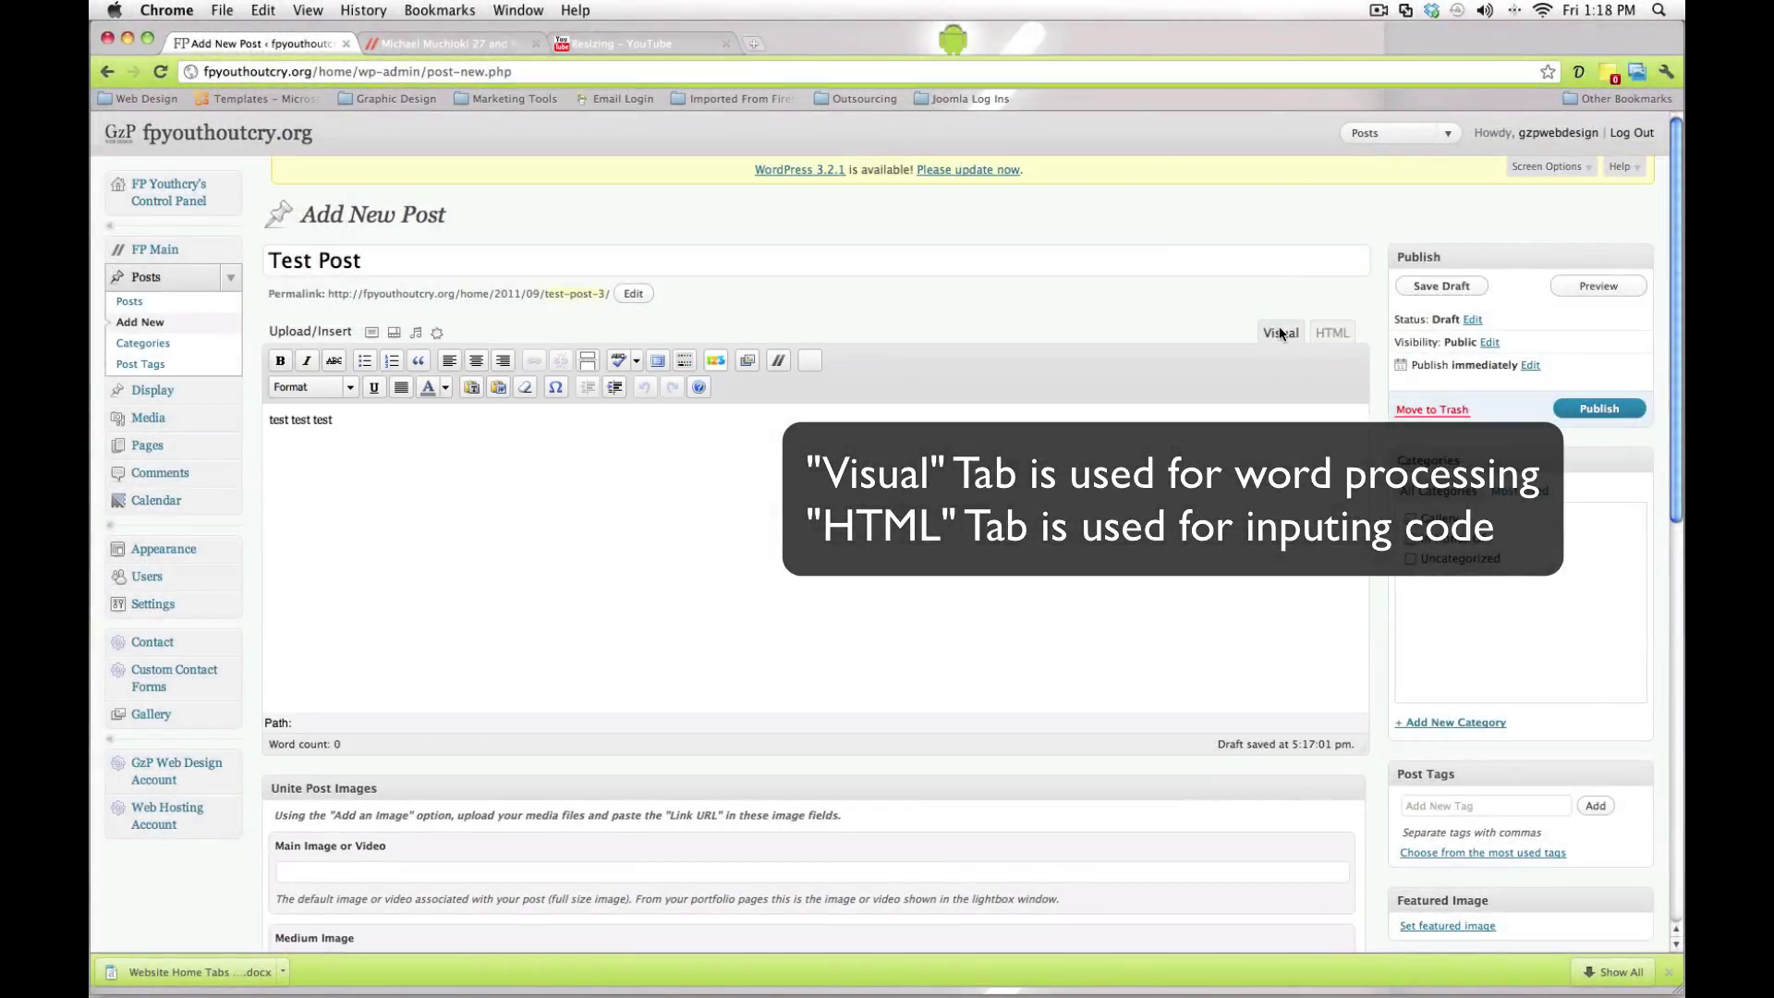
# Step: Make the last word "test" in the content bold, italic and struck through
pyautogui.tripleClick(719, 437)
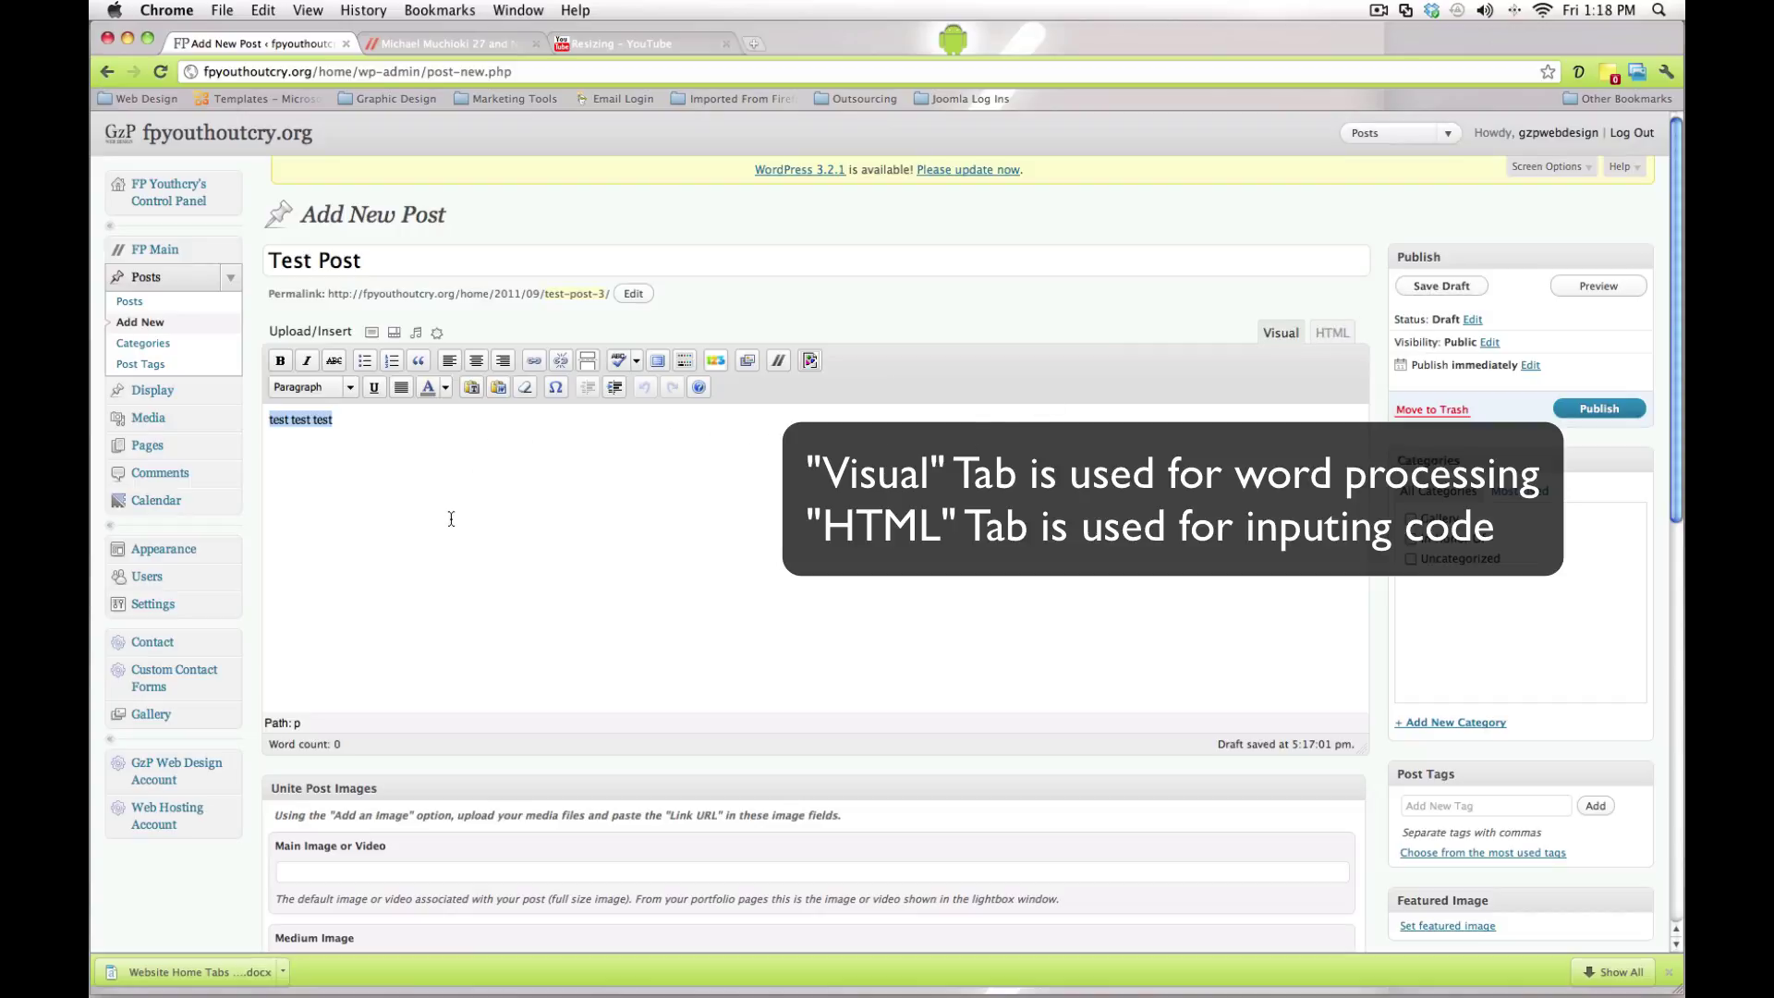
pyautogui.doubleClick(326, 422)
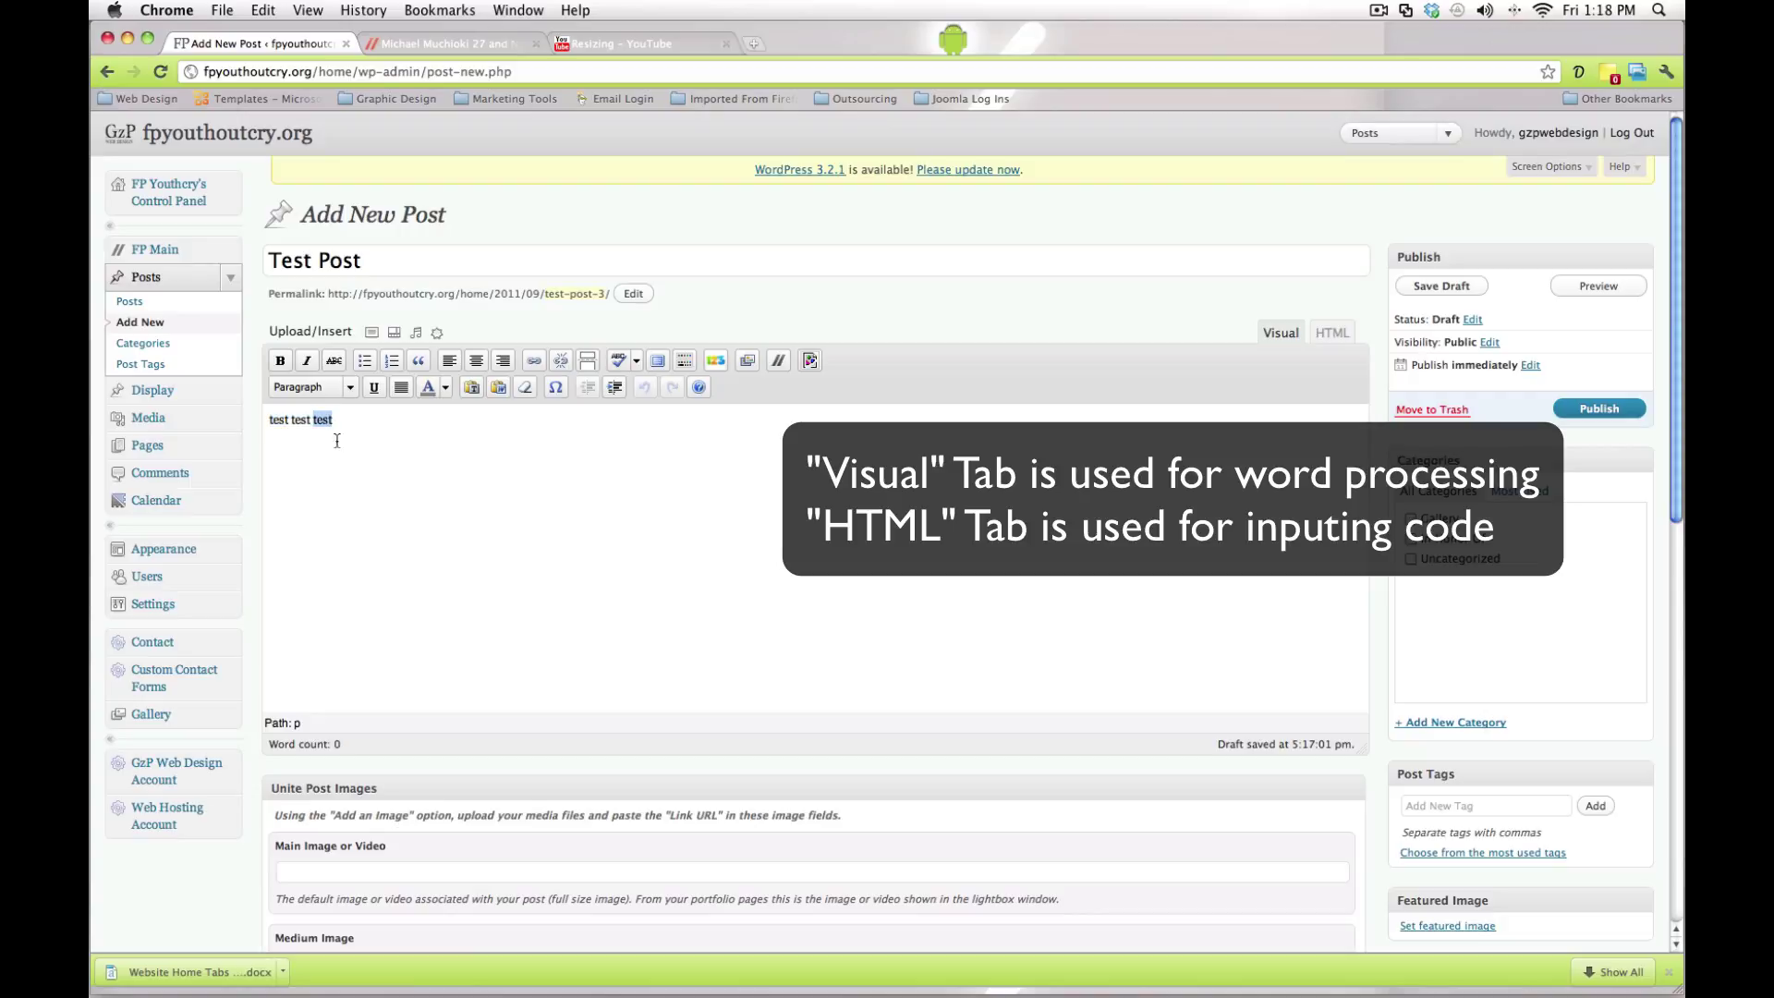
pyautogui.click(283, 362)
pyautogui.click(308, 361)
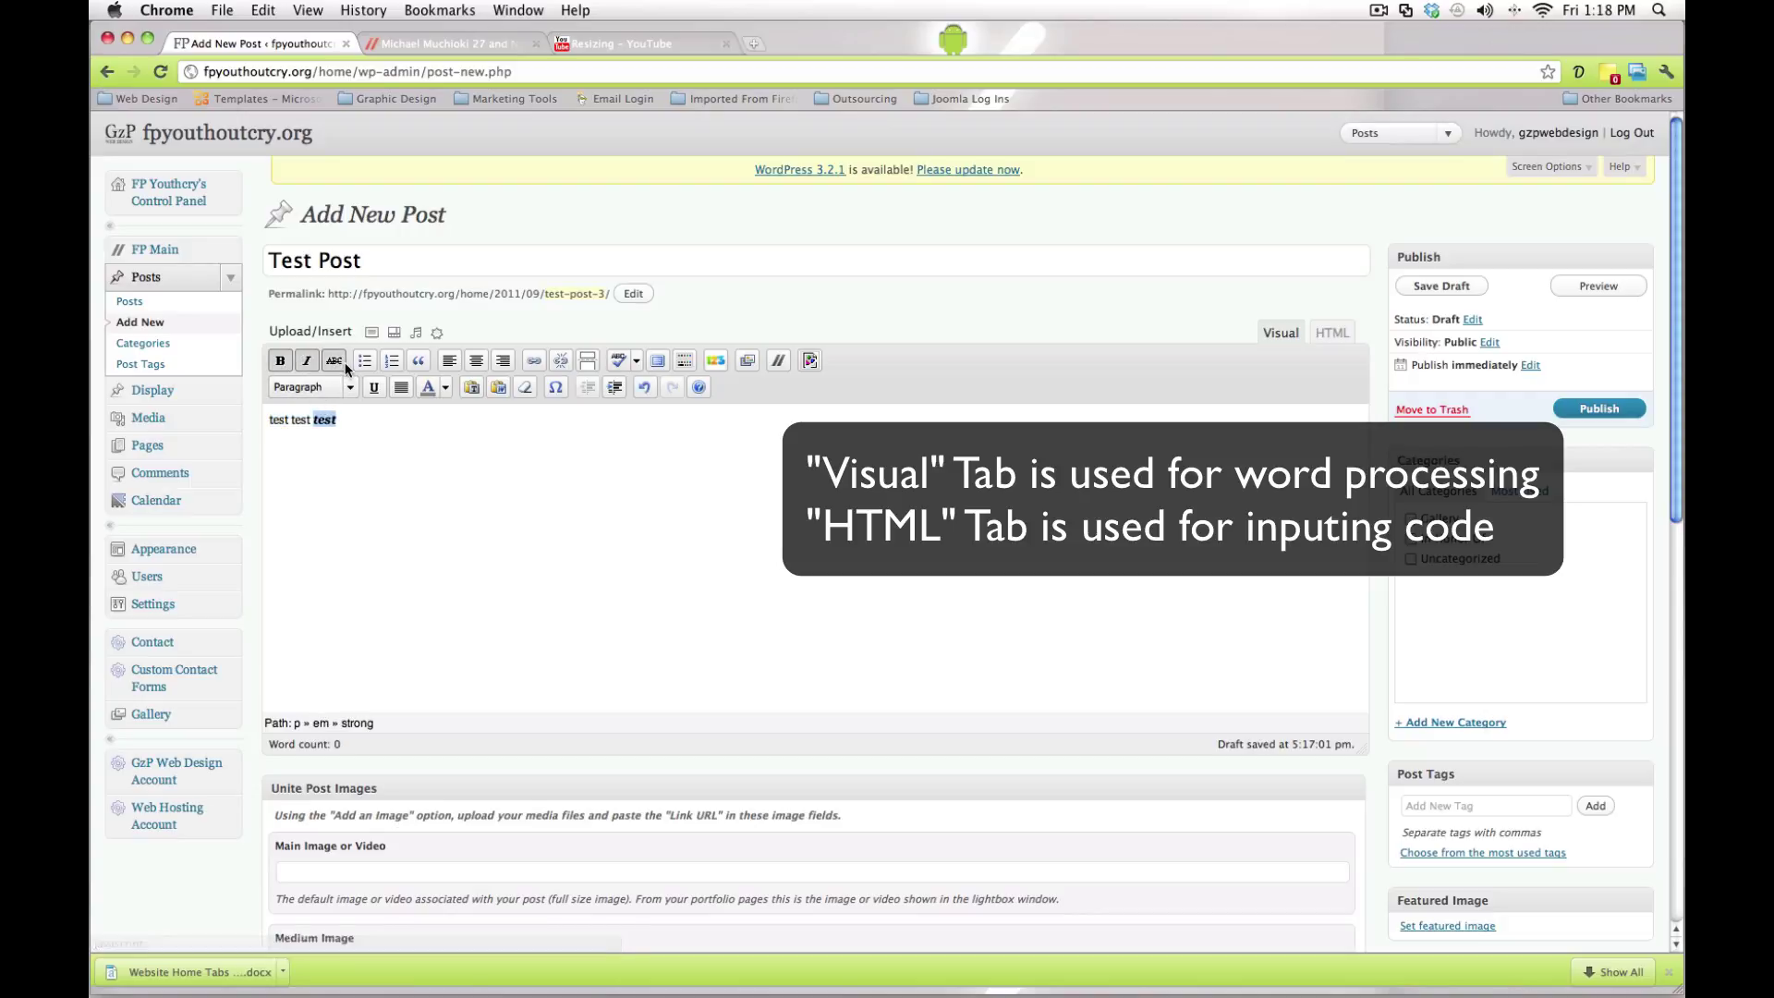
pyautogui.click(342, 362)
# Step: Turn the content line into a bulleted list item and align it left
pyautogui.click(364, 362)
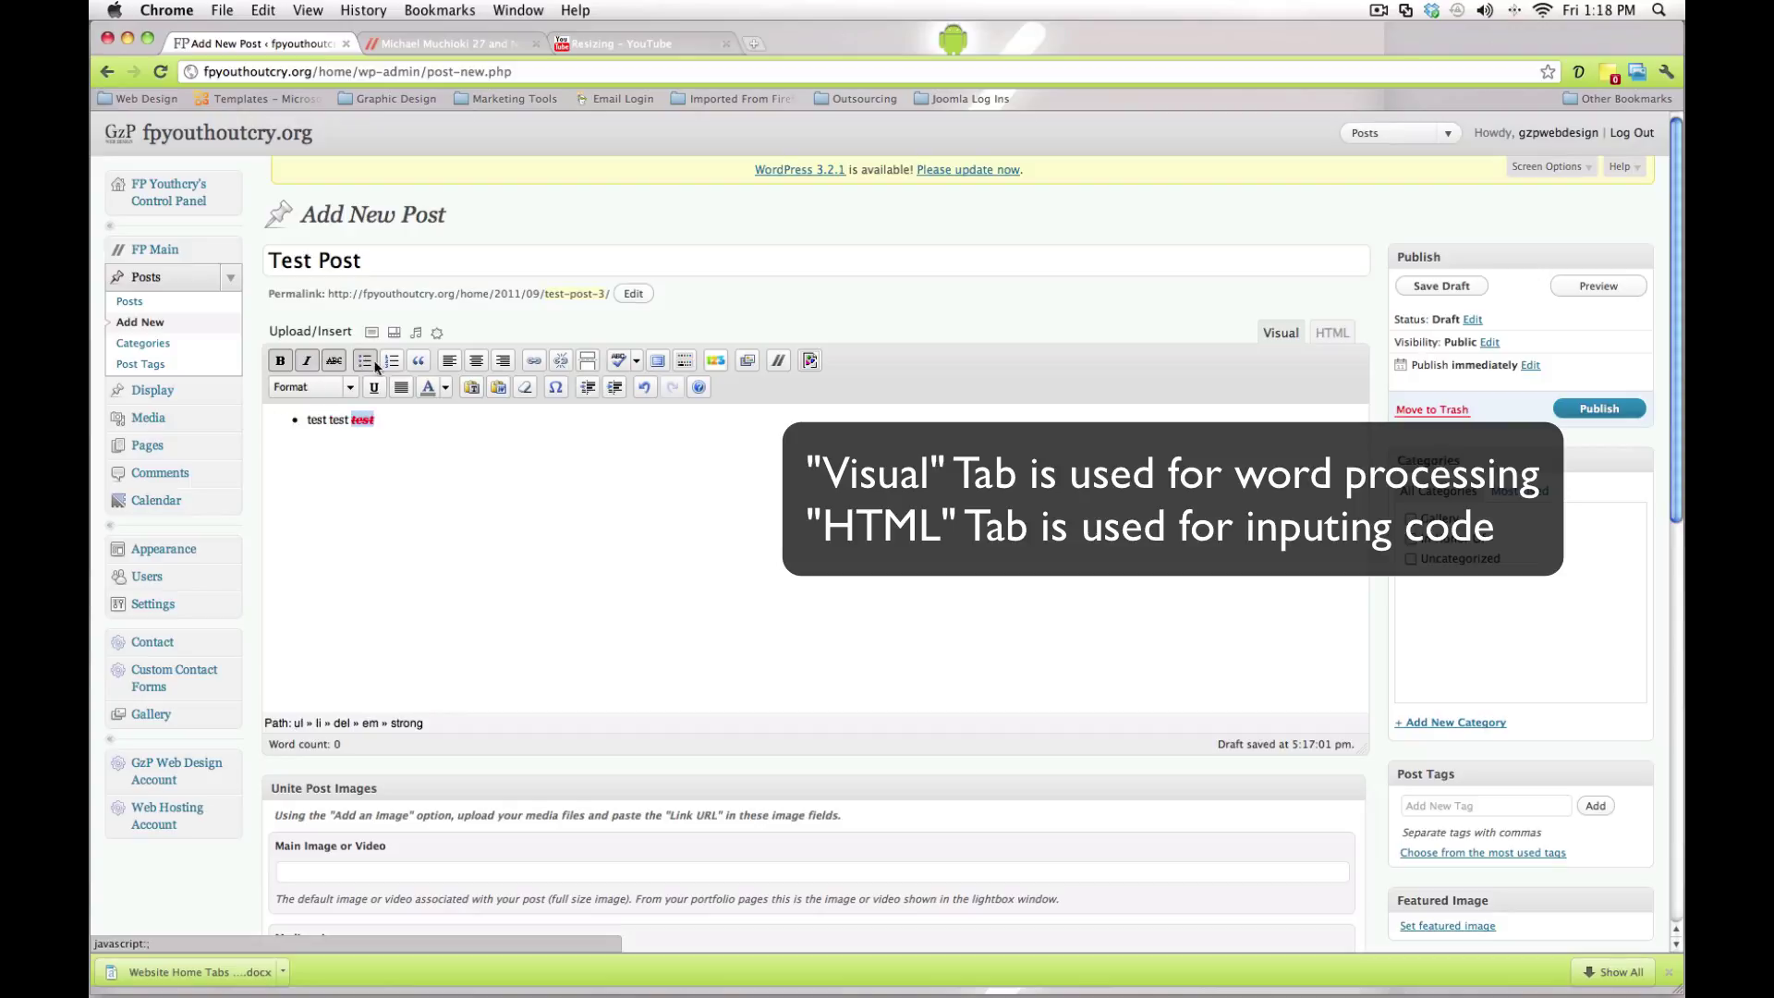
pyautogui.click(476, 361)
pyautogui.click(451, 362)
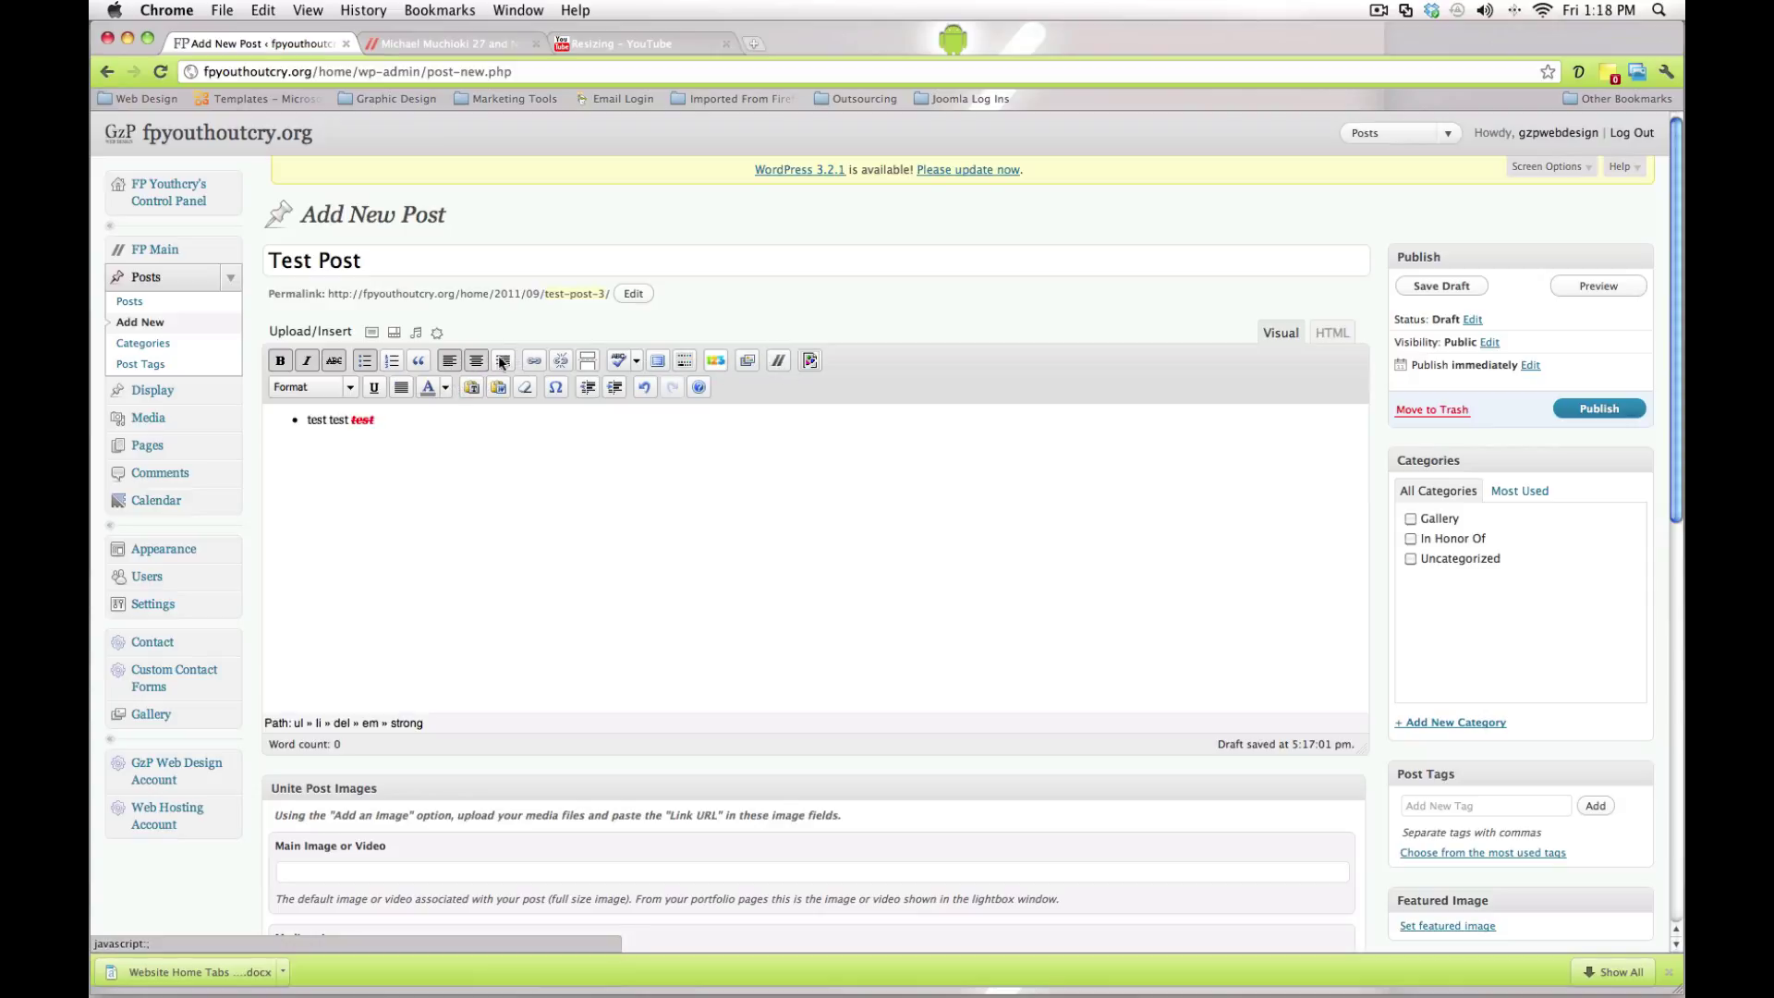
# Step: Hide and redisplay the editor's additional formatting options, and look at the paragraph format and text colour choices
pyautogui.click(683, 360)
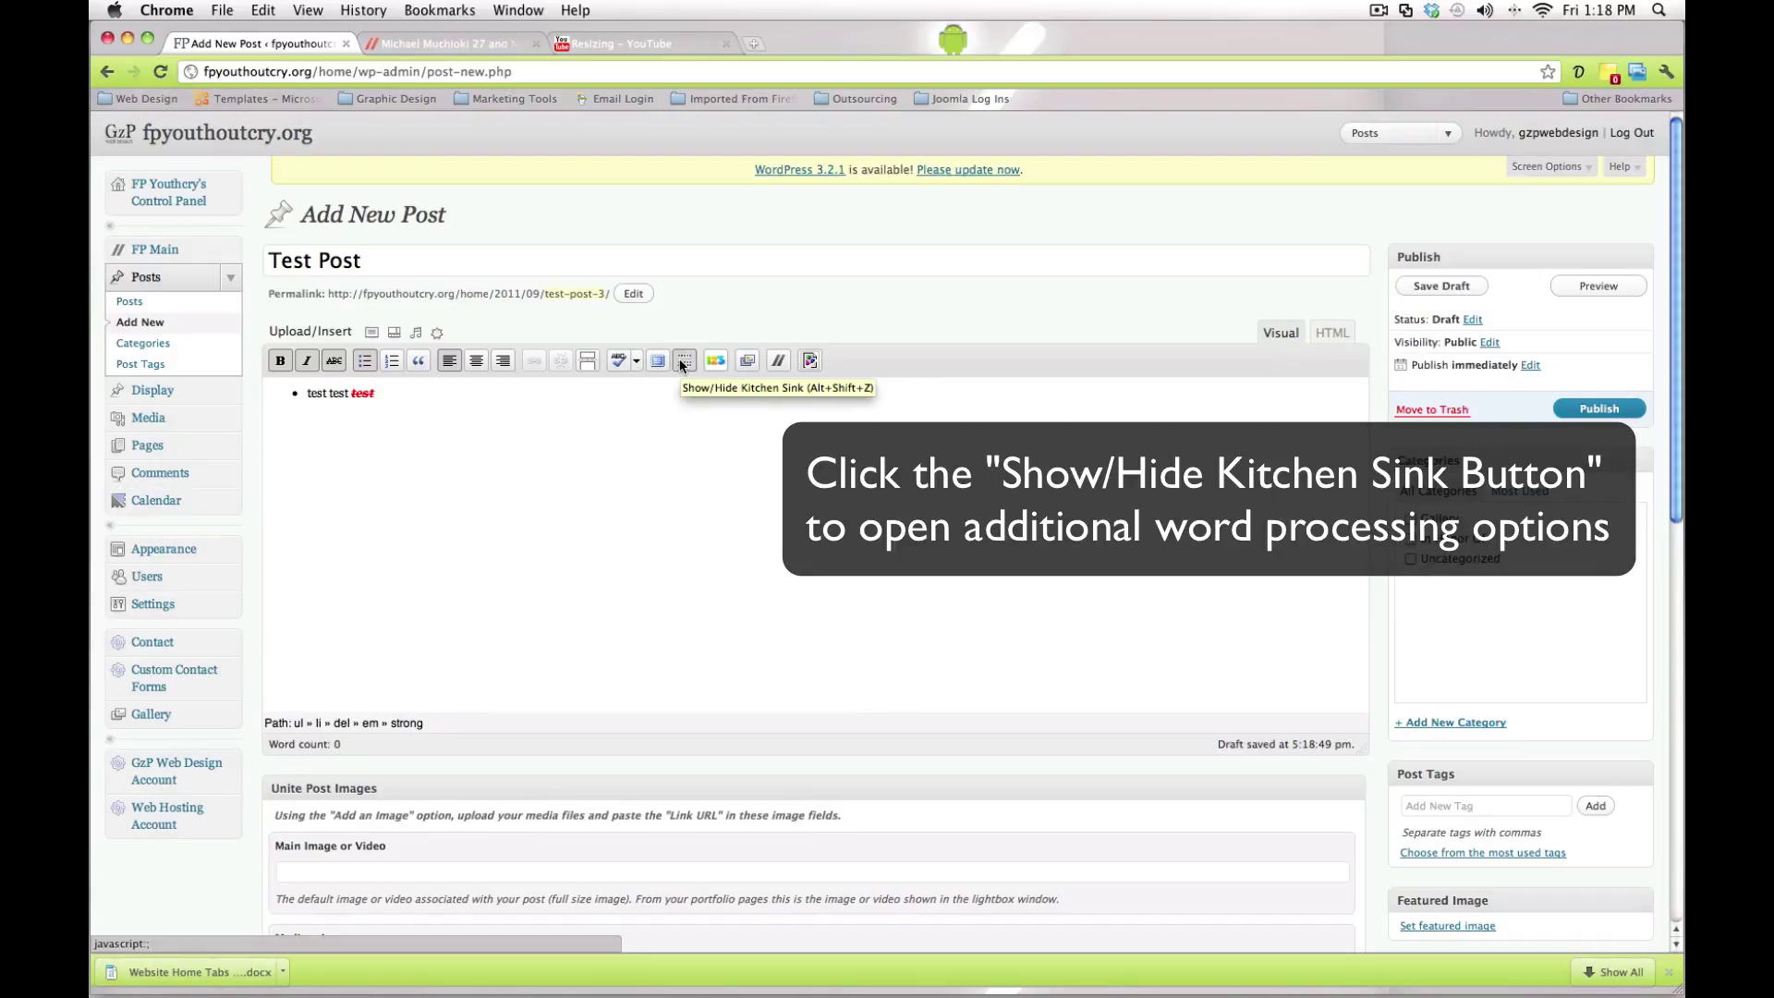
pyautogui.click(683, 360)
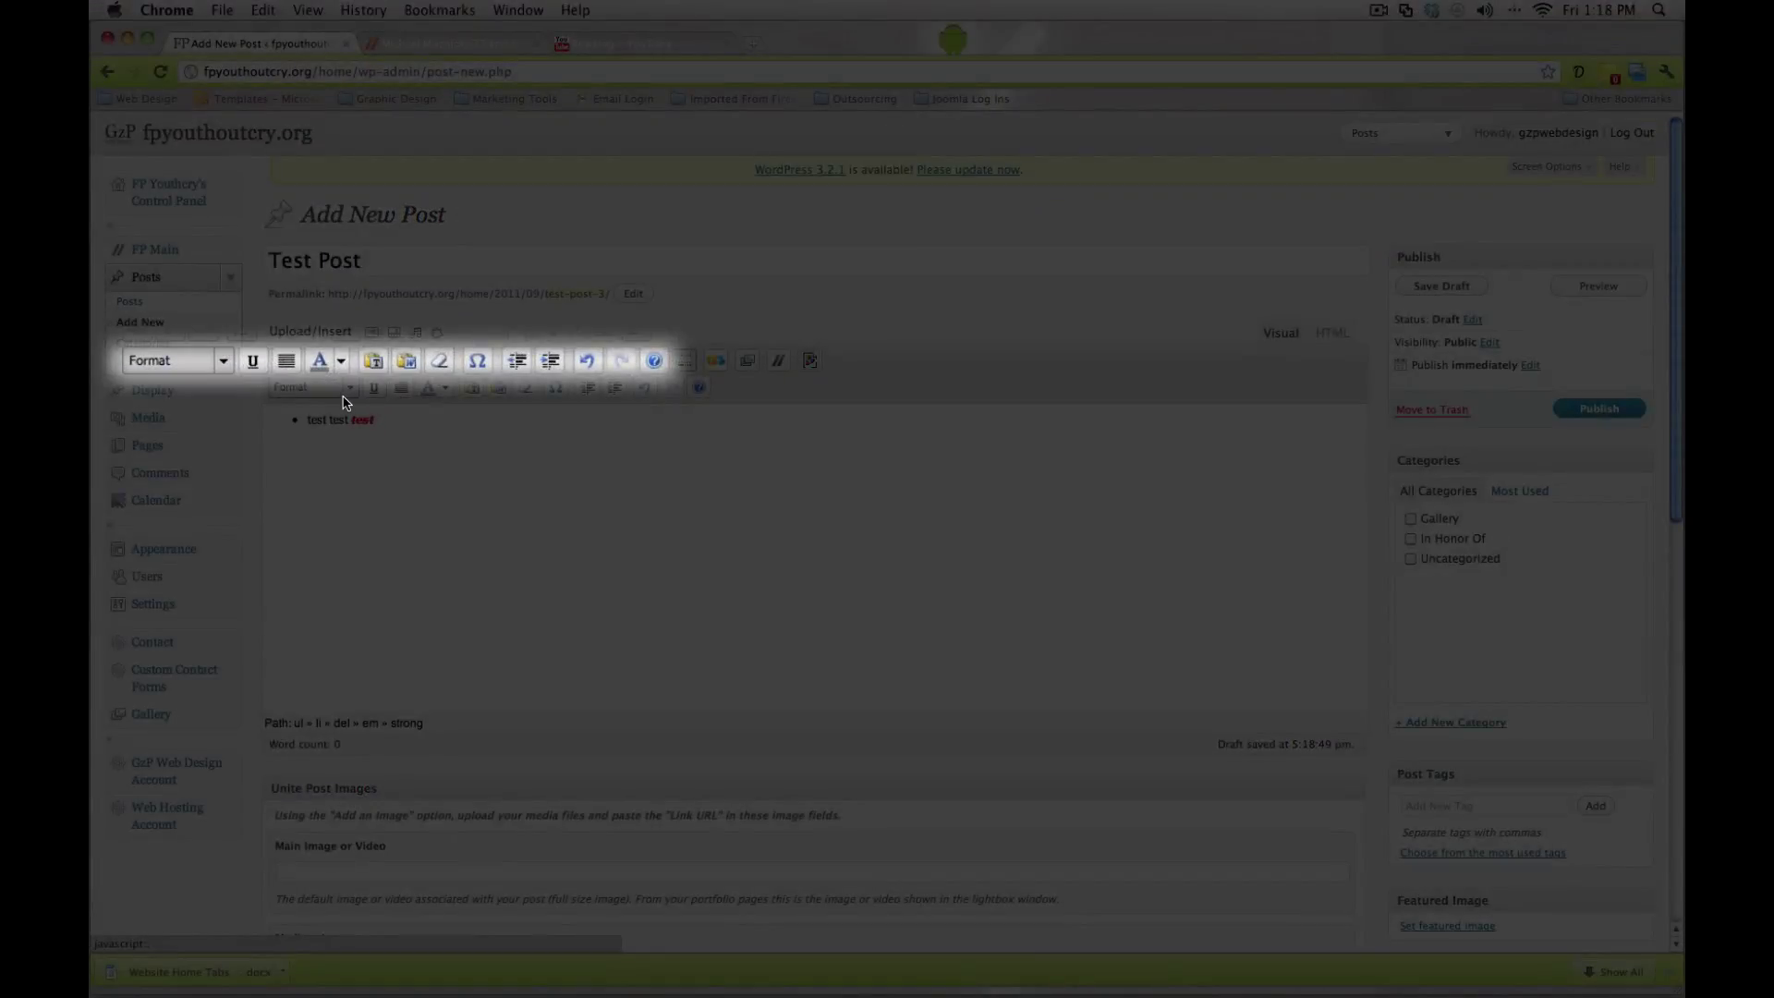
pyautogui.click(348, 390)
pyautogui.click(351, 388)
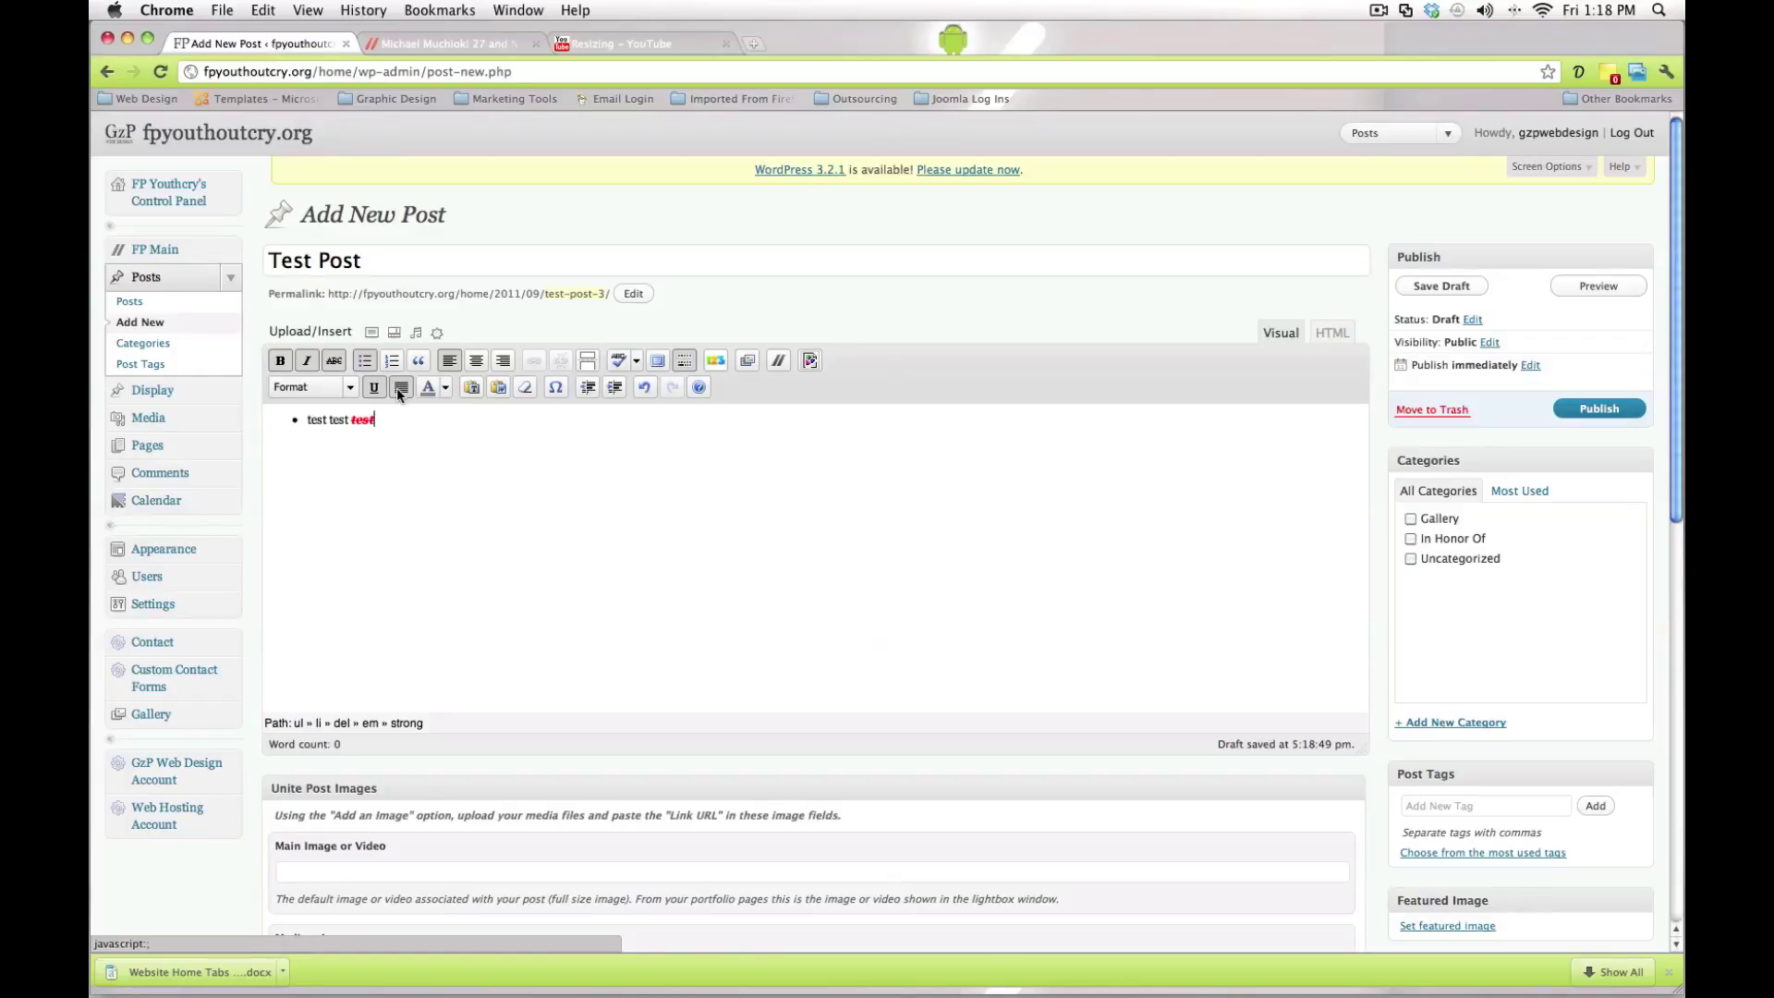
pyautogui.click(445, 388)
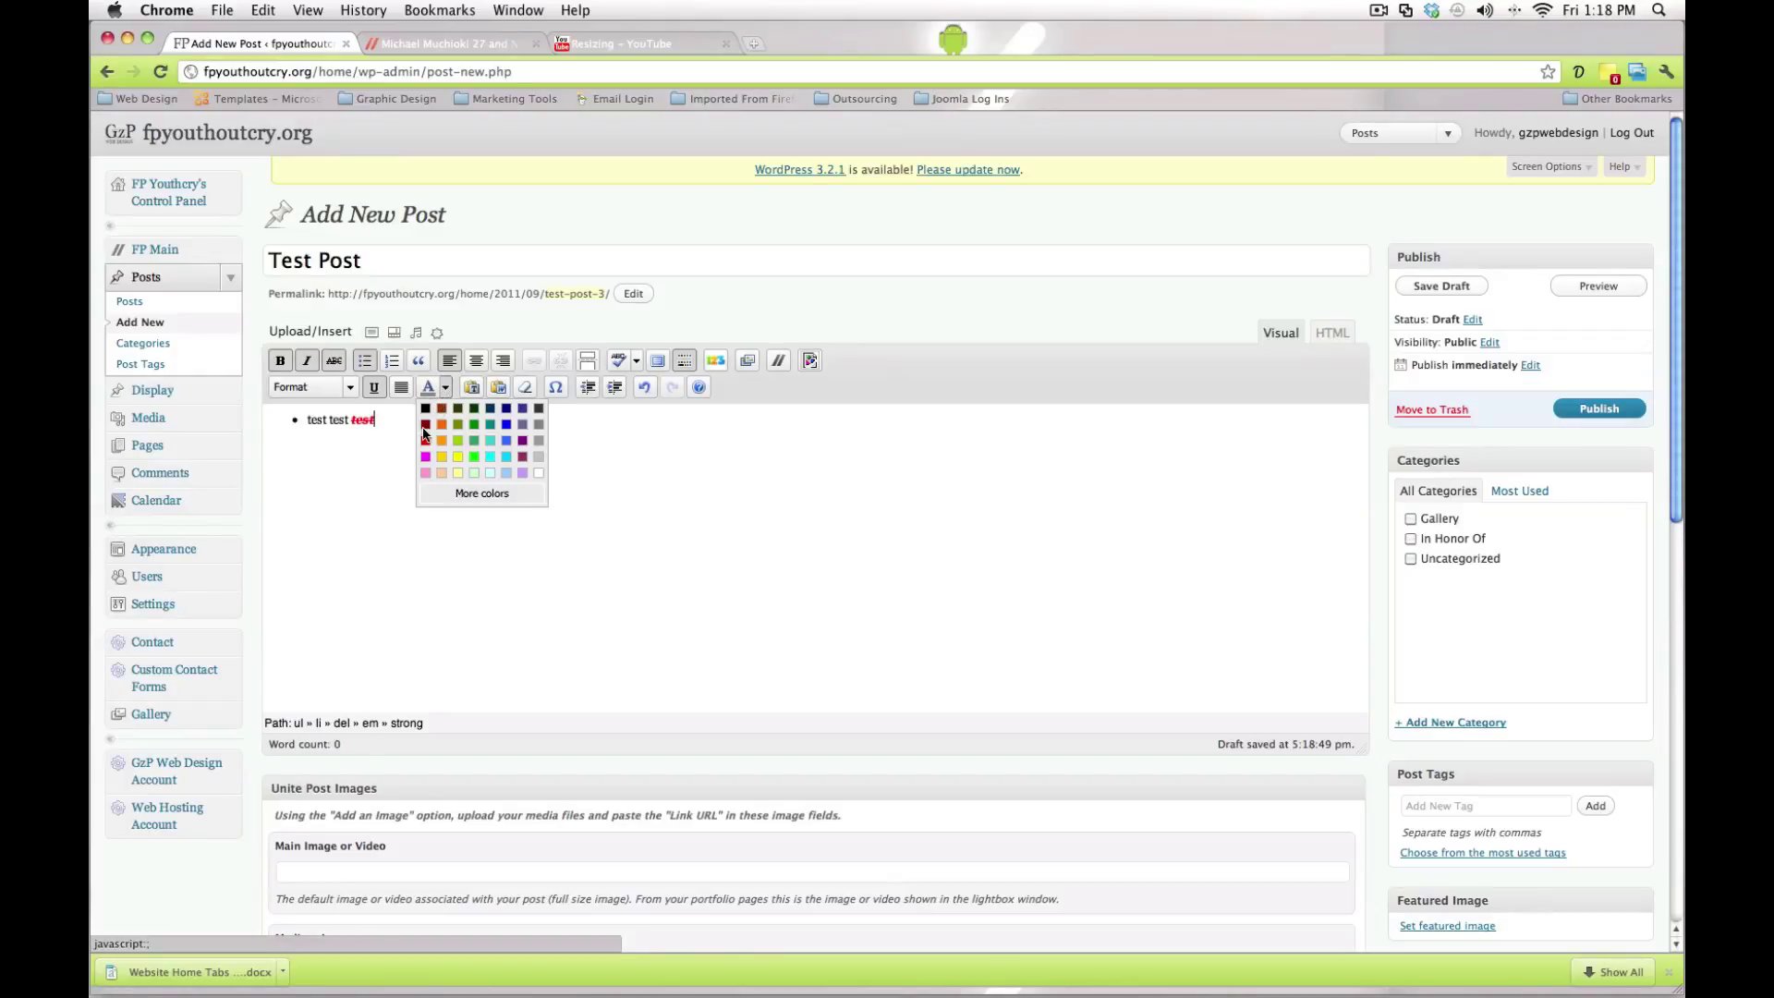
pyautogui.click(499, 443)
pyautogui.hotkey('alt', 'shift', 'Left')
pyautogui.hotkey('alt', 'shift', 'Left')
pyautogui.hotkey('alt', 'shift', 'Left')
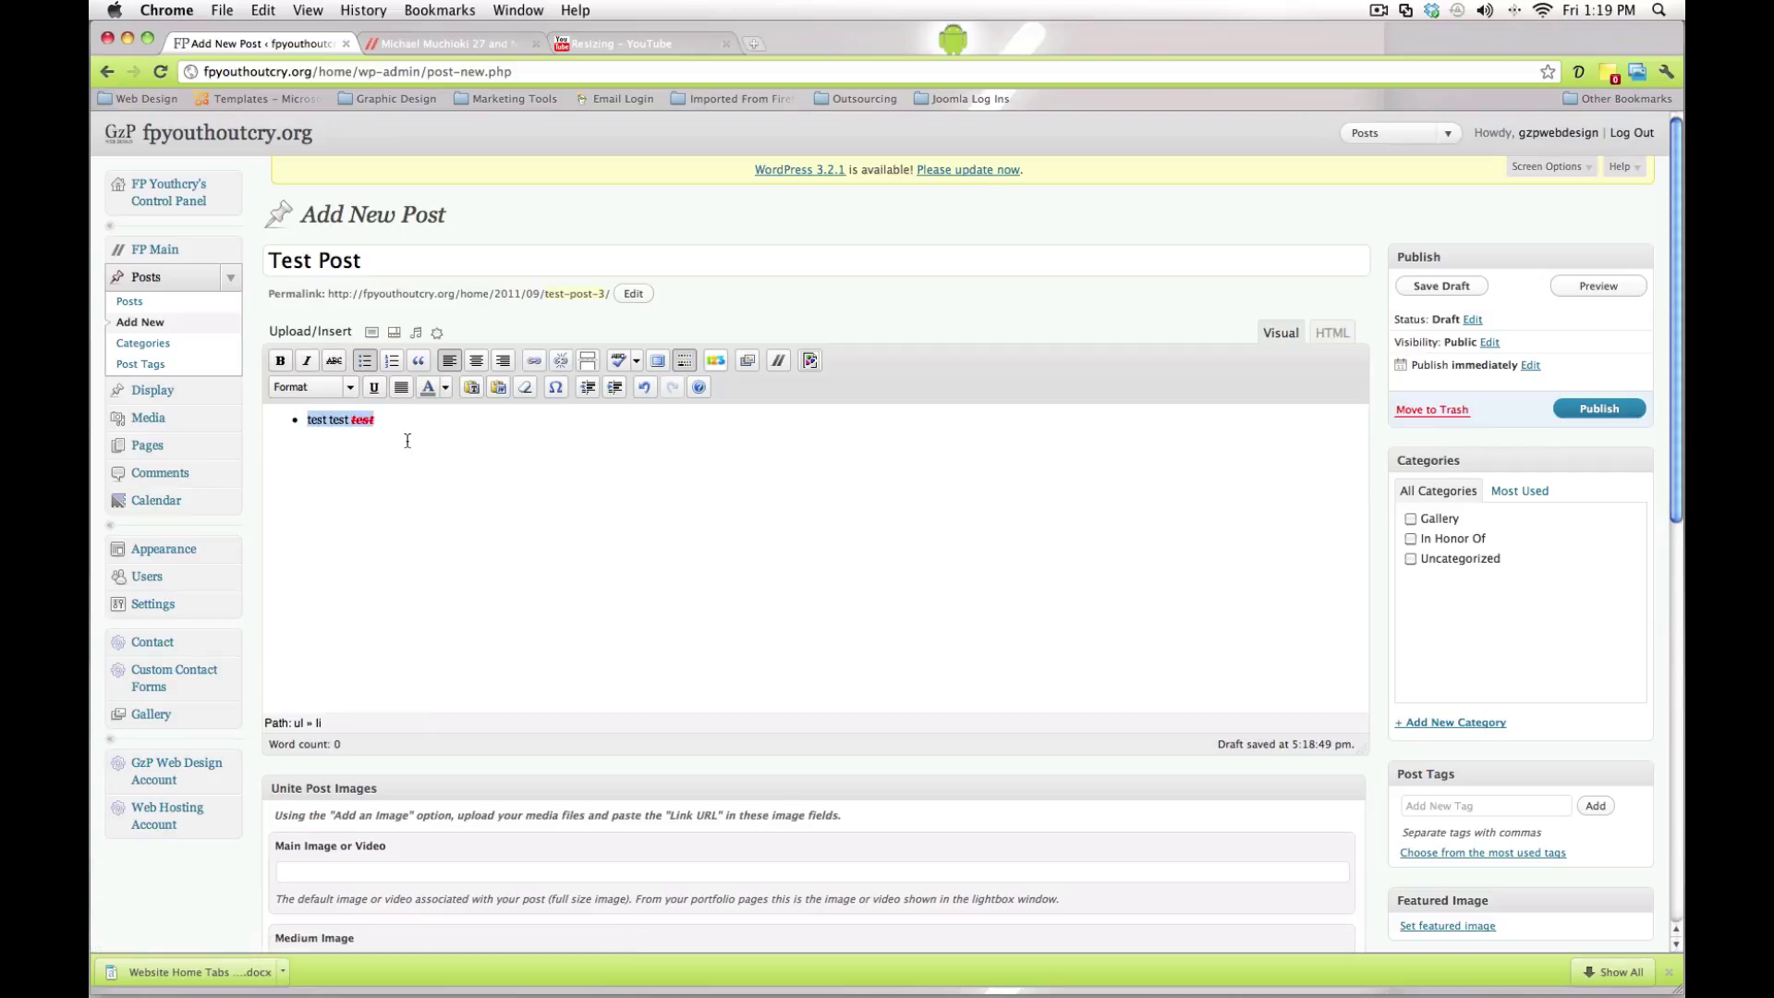
pyautogui.click(407, 434)
pyautogui.doubleClick(365, 421)
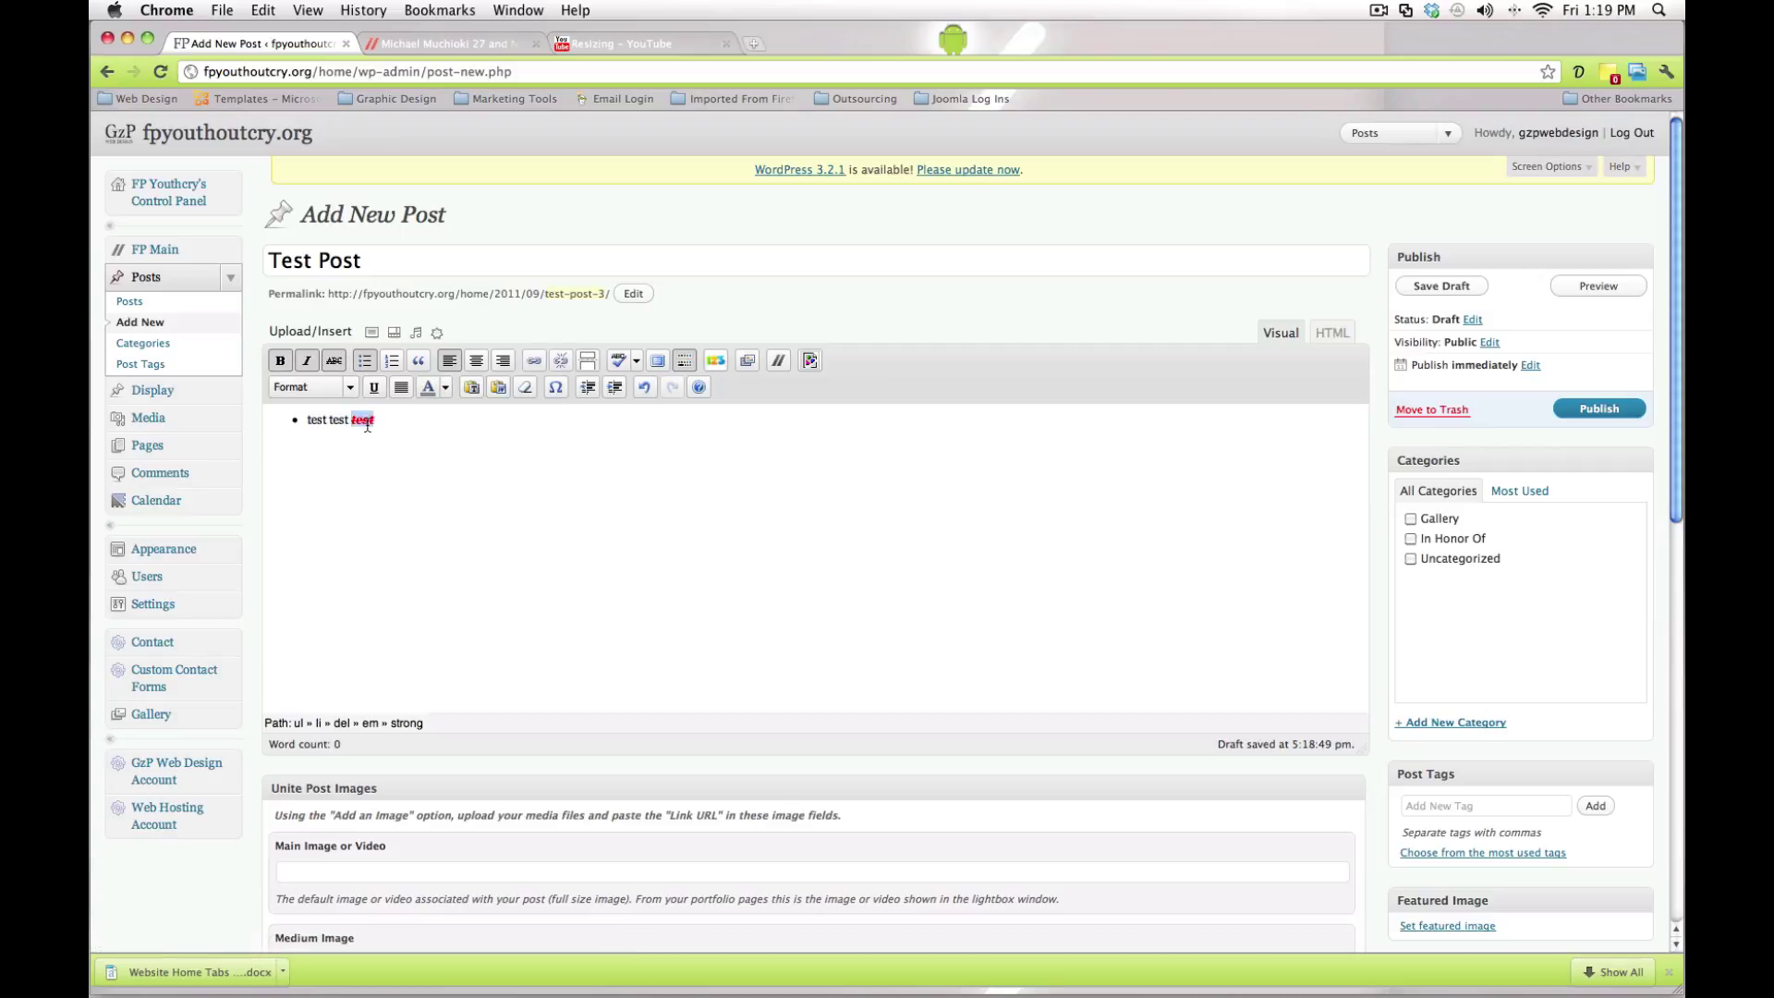
pyautogui.click(351, 449)
# Step: Compare the HTML code of the formatted content with its Visual view, finishing in Visual mode
pyautogui.click(1323, 339)
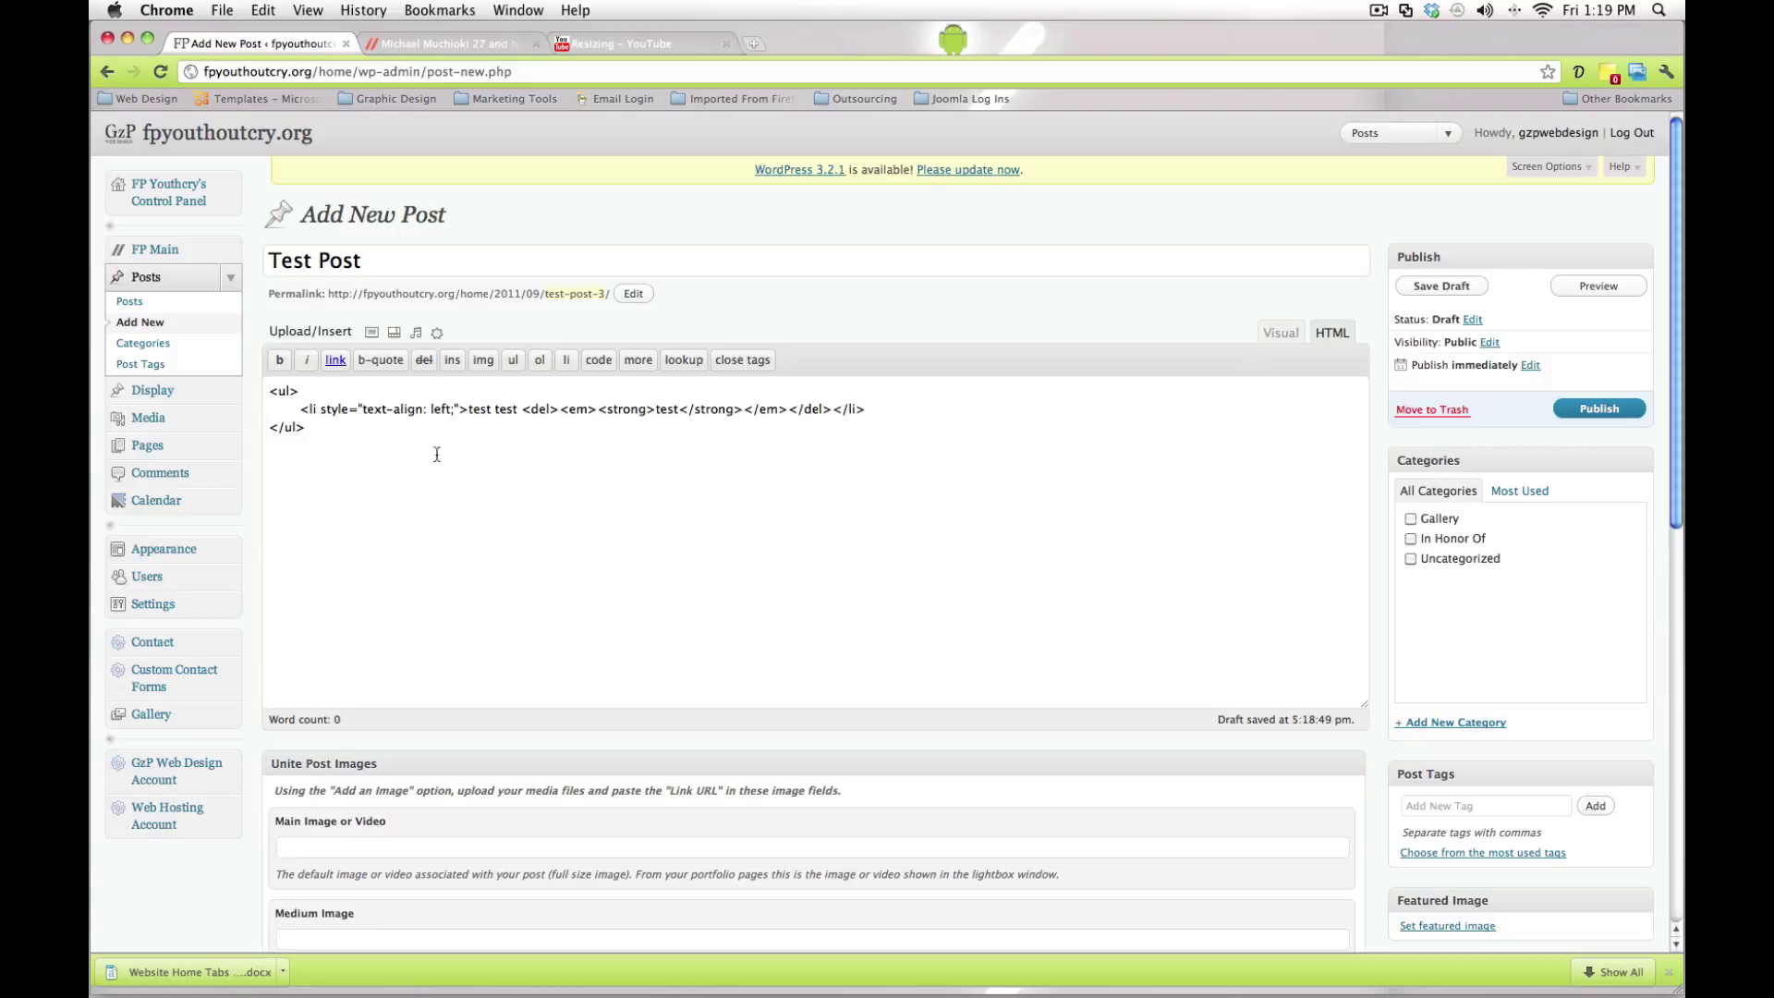
pyautogui.moveTo(306, 428)
pyautogui.mouseDown()
pyautogui.moveTo(271, 403)
pyautogui.moveTo(320, 429)
pyautogui.mouseUp()
pyautogui.click(271, 404)
pyautogui.click(321, 430)
pyautogui.click(1280, 343)
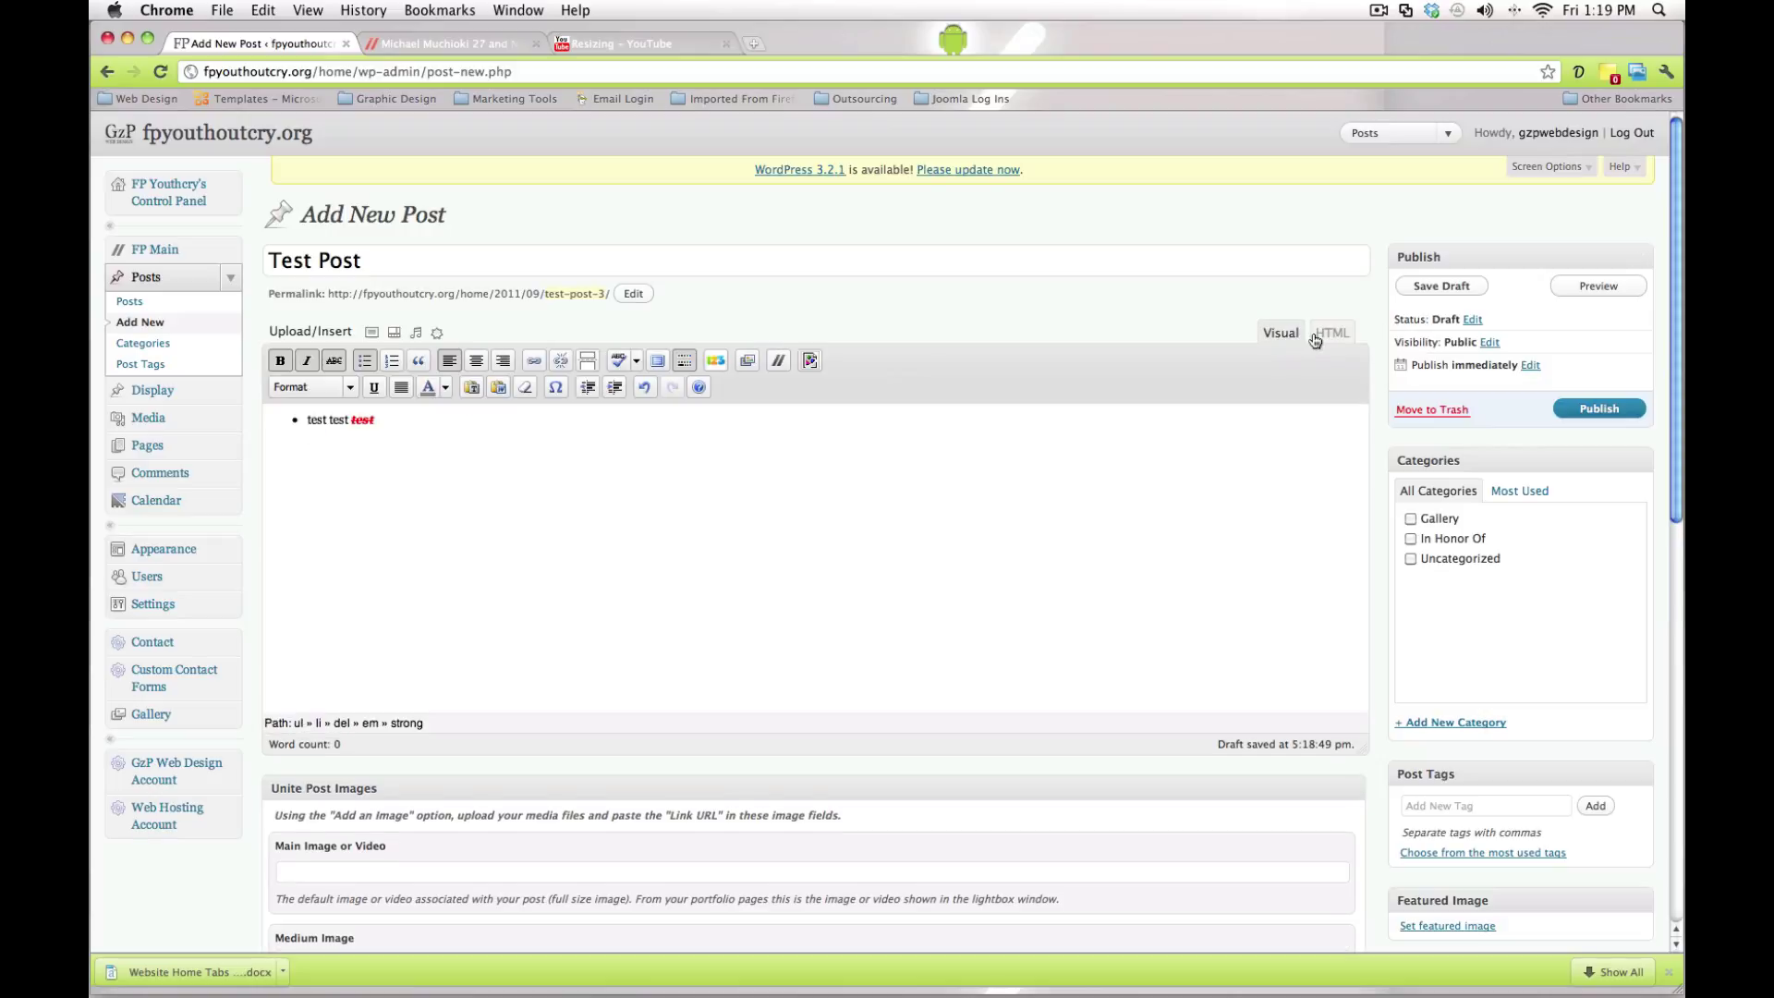
pyautogui.click(1321, 339)
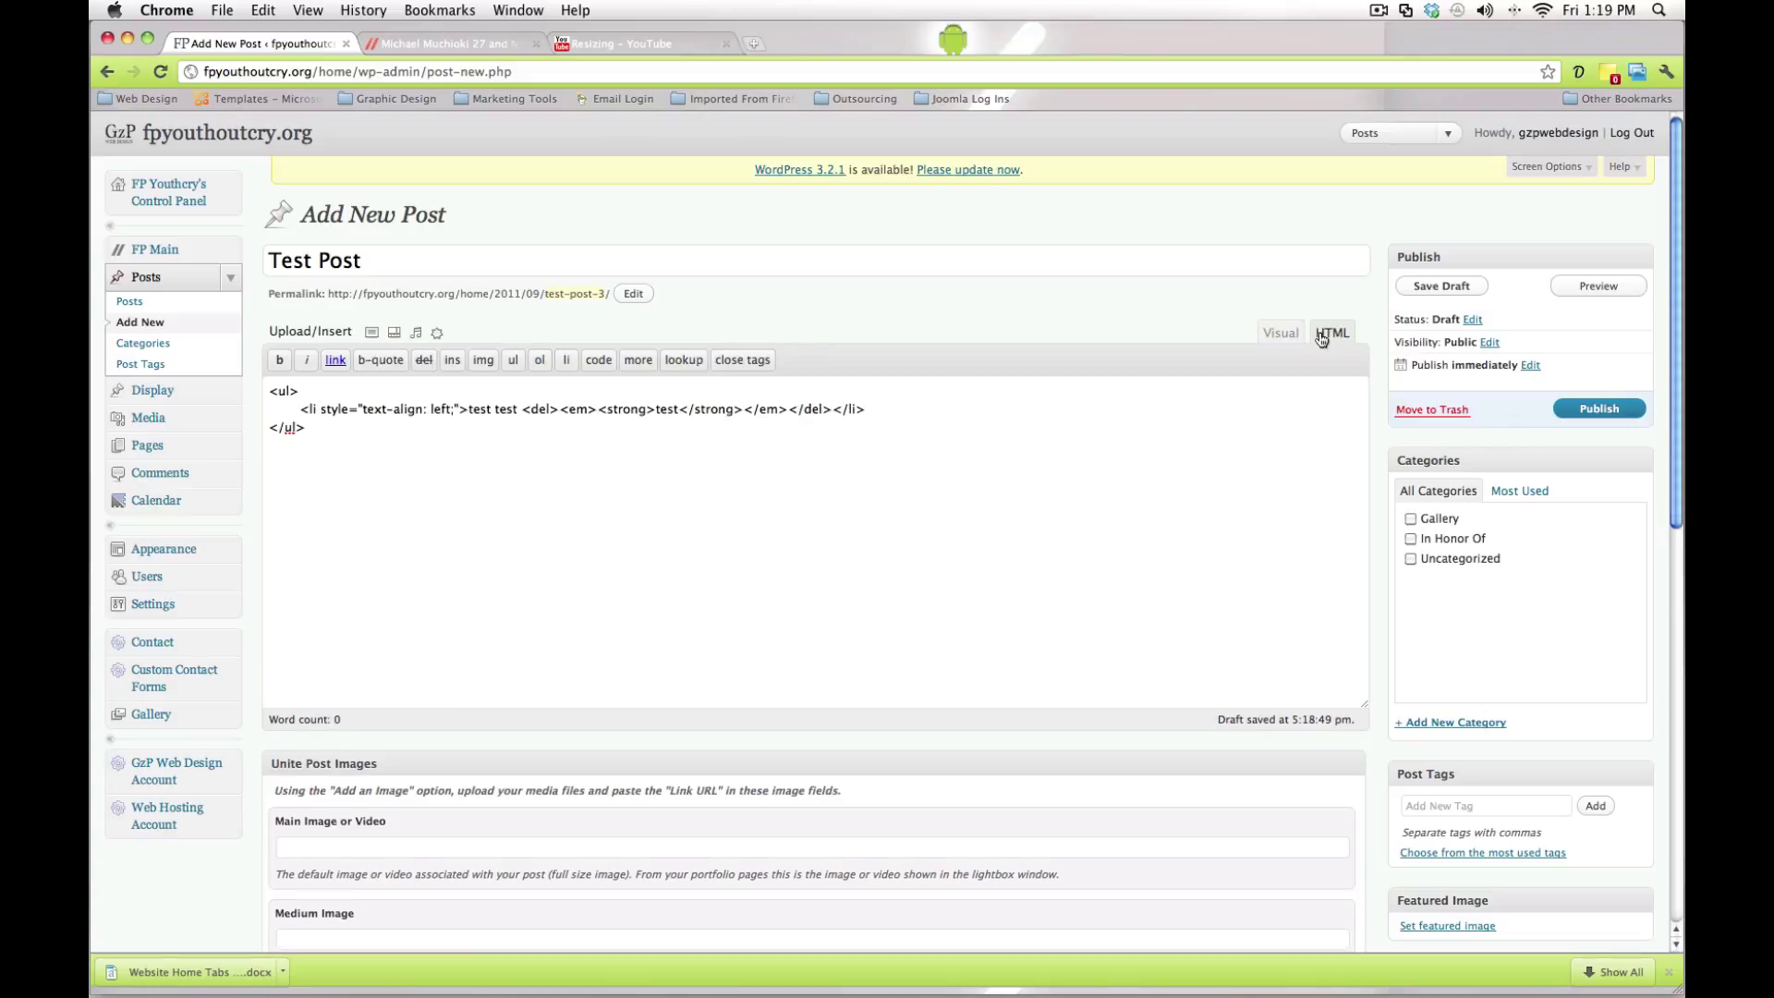
pyautogui.doubleClick(663, 410)
pyautogui.click(664, 428)
pyautogui.hotkey('shift', 'Home')
pyautogui.click(577, 416)
pyautogui.click(703, 439)
pyautogui.click(1273, 333)
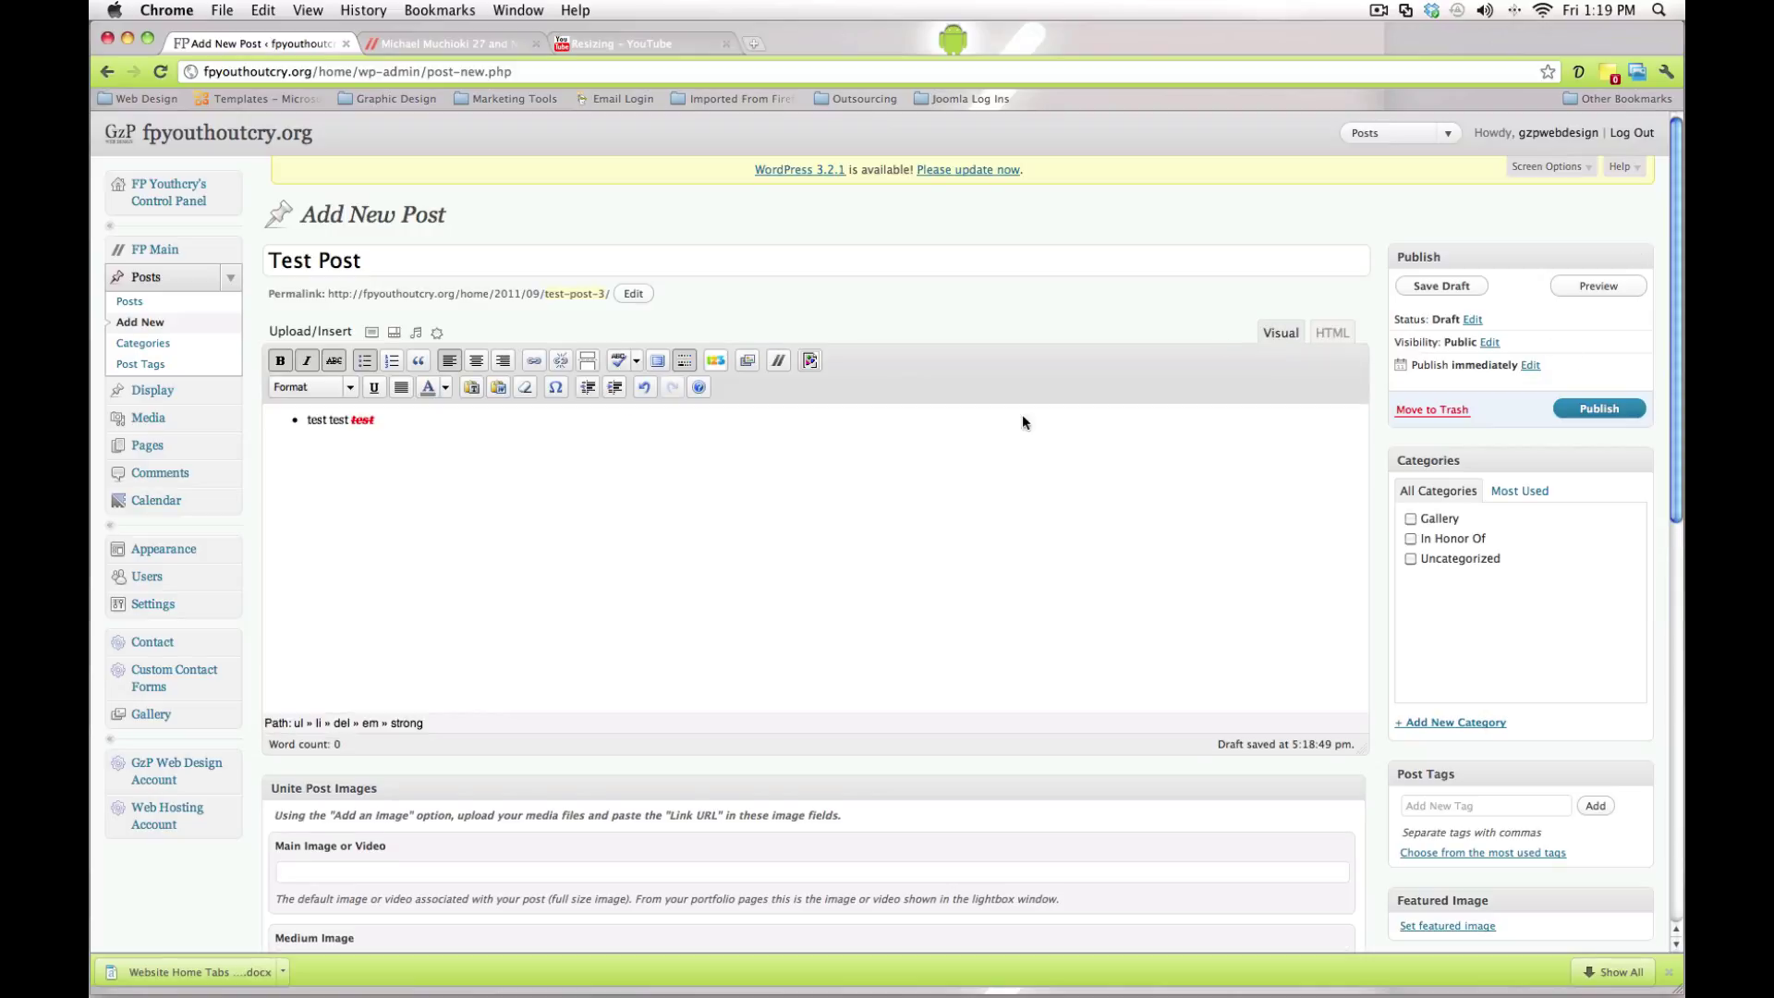
# Step: Place the cursor before the second "test" in the content and open the dialog for adding an image there
pyautogui.doubleClick(338, 421)
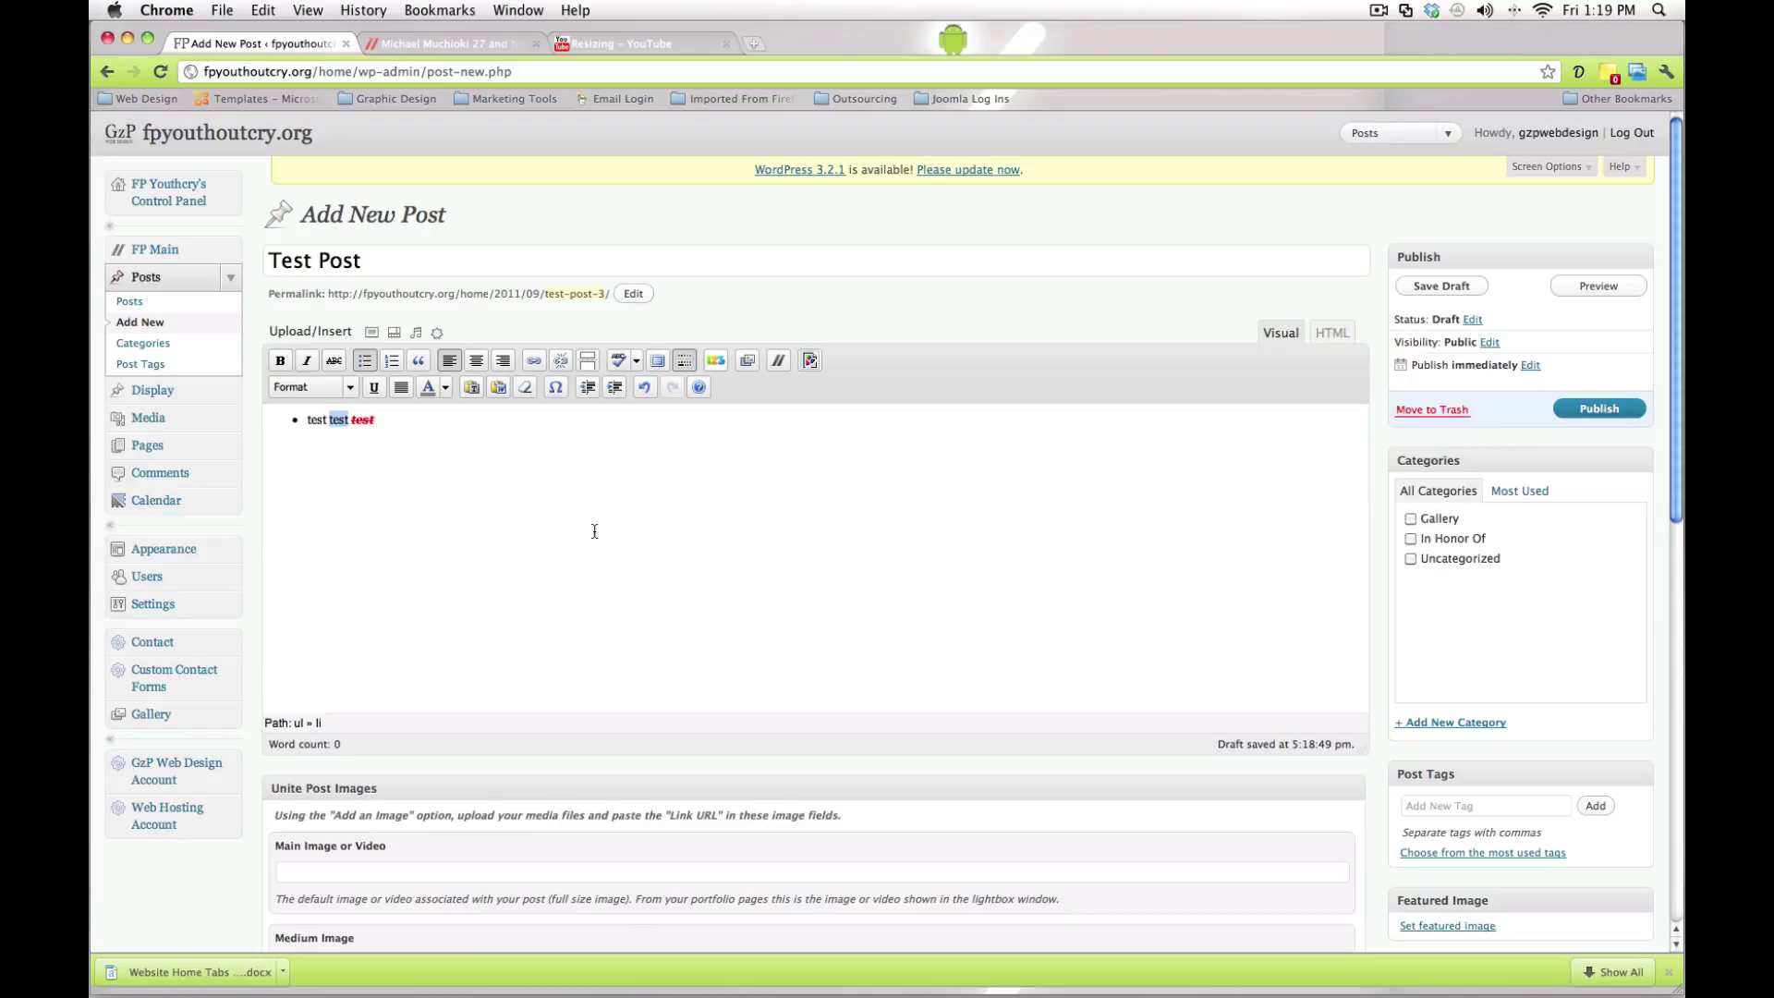
pyautogui.click(525, 509)
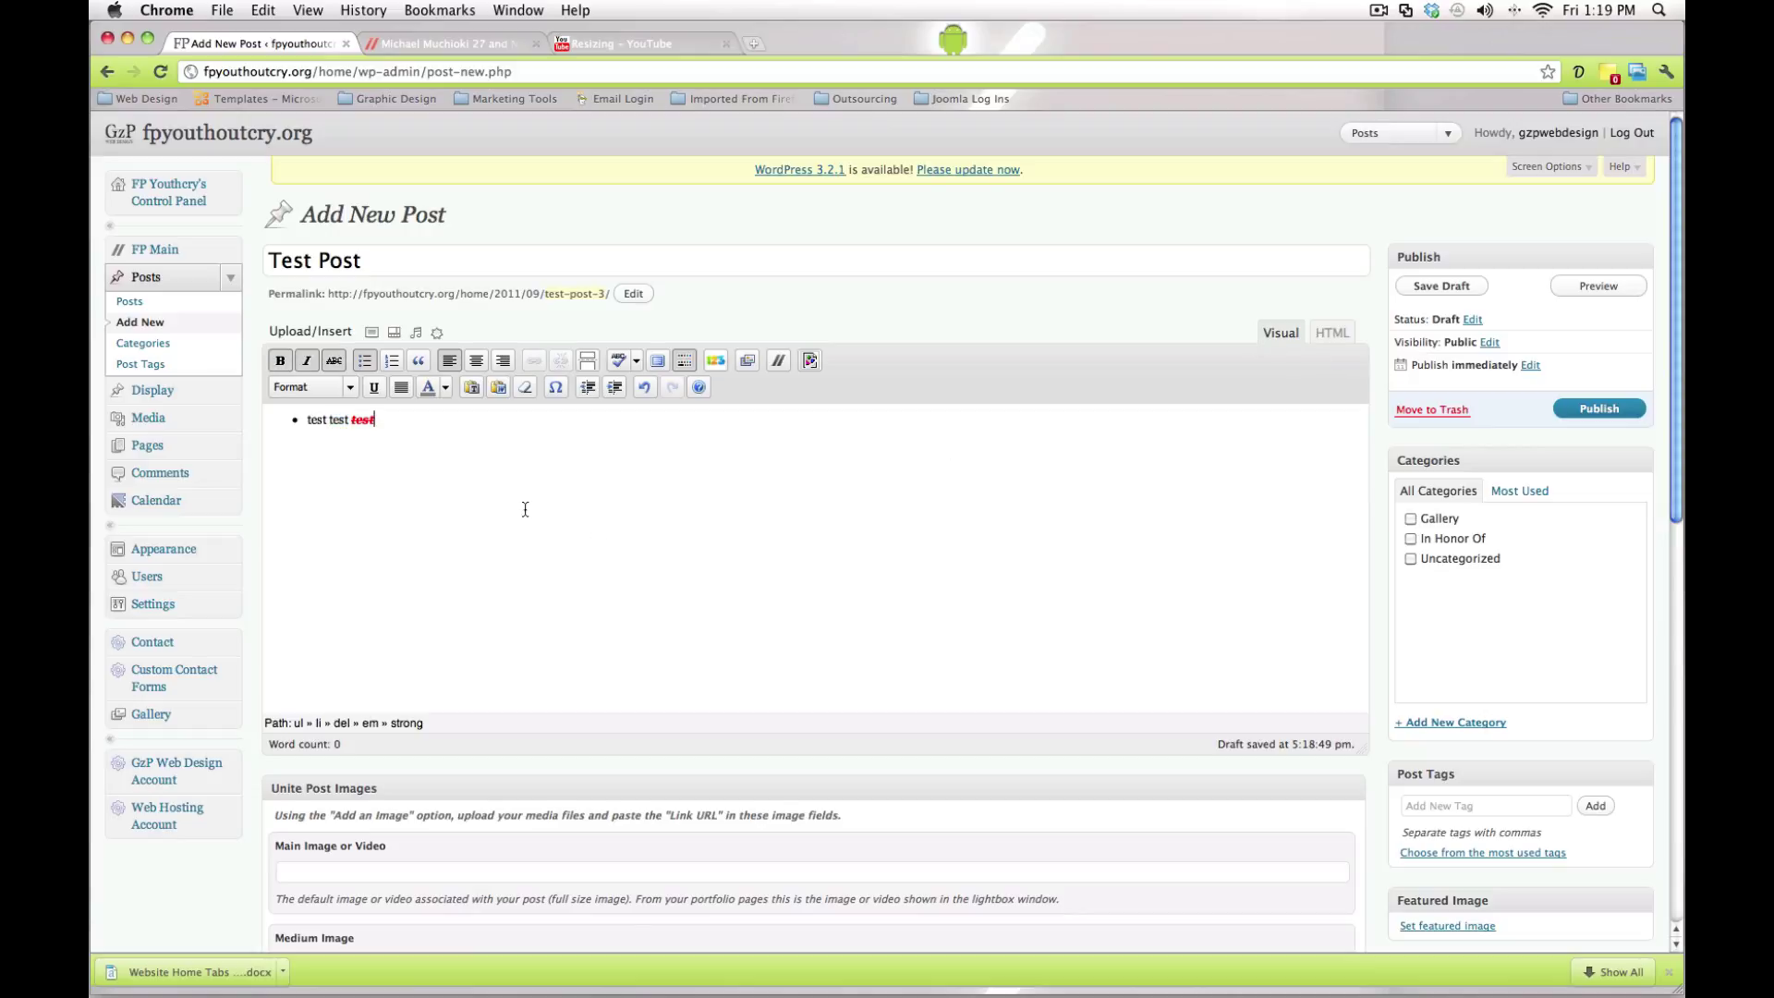
pyautogui.click(289, 422)
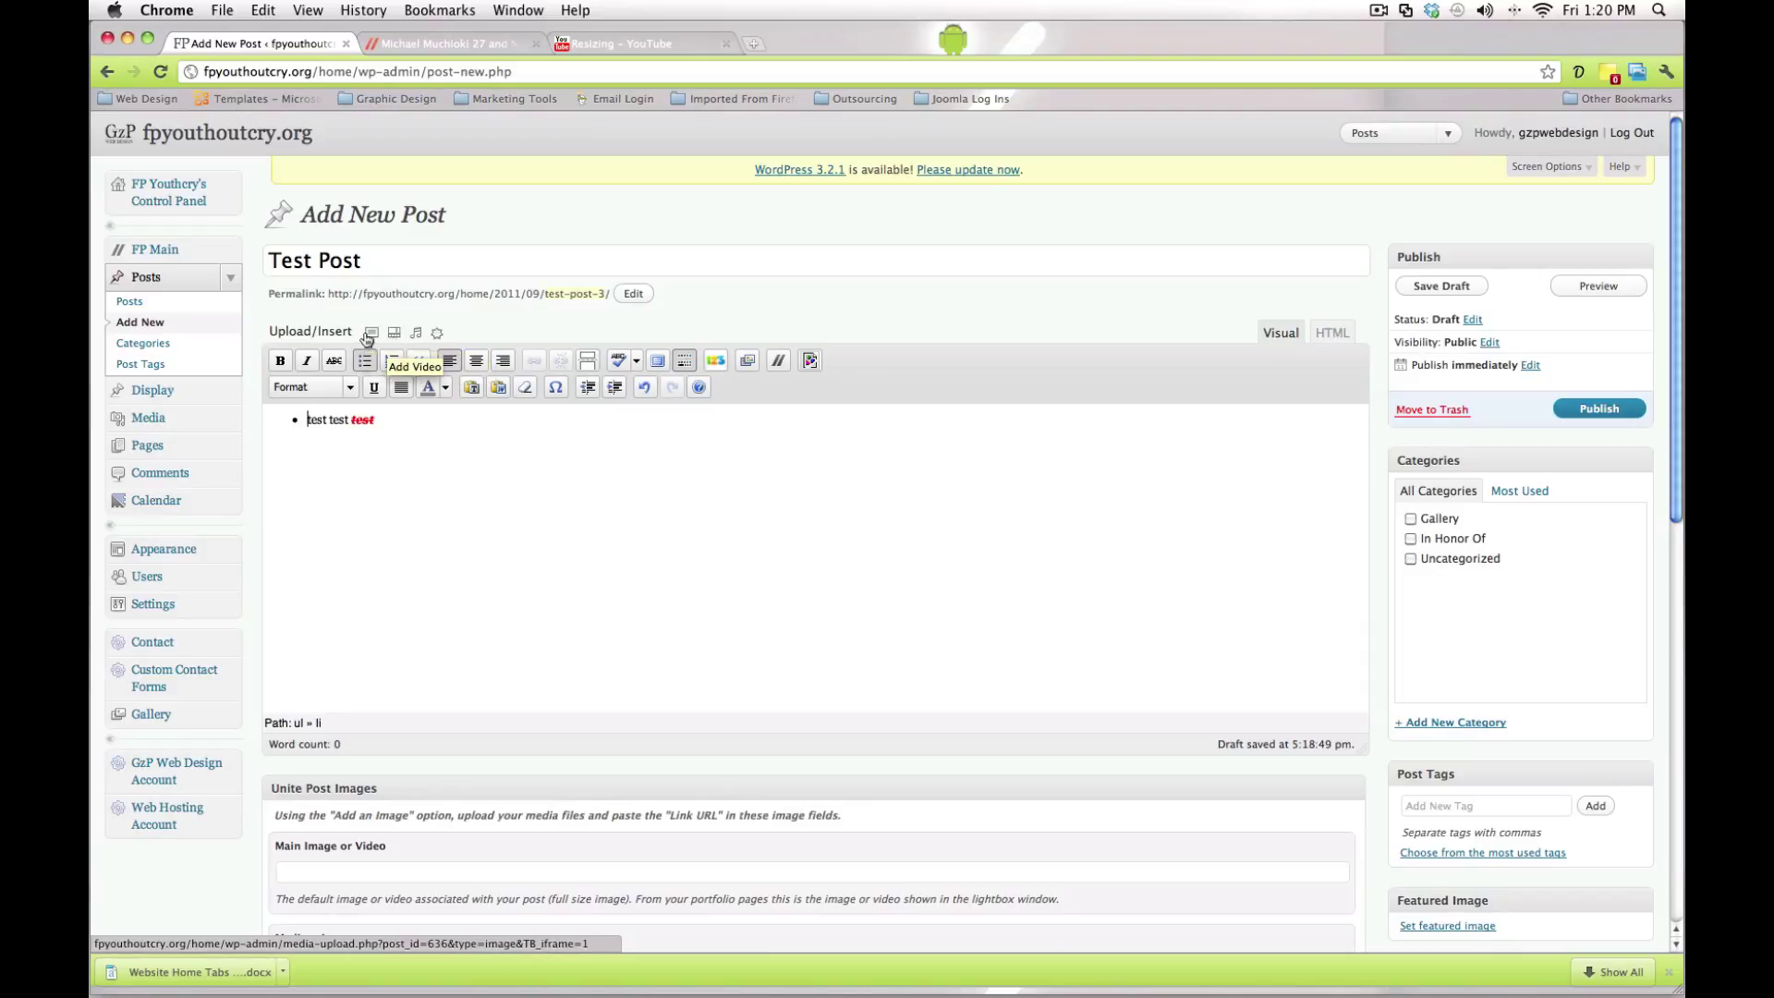
pyautogui.click(347, 427)
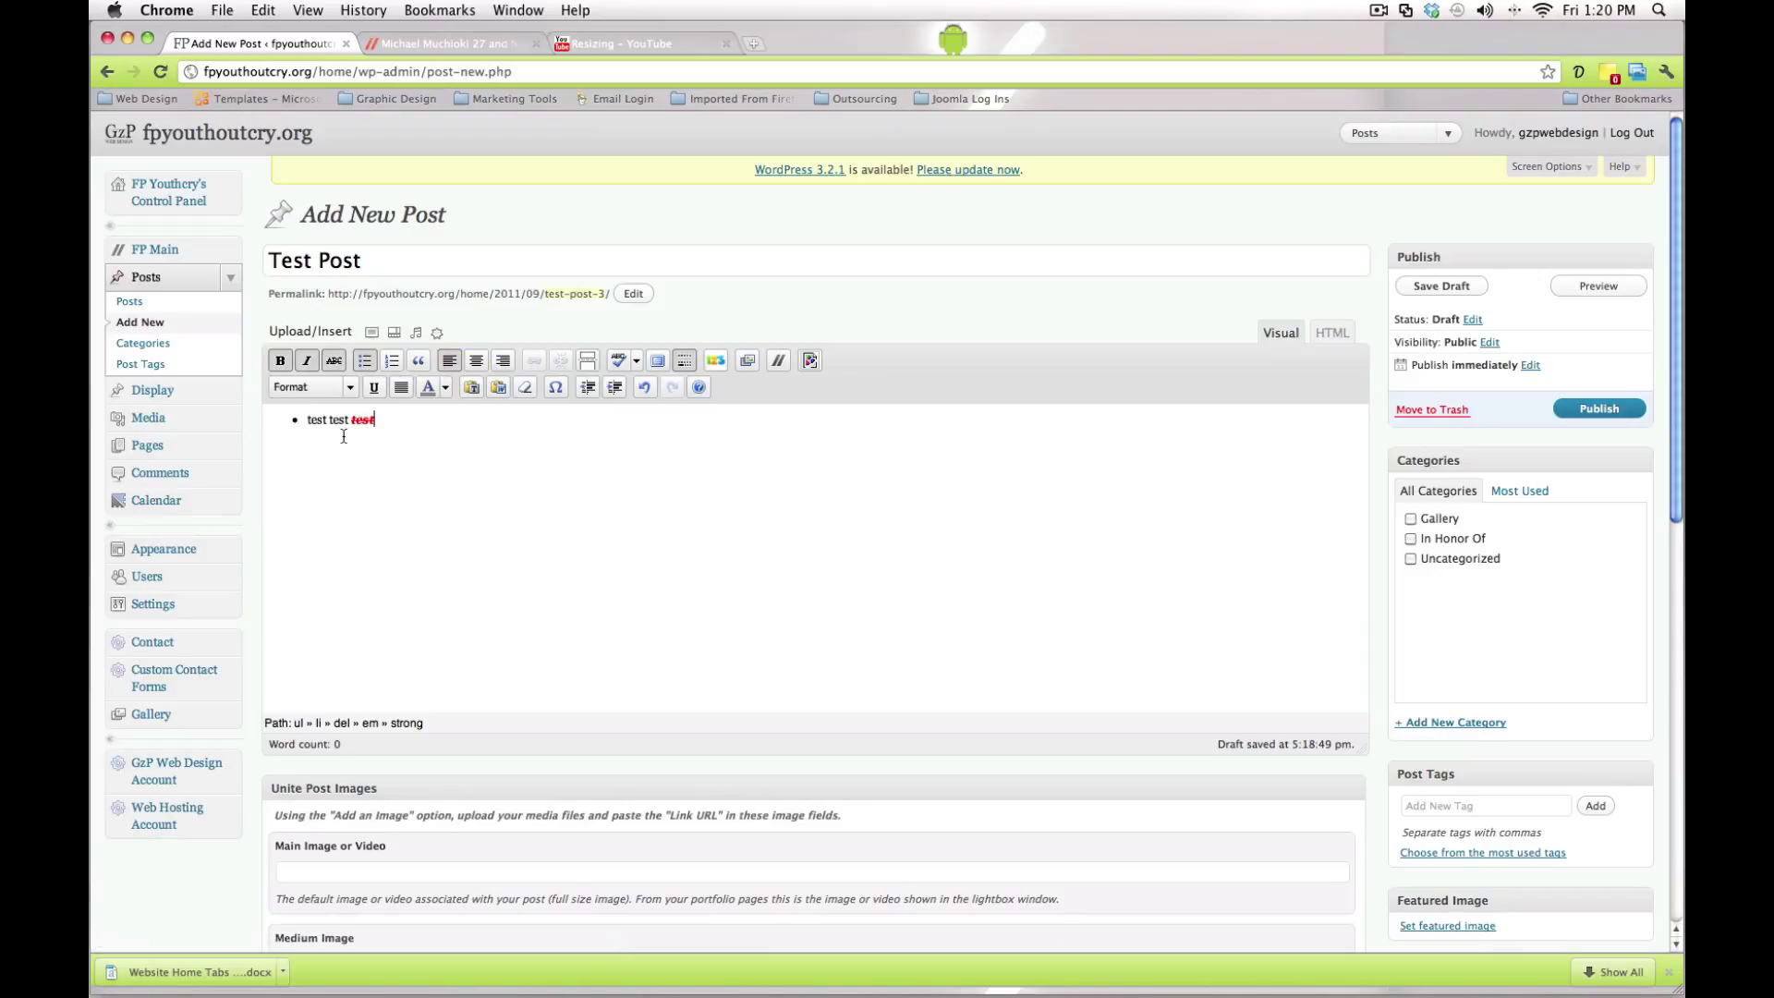
pyautogui.click(378, 429)
pyautogui.click(367, 423)
pyautogui.click(325, 421)
pyautogui.click(334, 422)
pyautogui.click(316, 422)
pyautogui.click(348, 421)
pyautogui.click(329, 421)
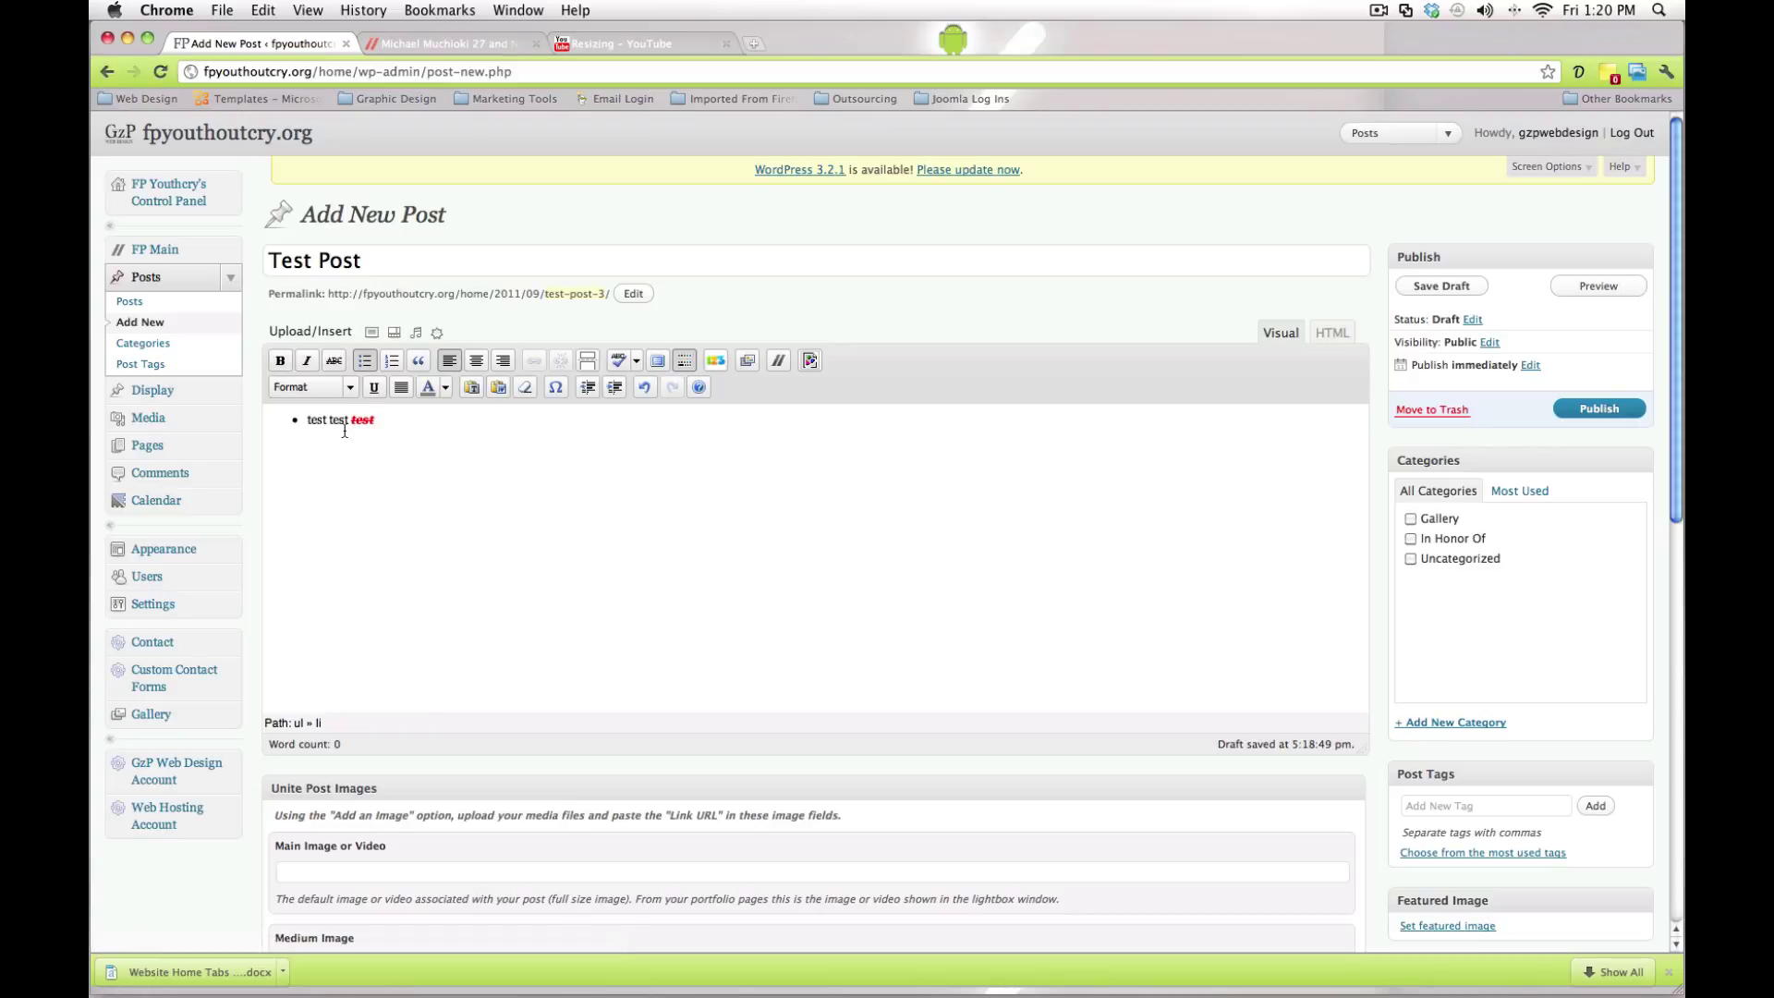
pyautogui.click(371, 335)
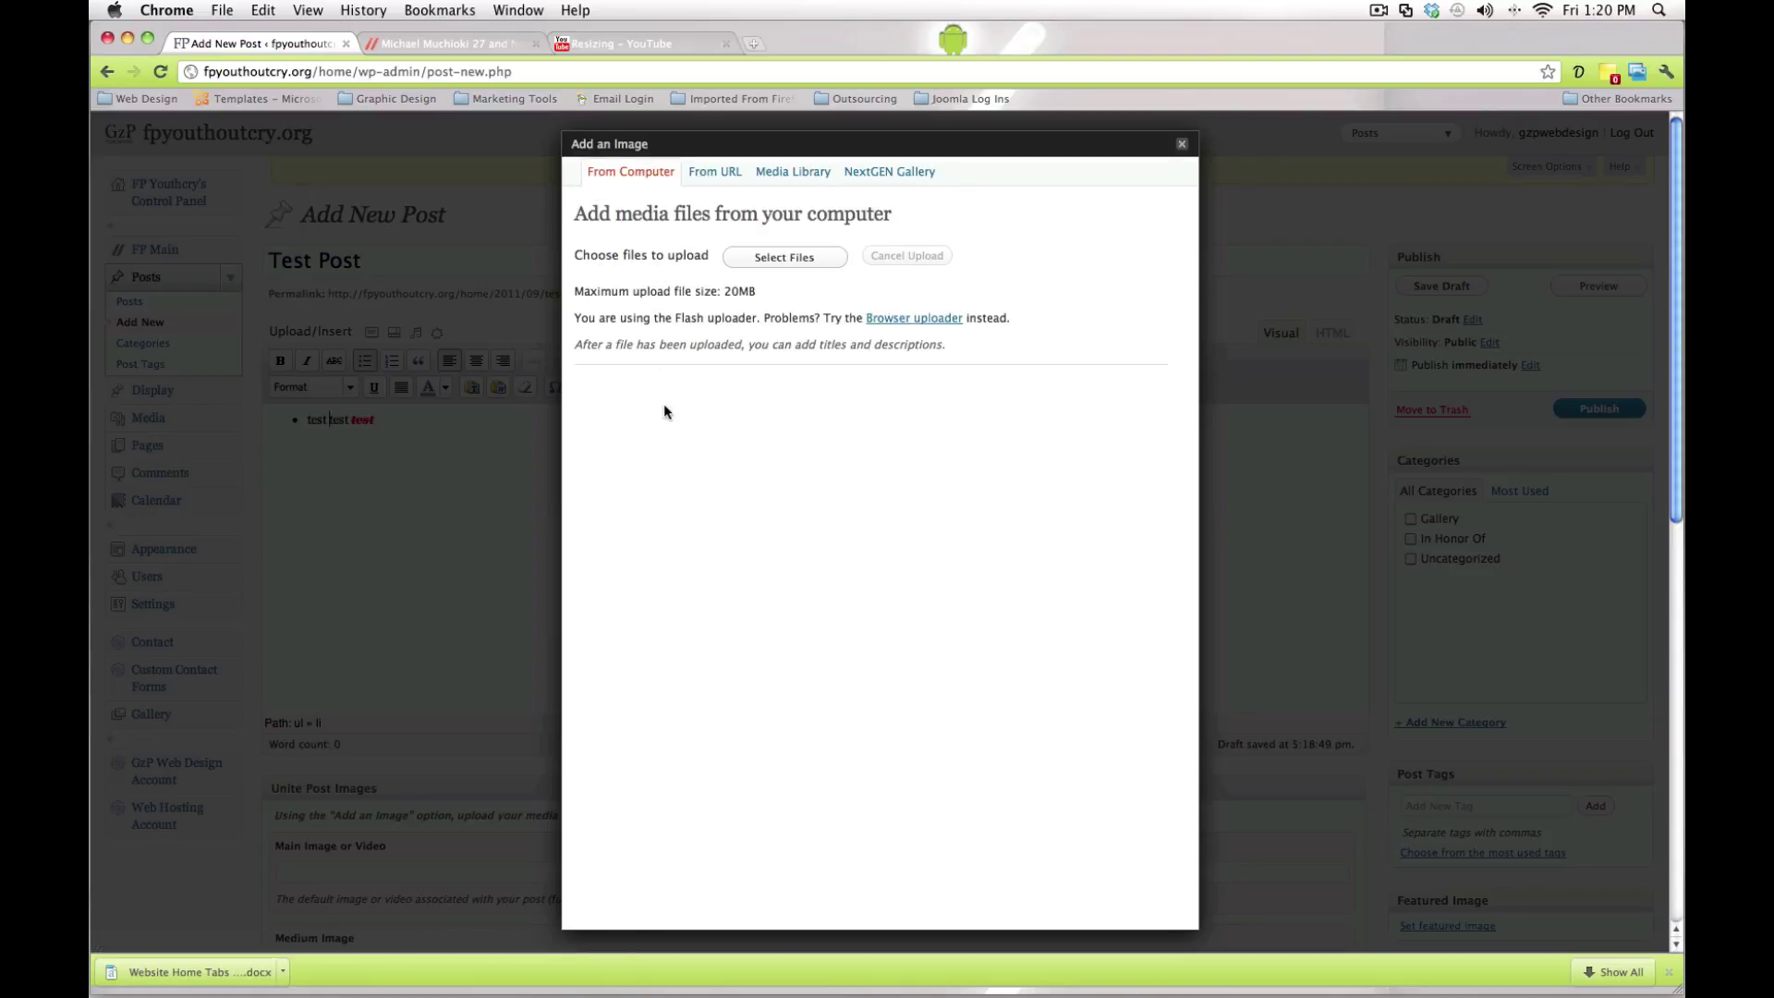
# Step: Look through the From URL, Media Library and NextGEN Gallery image sources, then return to uploading from the computer
pyautogui.click(711, 172)
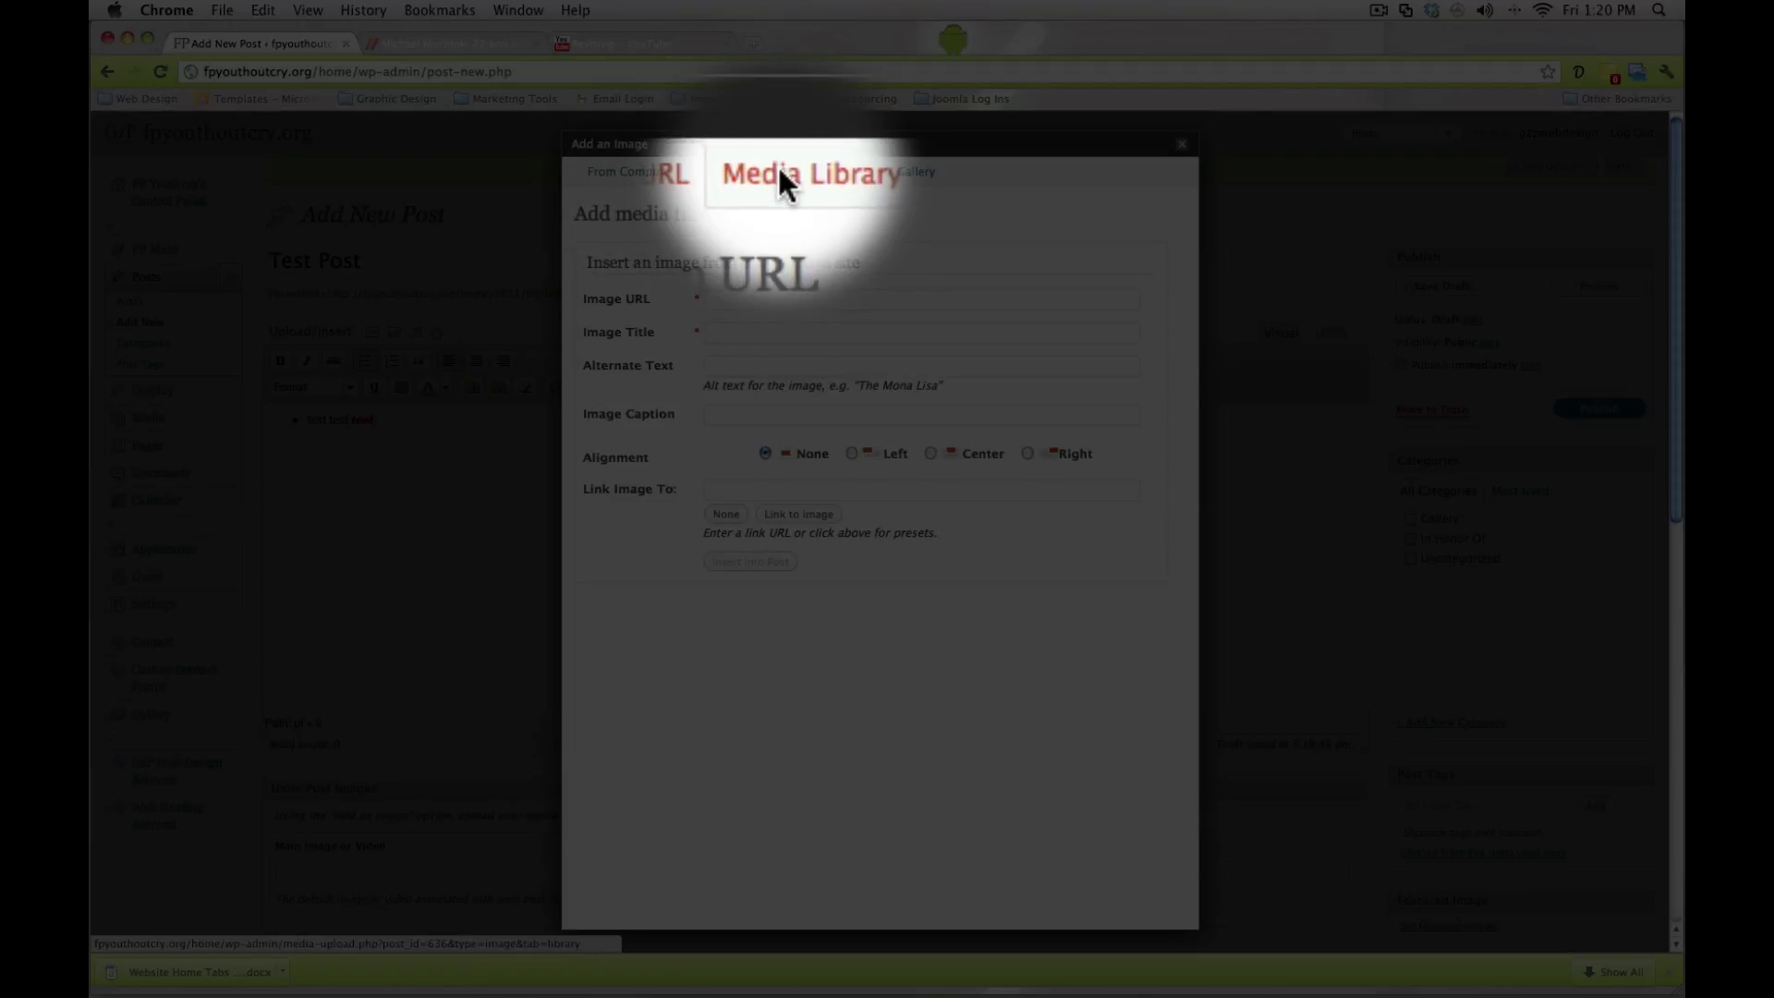
pyautogui.click(779, 171)
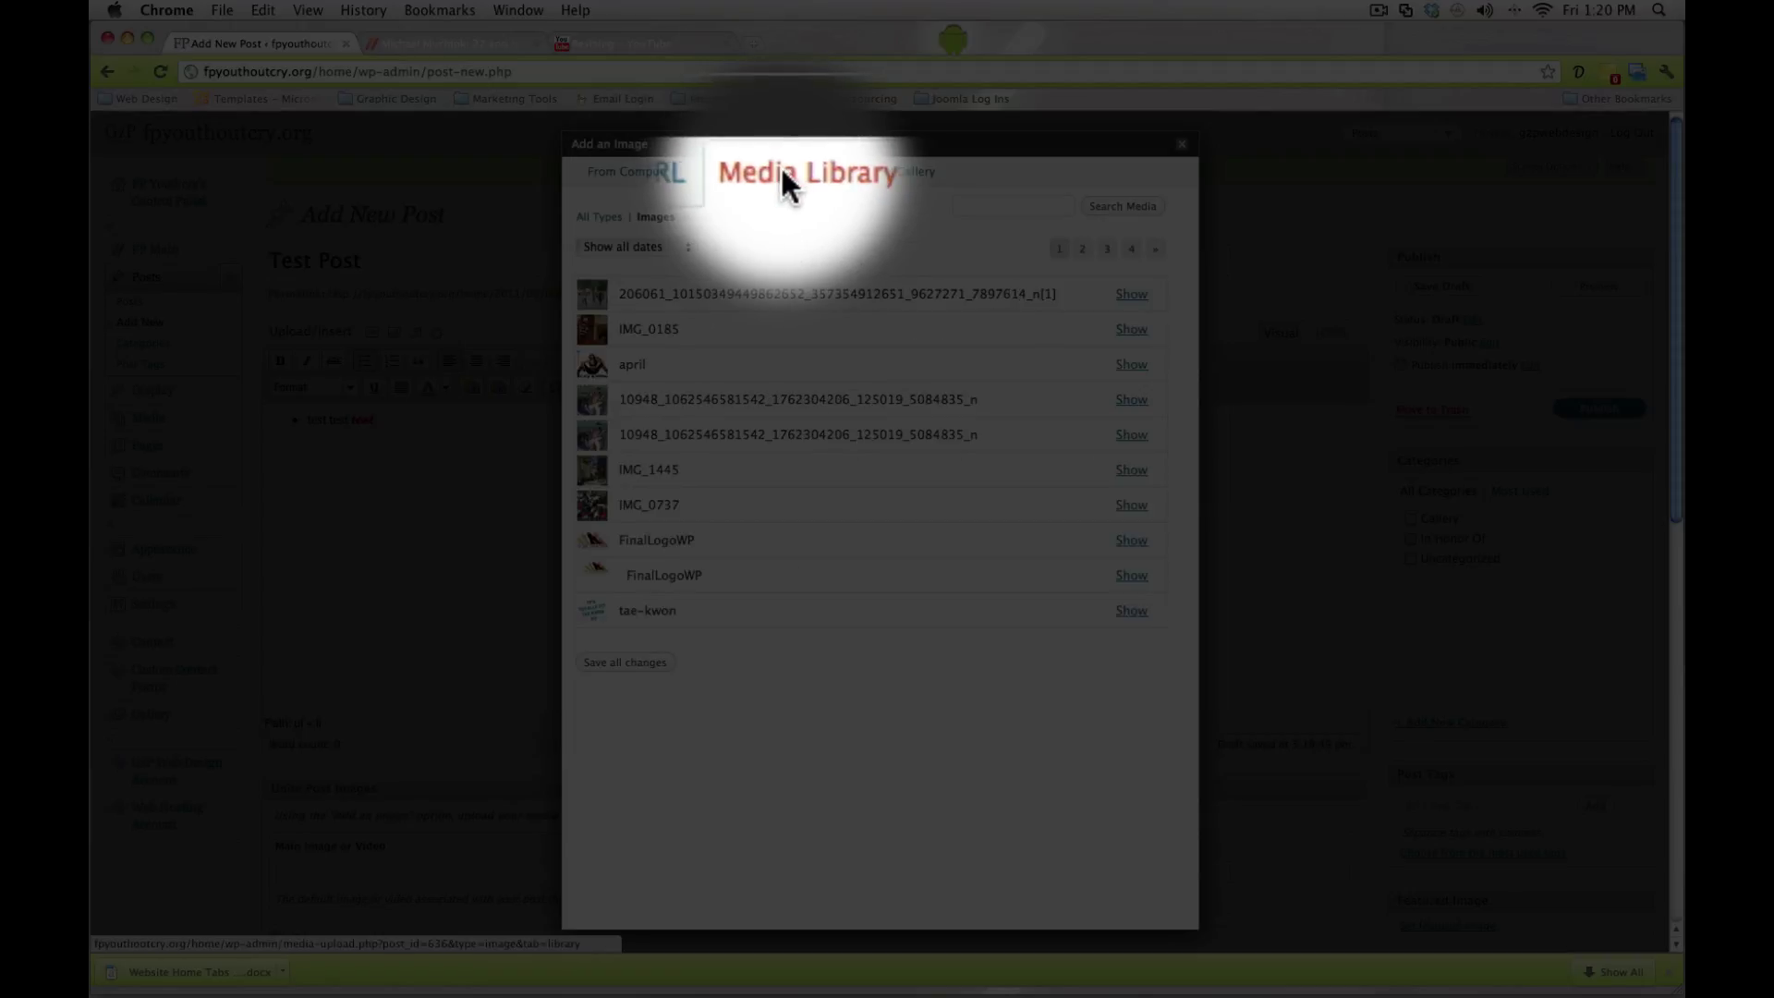
pyautogui.click(870, 175)
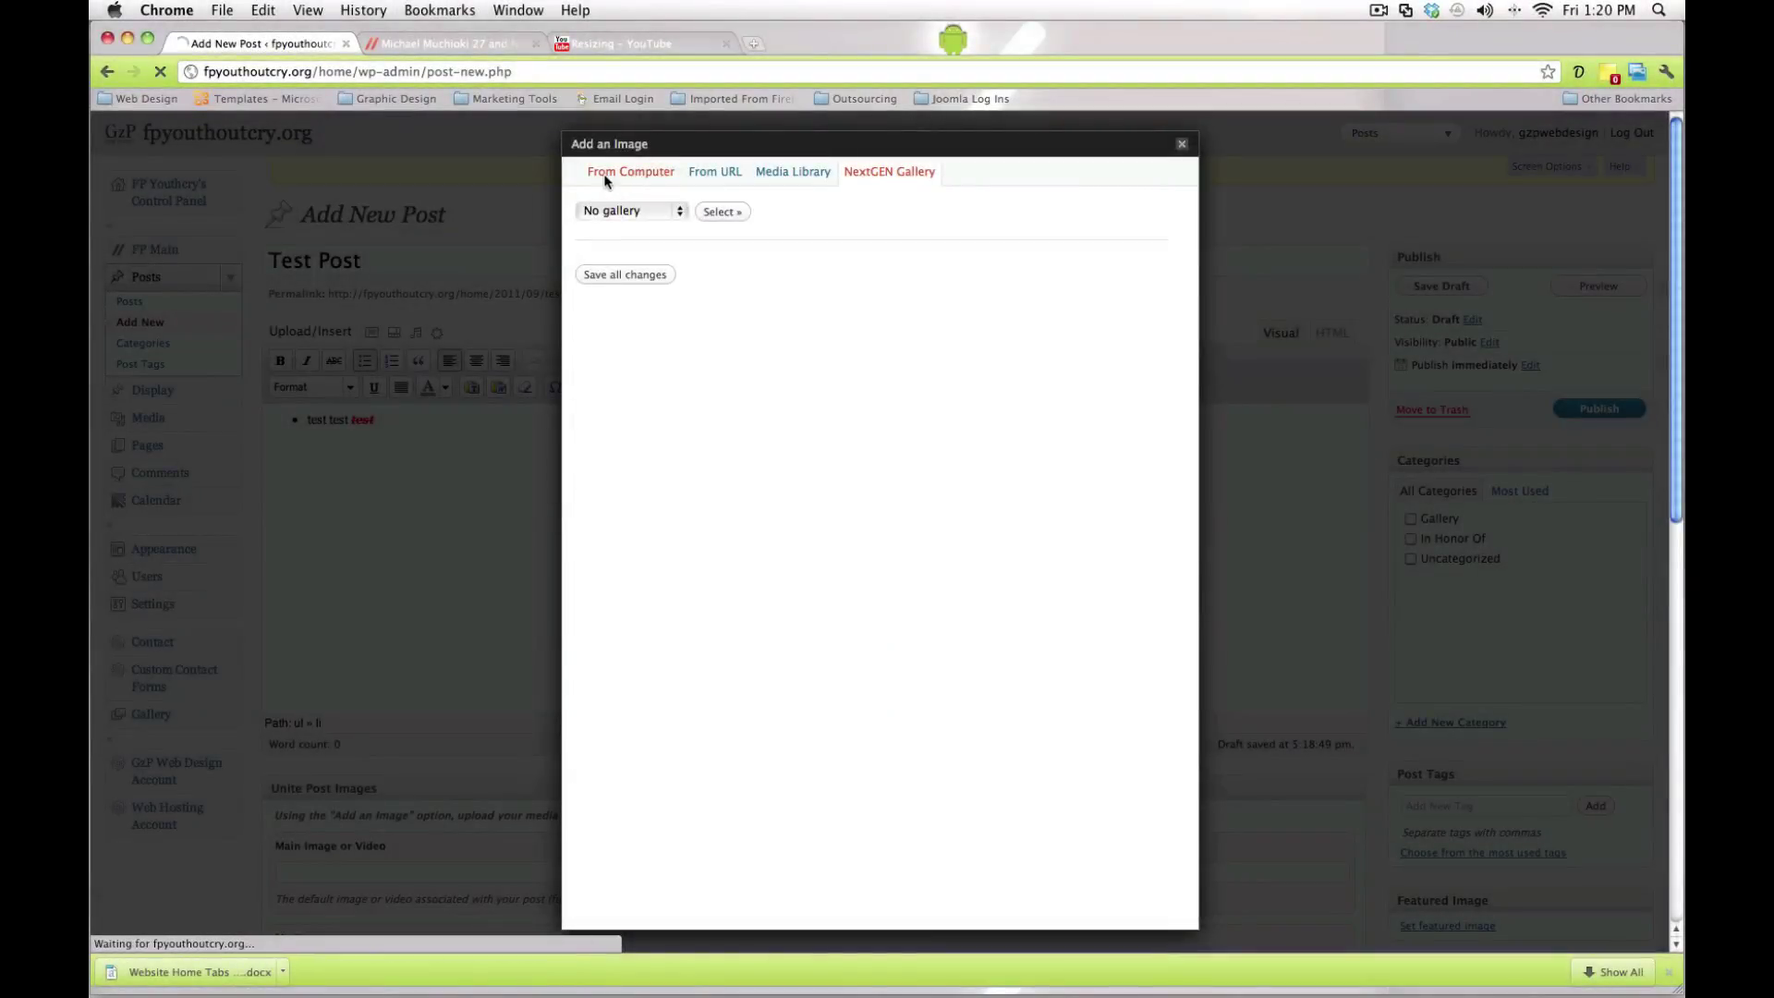
pyautogui.click(605, 176)
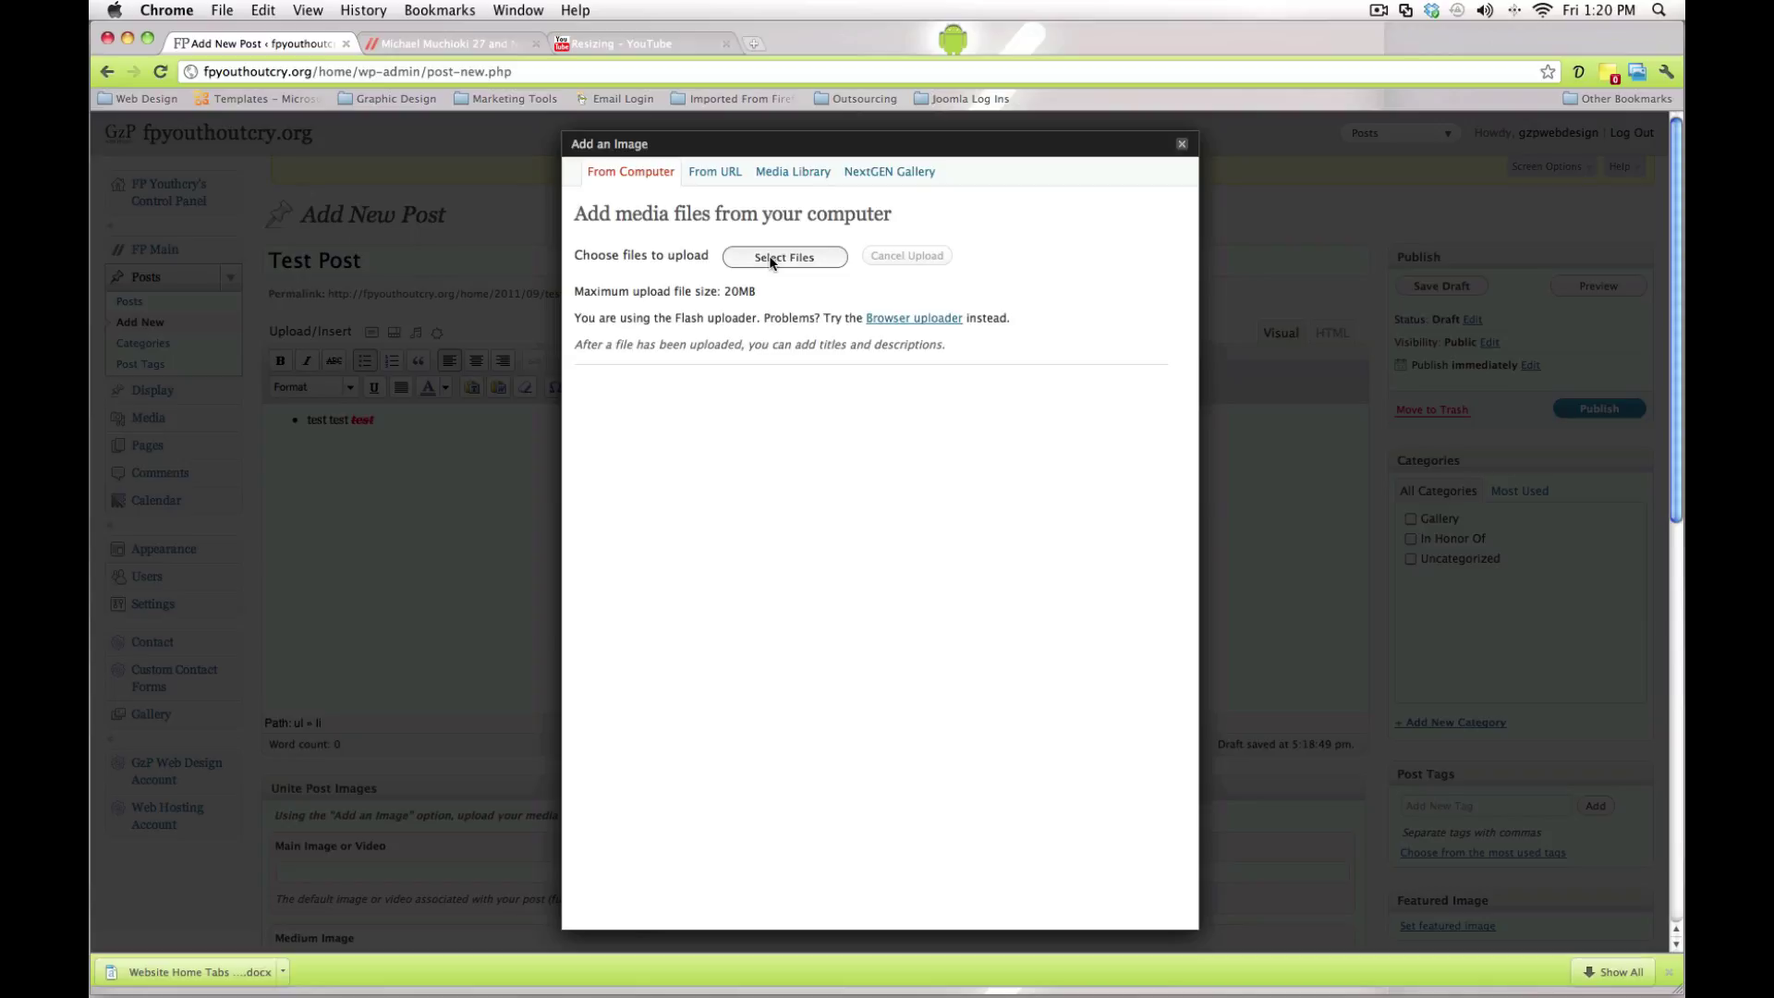
# Step: Upload the JPG whose name starts with 206061 from the About Us folder inside the FP Youthoutcry client's web content
pyautogui.click(772, 259)
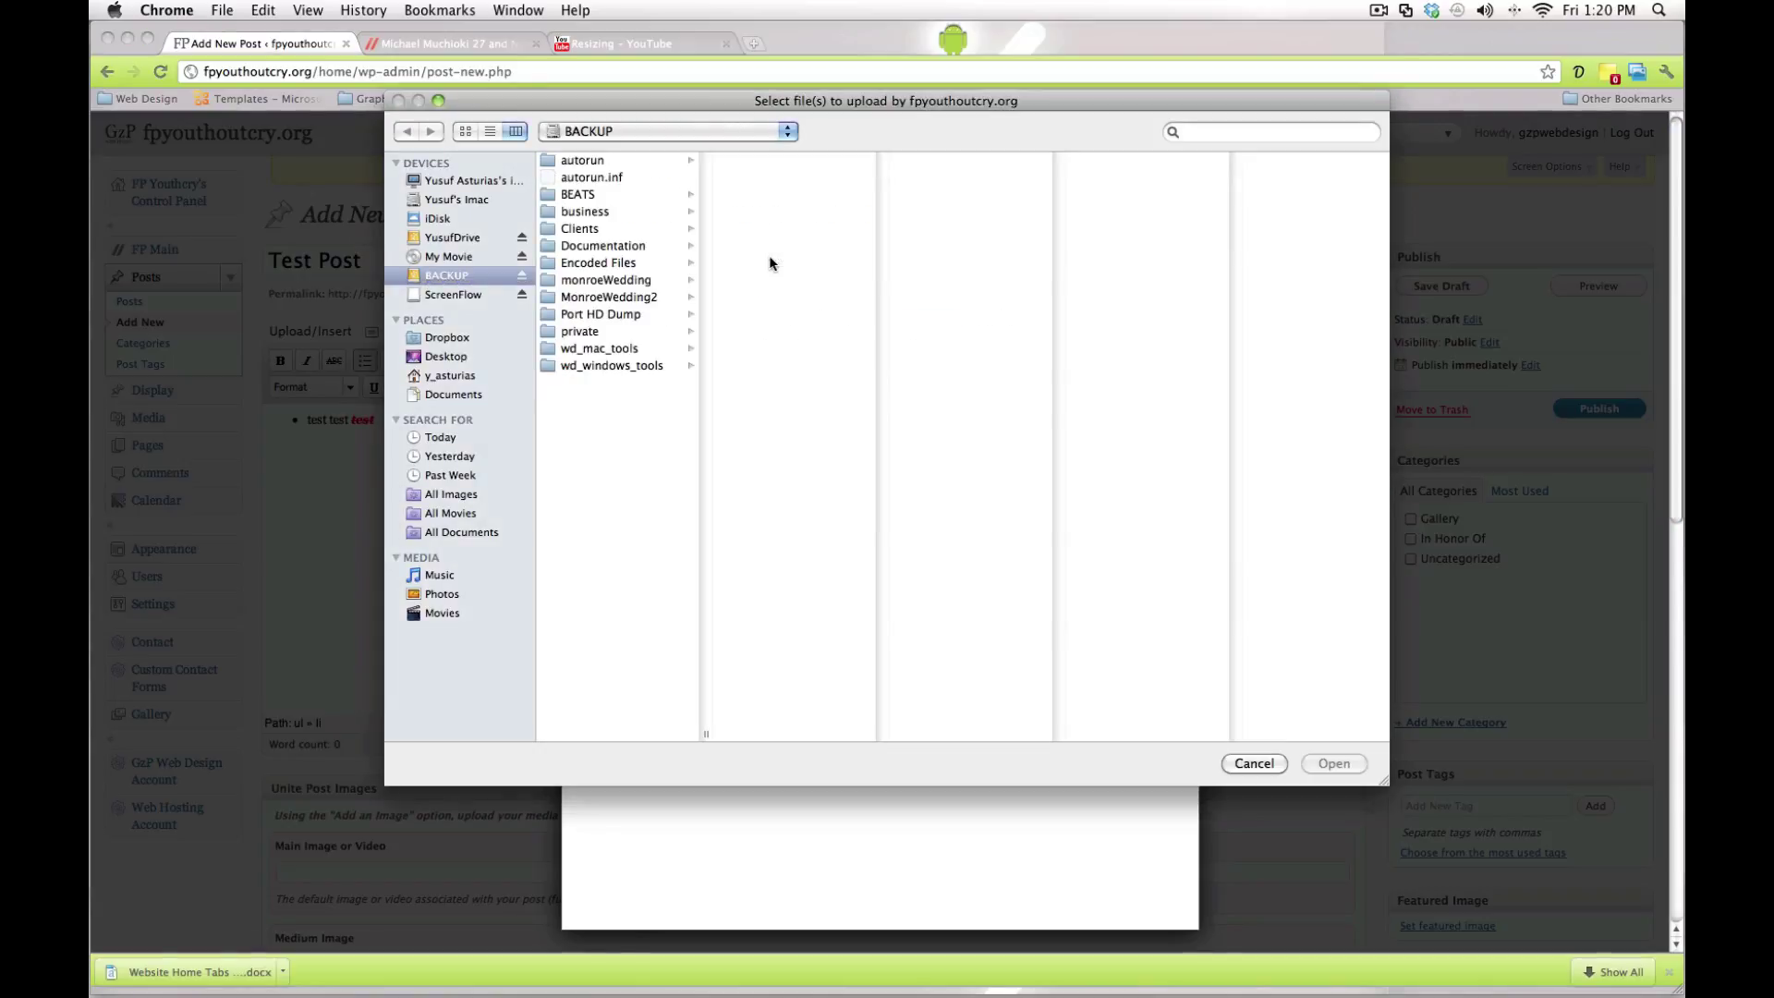
pyautogui.click(613, 227)
pyautogui.click(845, 177)
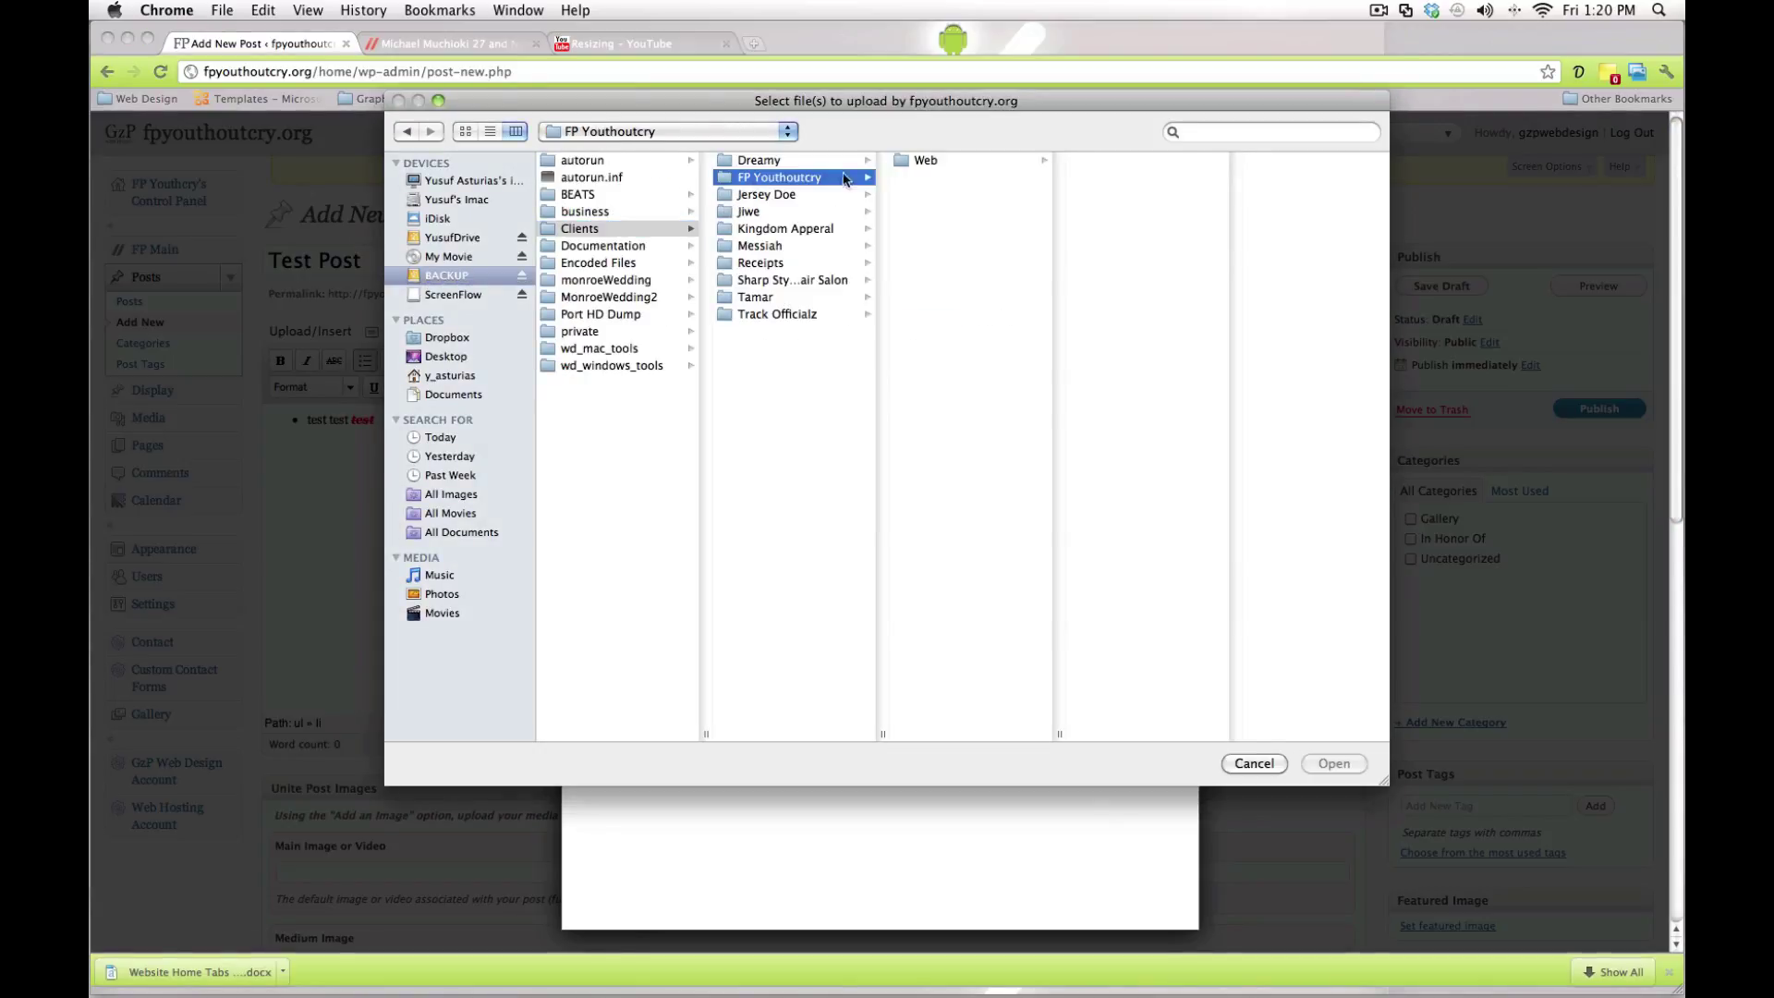
pyautogui.click(906, 162)
pyautogui.click(1096, 155)
pyautogui.click(1235, 162)
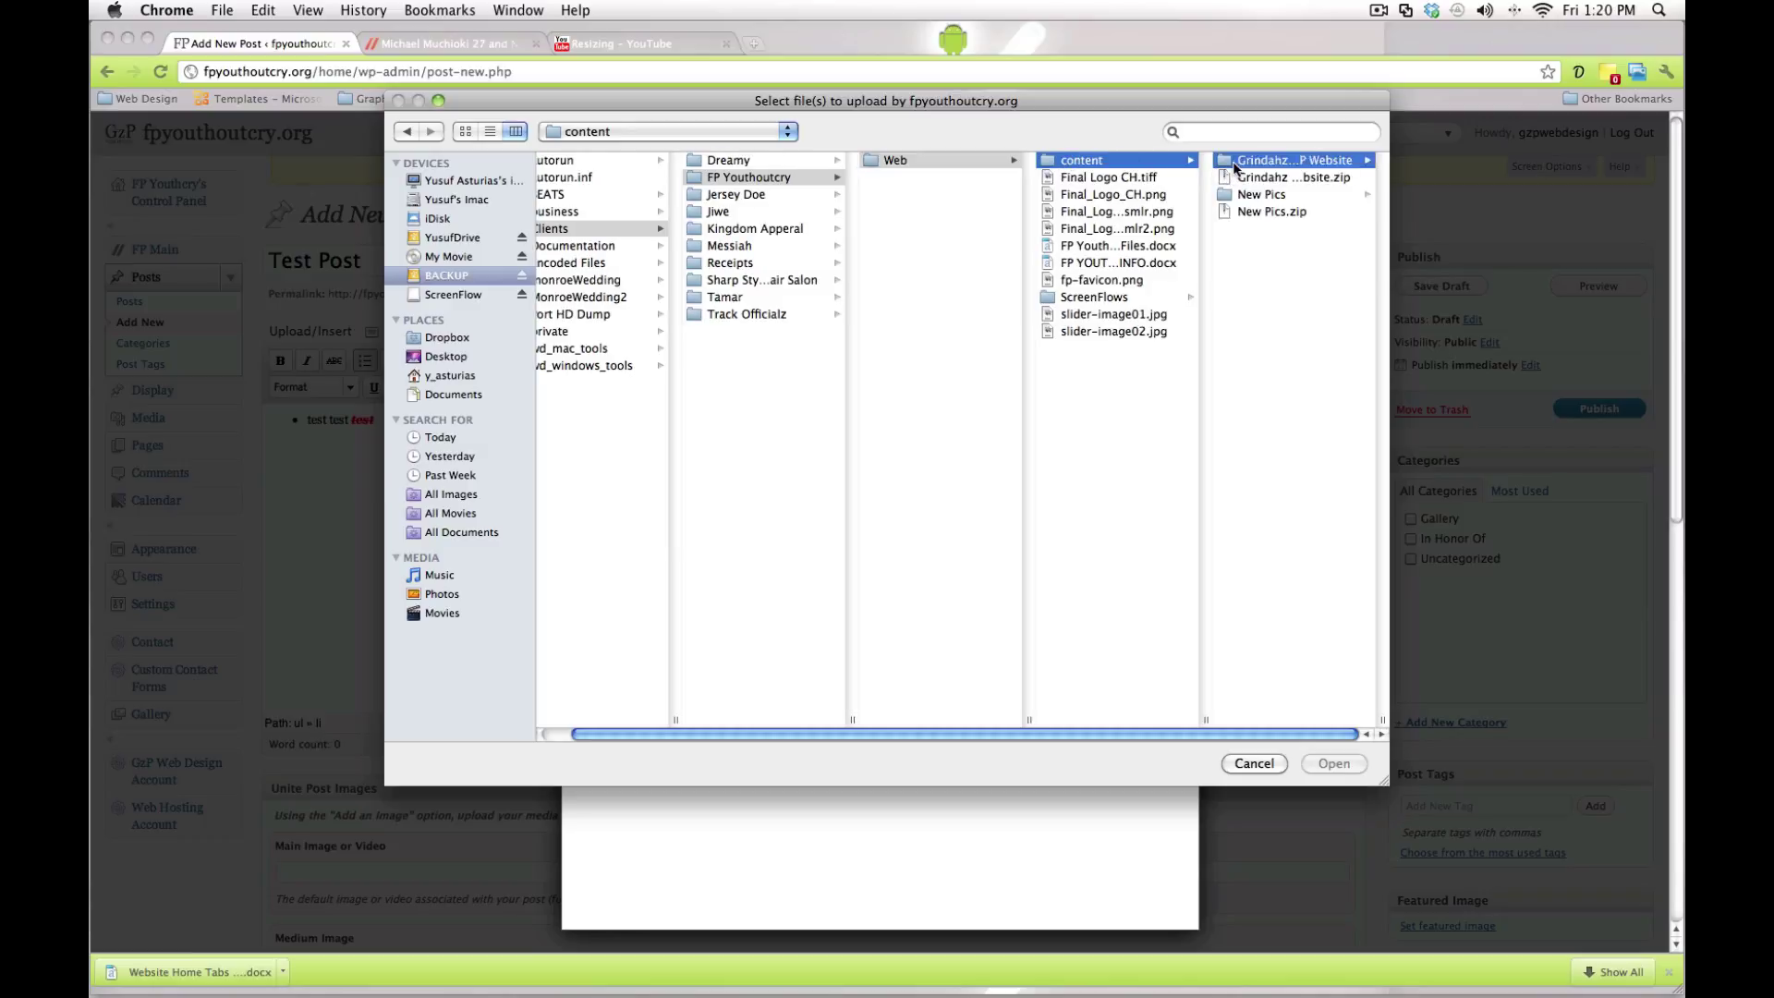
pyautogui.click(1241, 179)
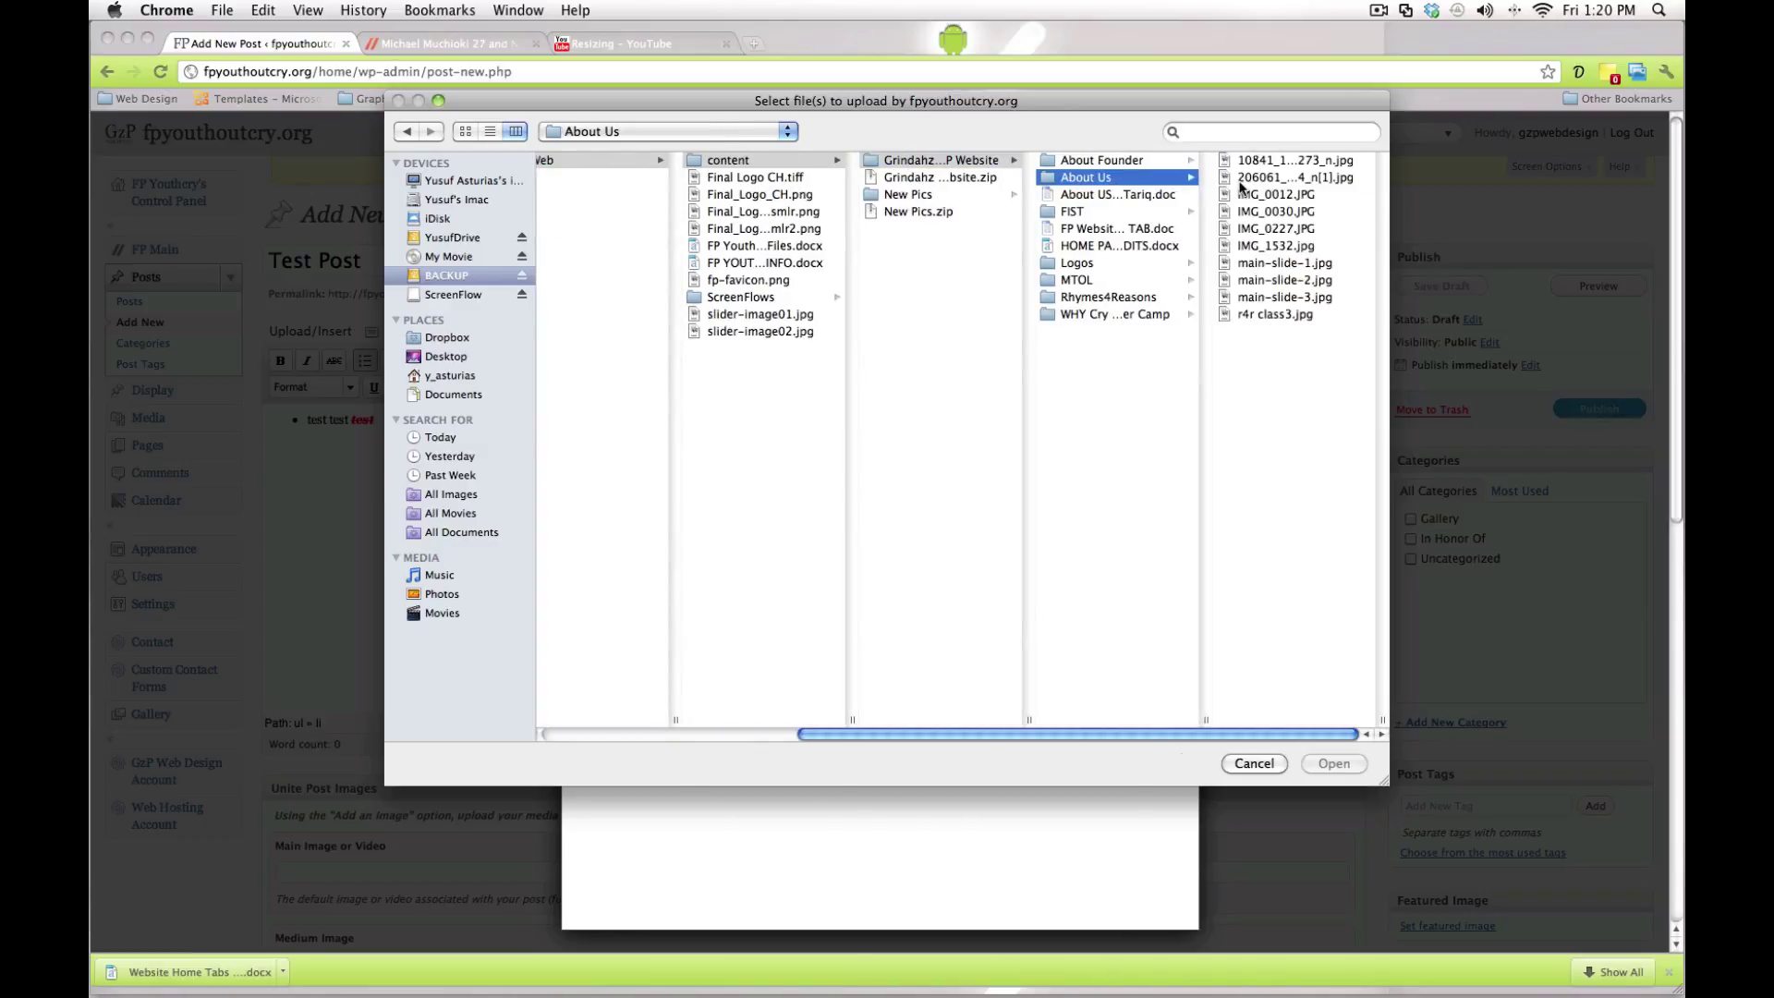
pyautogui.click(1241, 179)
pyautogui.click(1335, 763)
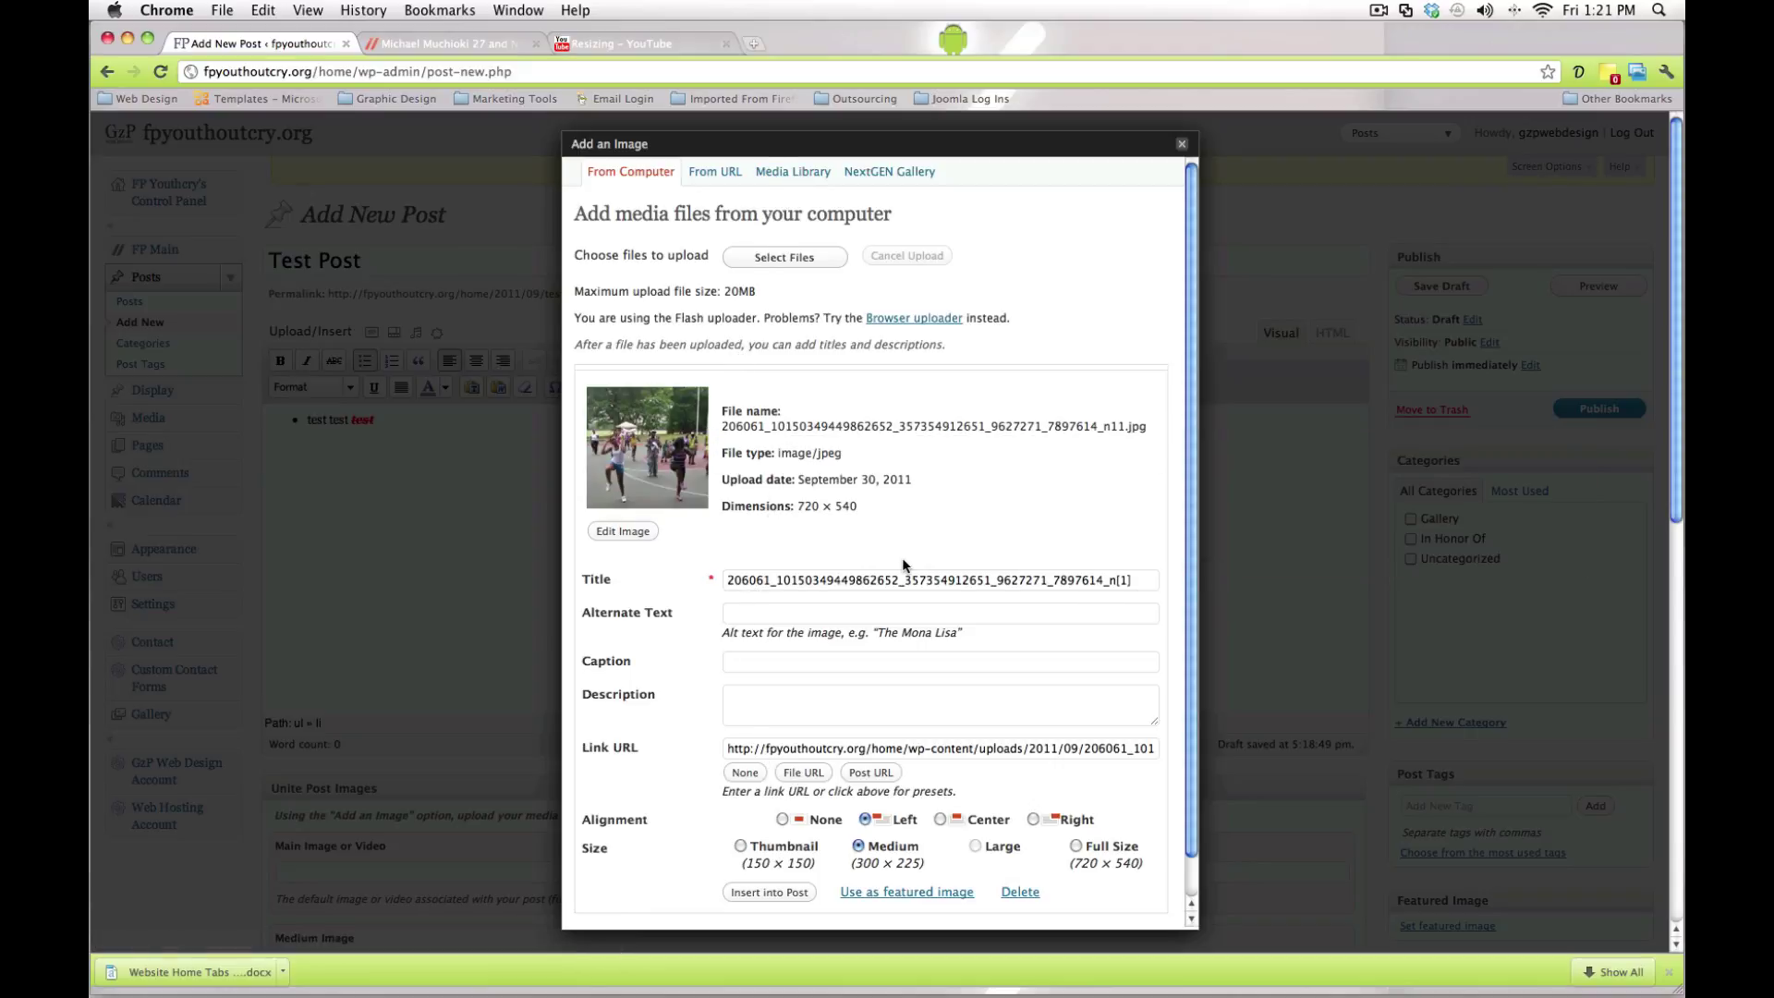
# Step: Try rotating the uploaded image clockwise in the image editor, then discard the unsaved changes
pyautogui.scroll(-1, 901, 565)
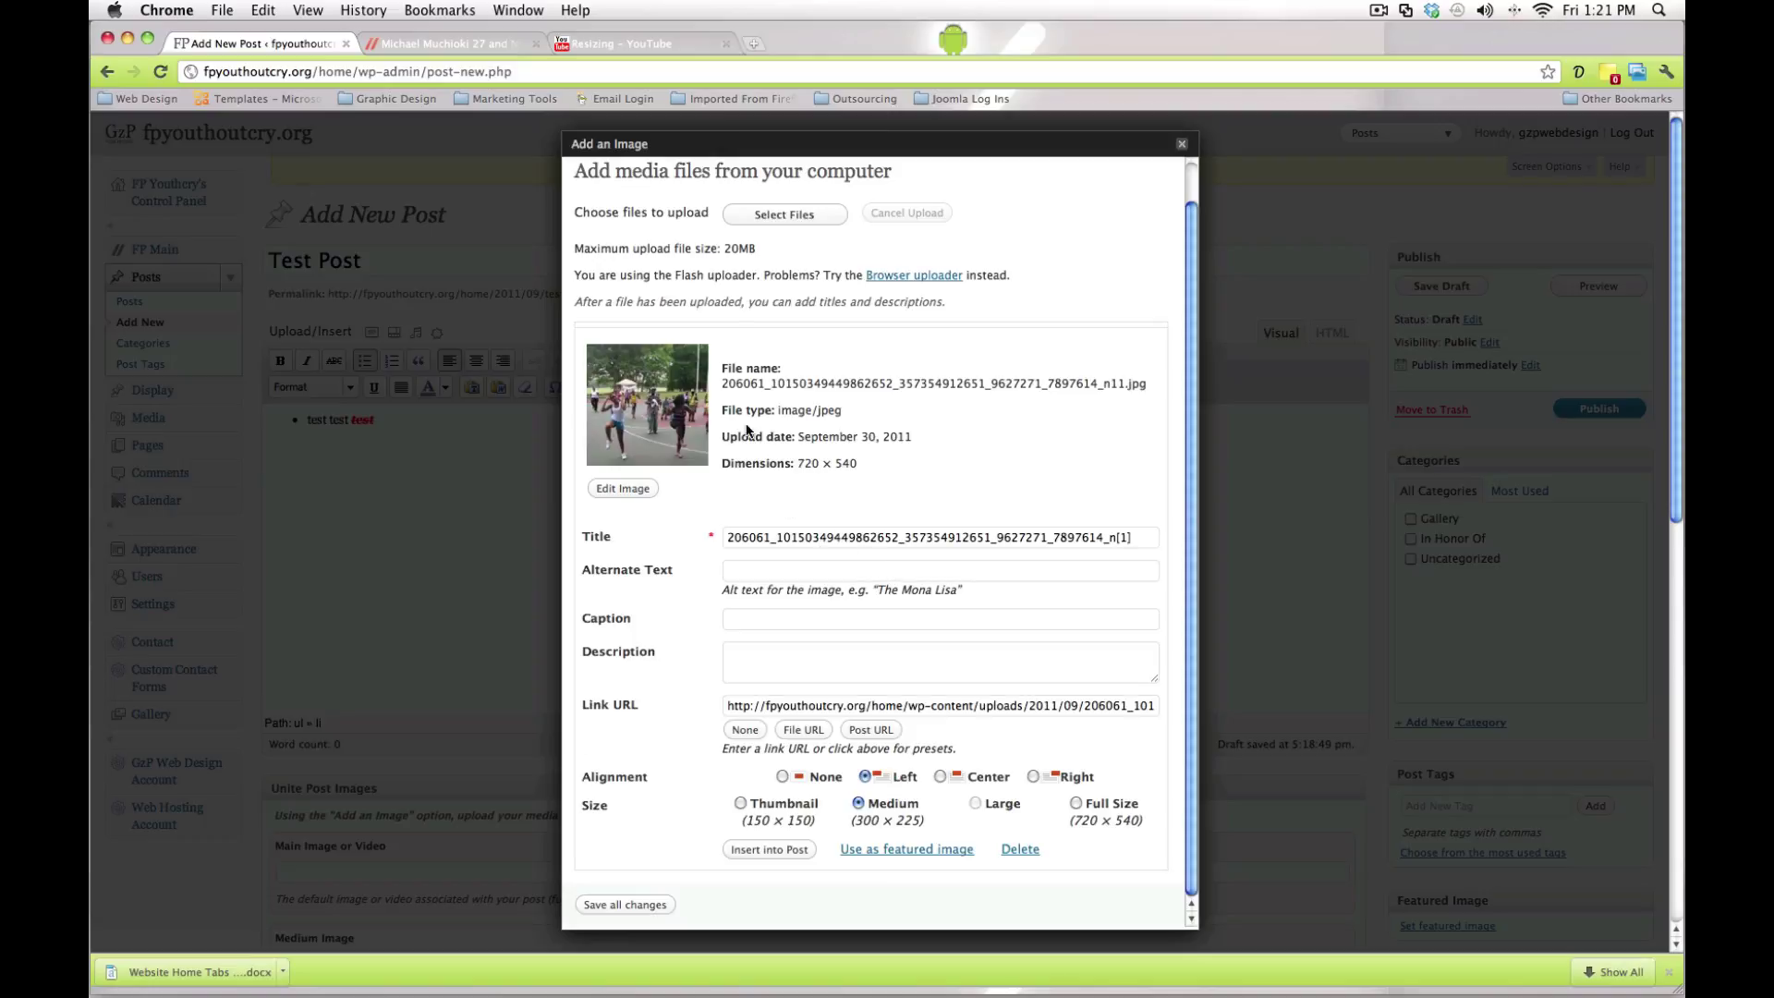
pyautogui.click(623, 489)
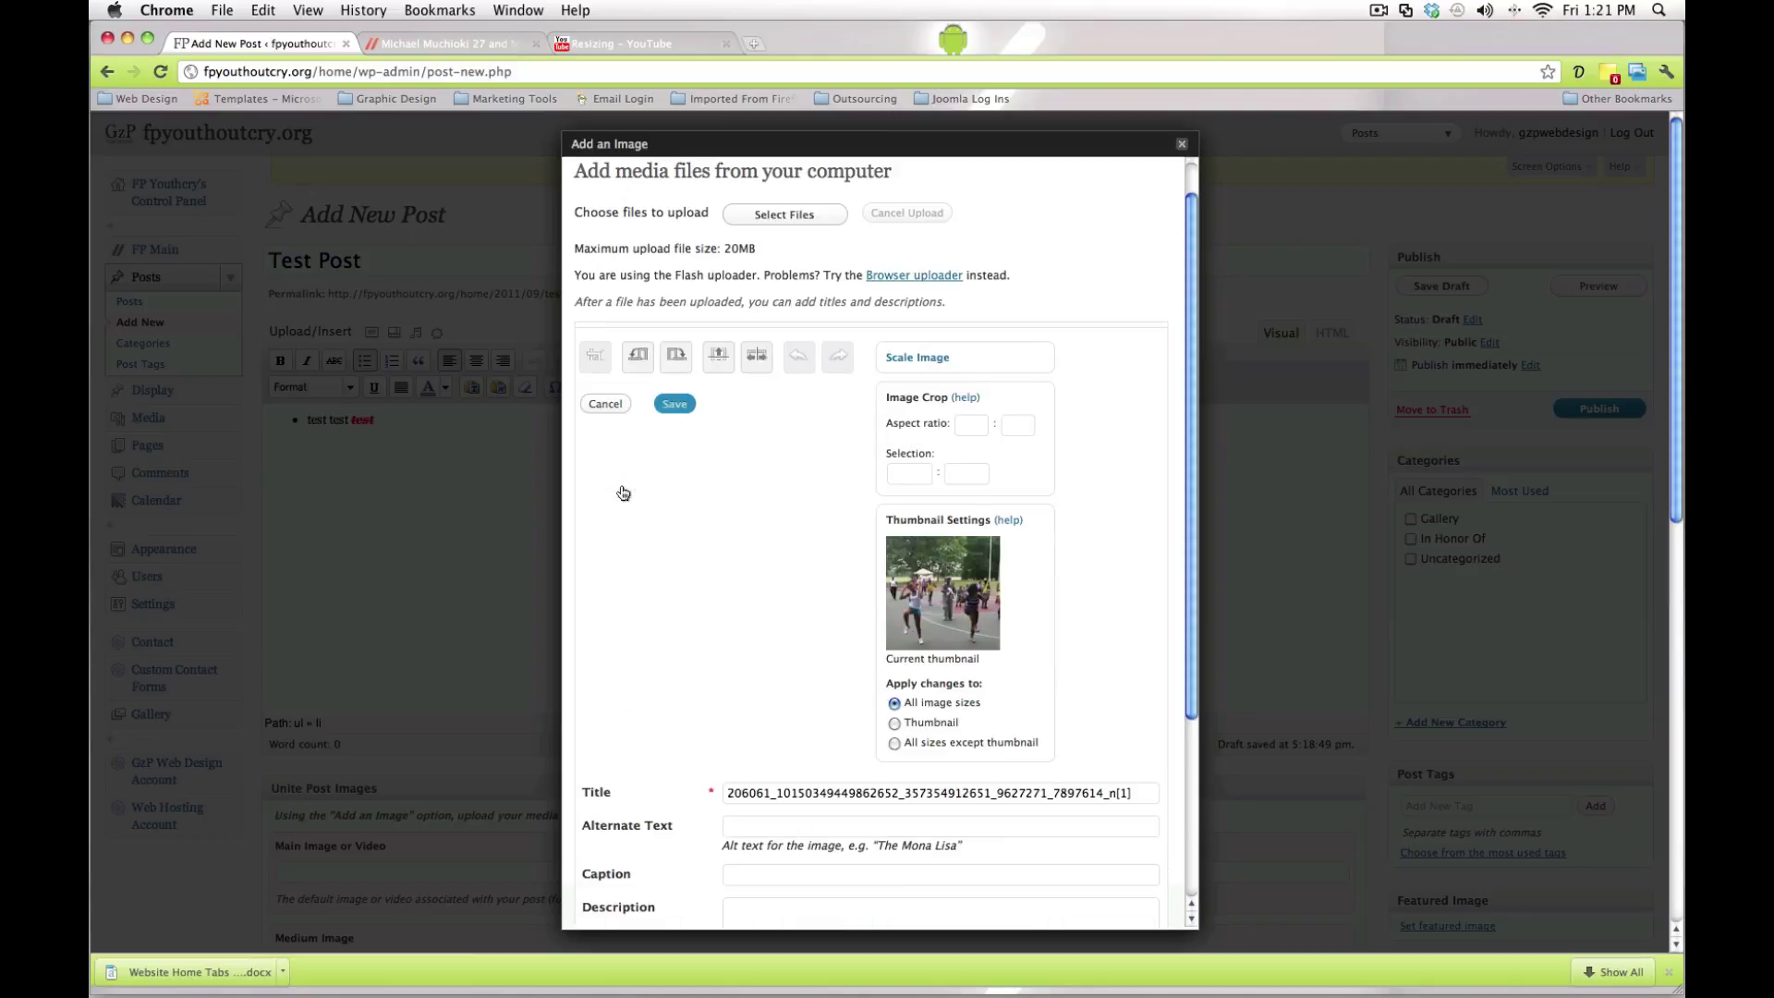
pyautogui.click(1064, 428)
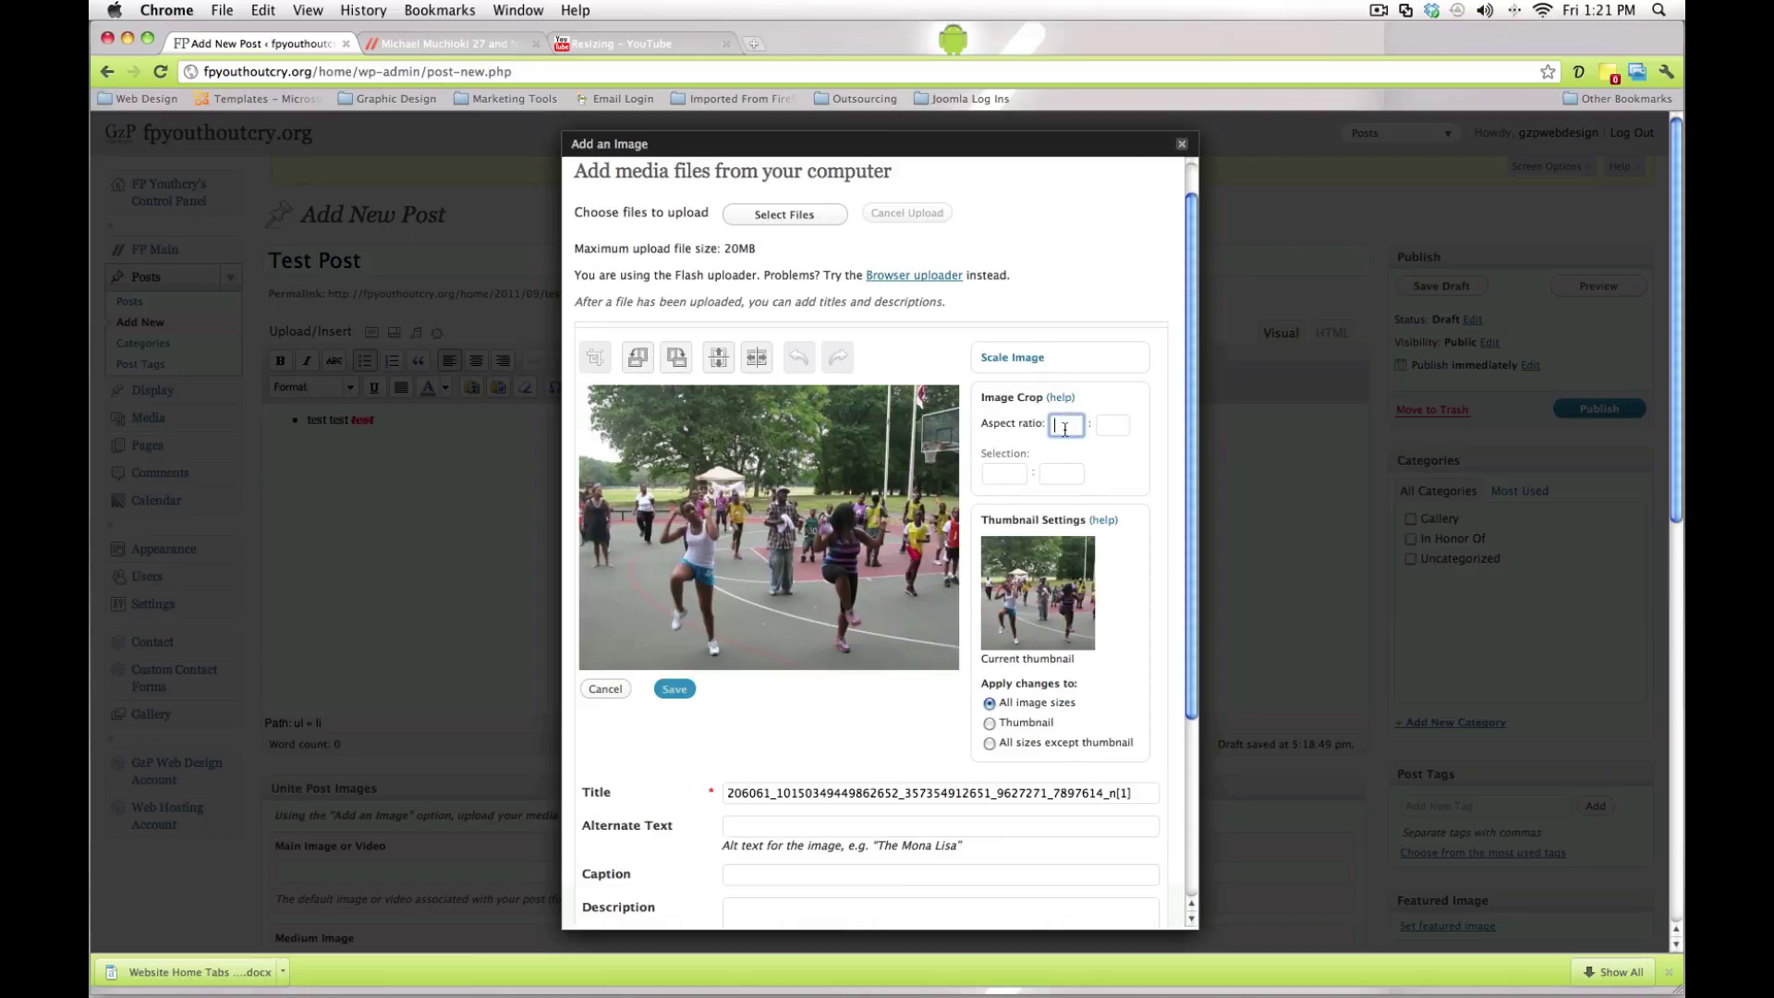
pyautogui.click(1006, 472)
pyautogui.click(674, 360)
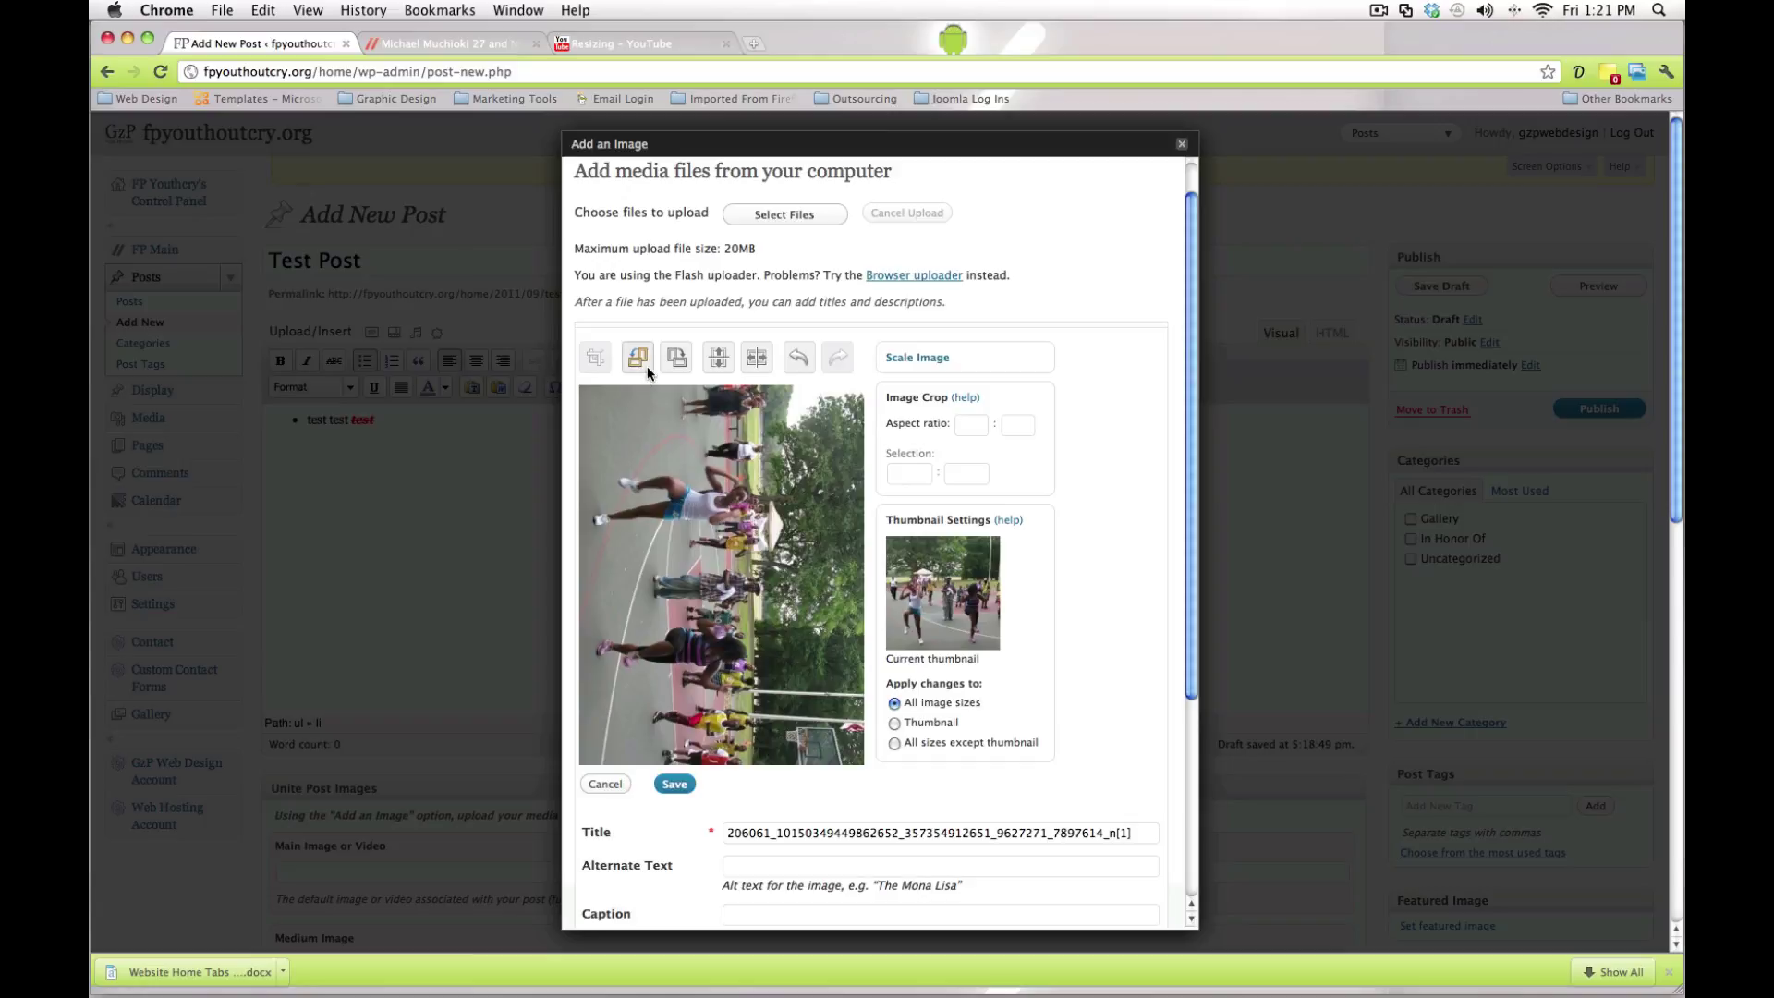
pyautogui.click(603, 783)
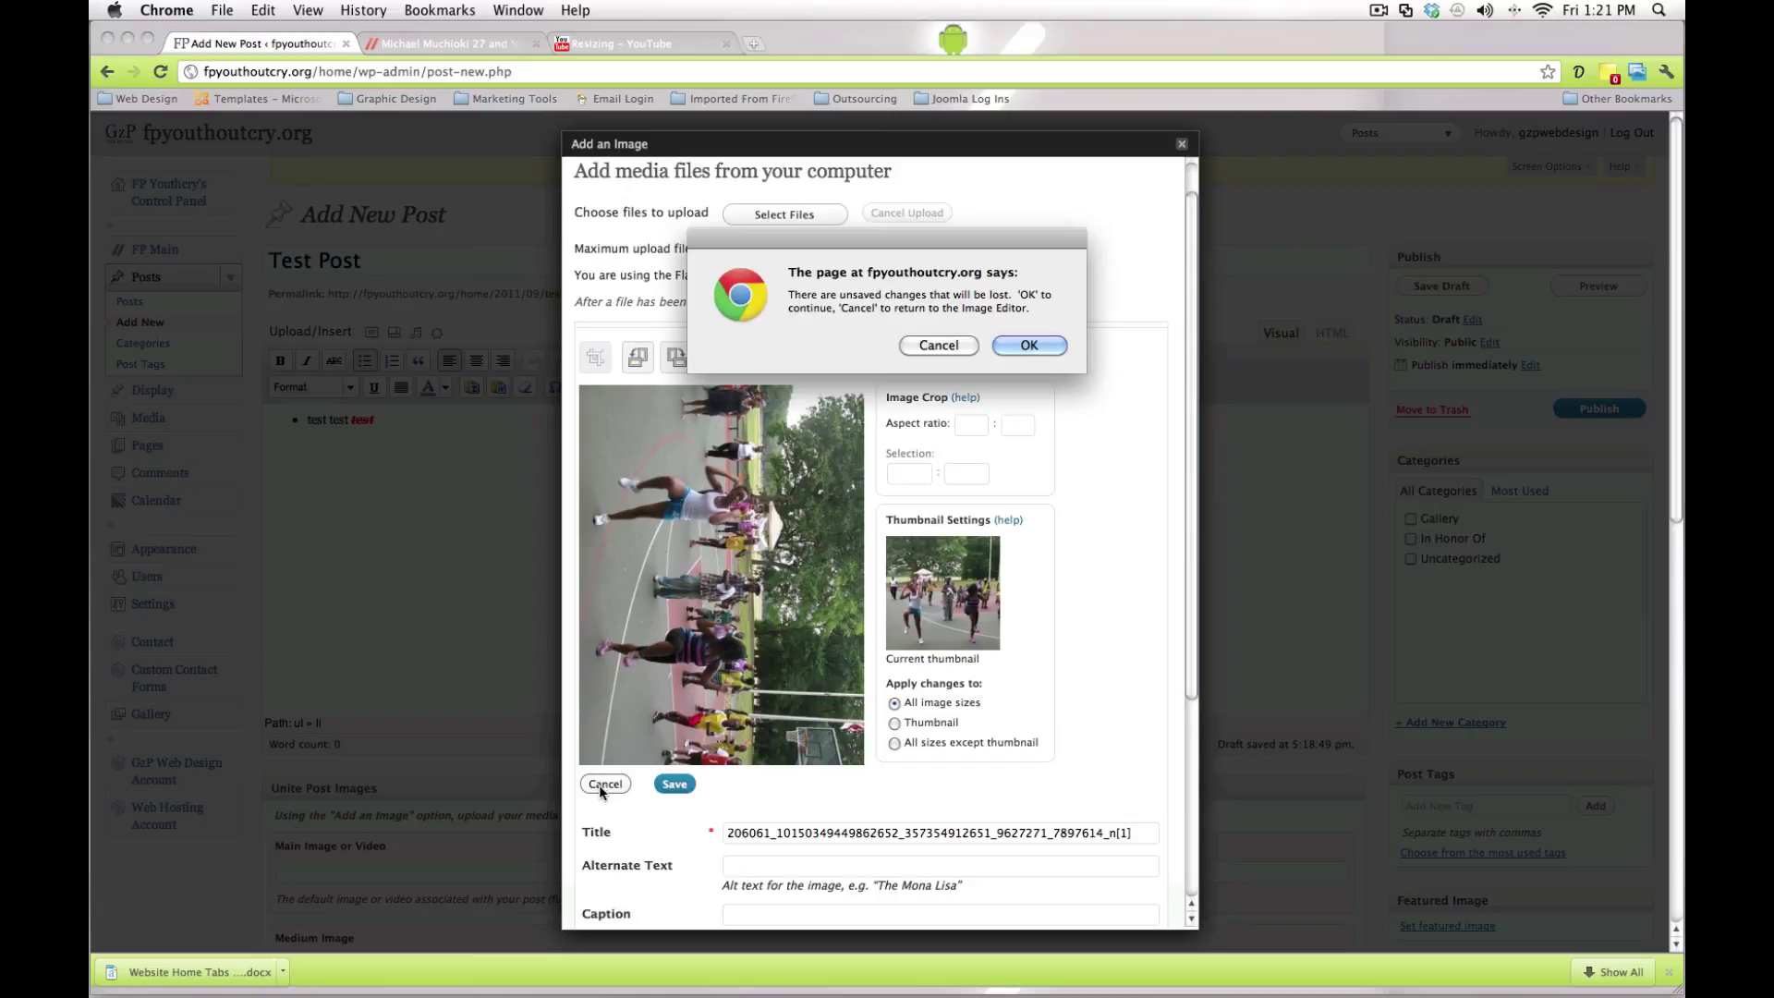
pyautogui.click(1011, 346)
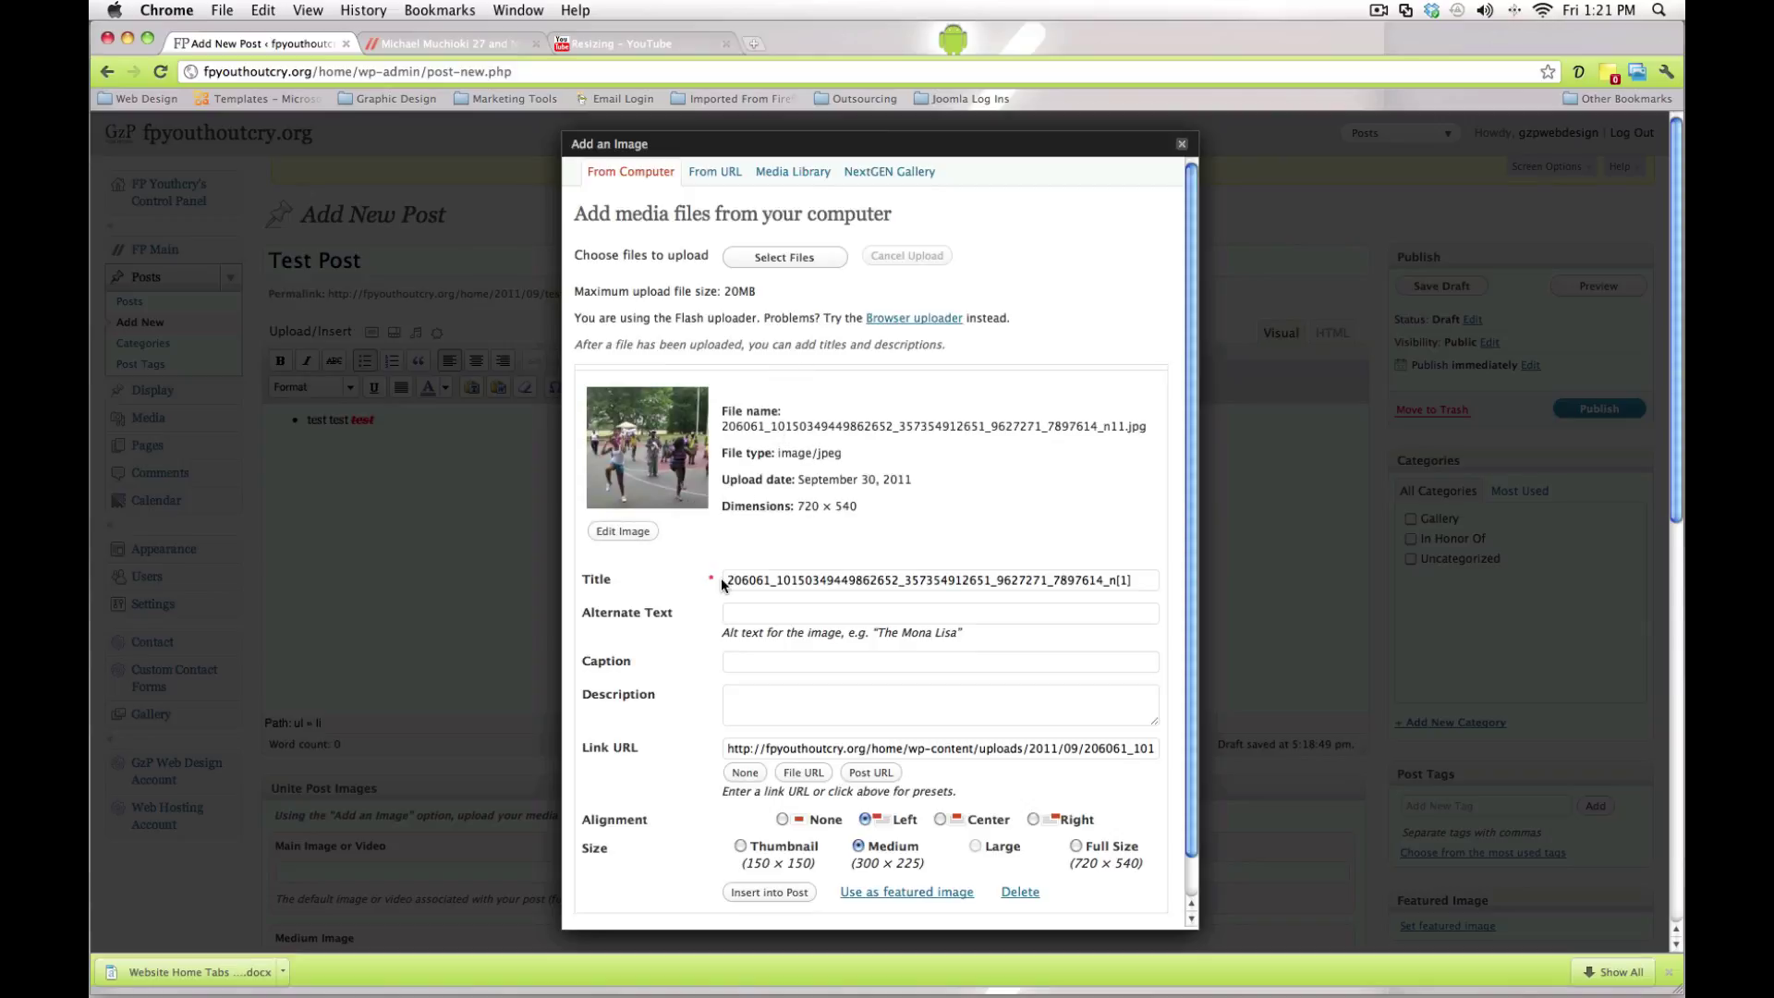
# Step: Look over the uploaded image's Title, Alternate Text, Caption and Description fields without entering anything
pyautogui.click(726, 579)
pyautogui.press('super+a')
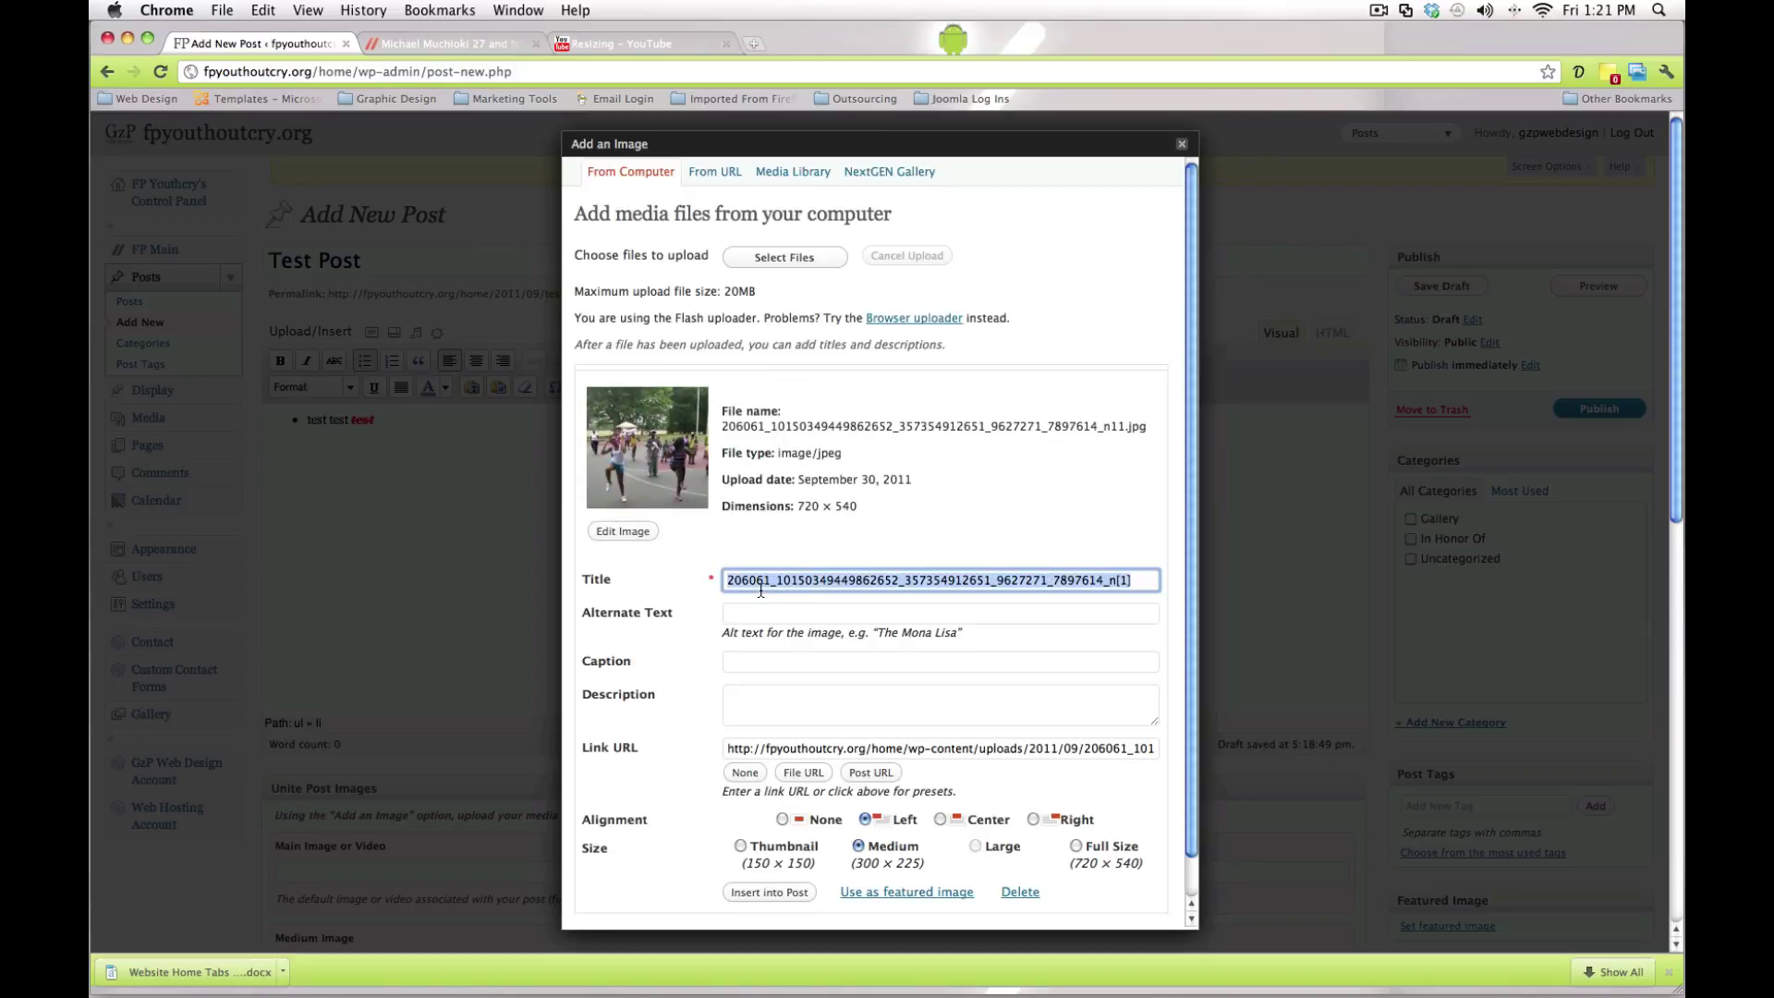
pyautogui.moveTo(729, 582); pyautogui.dragTo(888, 585)
pyautogui.click(887, 584)
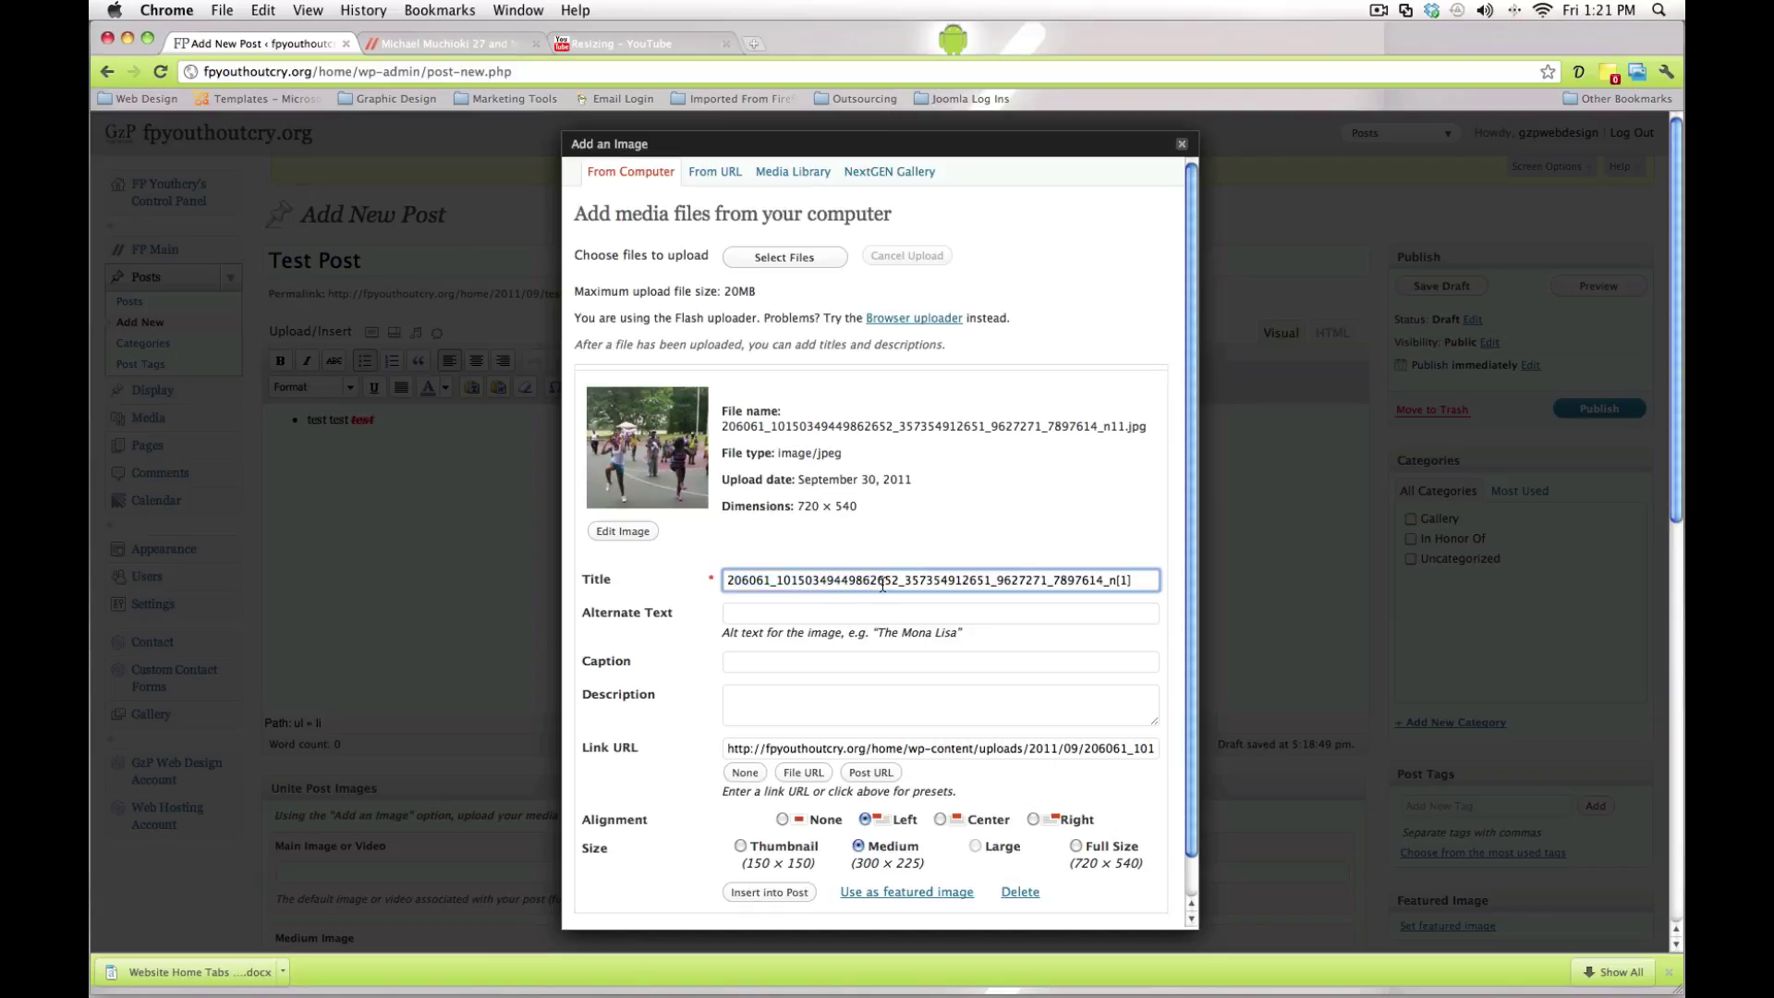
pyautogui.tripleClick(882, 584)
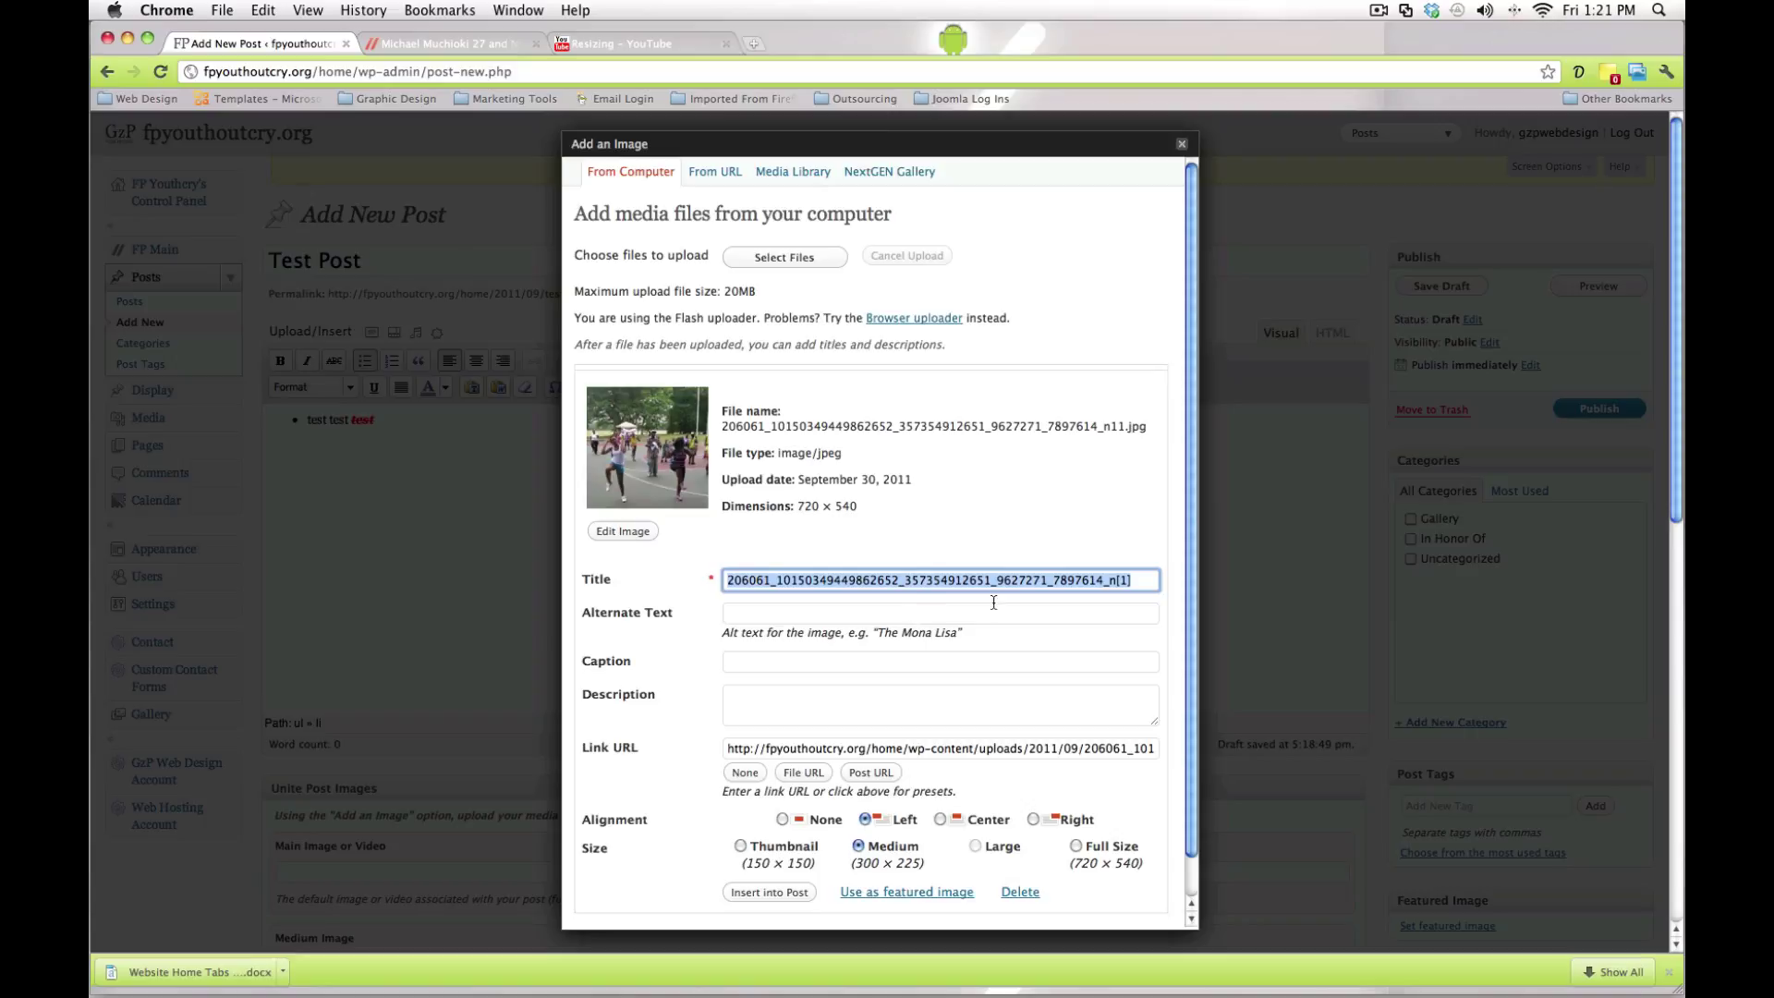
pyautogui.hotkey('shift', 'Left')
pyautogui.hotkey('shift', 'Left')
pyautogui.hotkey('shift', 'Left')
pyautogui.click(779, 613)
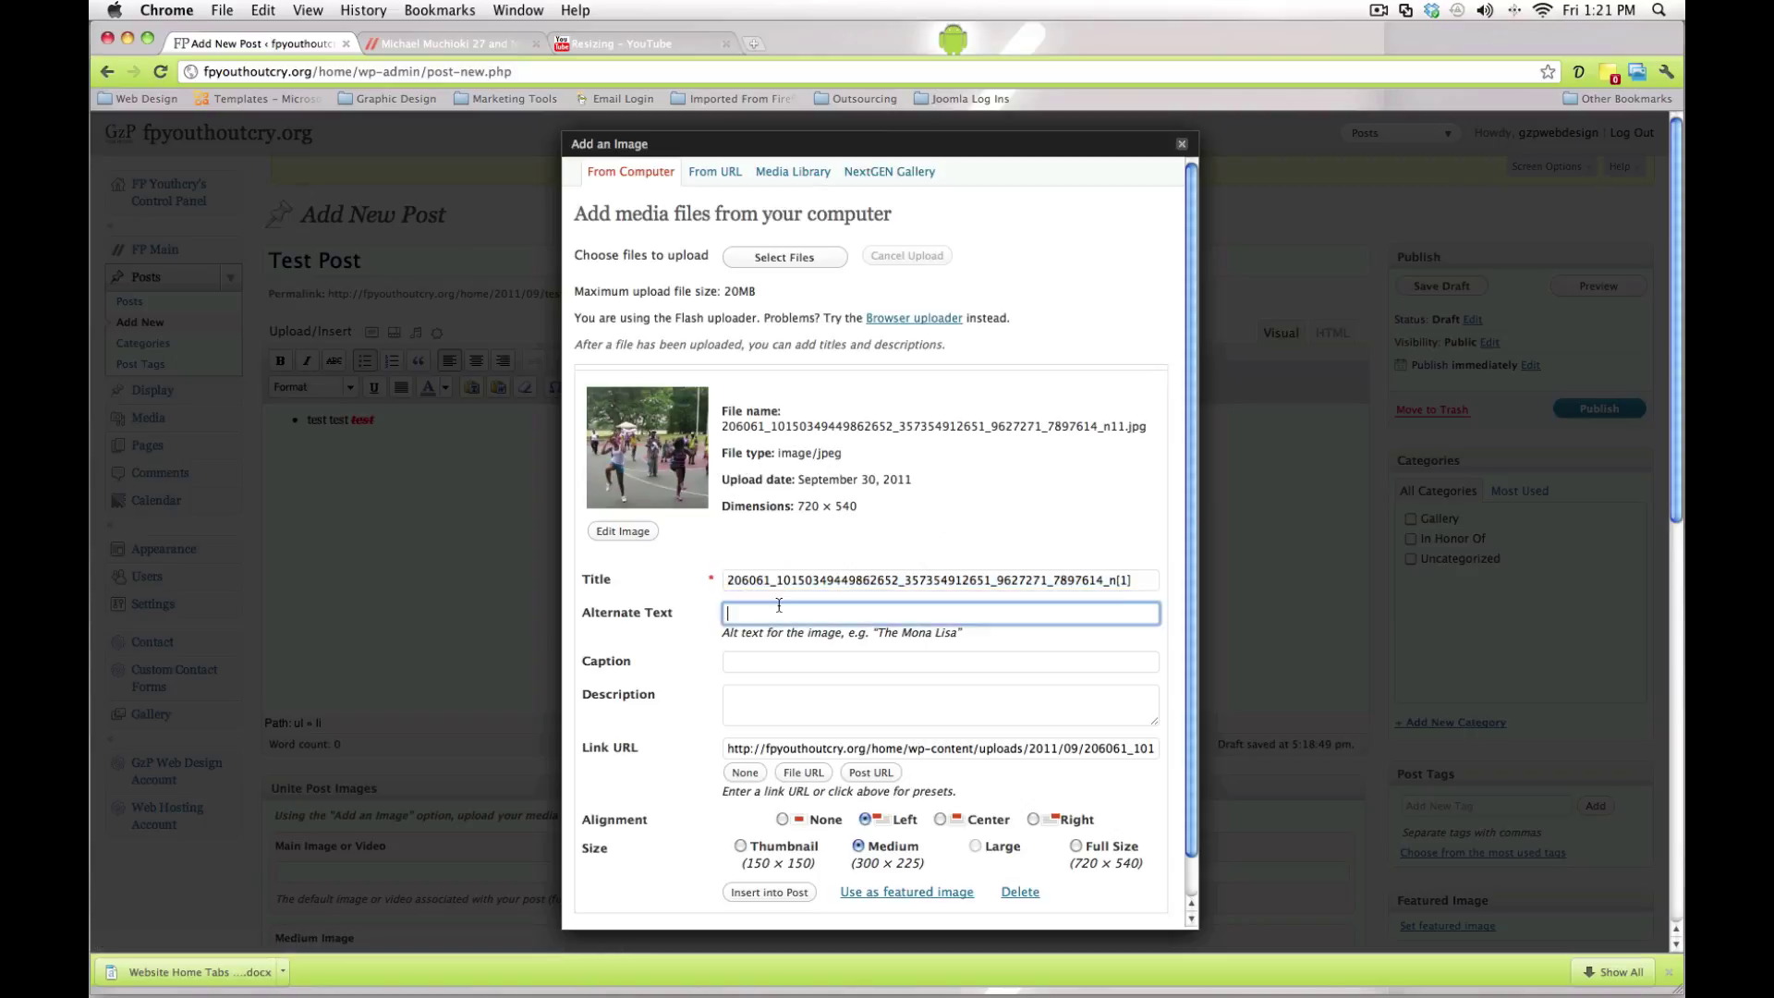
pyautogui.click(799, 660)
pyautogui.click(799, 715)
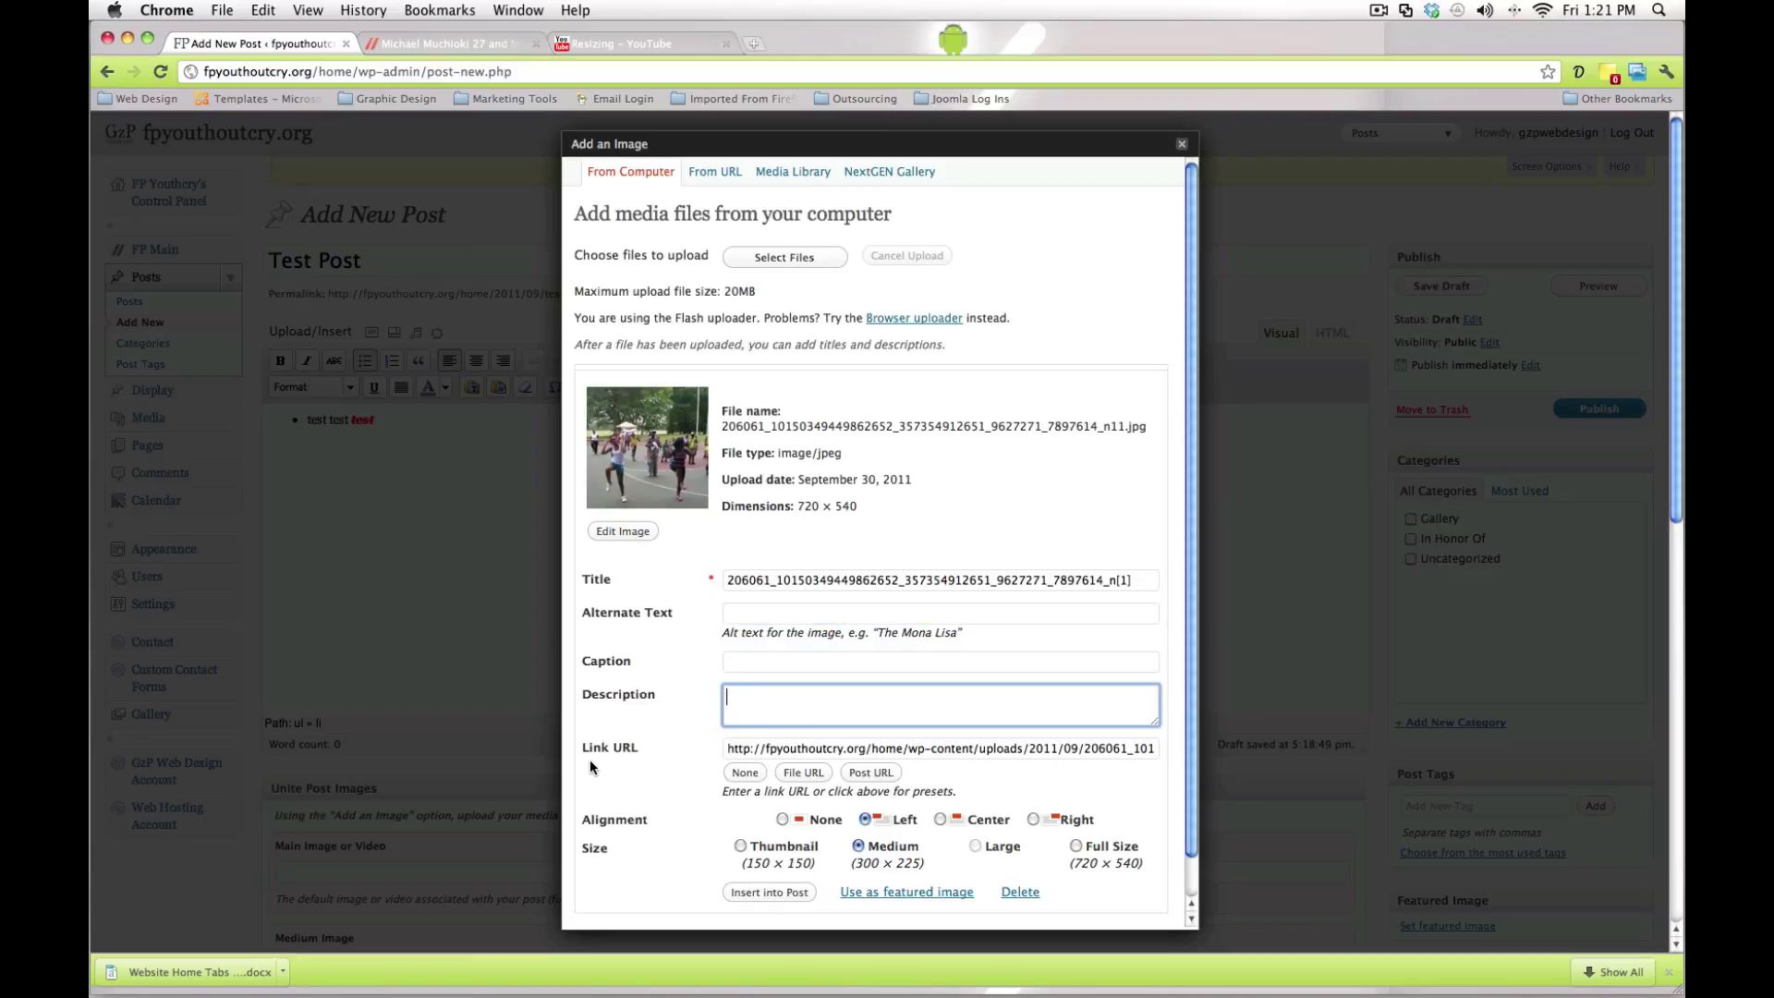
# Step: Check the uploaded image's link URL and insert the image into the post at Medium size with Left alignment
pyautogui.tripleClick(760, 746)
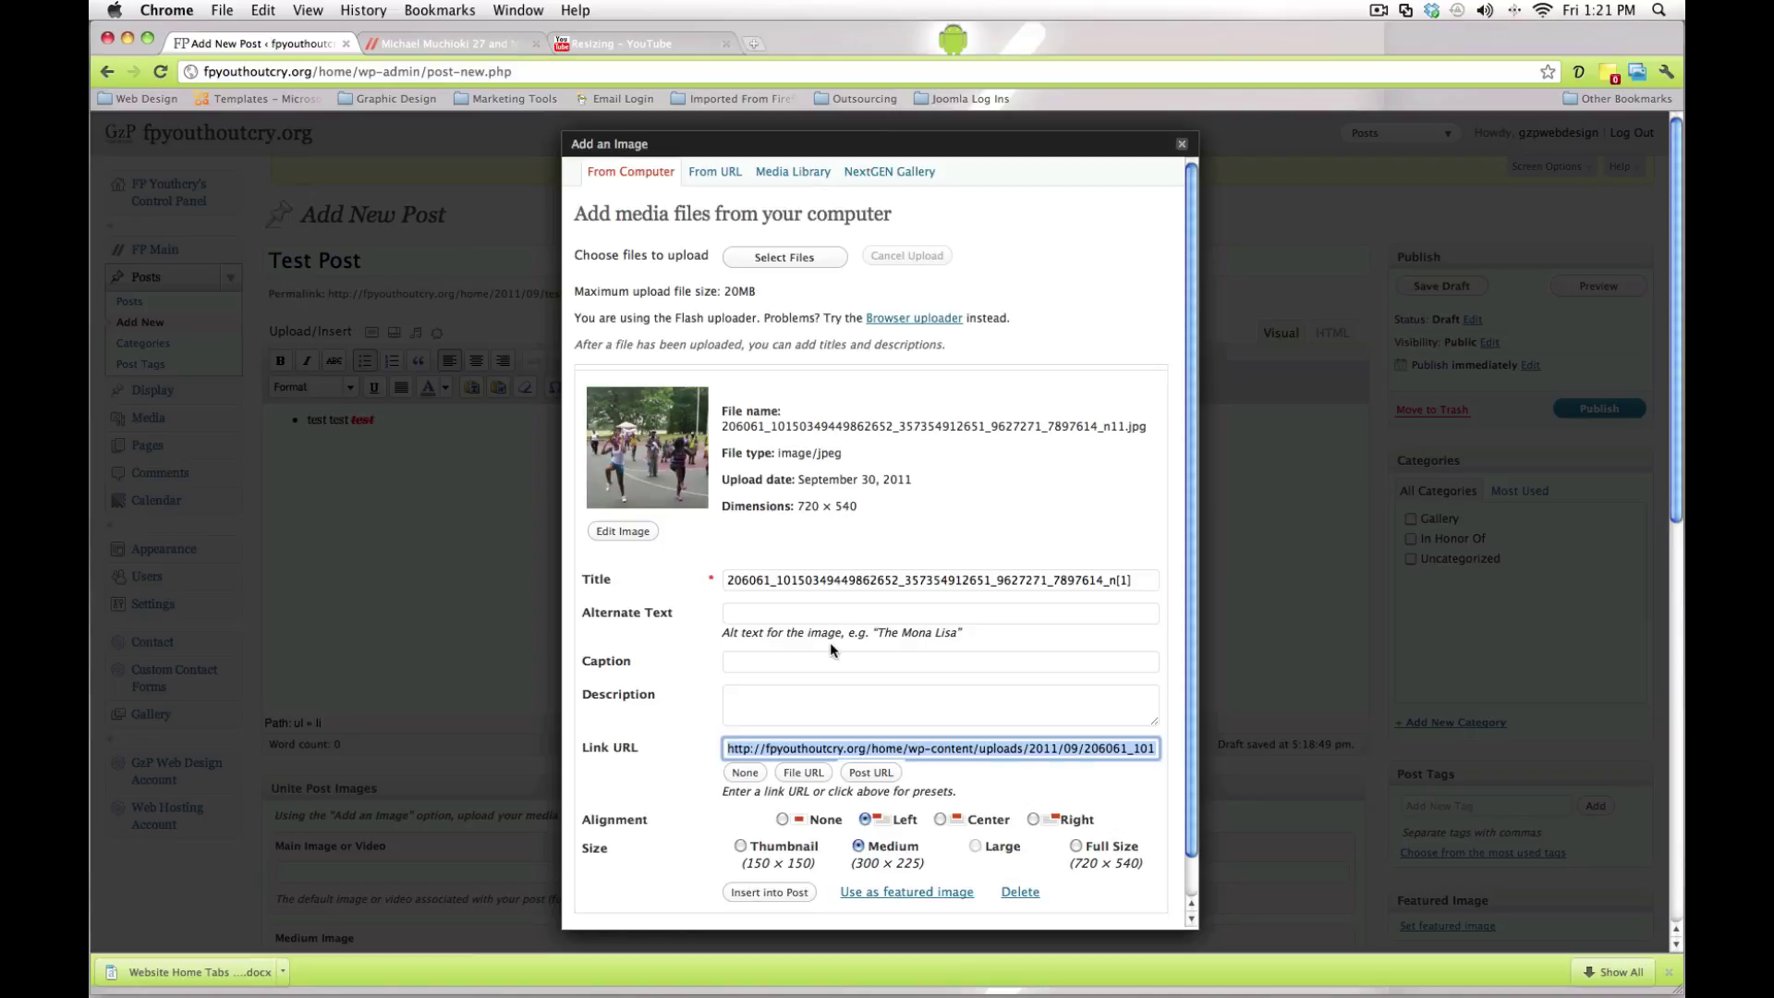
pyautogui.scroll(-1, 652, 633)
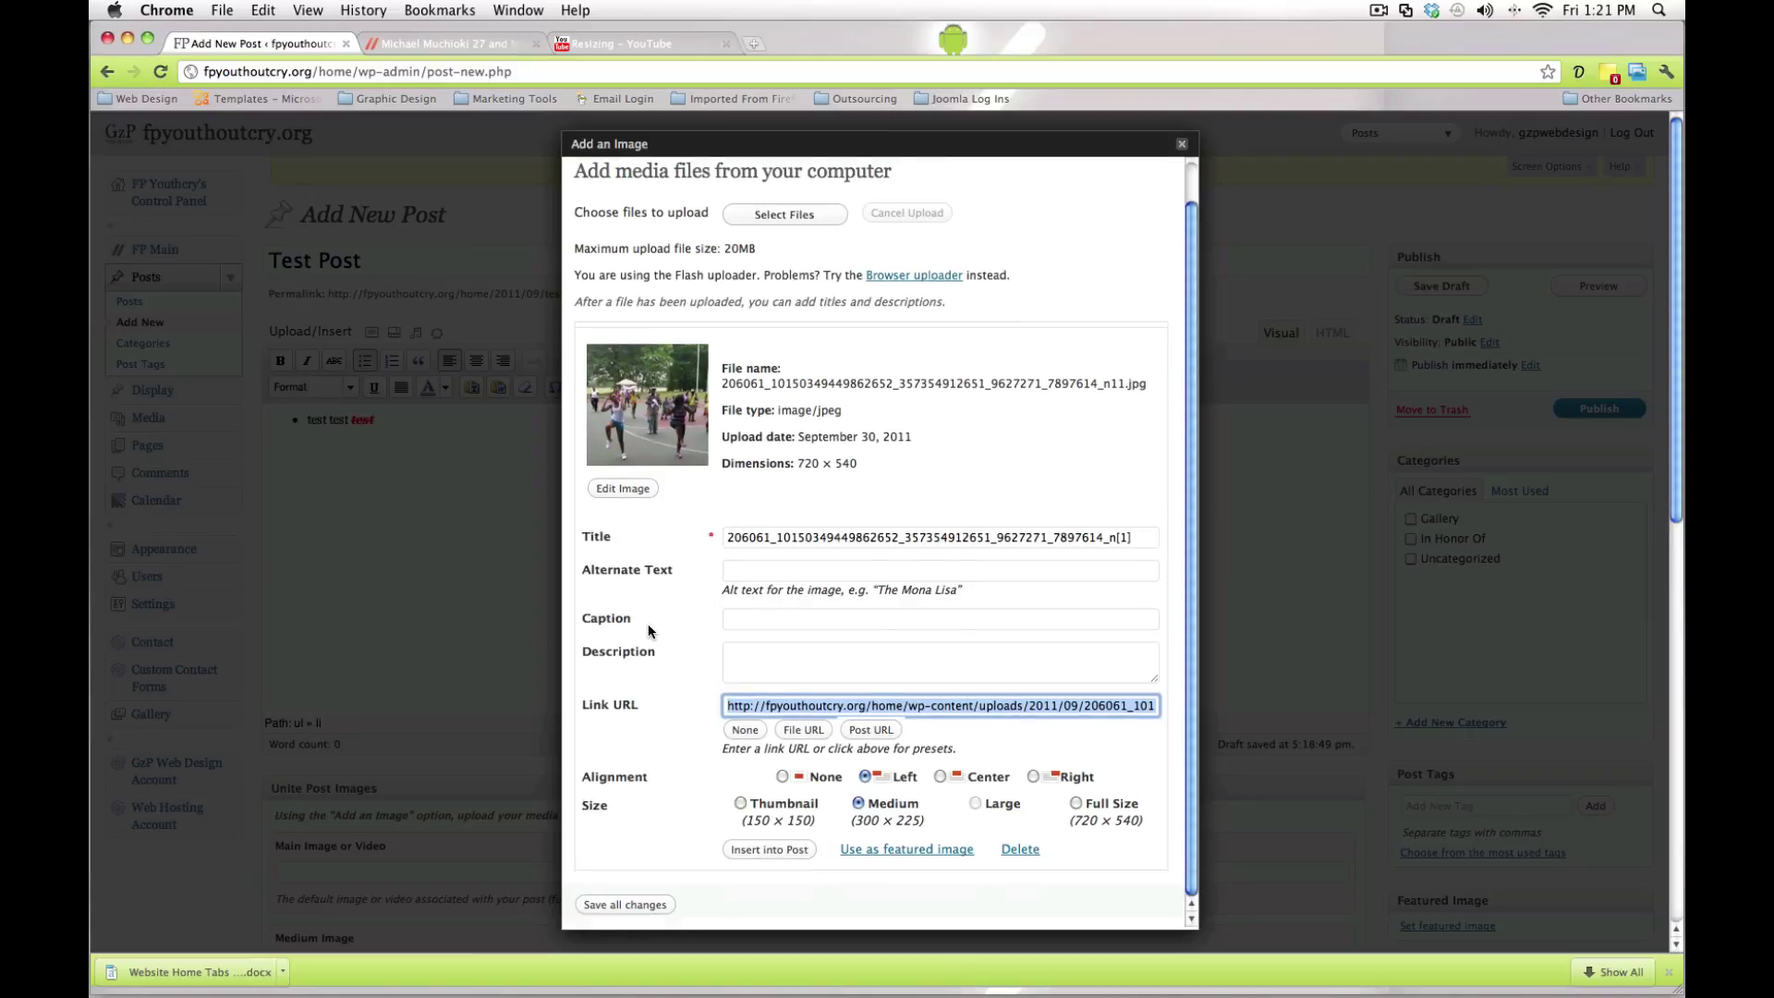
pyautogui.tripleClick(774, 704)
pyautogui.doubleClick(803, 705)
pyautogui.click(702, 688)
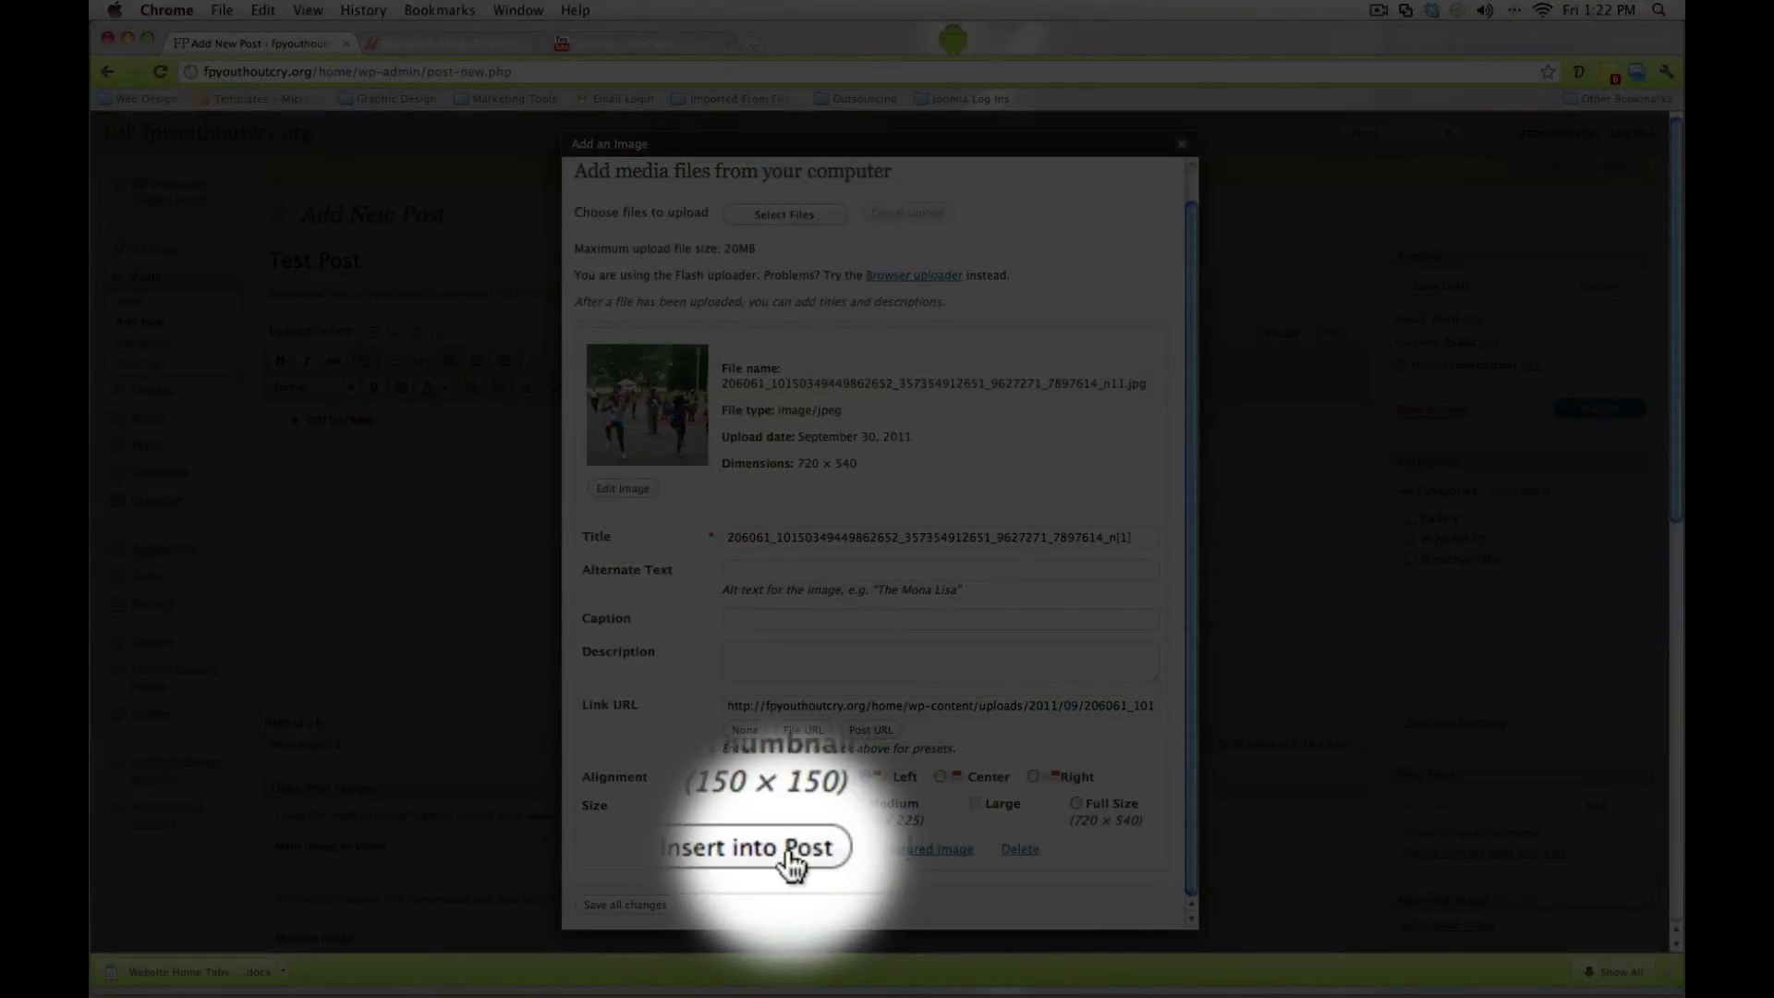
pyautogui.click(792, 862)
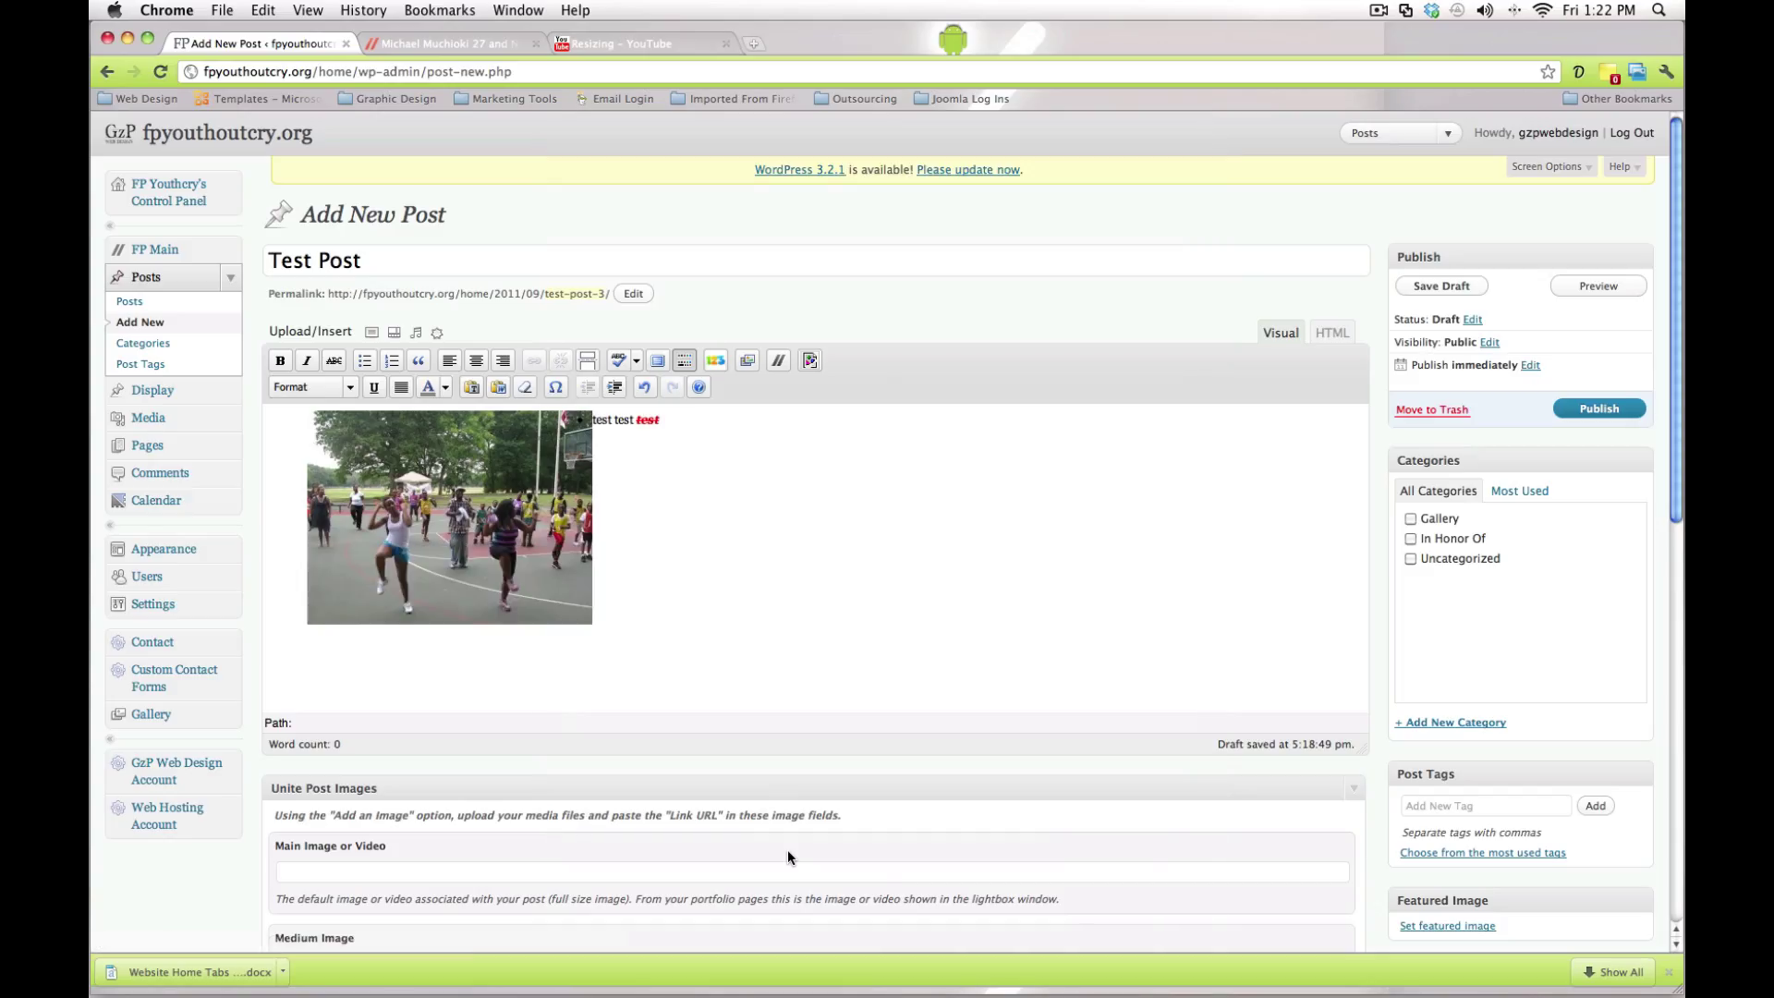
# Step: Open the edit settings of the image inserted in the post and preview its reduced sizes, from 90% to 60%
pyautogui.click(519, 560)
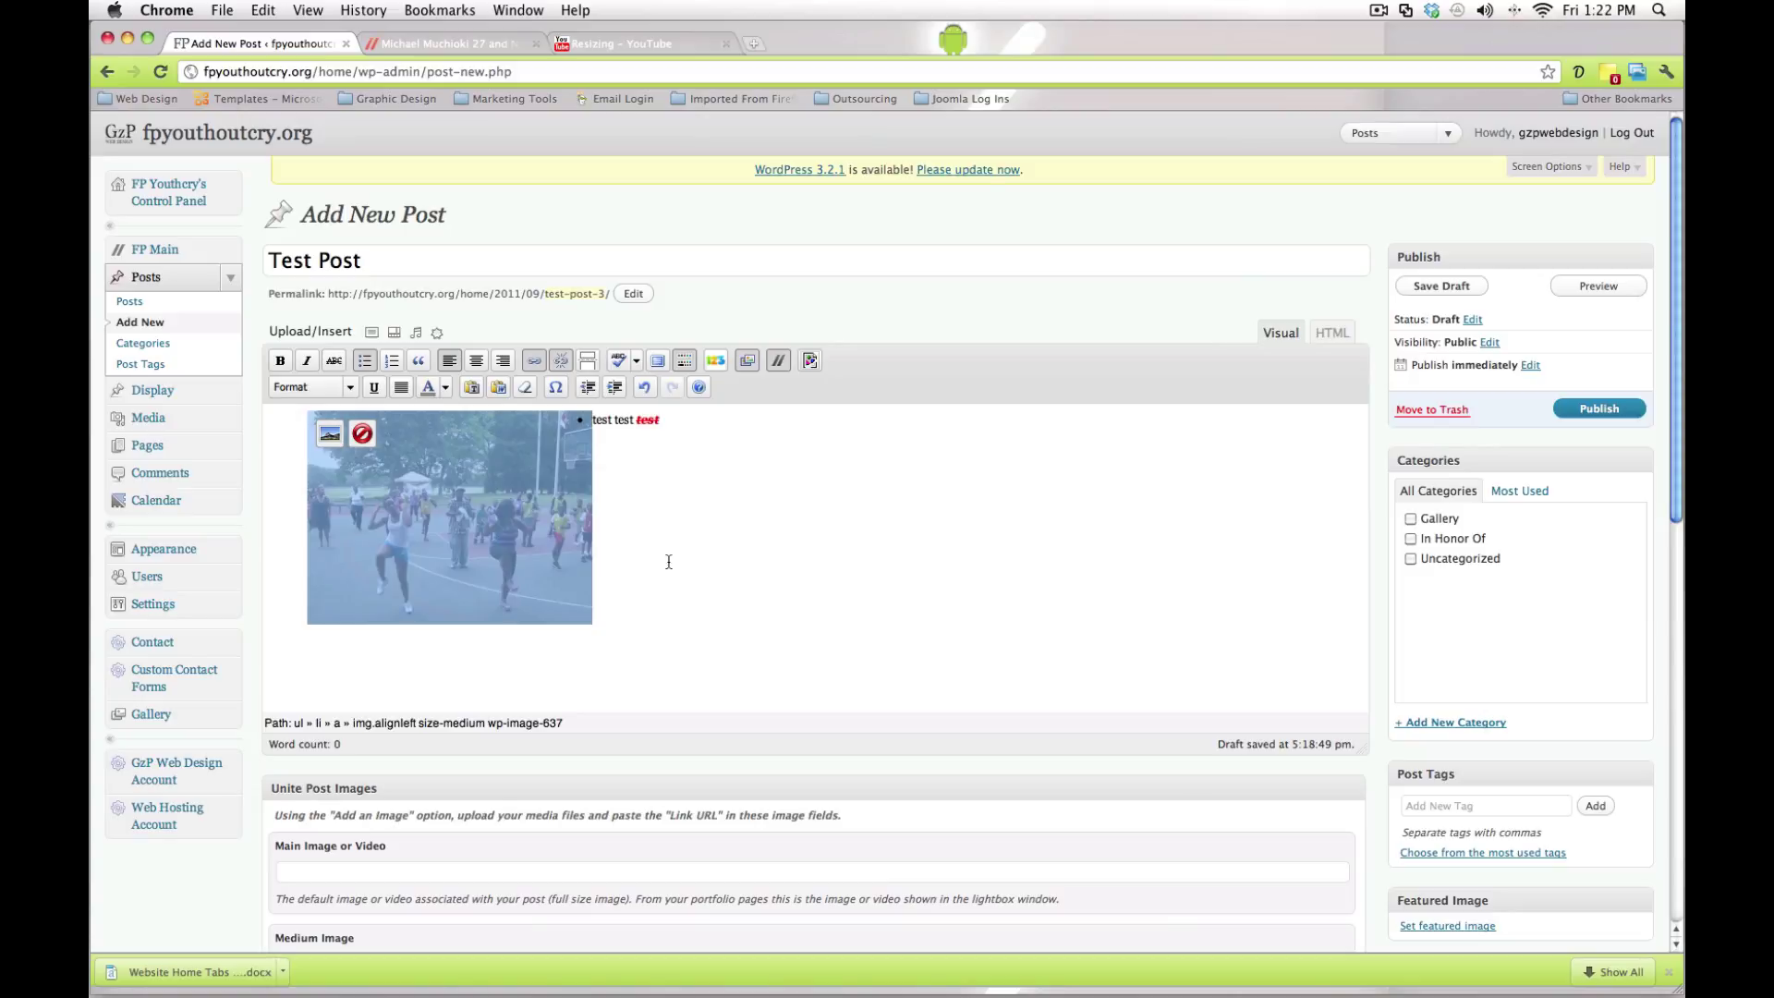
pyautogui.click(685, 561)
pyautogui.click(532, 551)
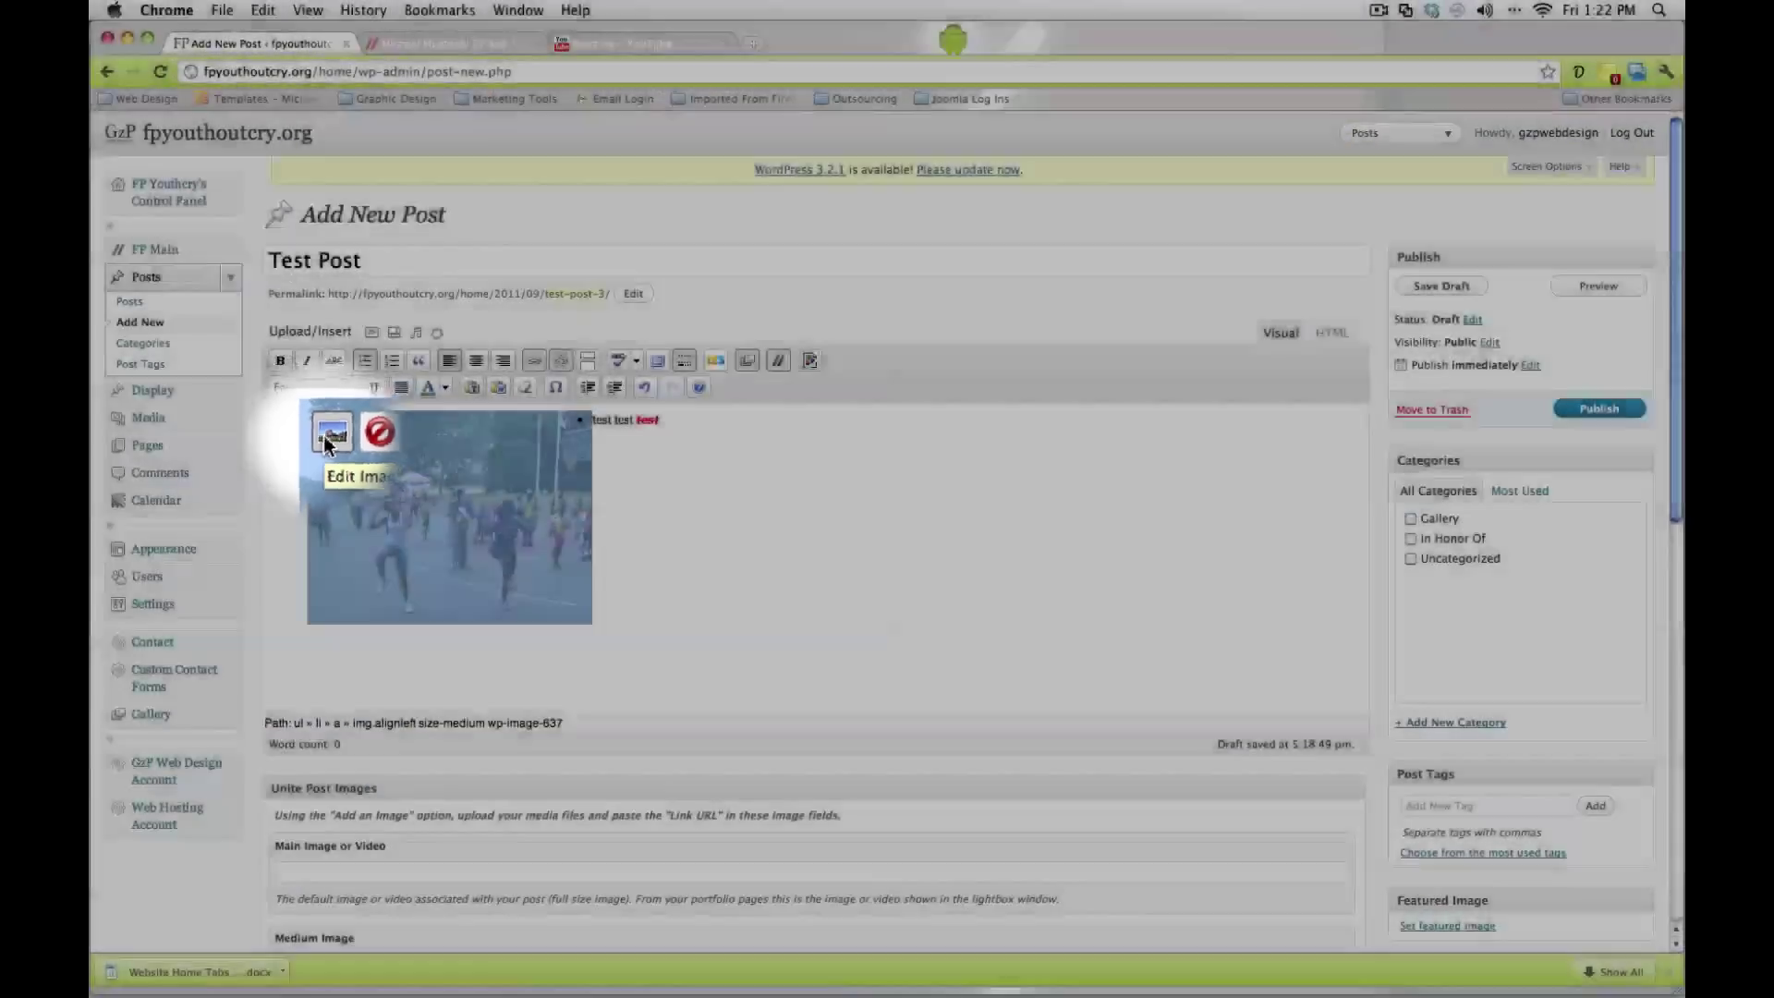
pyautogui.click(325, 436)
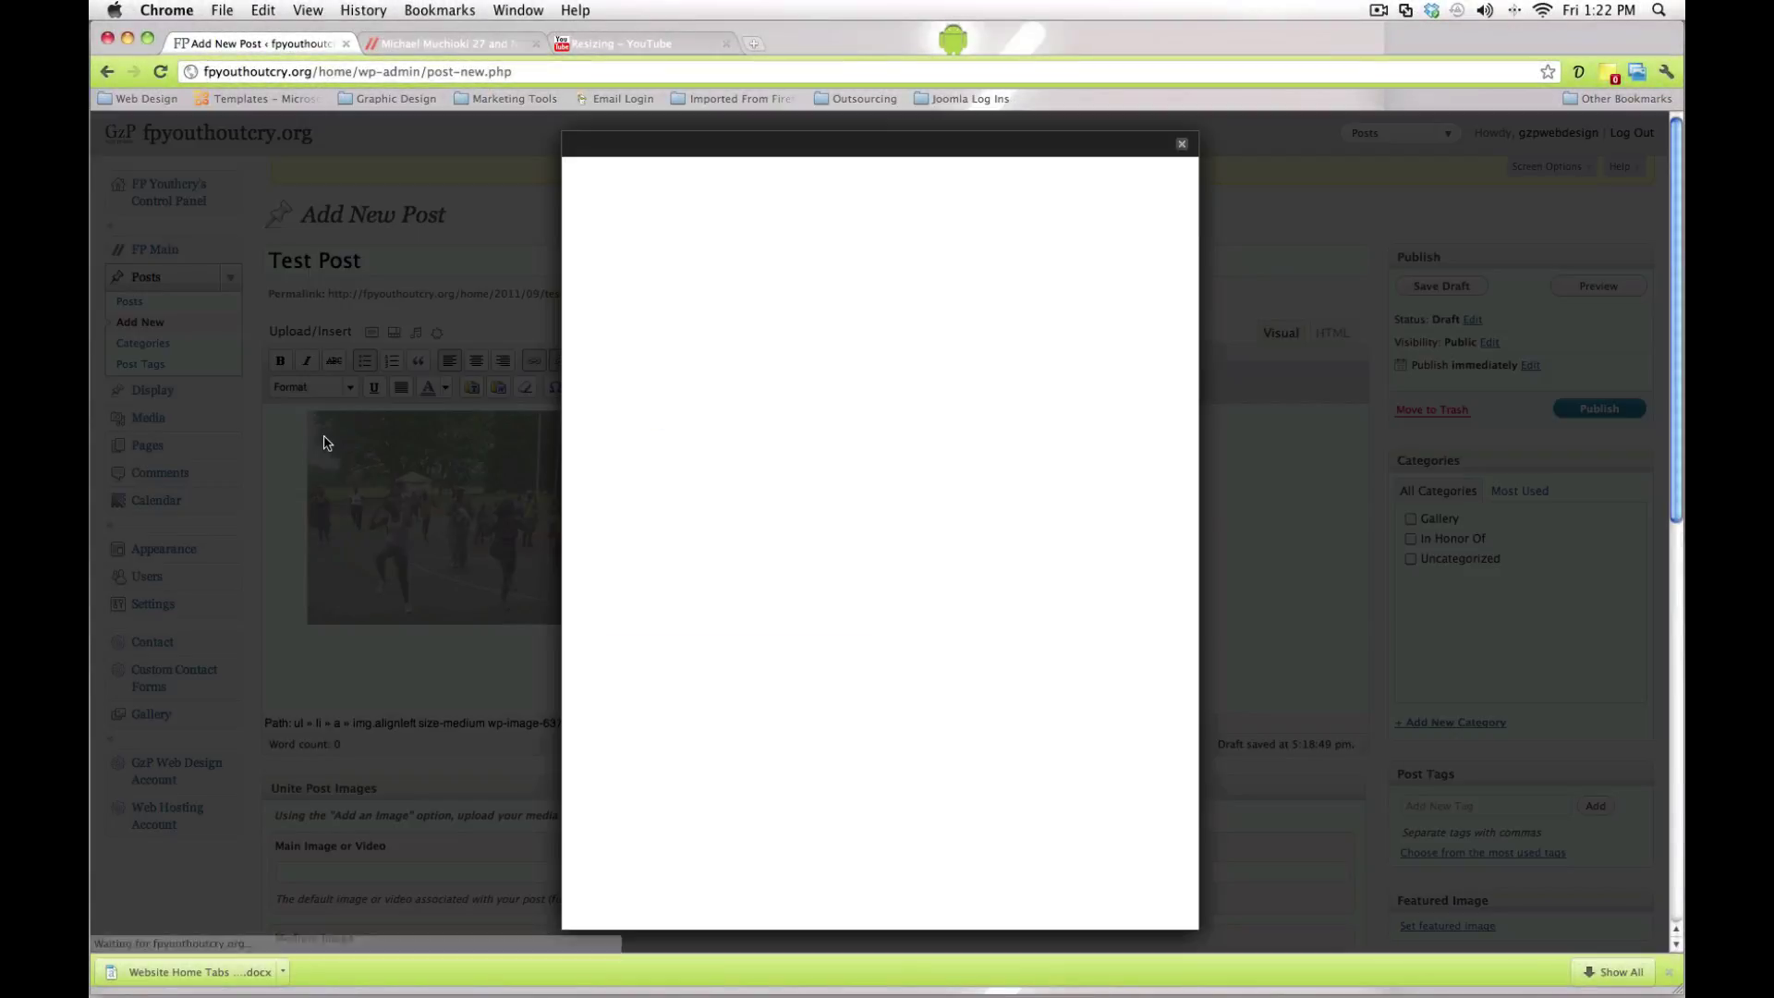
pyautogui.click(670, 330)
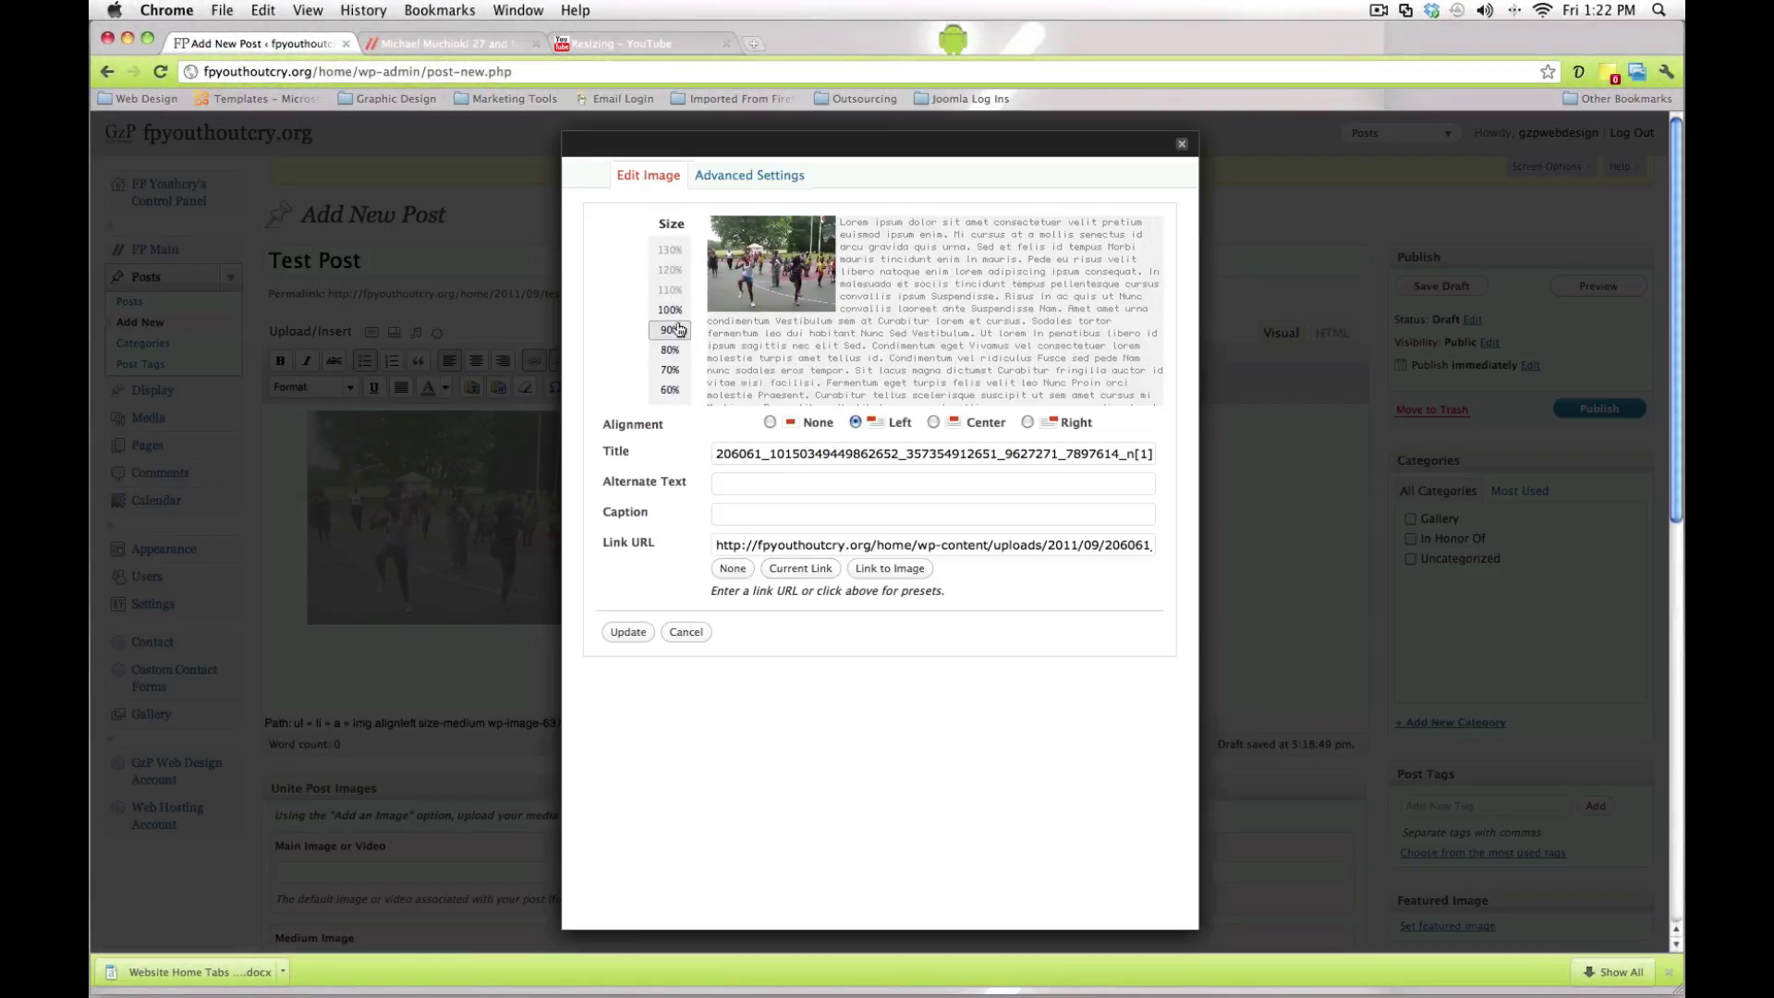
pyautogui.click(669, 350)
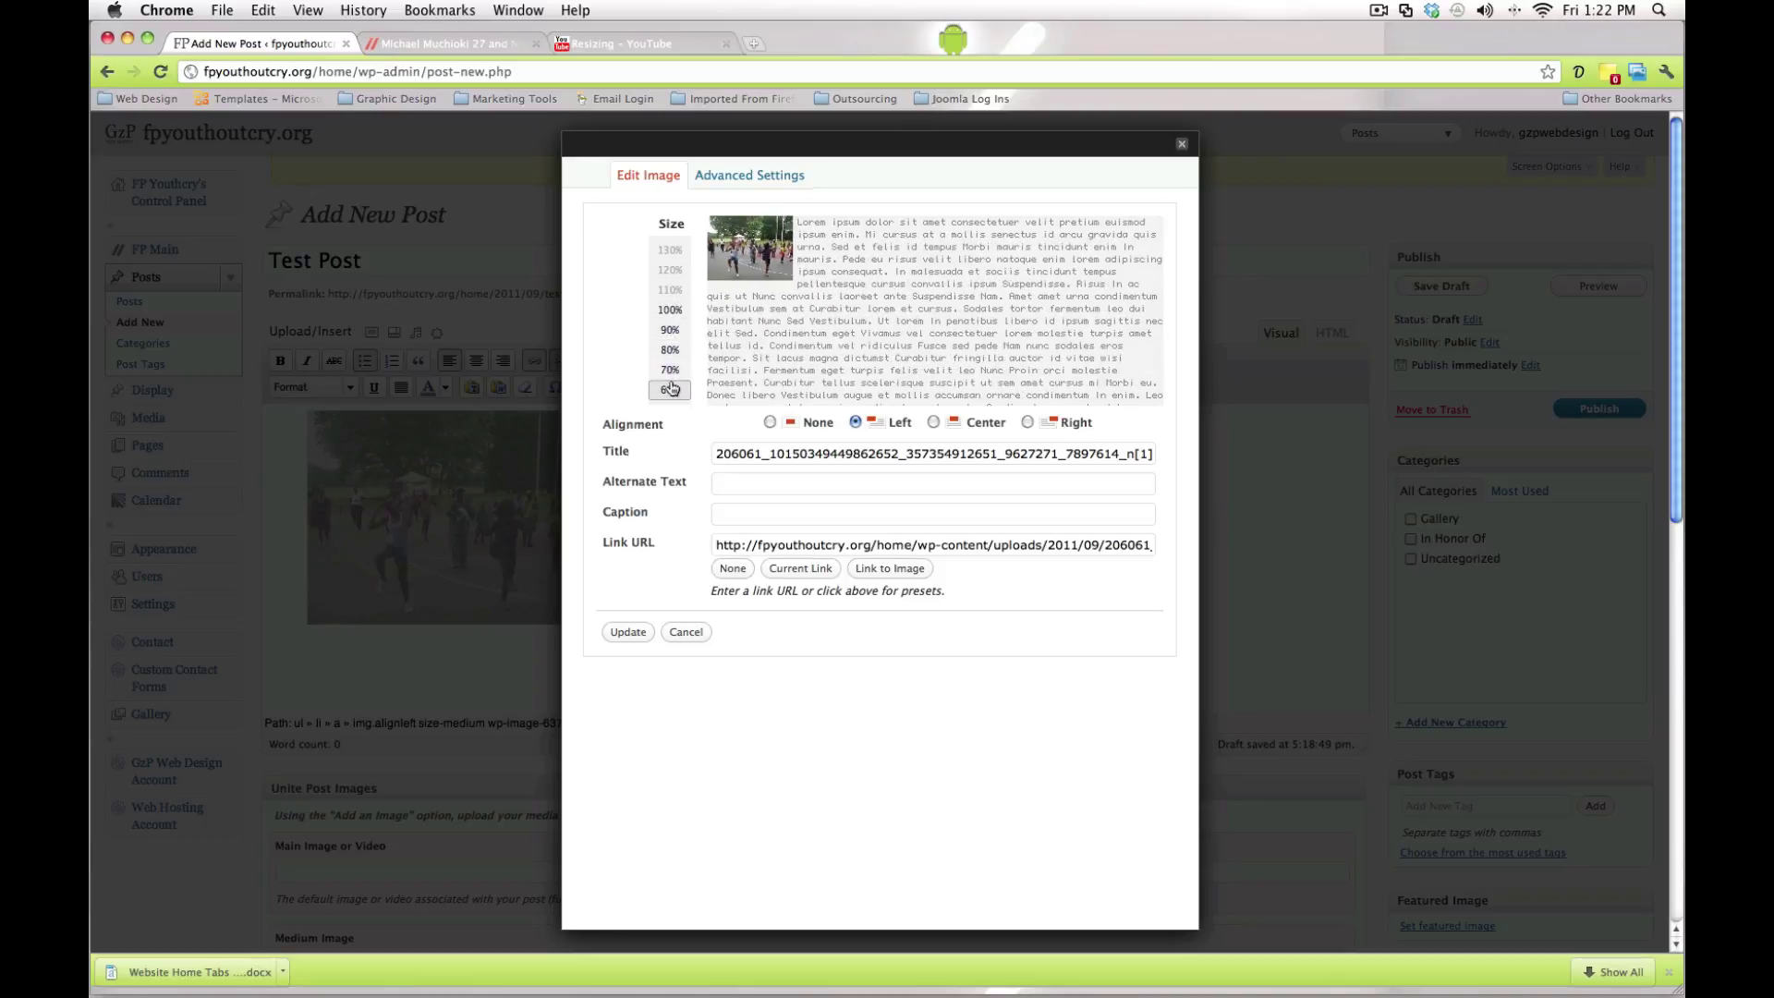
# Step: Try the None, Left, Center and Right alignments on the image and look over its title, alternate text and caption fields
pyautogui.click(770, 423)
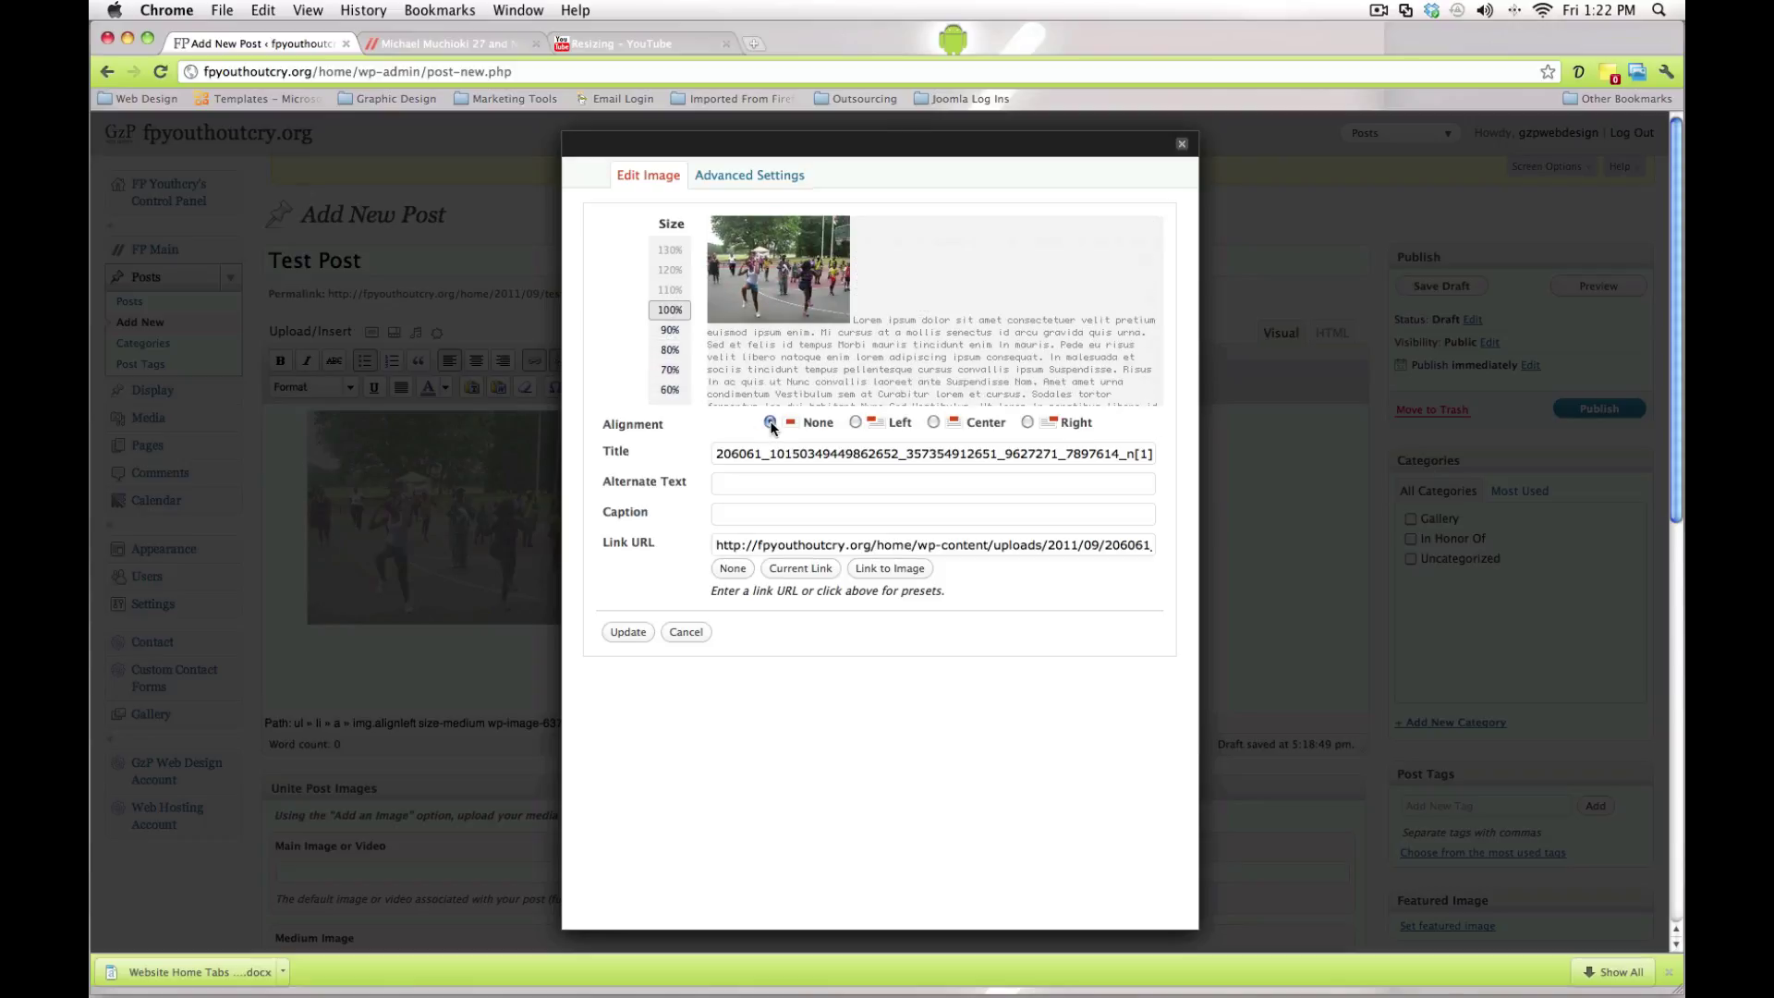
pyautogui.click(854, 422)
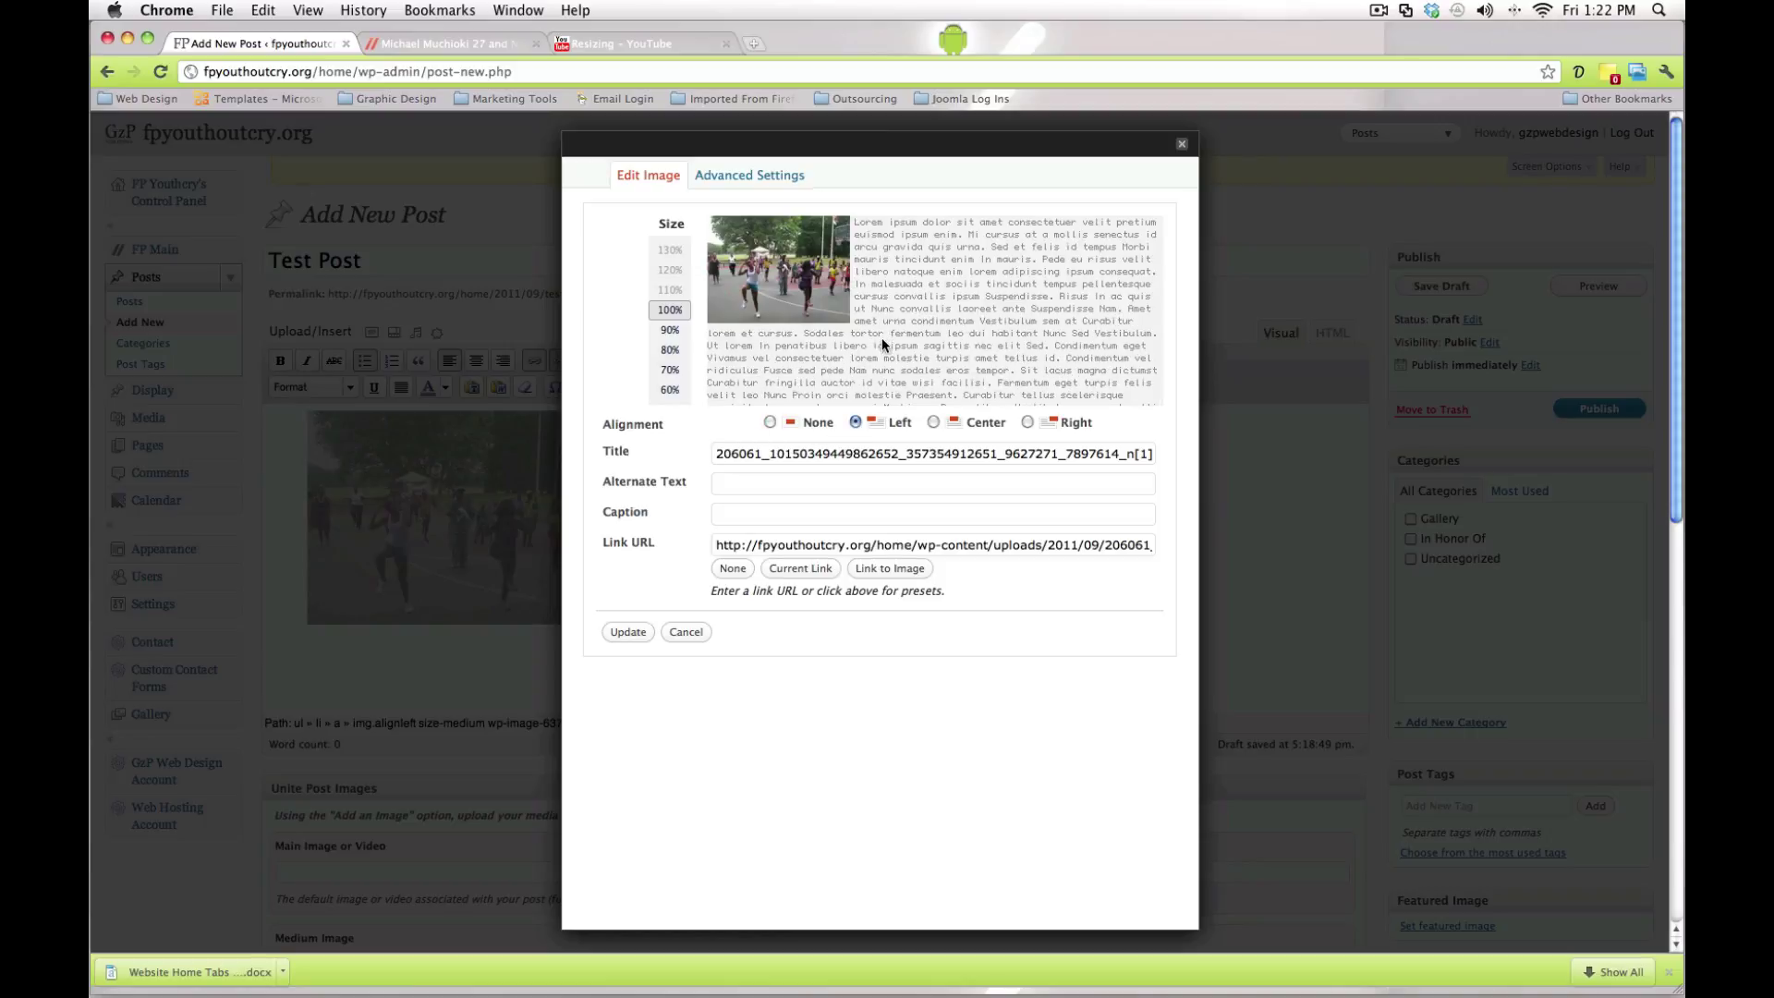
pyautogui.click(934, 423)
pyautogui.click(1028, 422)
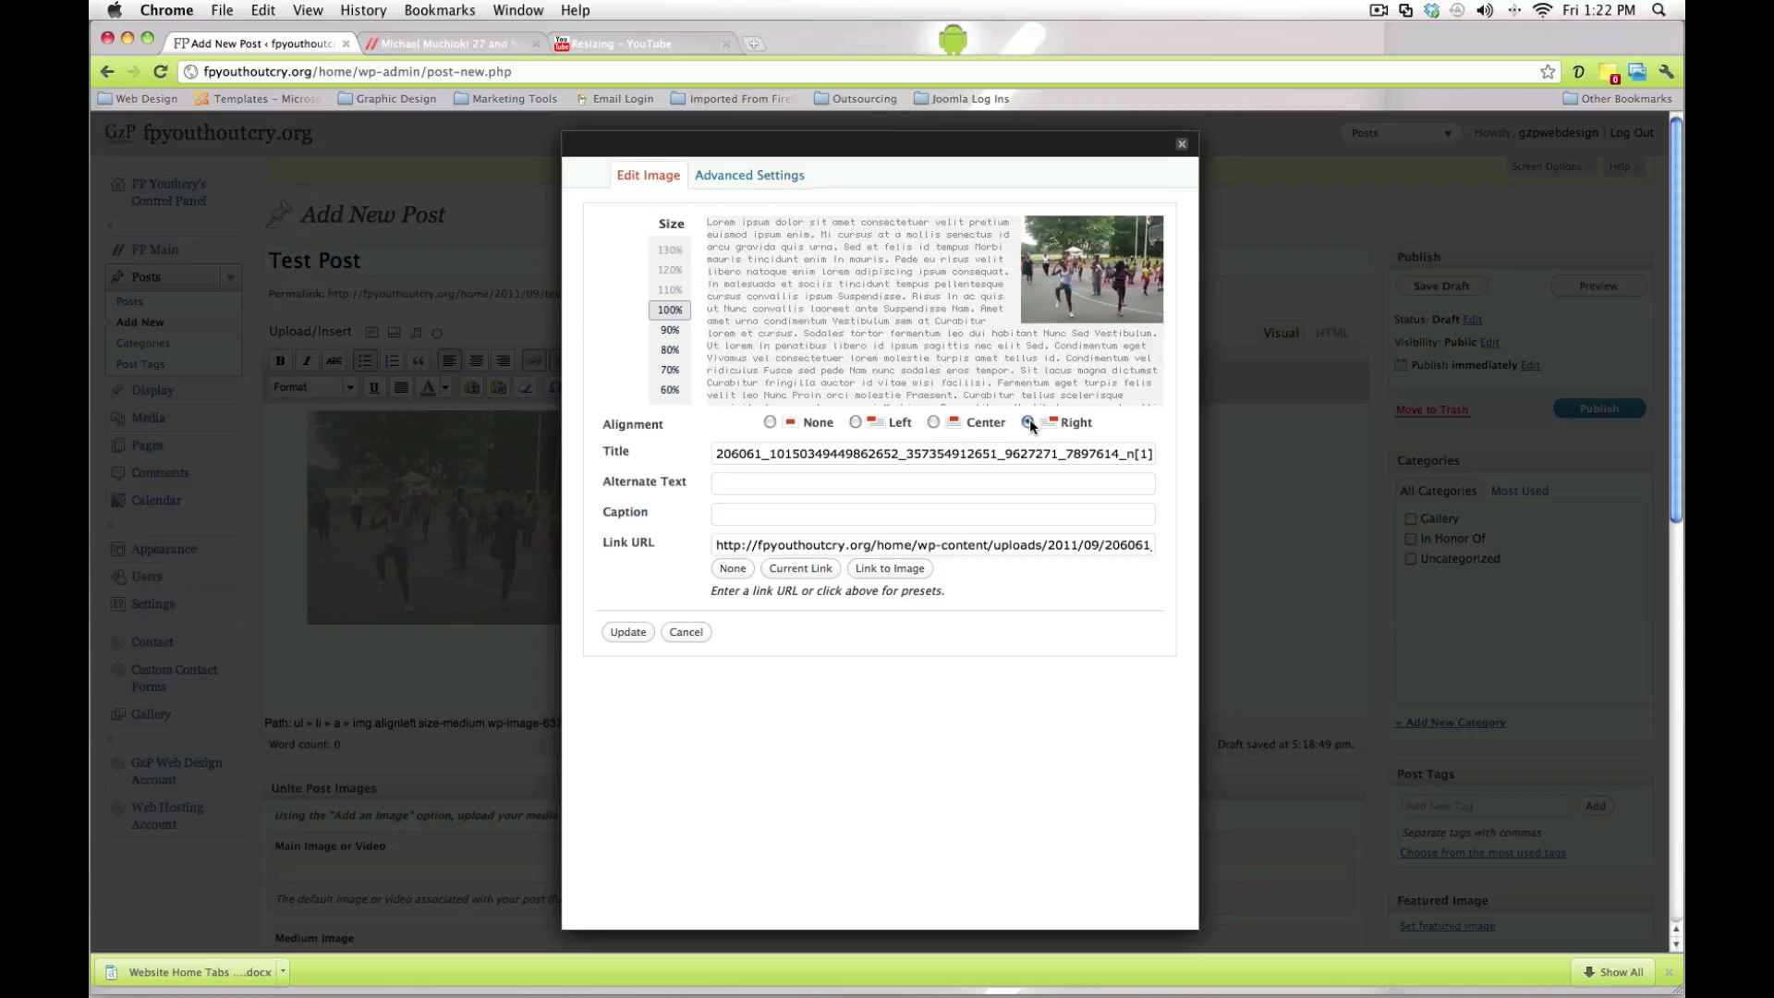
pyautogui.tripleClick(744, 459)
pyautogui.press('Tab')
pyautogui.click(767, 515)
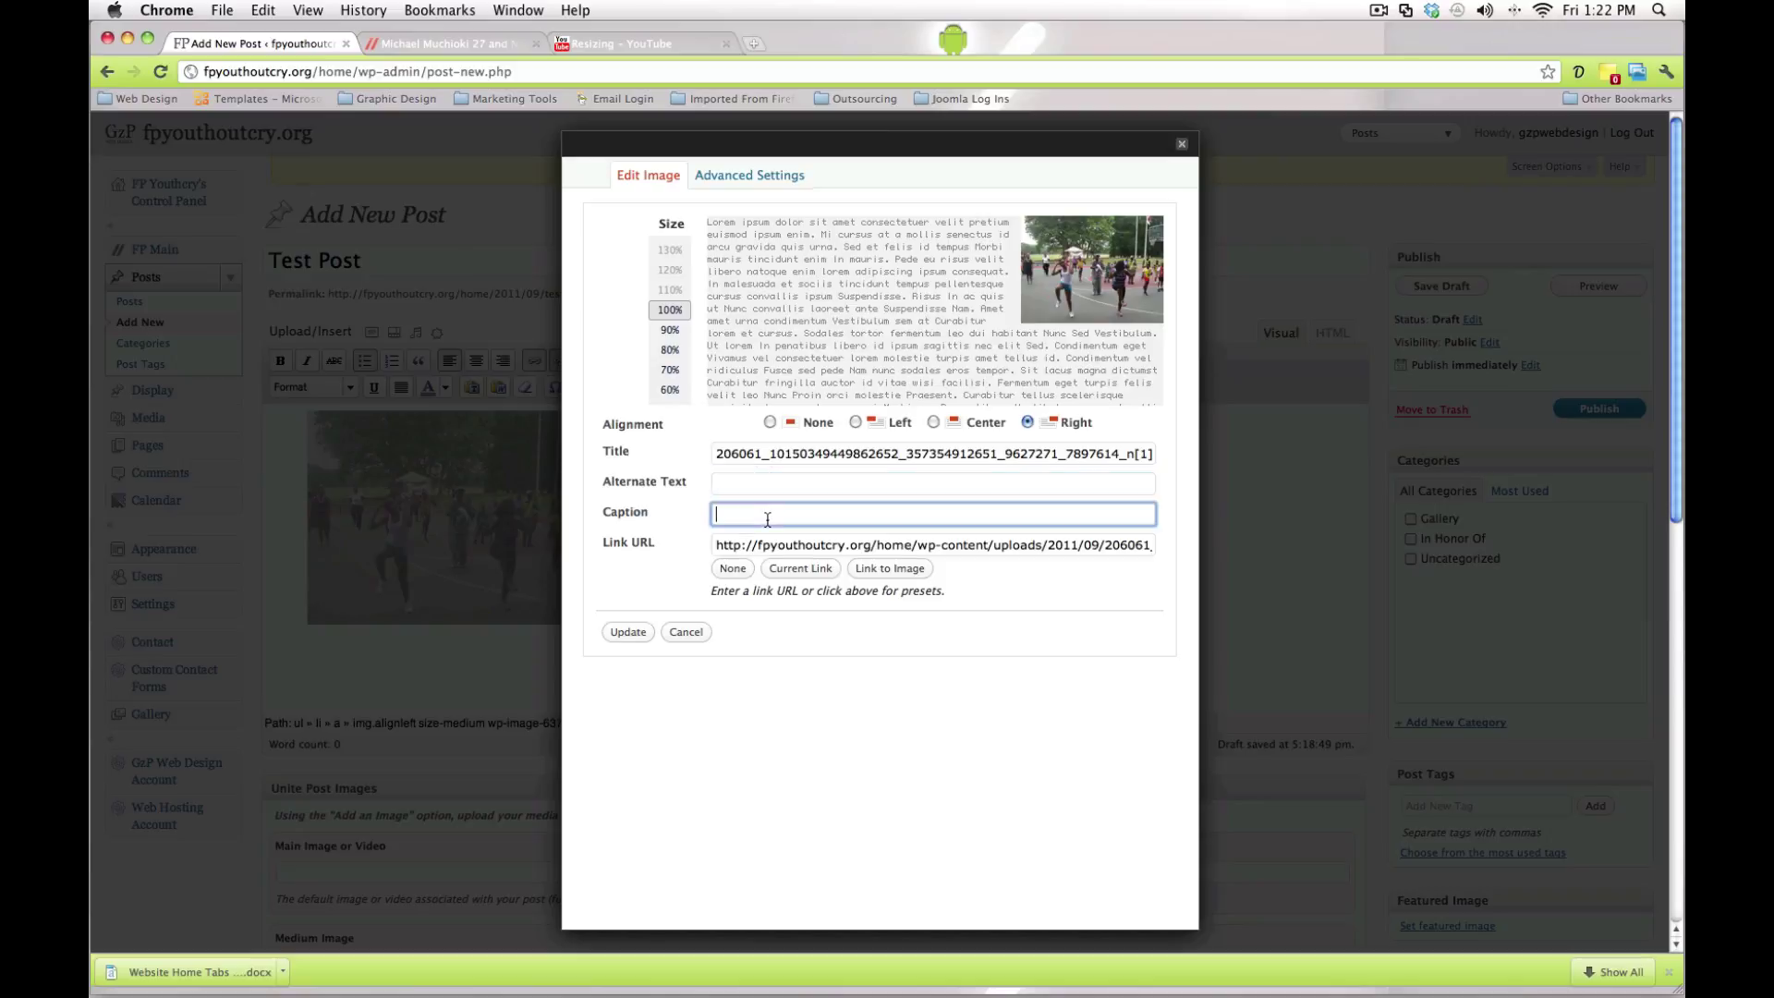
pyautogui.click(818, 627)
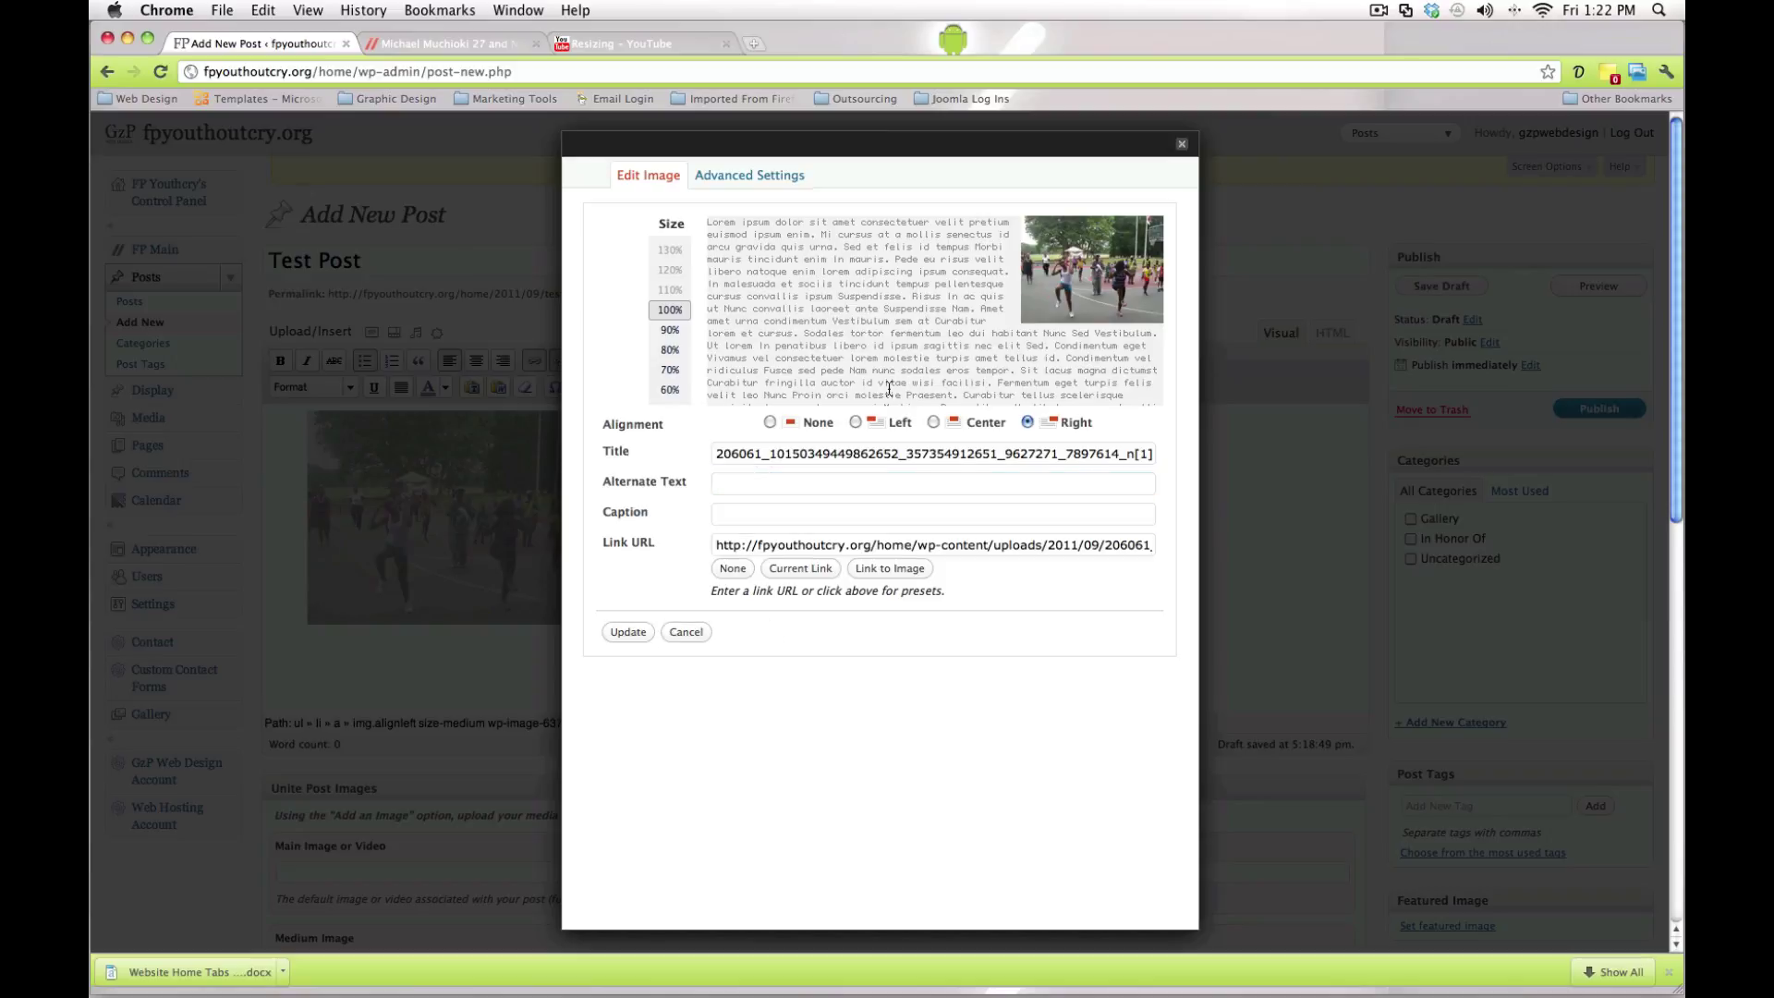
# Step: Set the image's alignment to Left and update it in the post
pyautogui.click(856, 421)
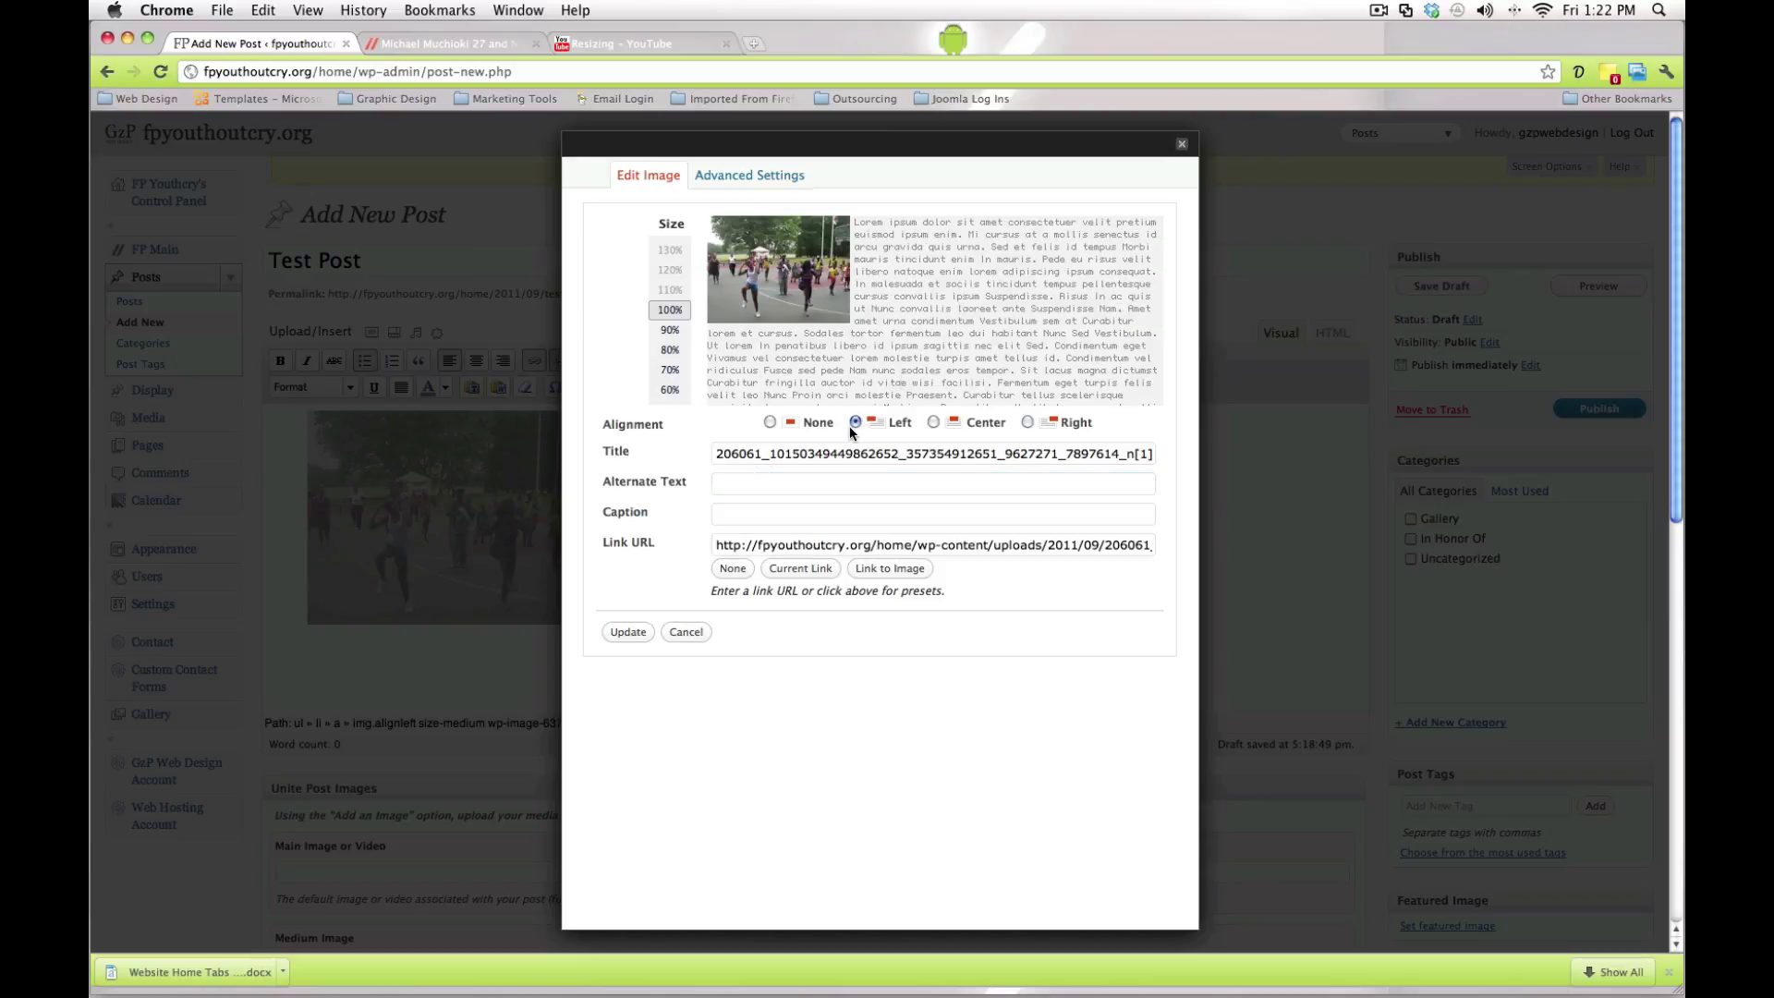
pyautogui.click(628, 631)
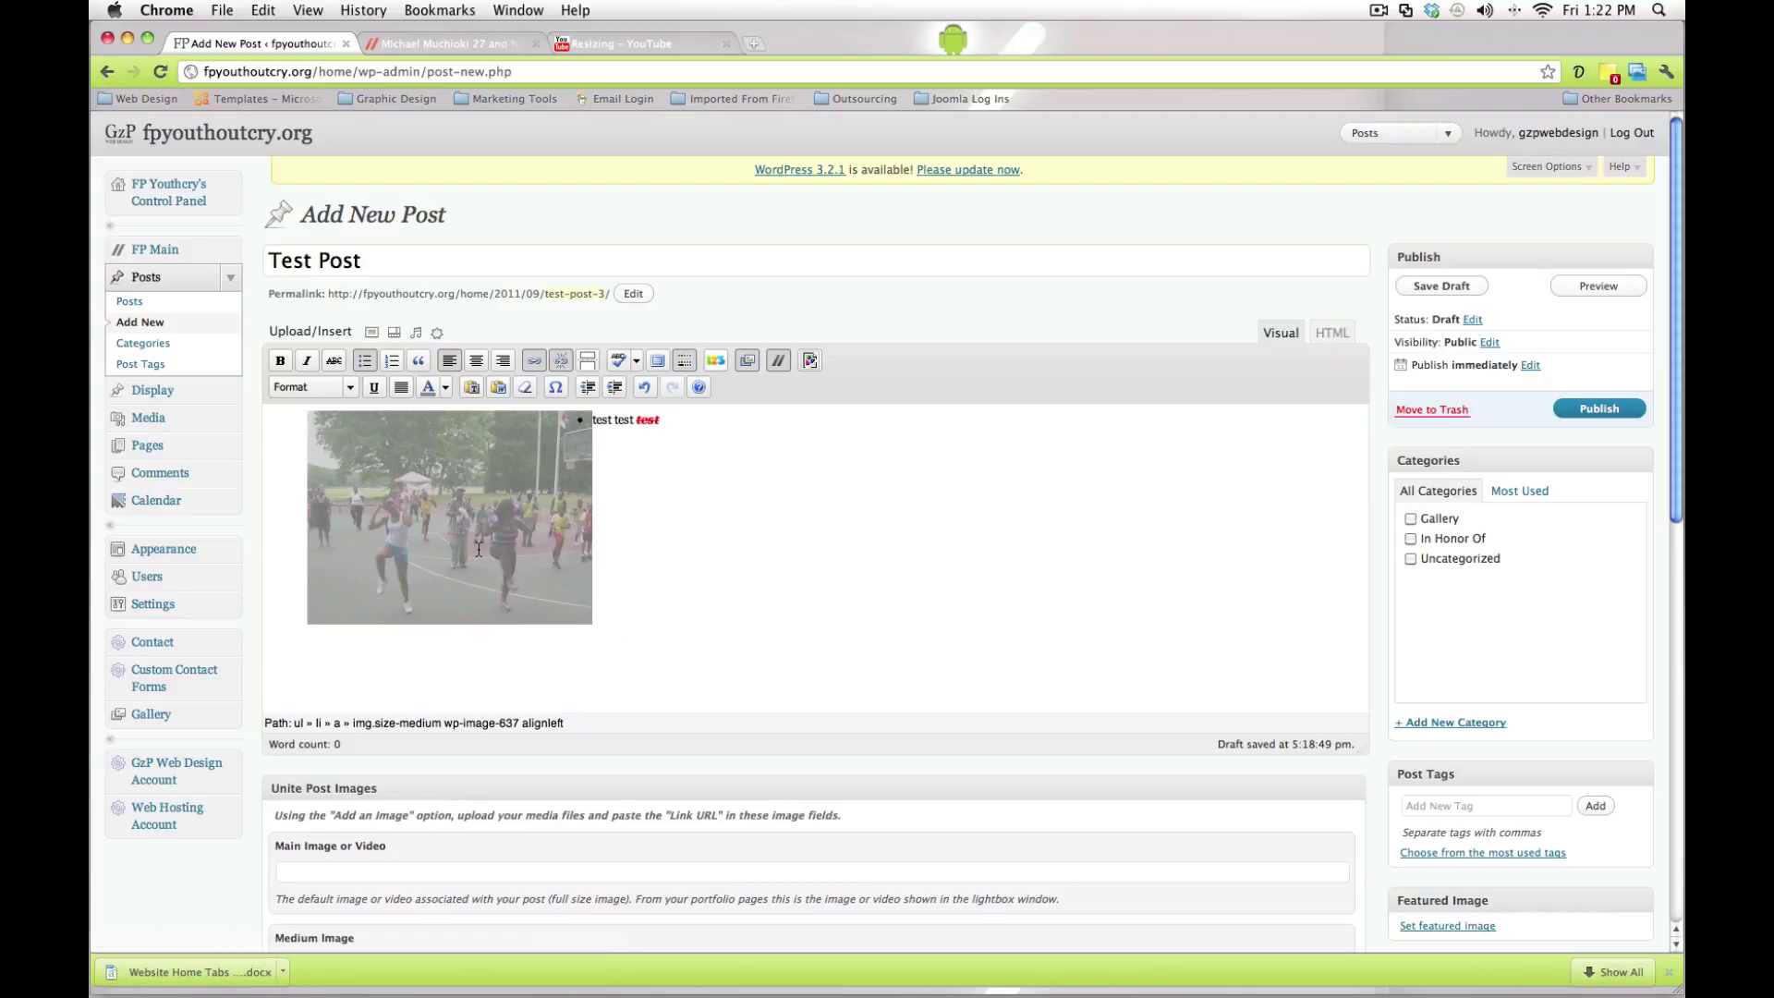
pyautogui.click(661, 537)
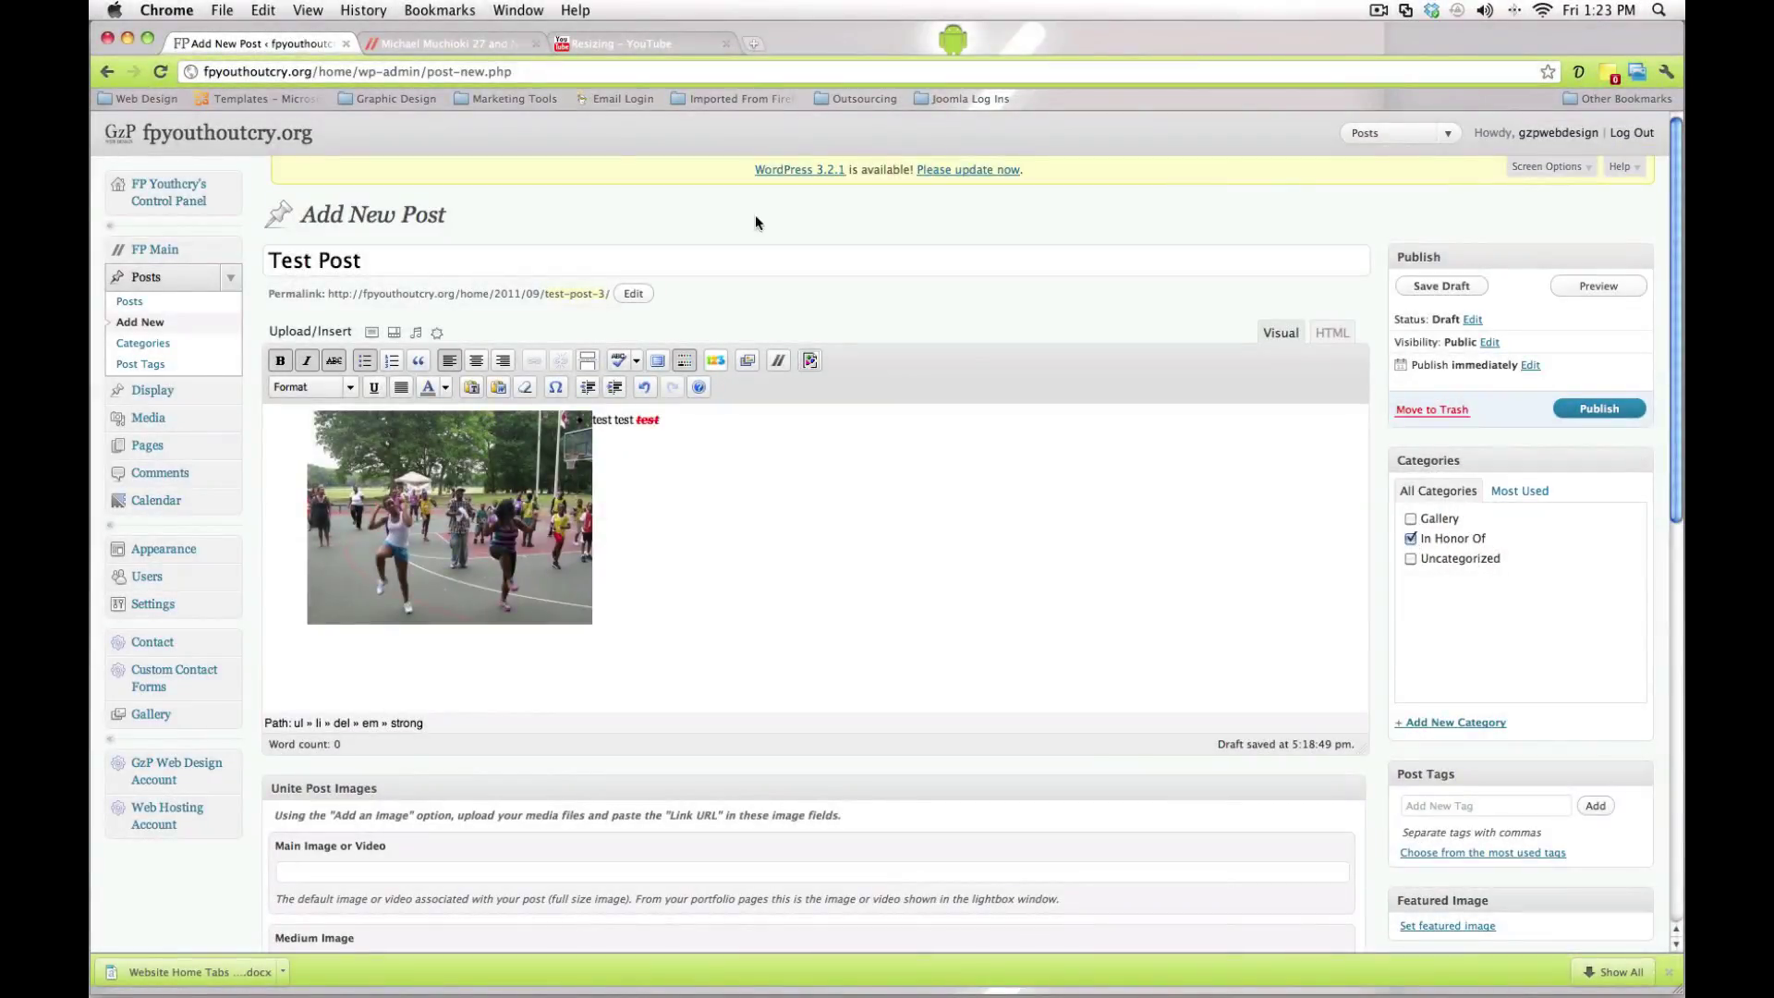
# Step: Look over the published tribute post on the live FP Youthoutcry site and open the site's In Honor Of page
pyautogui.click(460, 46)
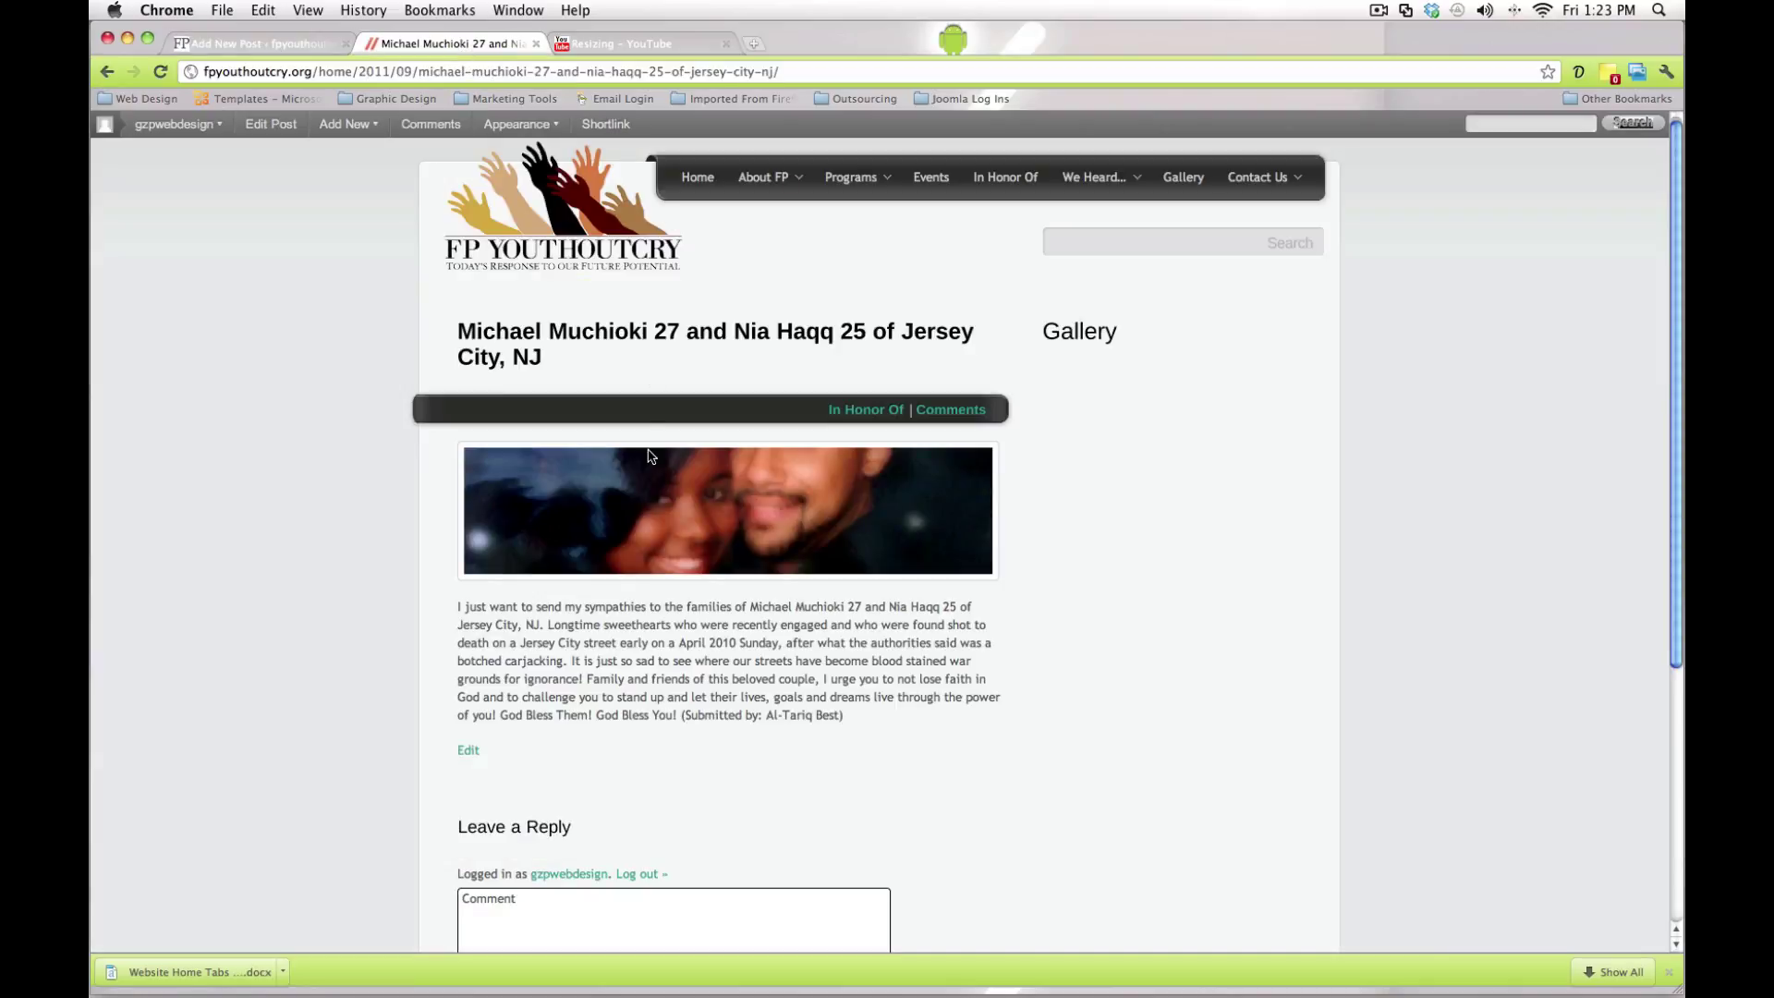
pyautogui.scroll(-3, 647, 459)
pyautogui.scroll(3, 647, 458)
pyautogui.click(991, 185)
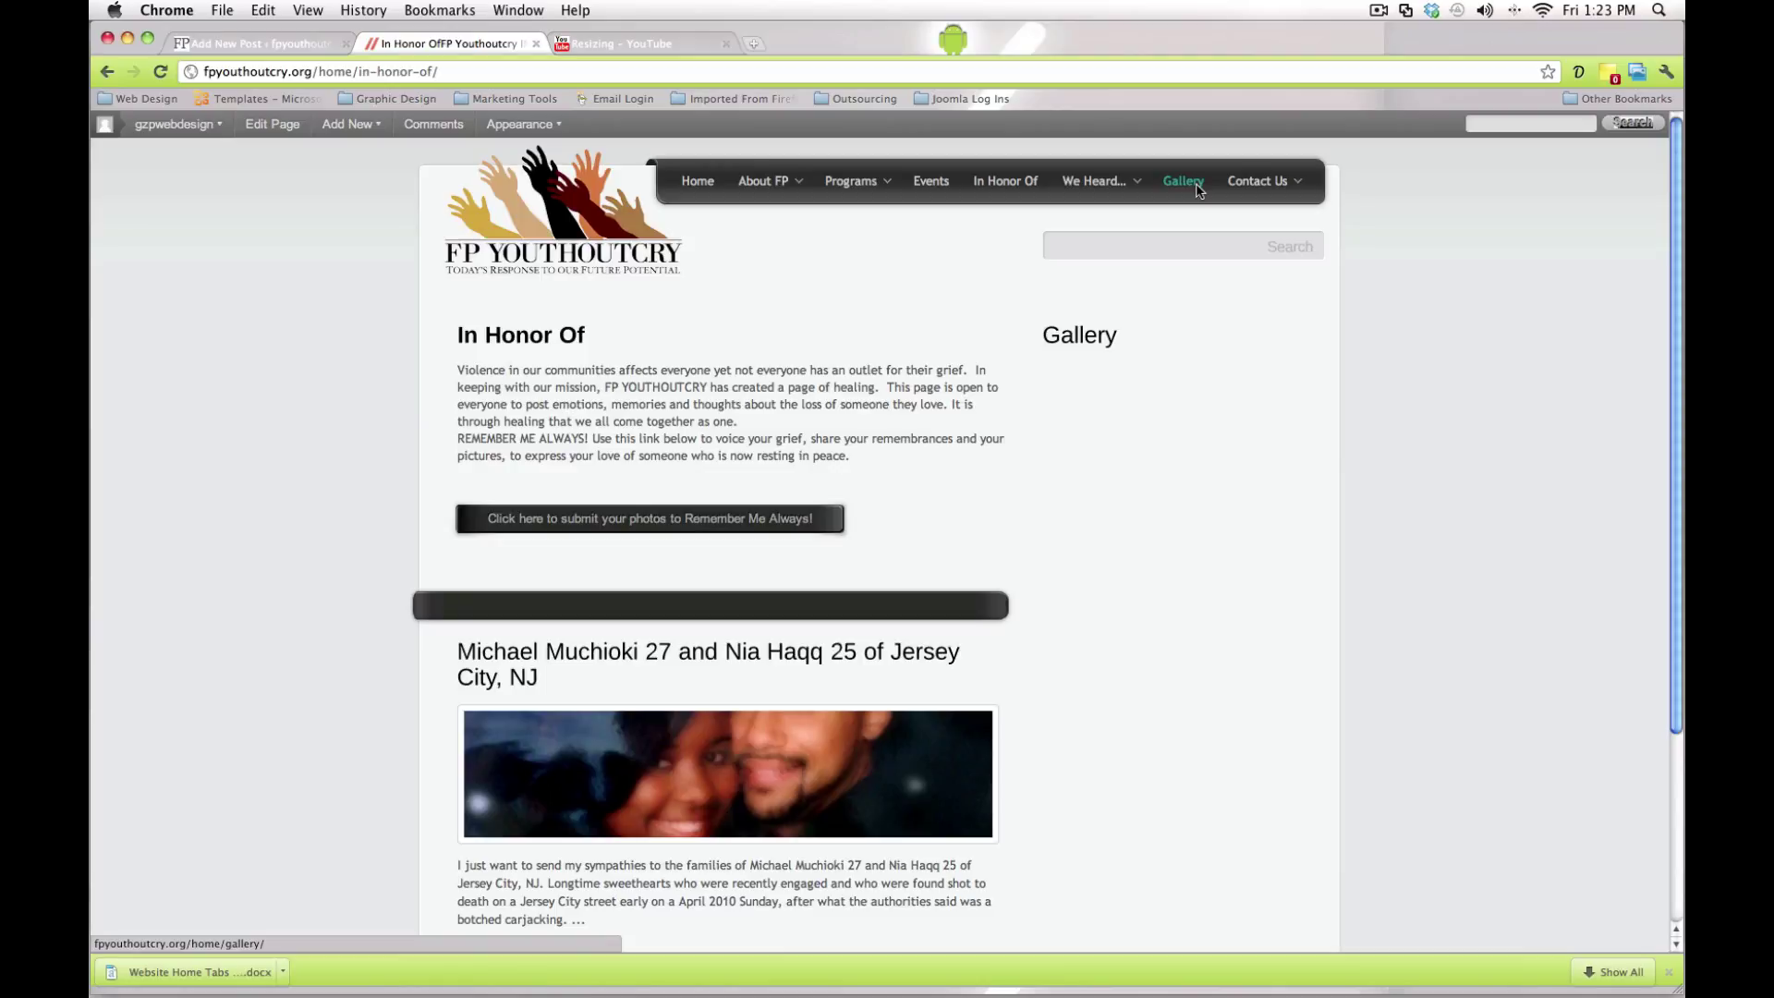
# Step: Open the live site's Hot Off Press page under We Heard... and look over its featured content
pyautogui.moveTo(1098, 183)
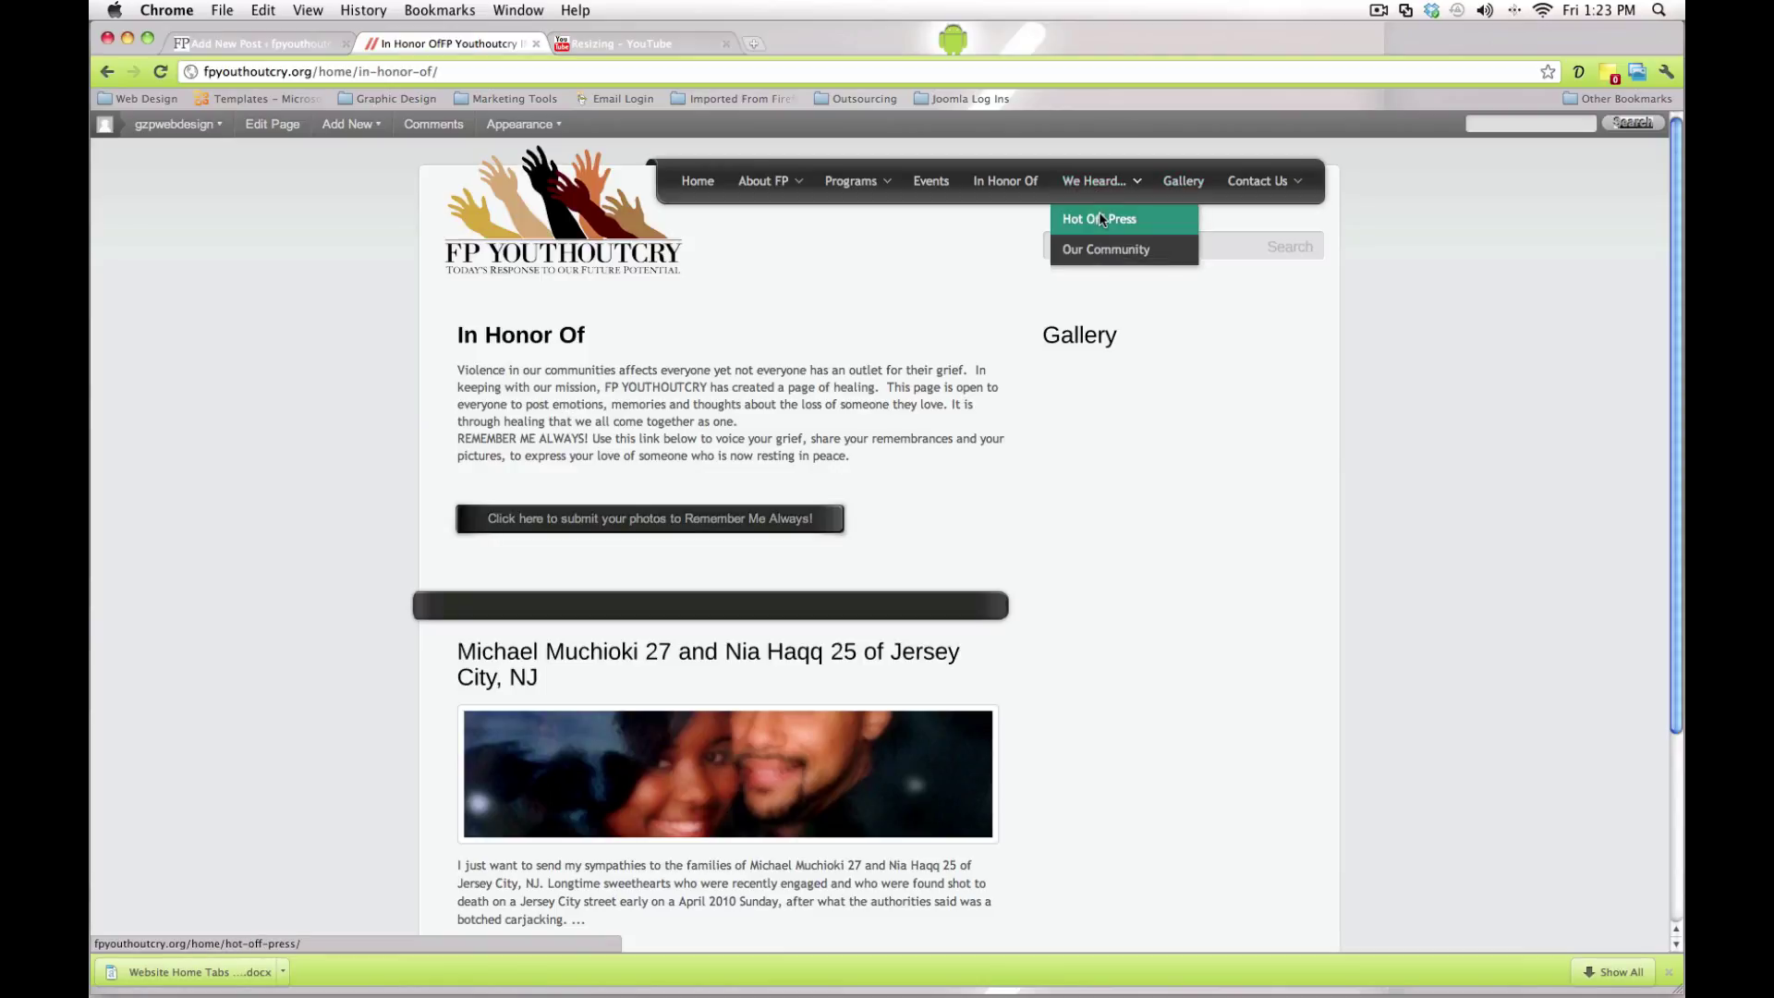
pyautogui.click(1101, 219)
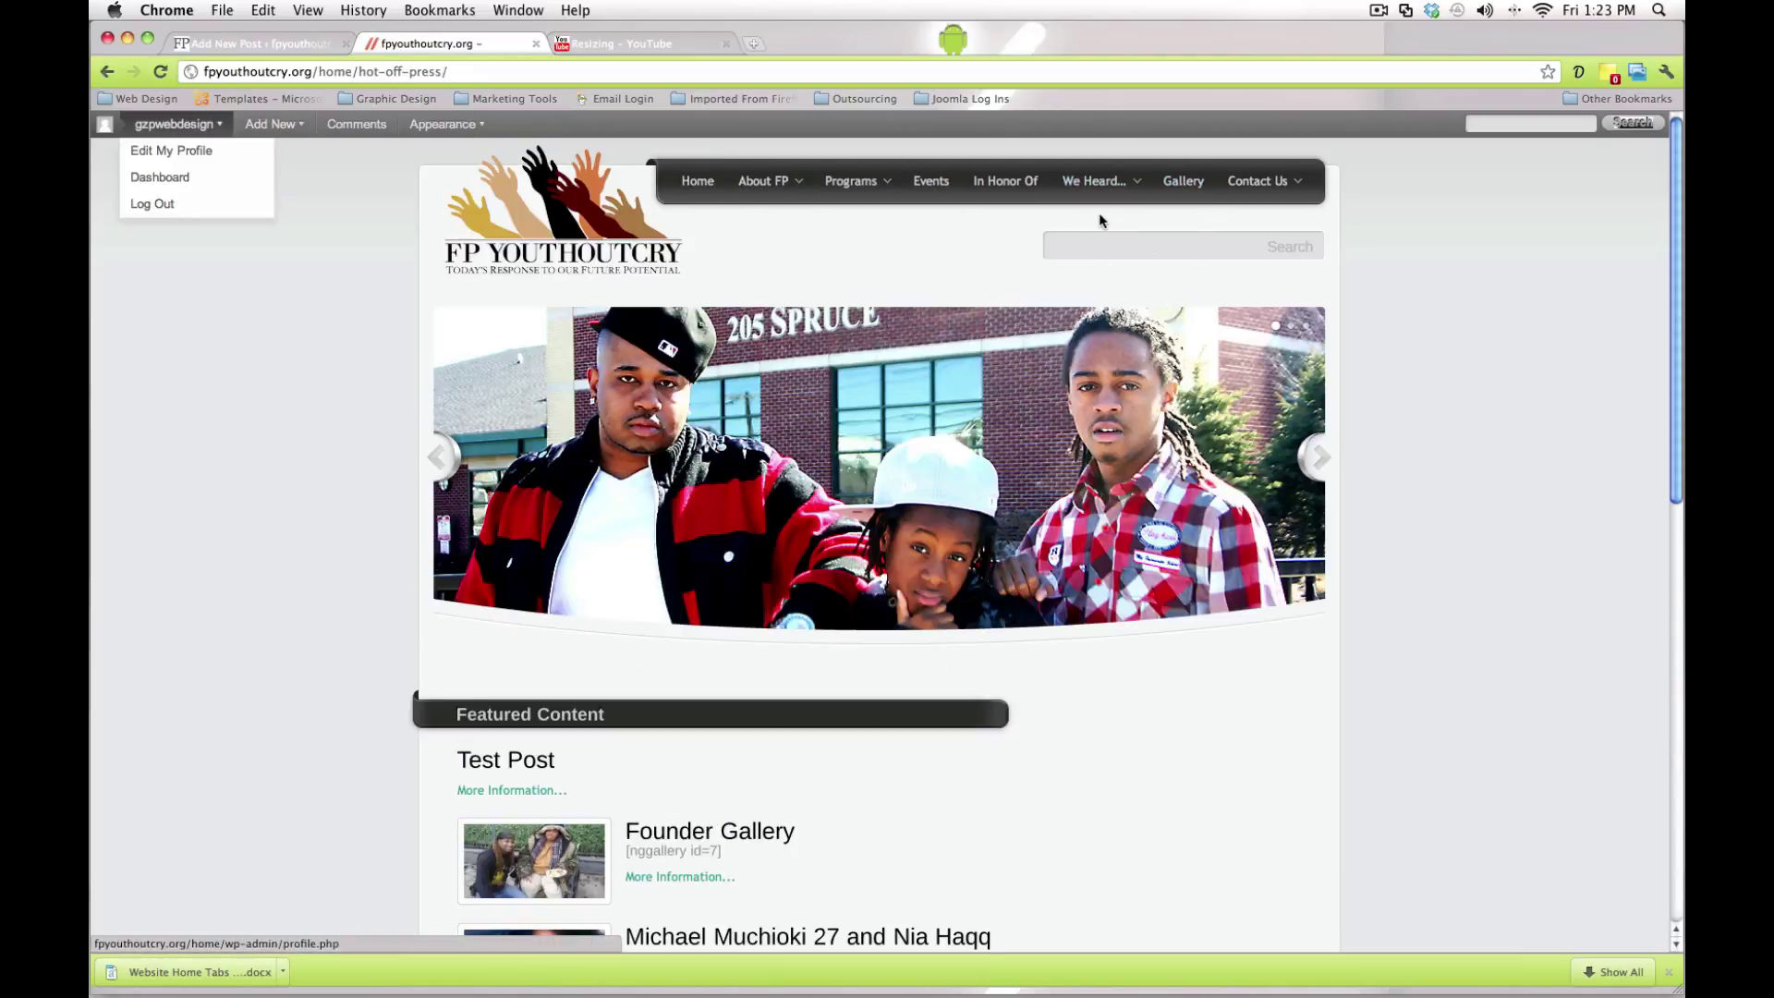
pyautogui.scroll(-5, 938, 462)
pyautogui.scroll(5, 717, 500)
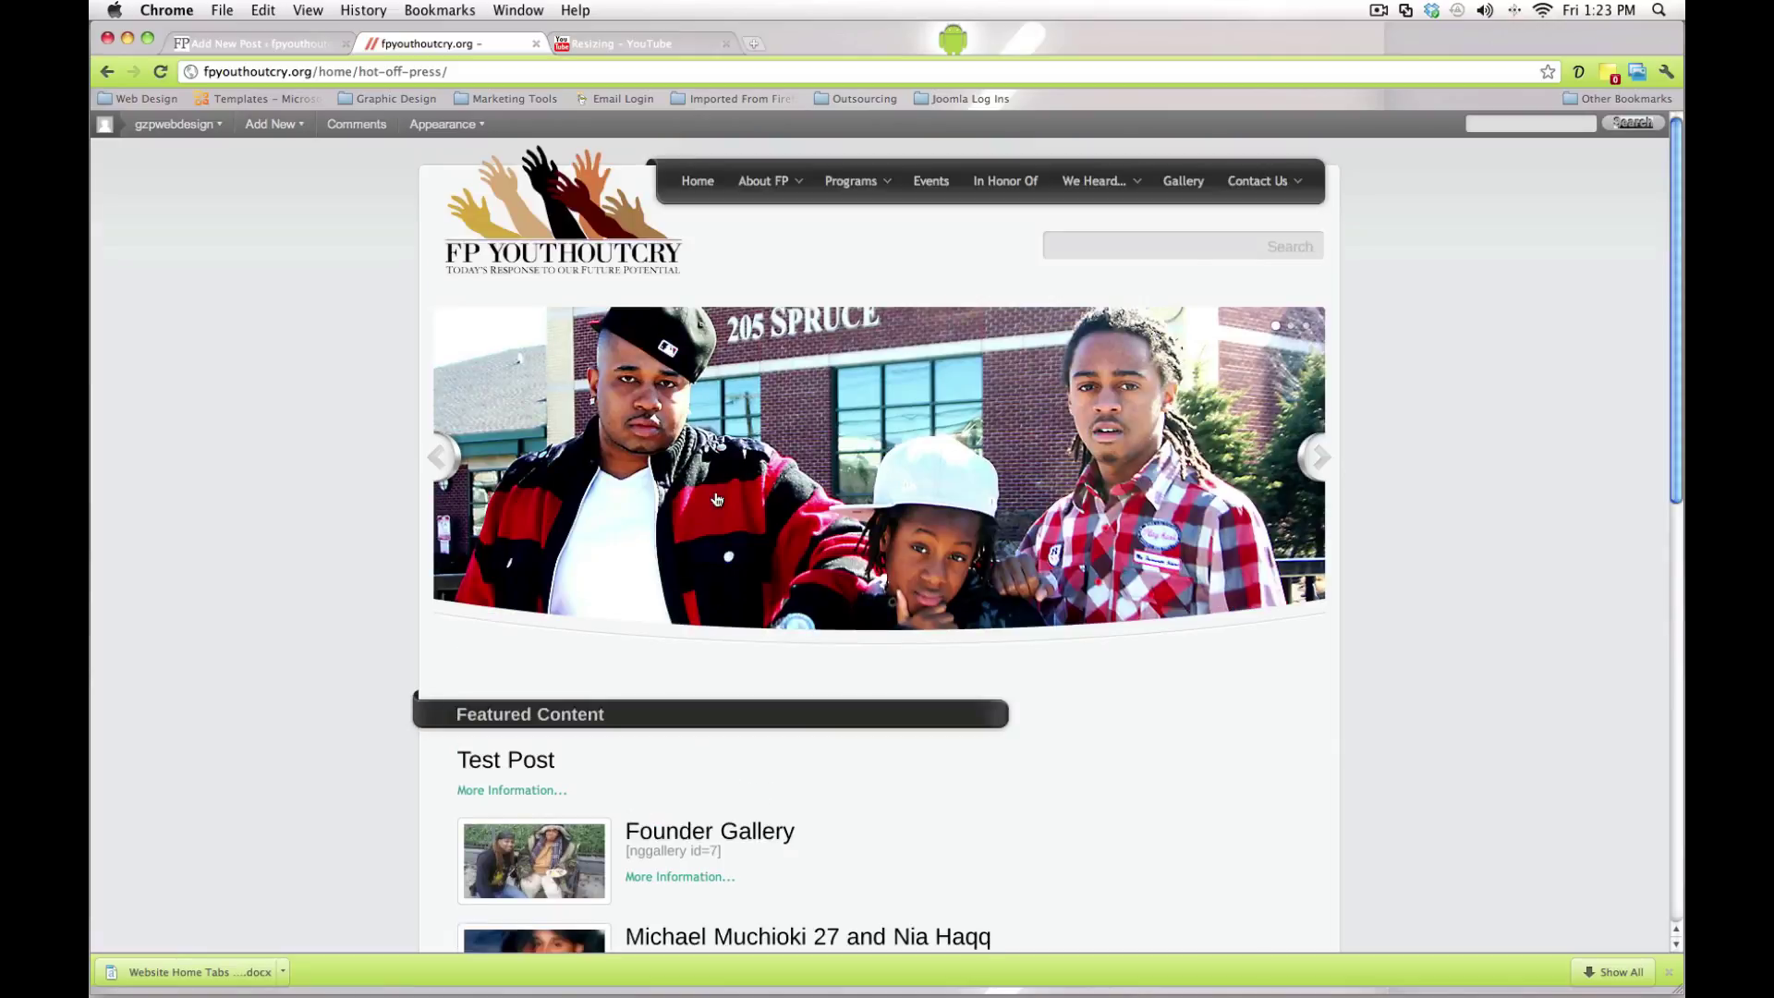
# Step: Return to the Test Post editor and open the new category form to look over its name and parent category fields
pyautogui.click(251, 46)
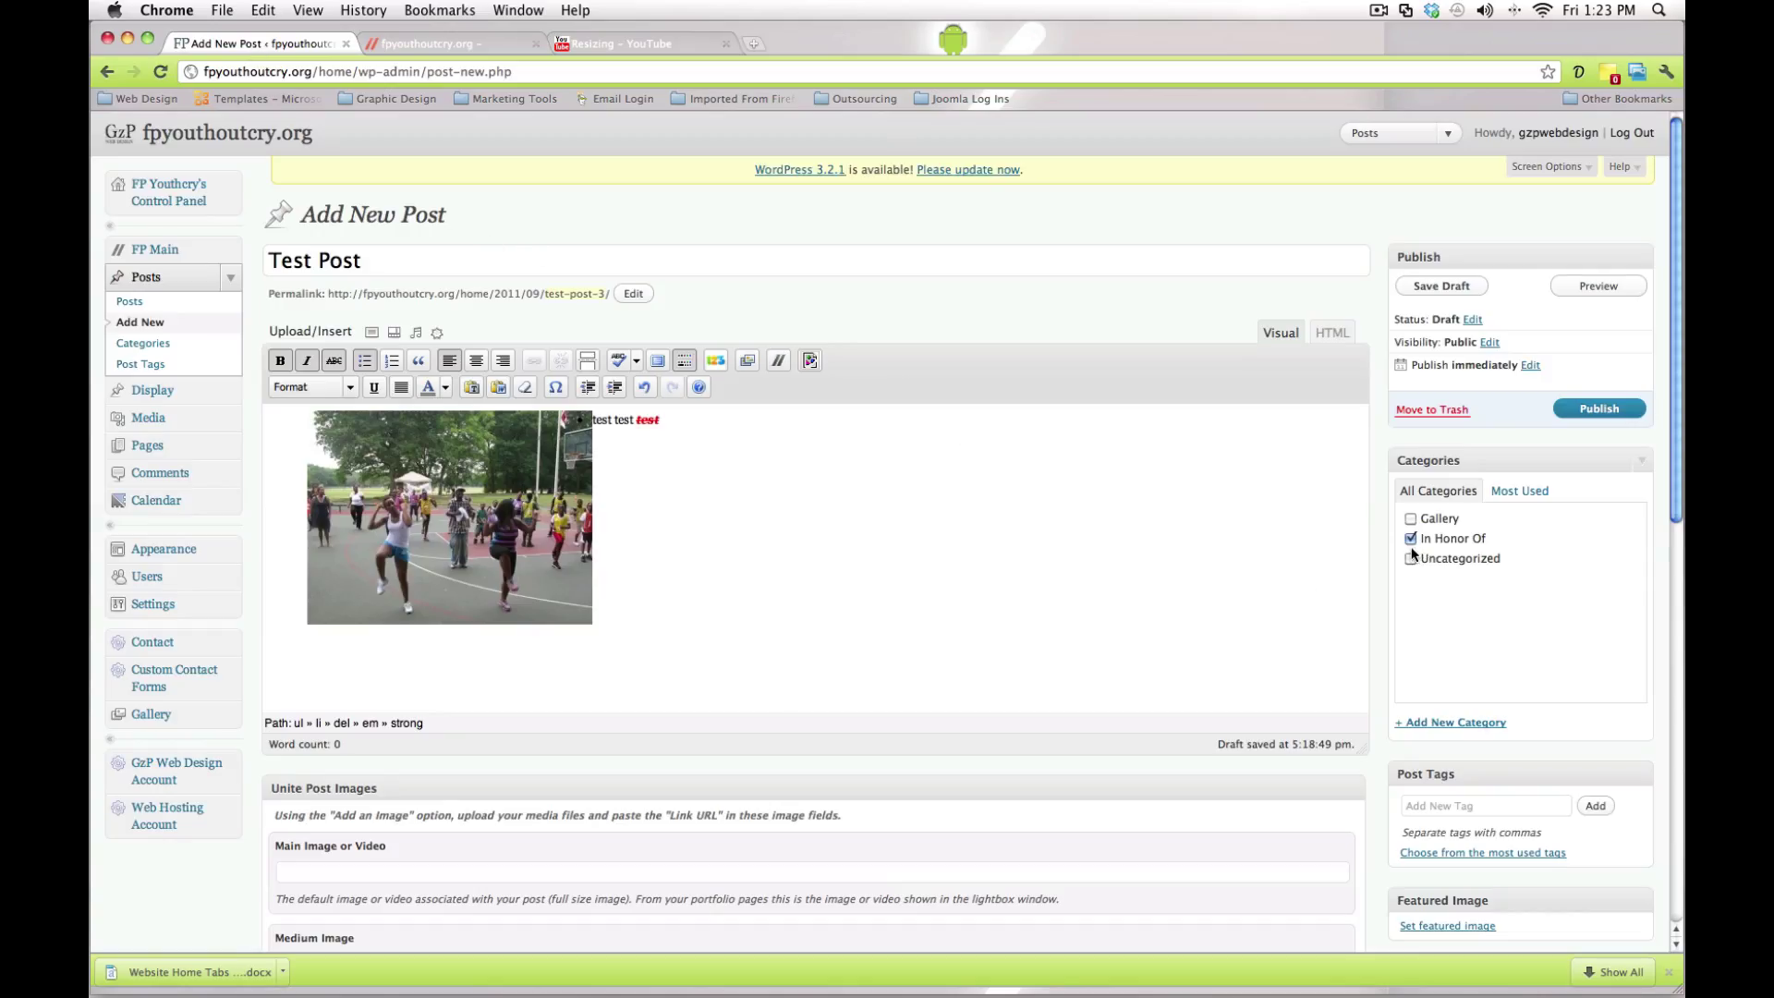
pyautogui.scroll(-2, 1339, 549)
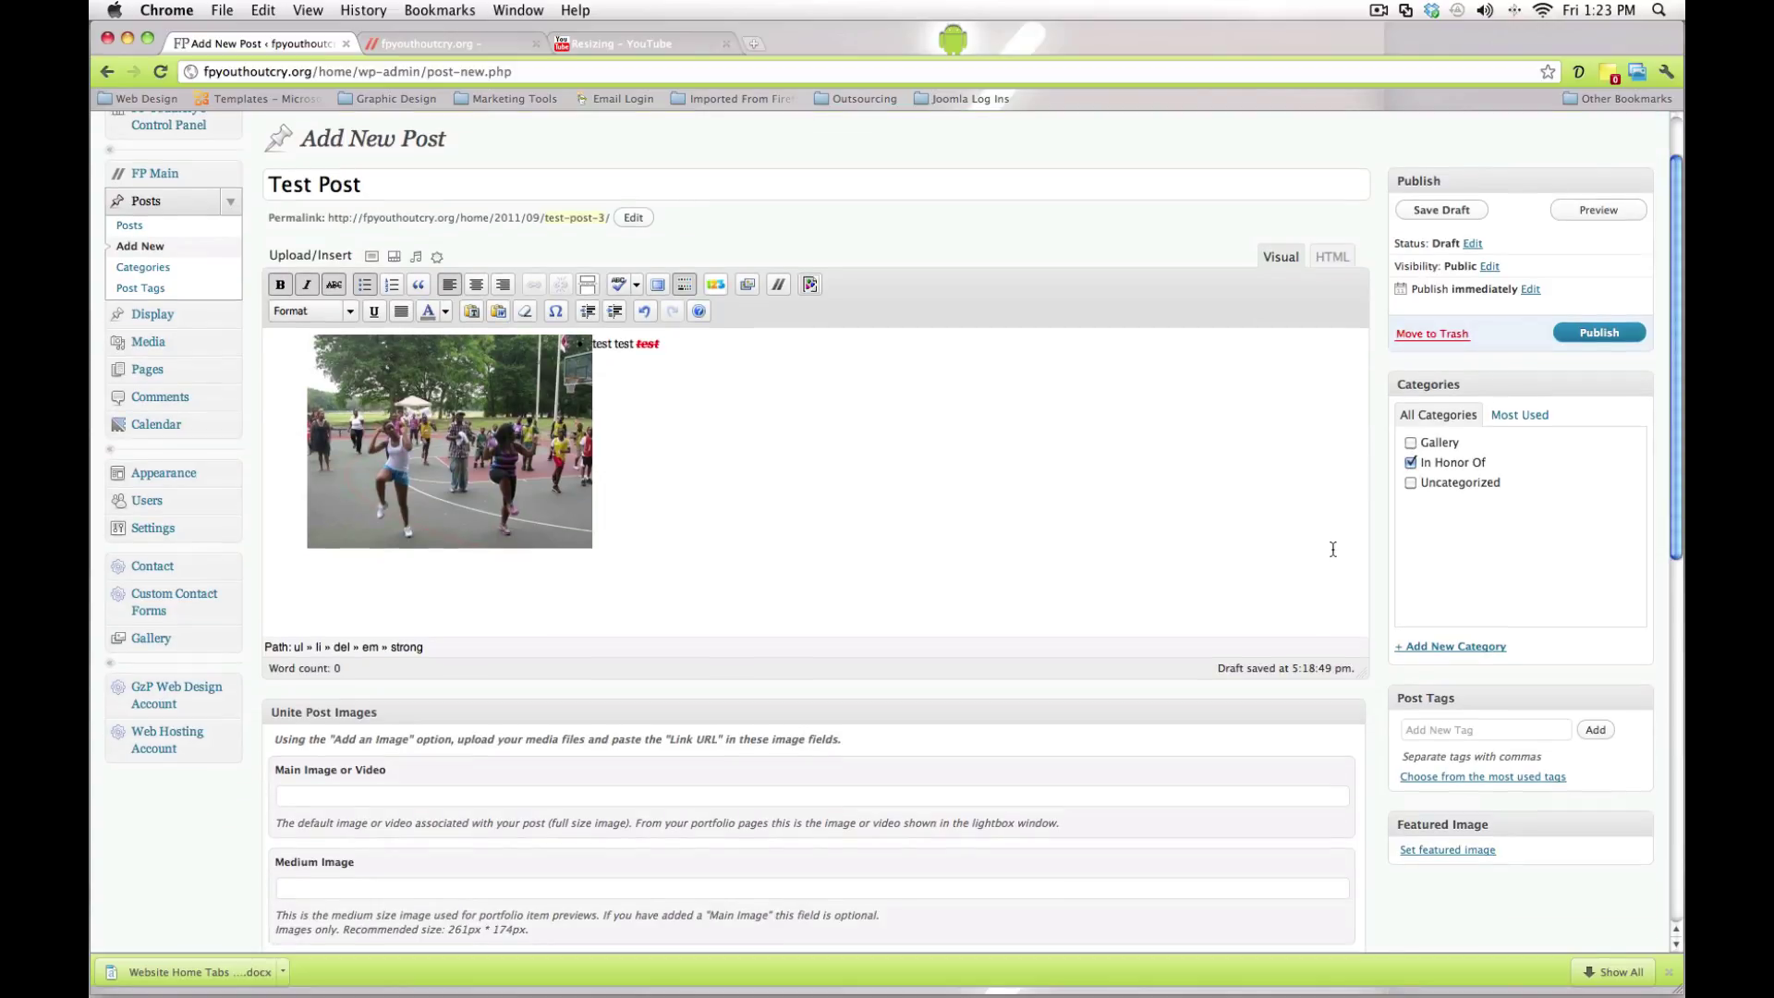
pyautogui.scroll(-2, 1333, 548)
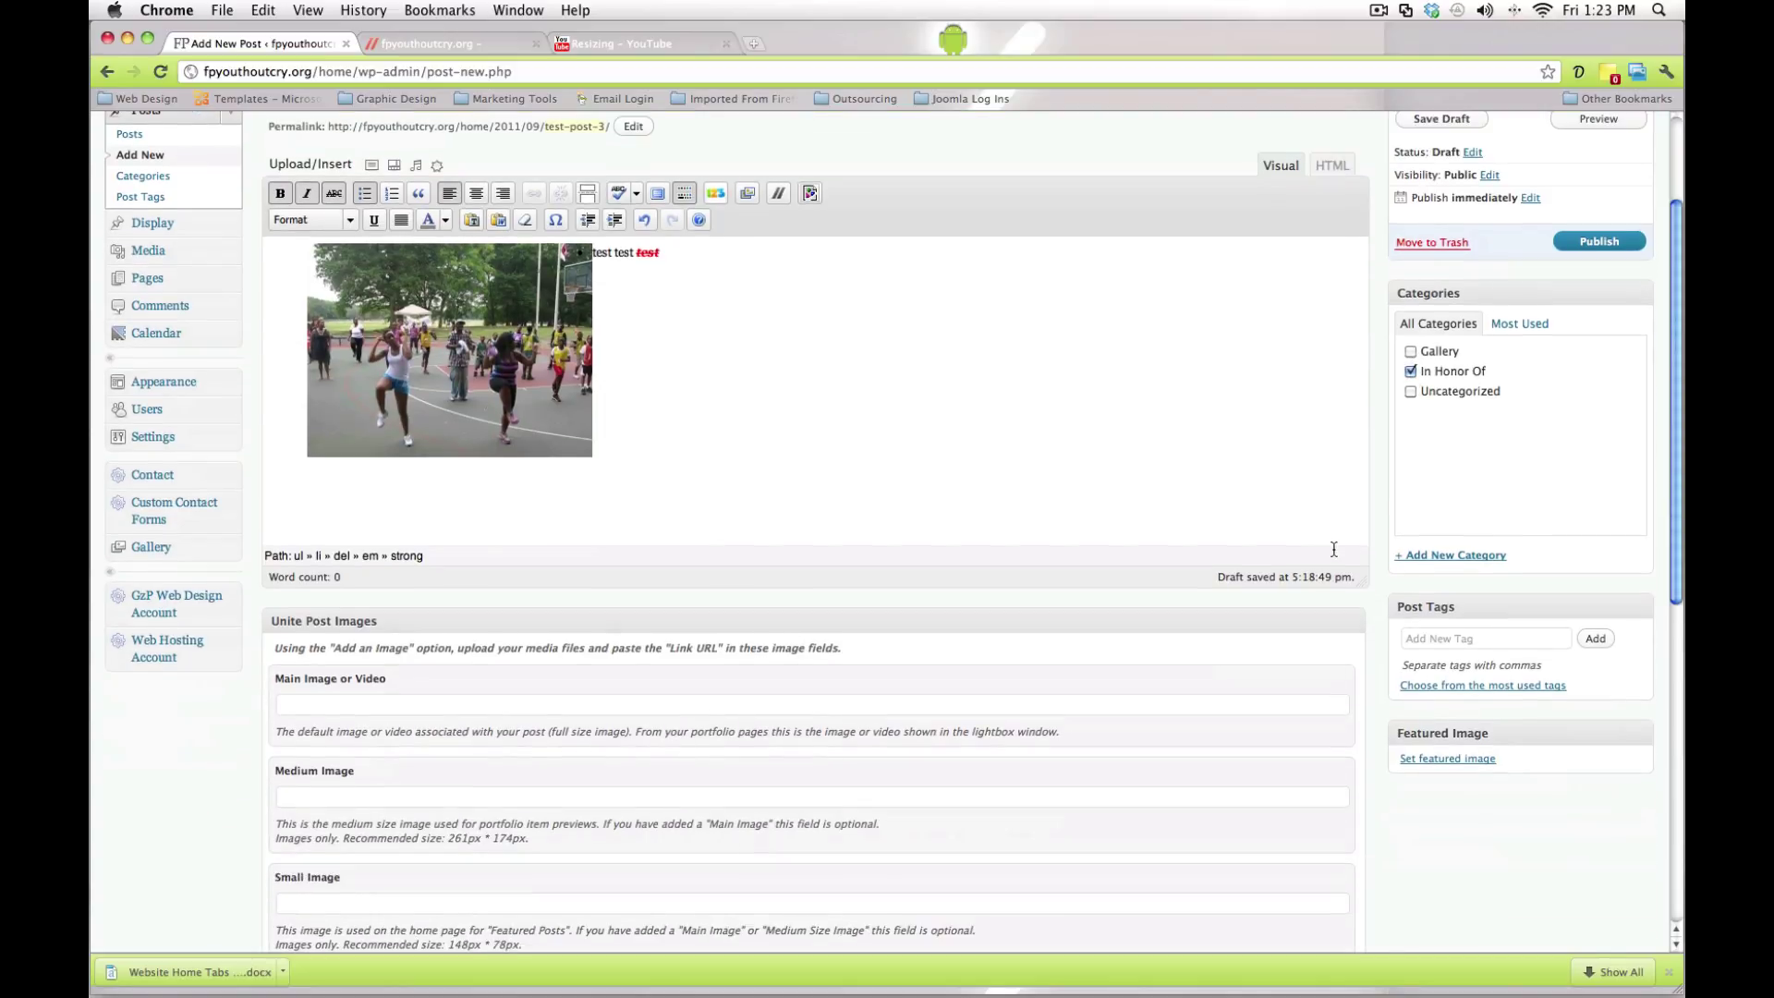
pyautogui.click(1430, 557)
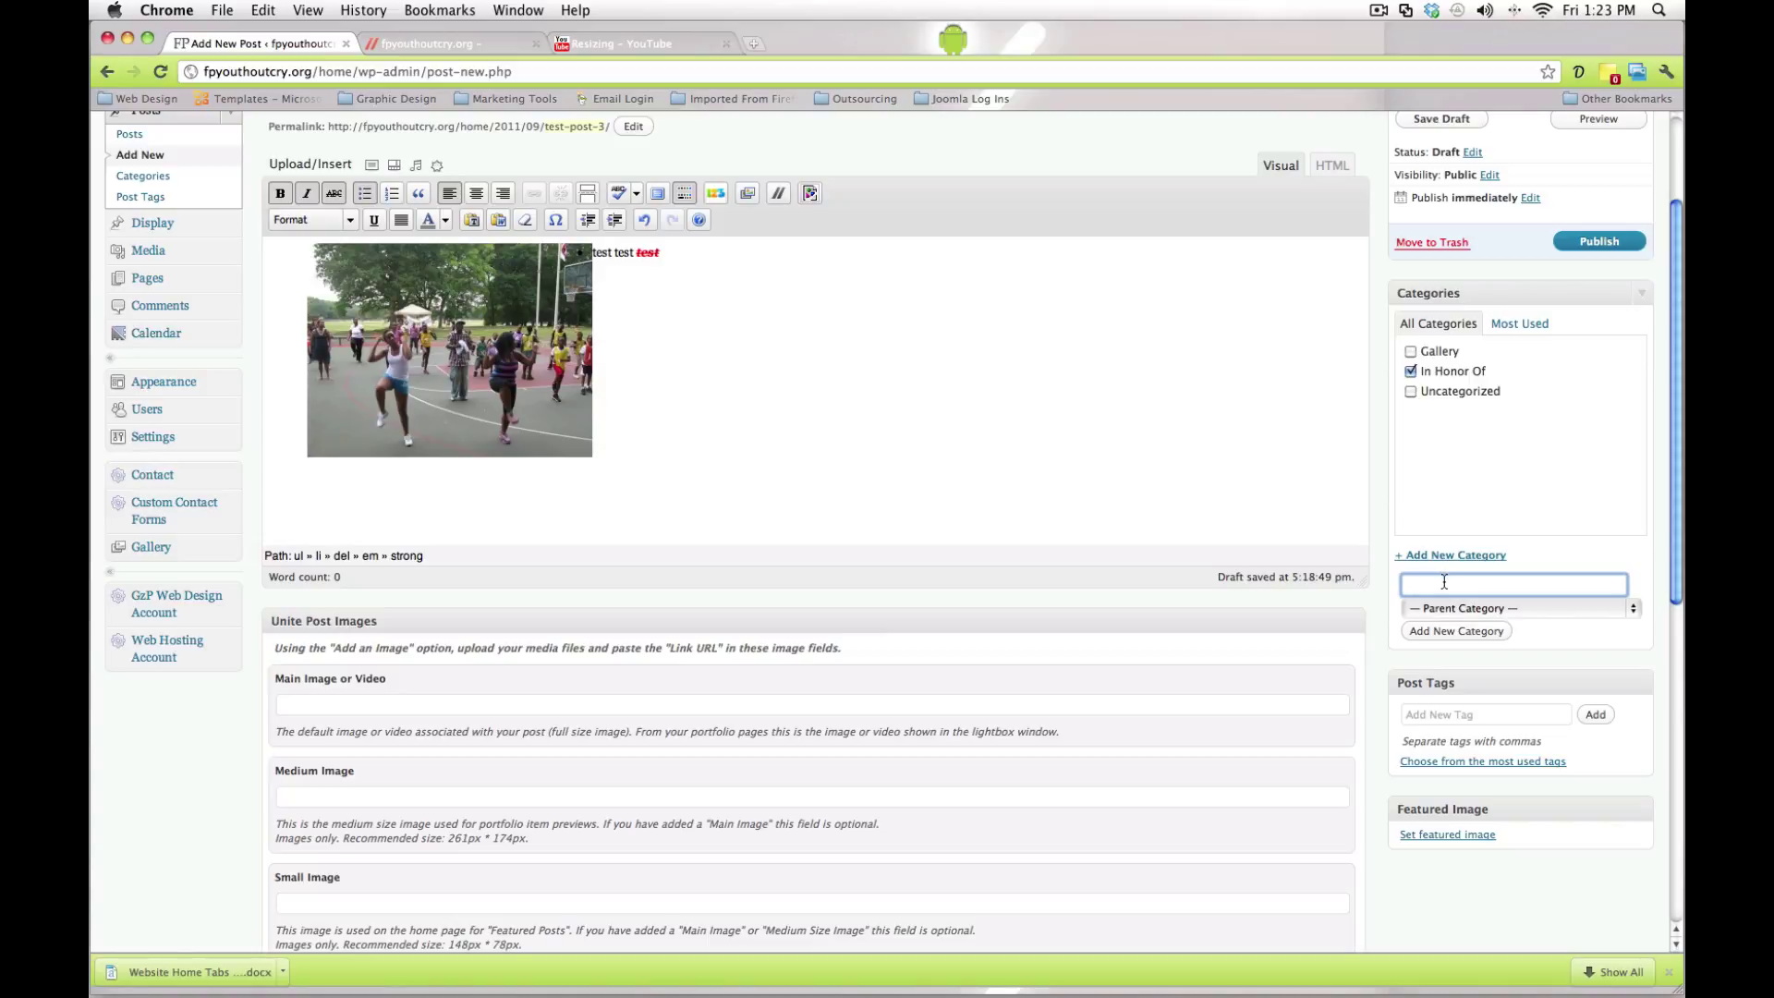
pyautogui.click(1444, 583)
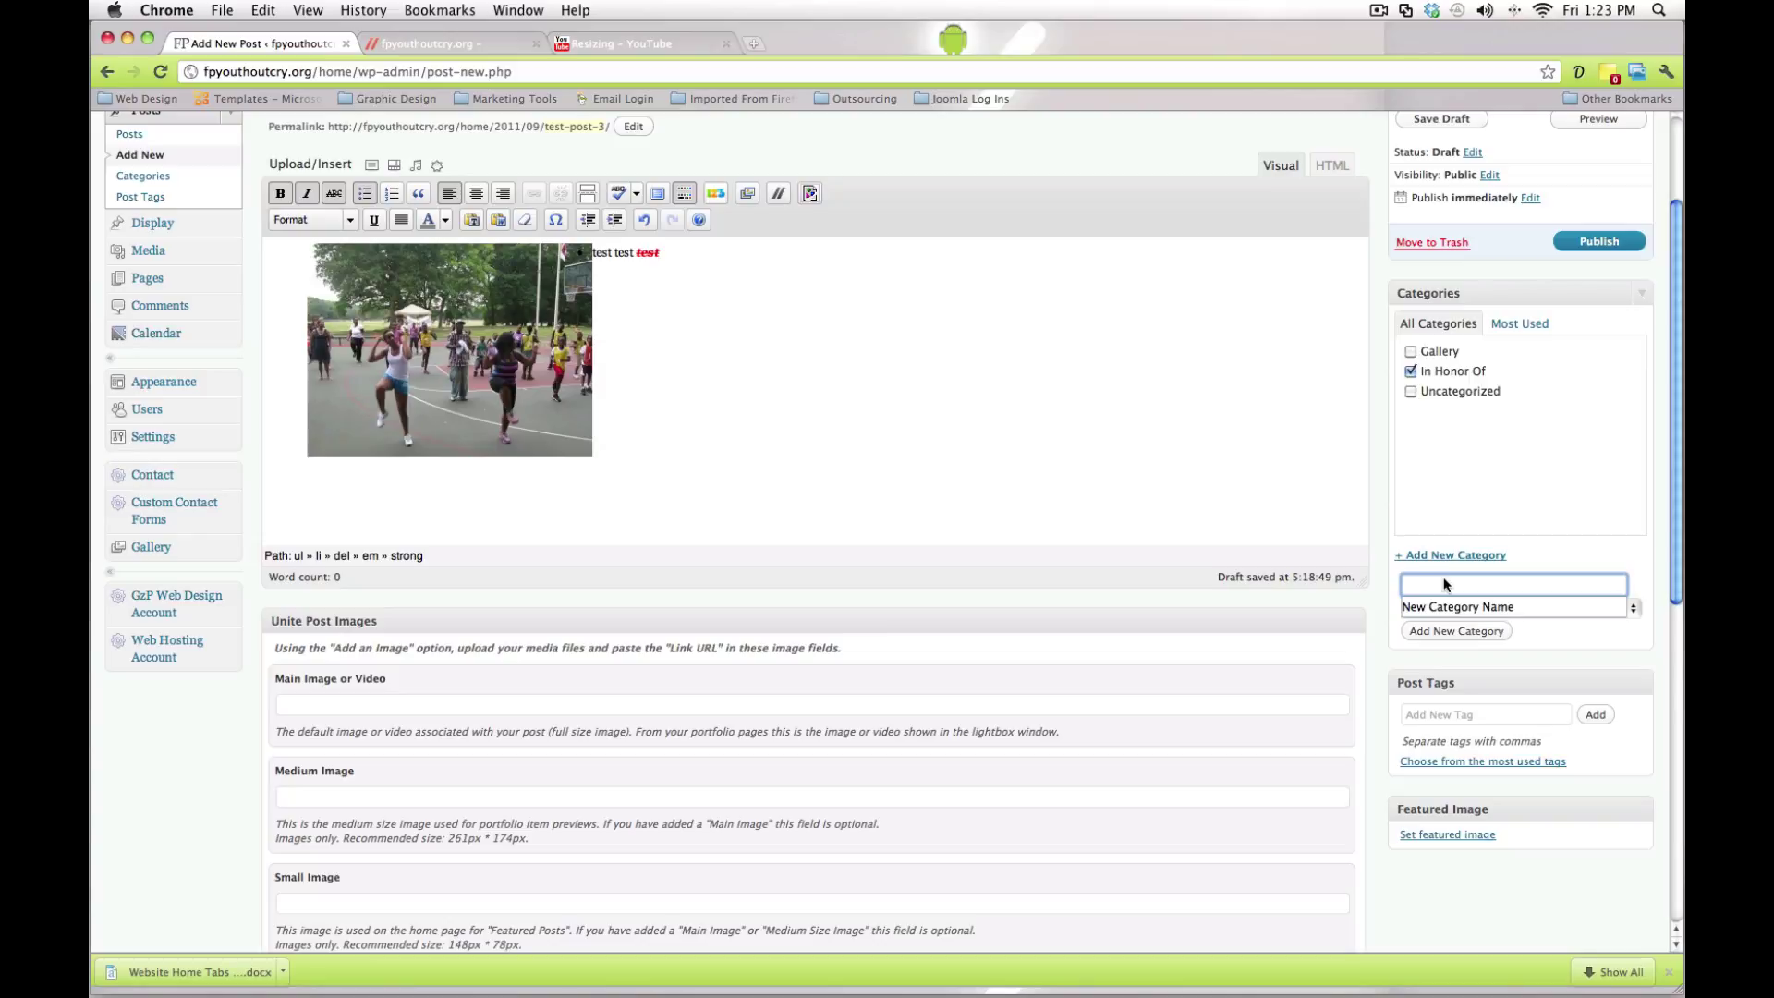
pyautogui.click(1475, 530)
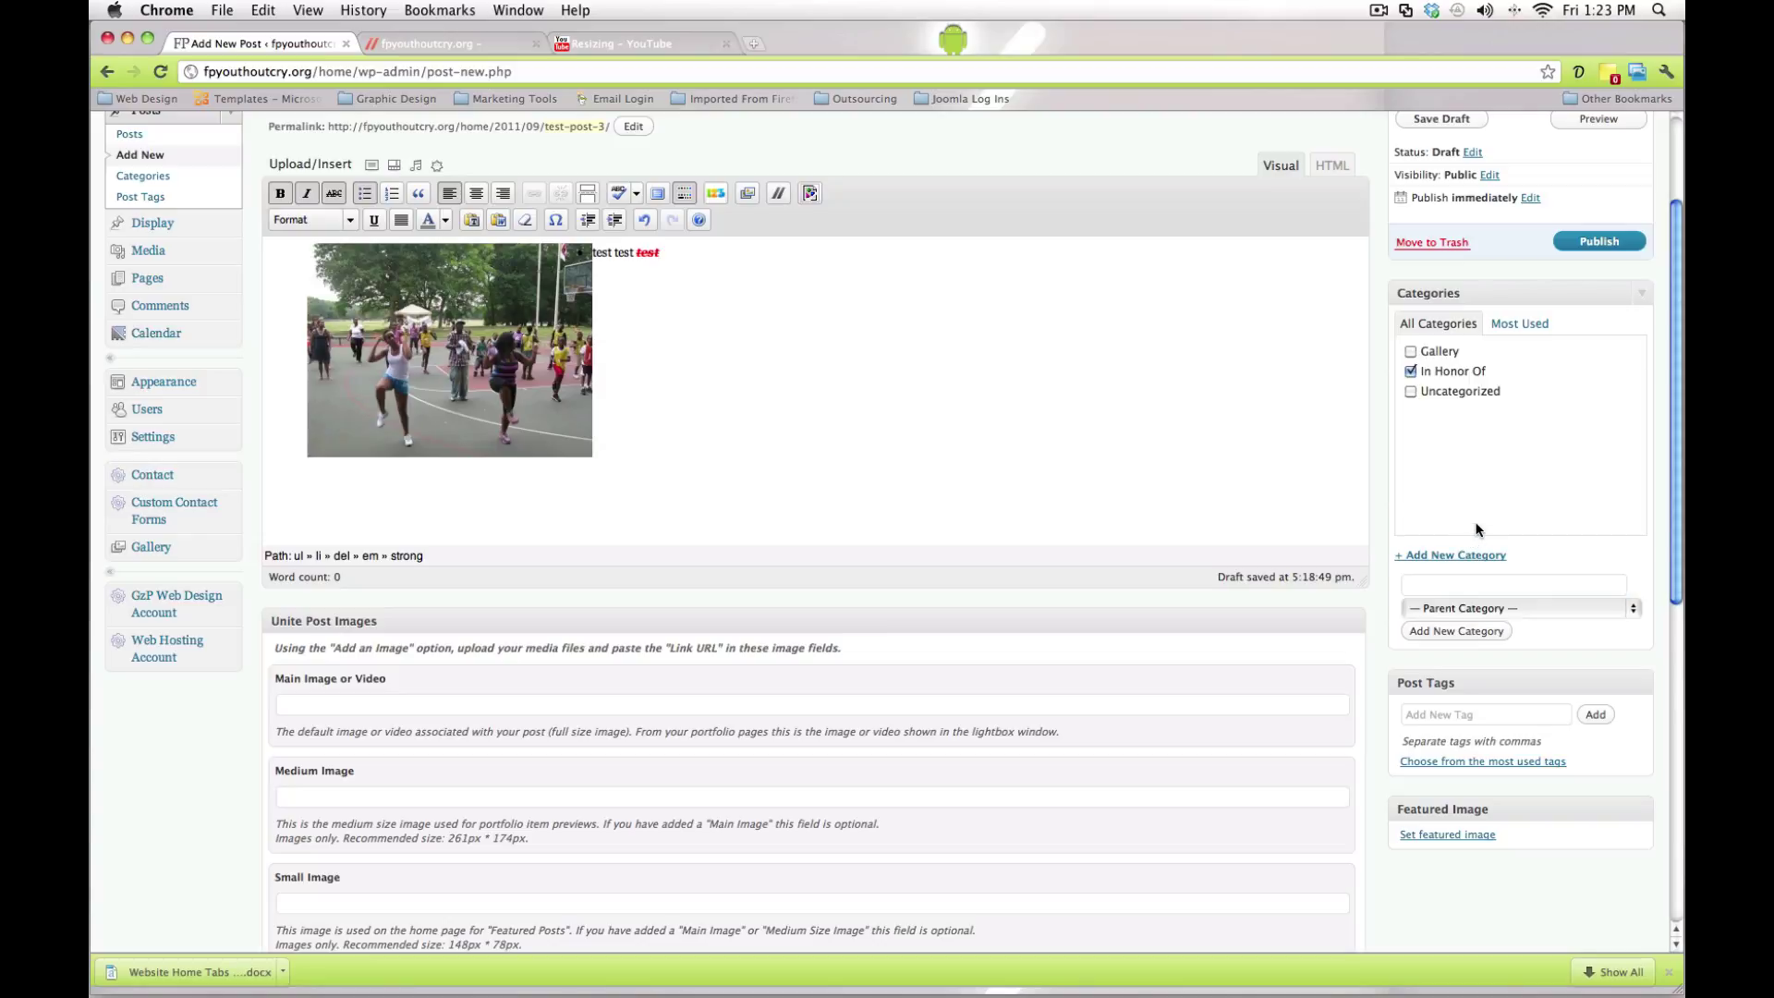
# Step: Add the tags girls, basketball and court to the post, and remove the girls tag
pyautogui.click(1419, 716)
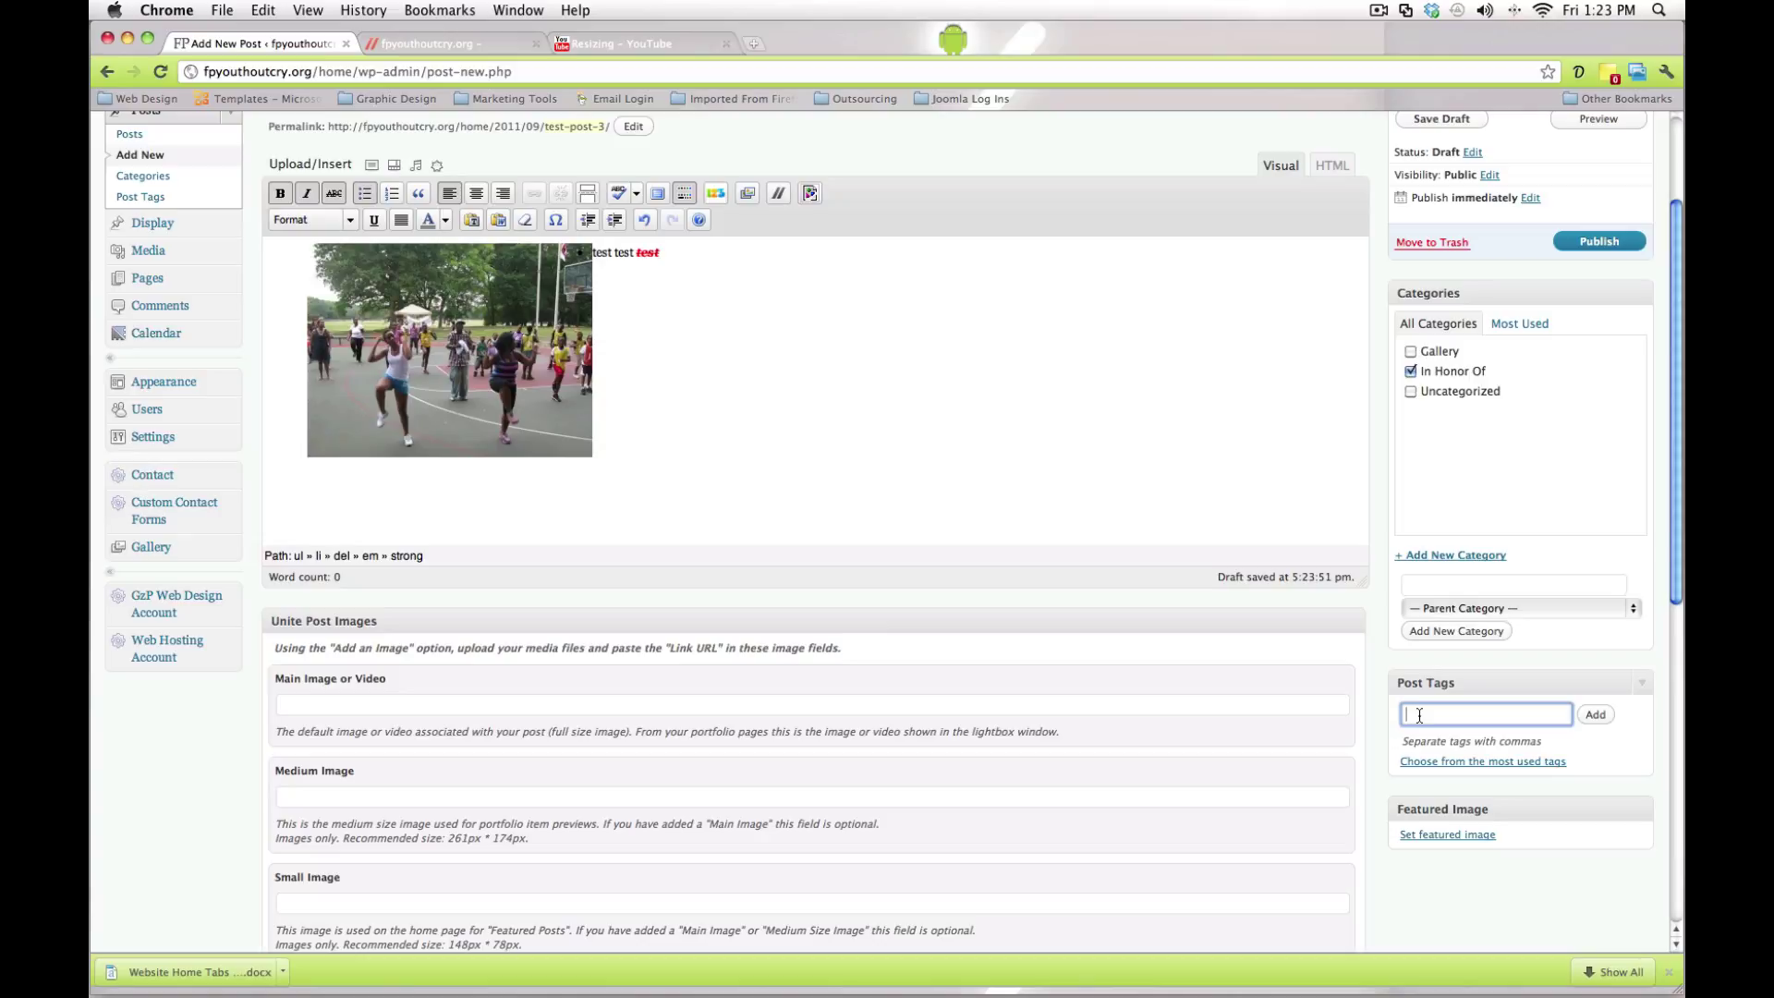
pyautogui.write('girls')
pyautogui.write(', backe')
pyautogui.write('tba')
pyautogui.press('BackSpace')
pyautogui.press('BackSpace')
pyautogui.press('BackSpace')
pyautogui.press('BackSpace')
pyautogui.press('BackSpace')
pyautogui.write('ketball, court')
pyautogui.click(1438, 714)
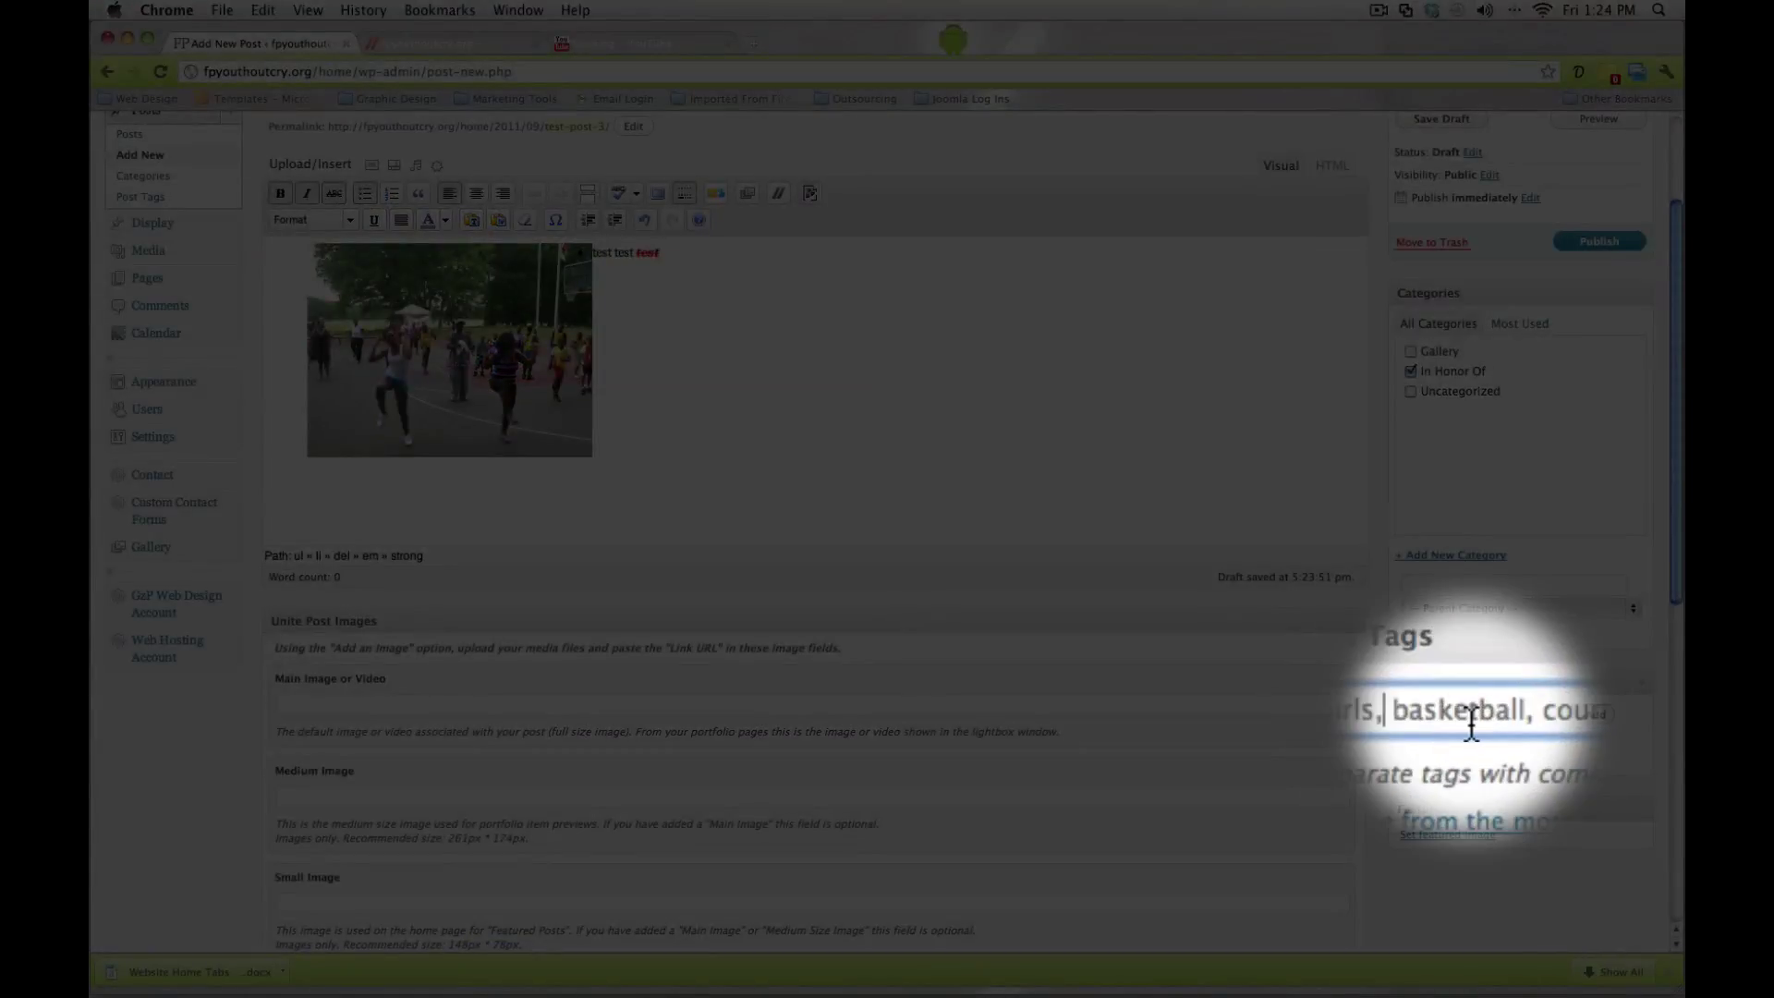
pyautogui.click(1570, 722)
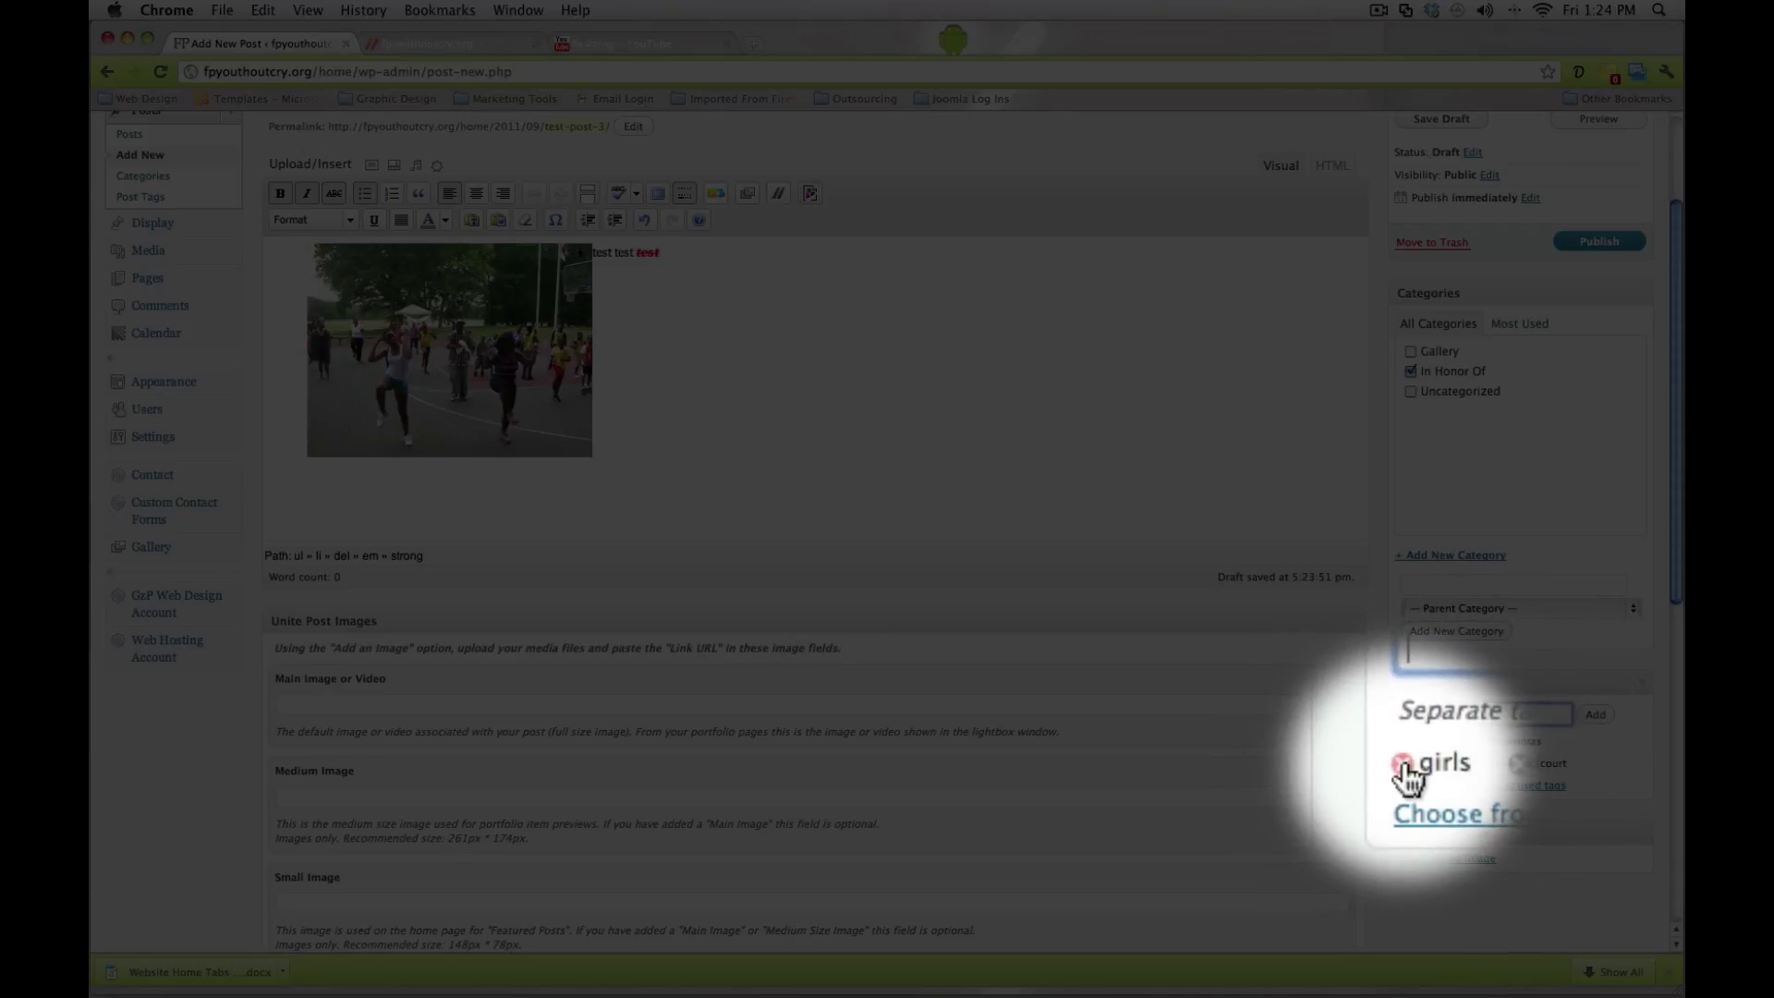
pyautogui.click(1404, 765)
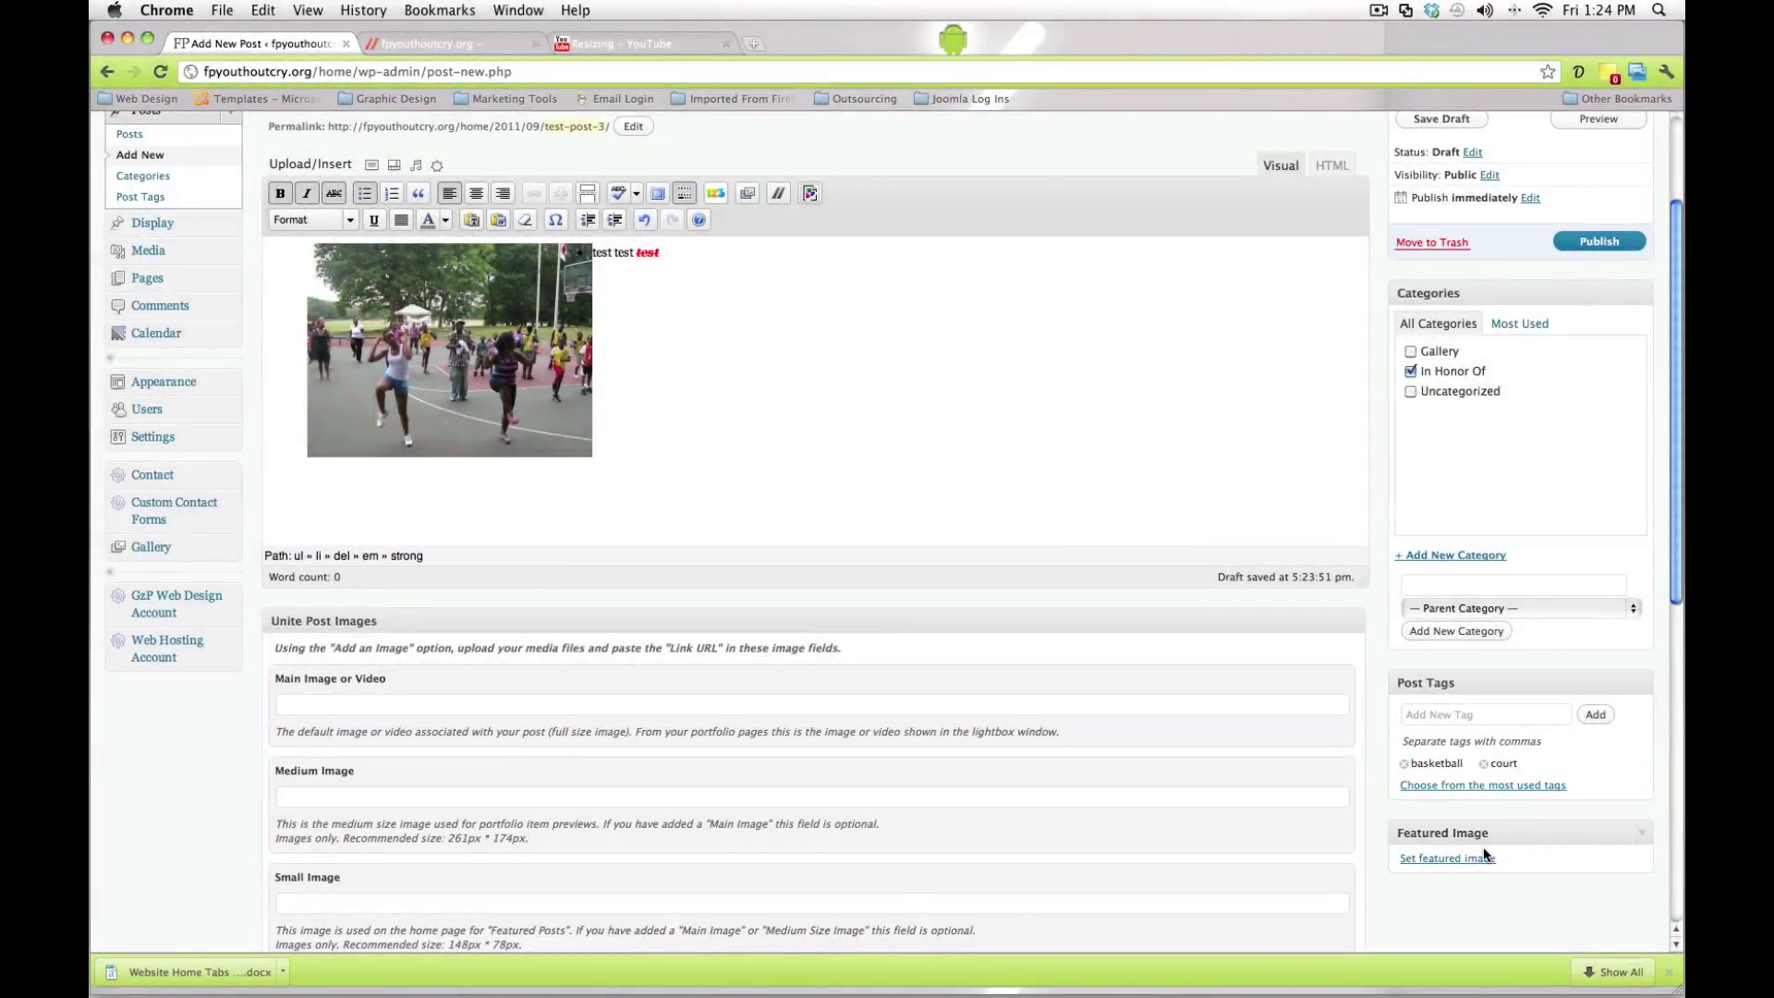
# Step: Set the first basketball court photo in the Media Library as the post's featured image and close the dialog
pyautogui.scroll(-1, 1261, 766)
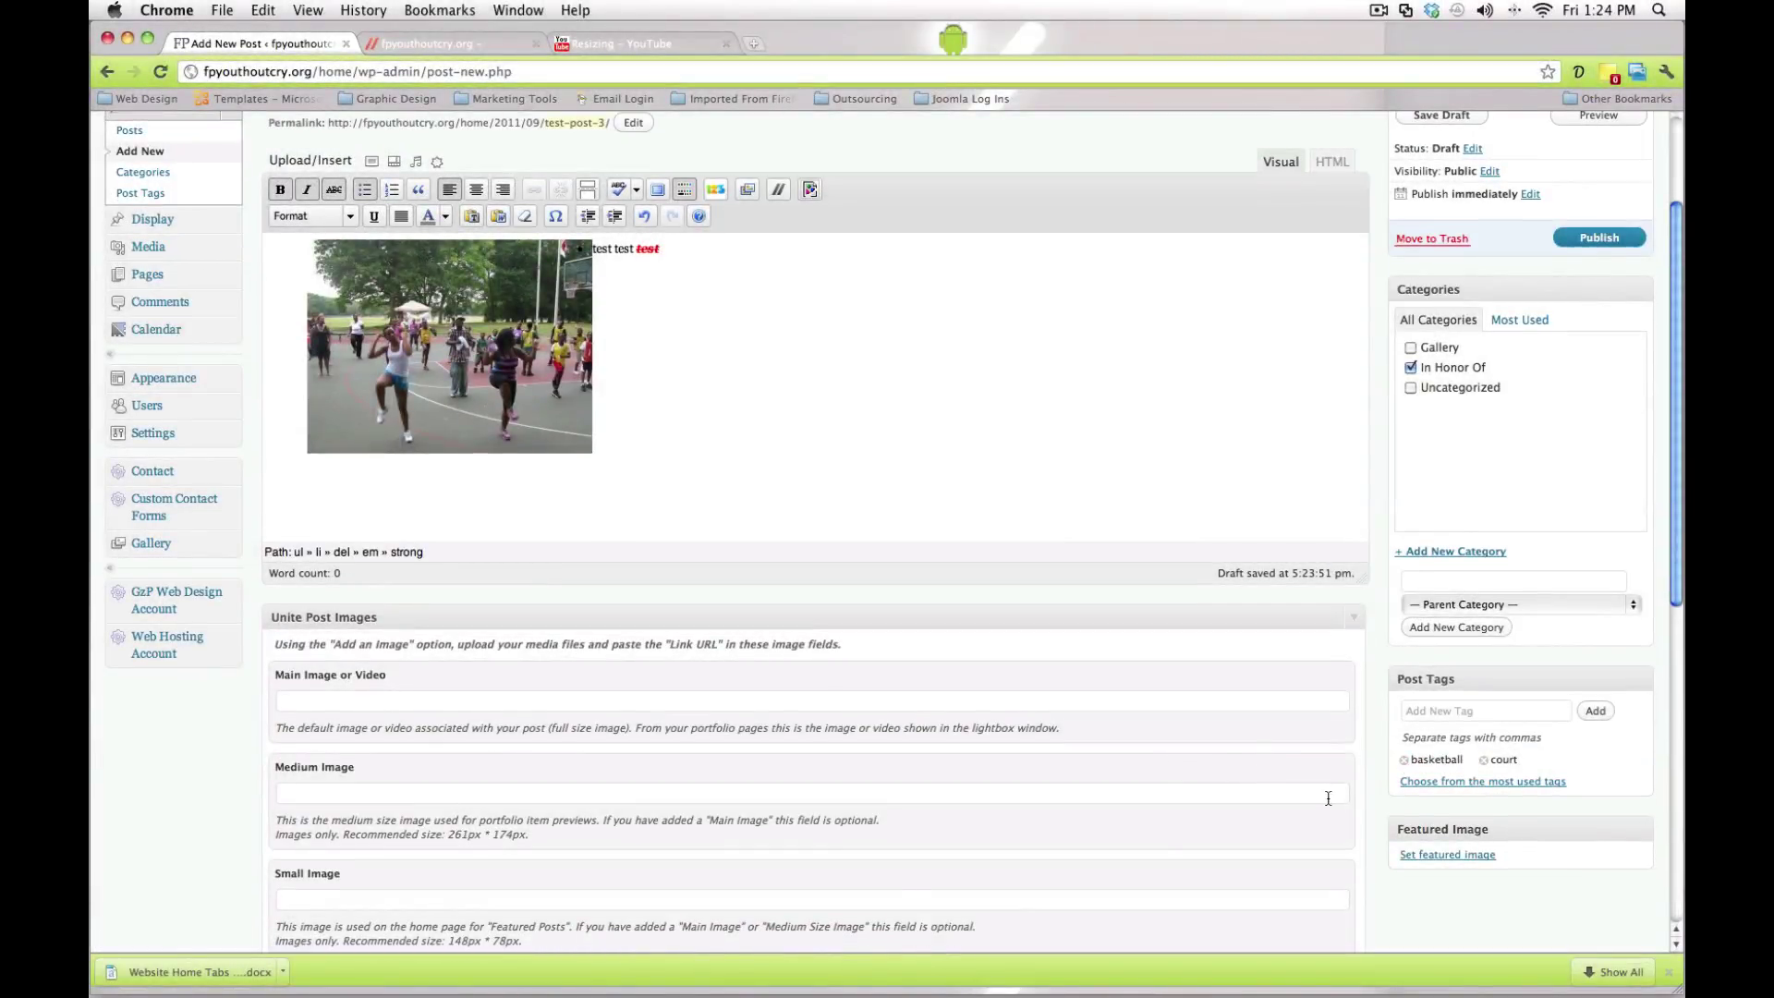
pyautogui.click(1409, 855)
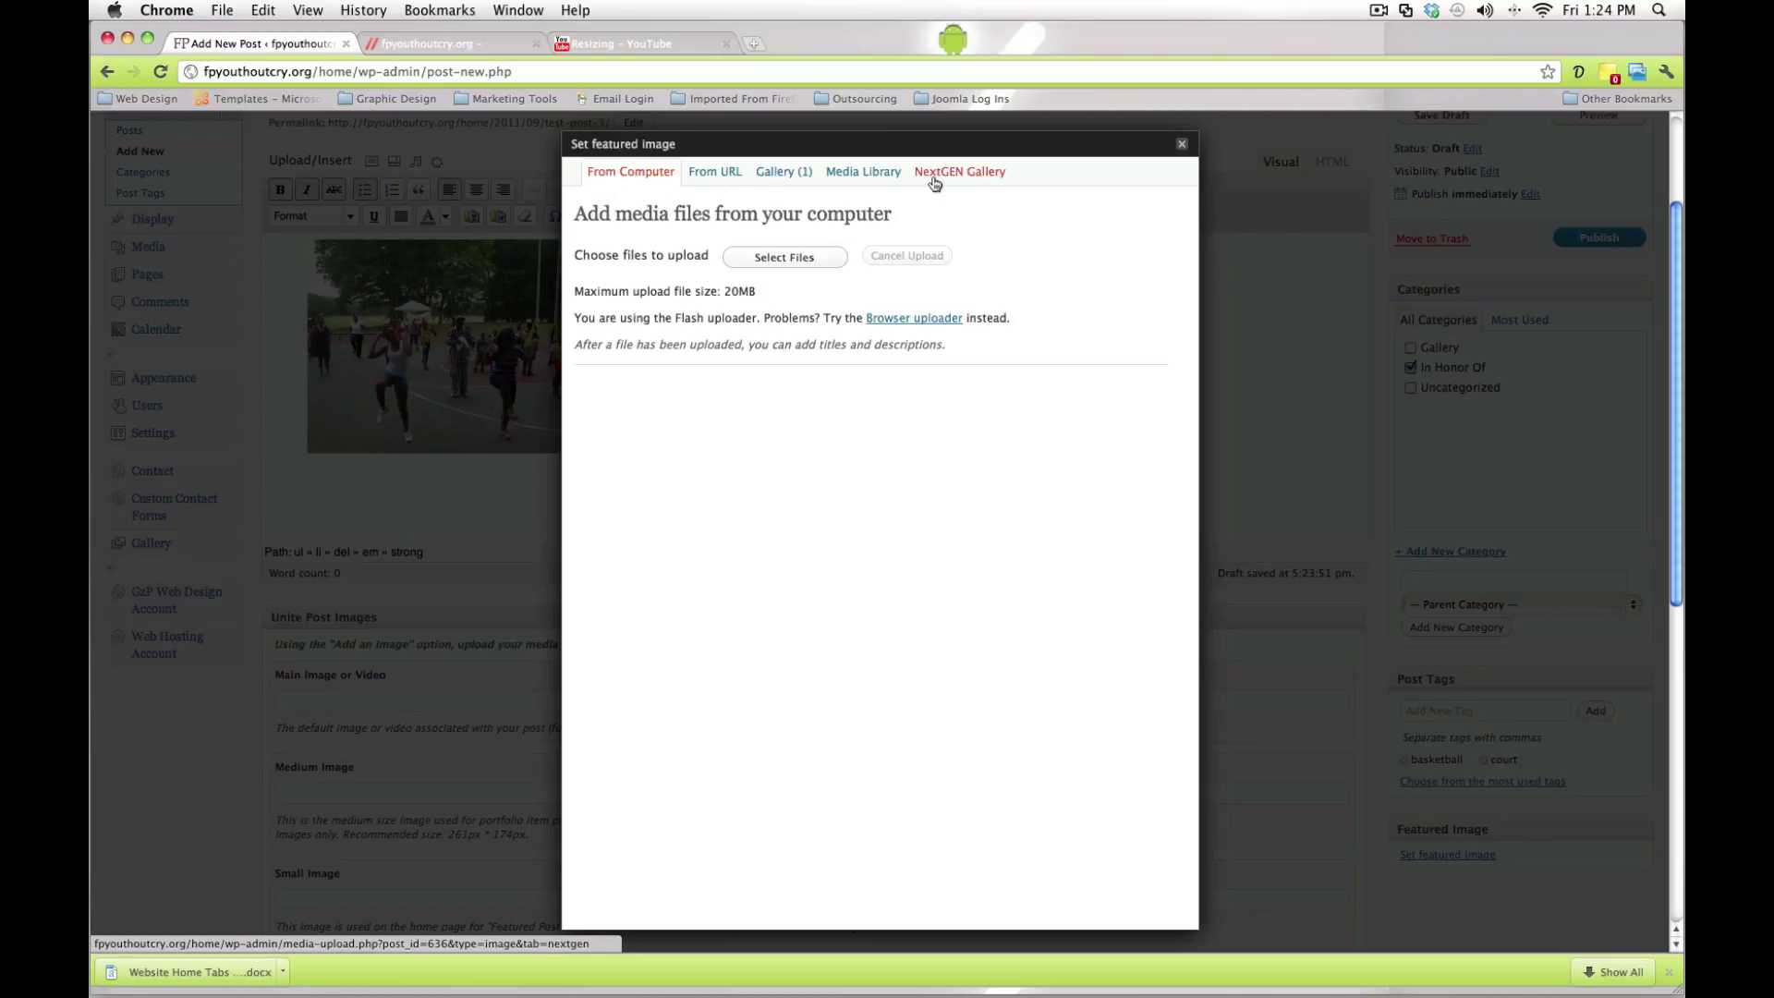
pyautogui.click(868, 179)
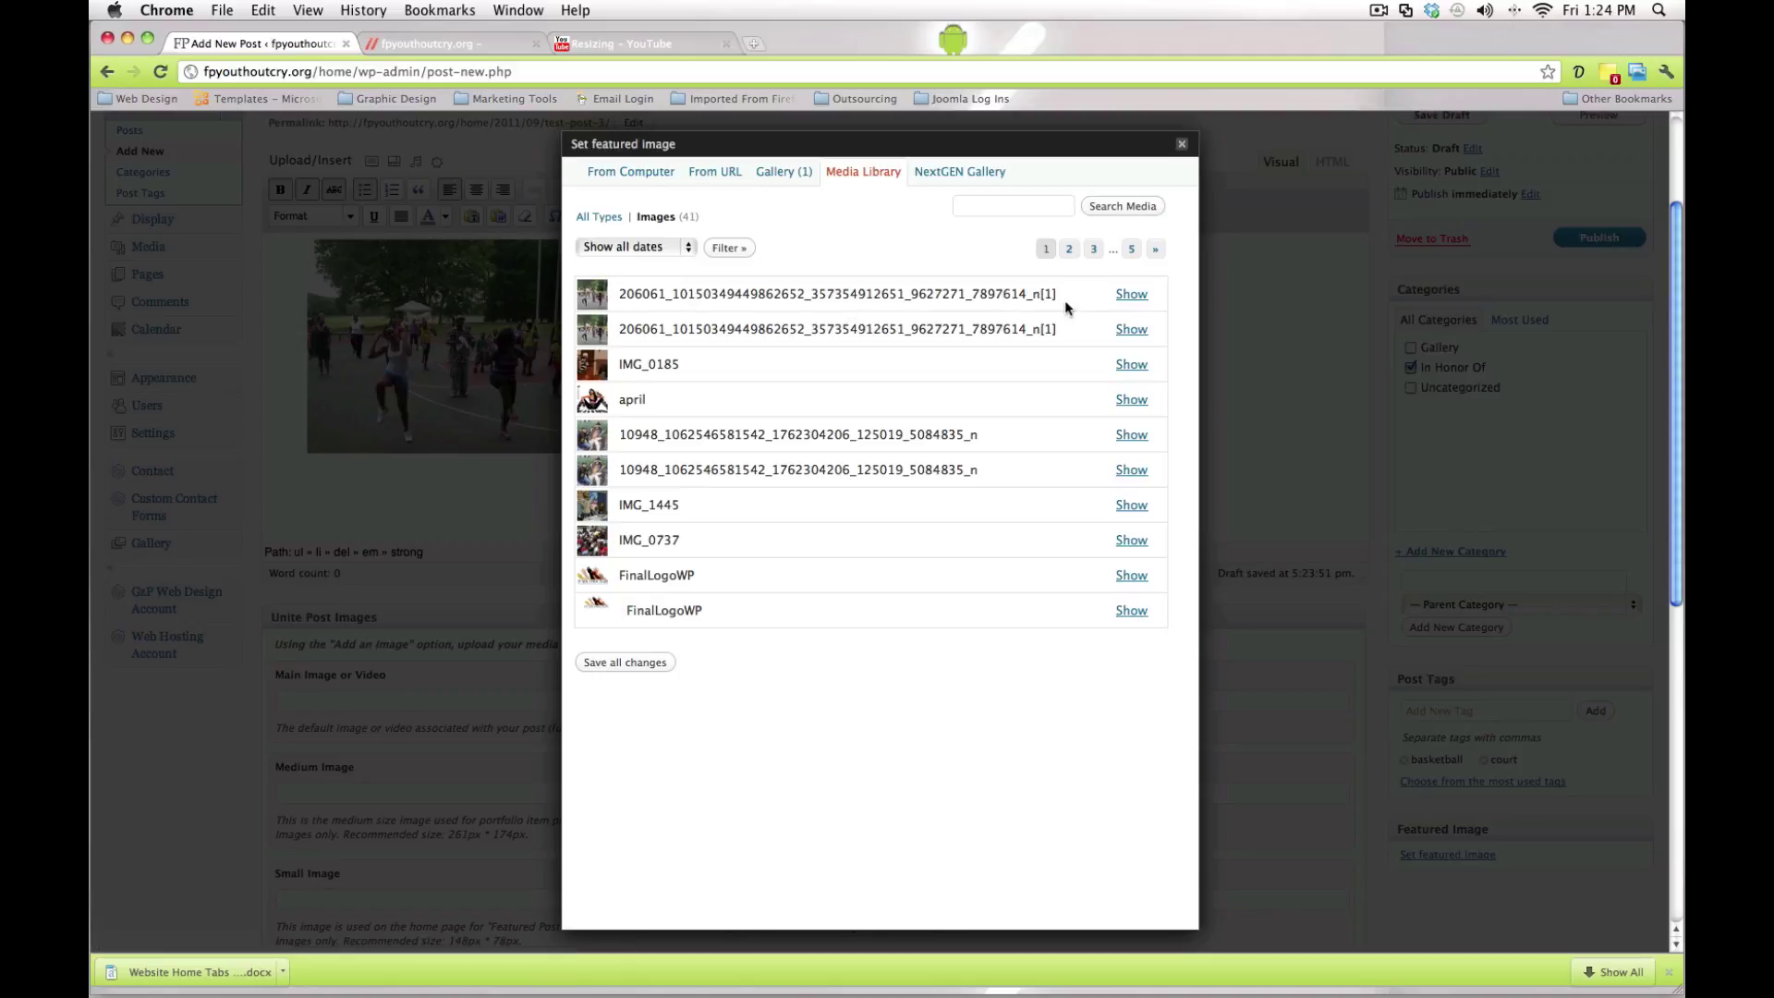
pyautogui.click(1128, 296)
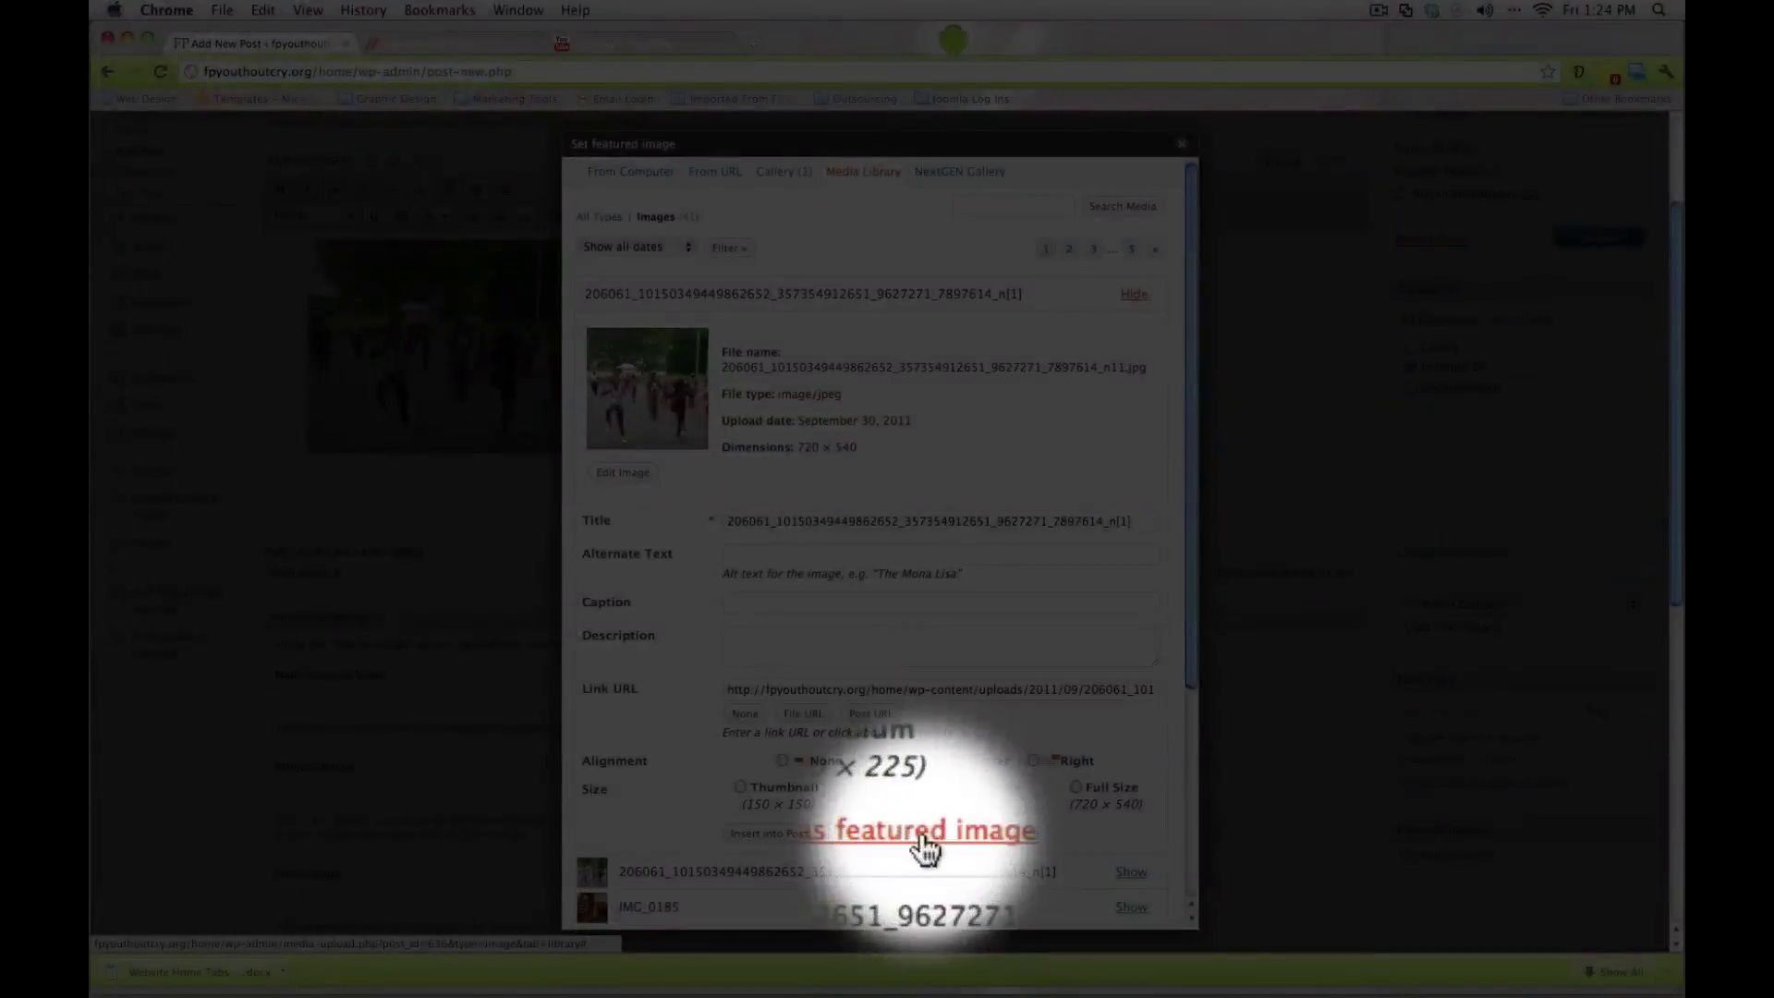
pyautogui.click(931, 834)
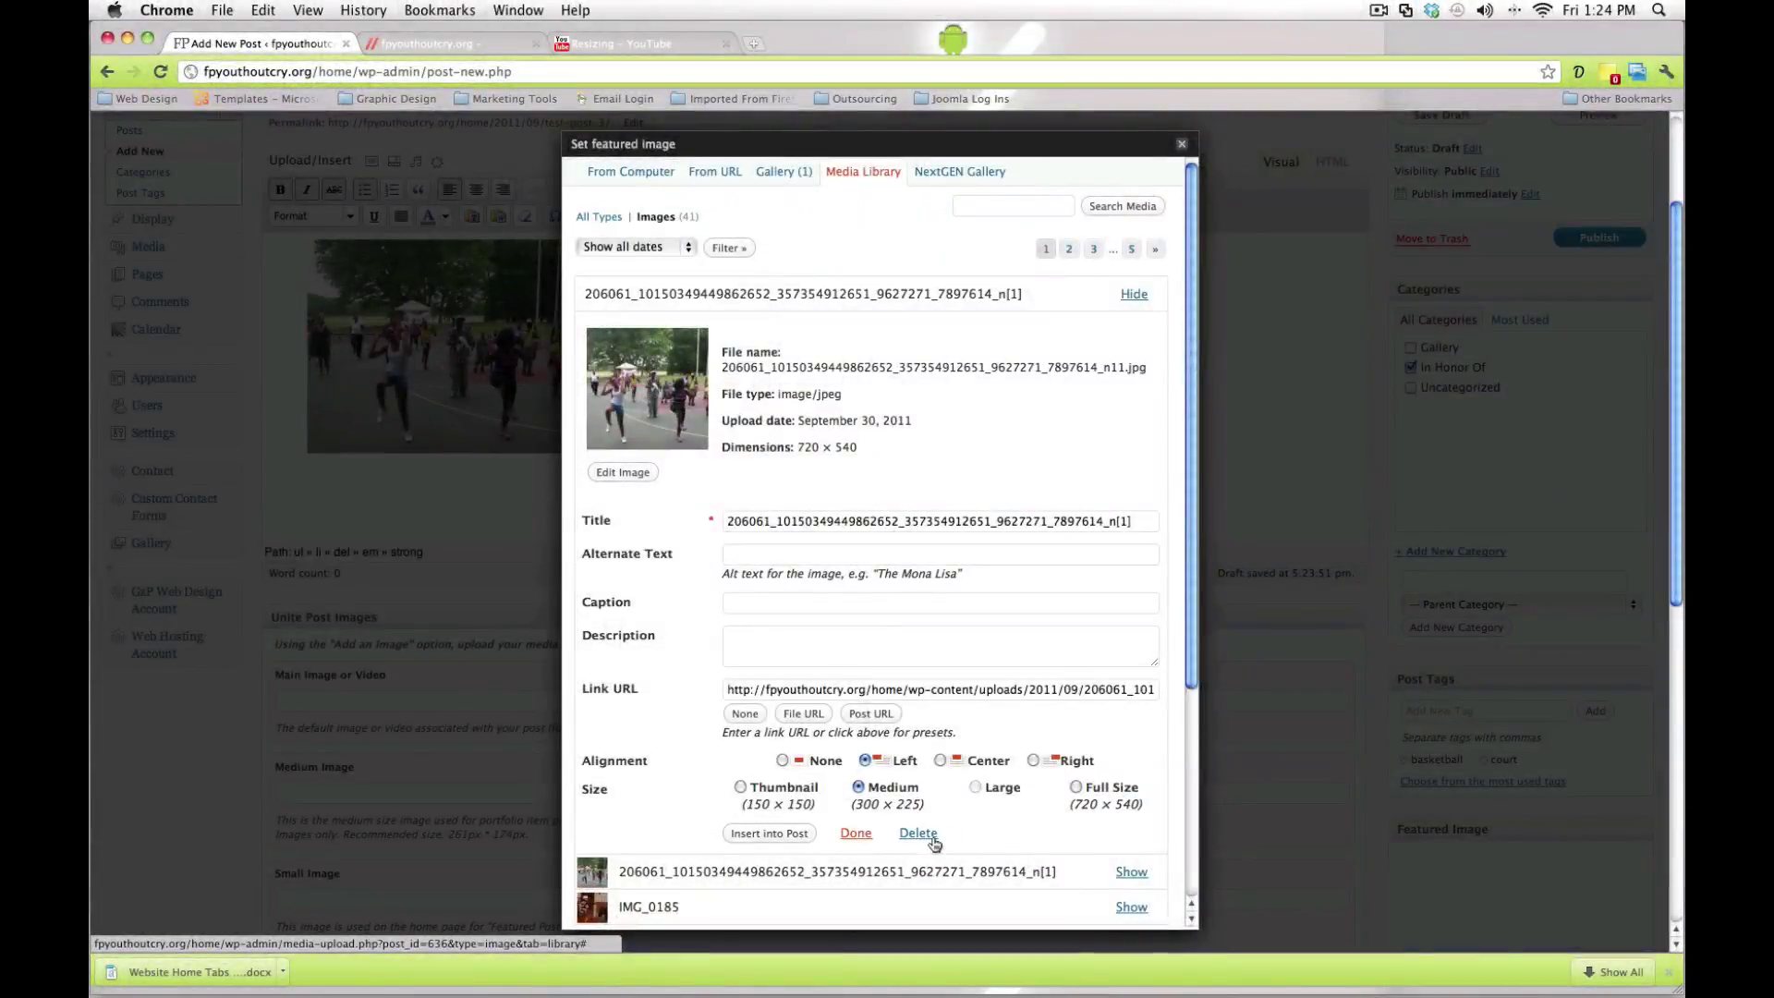
pyautogui.click(1181, 143)
pyautogui.scroll(-3, 1478, 864)
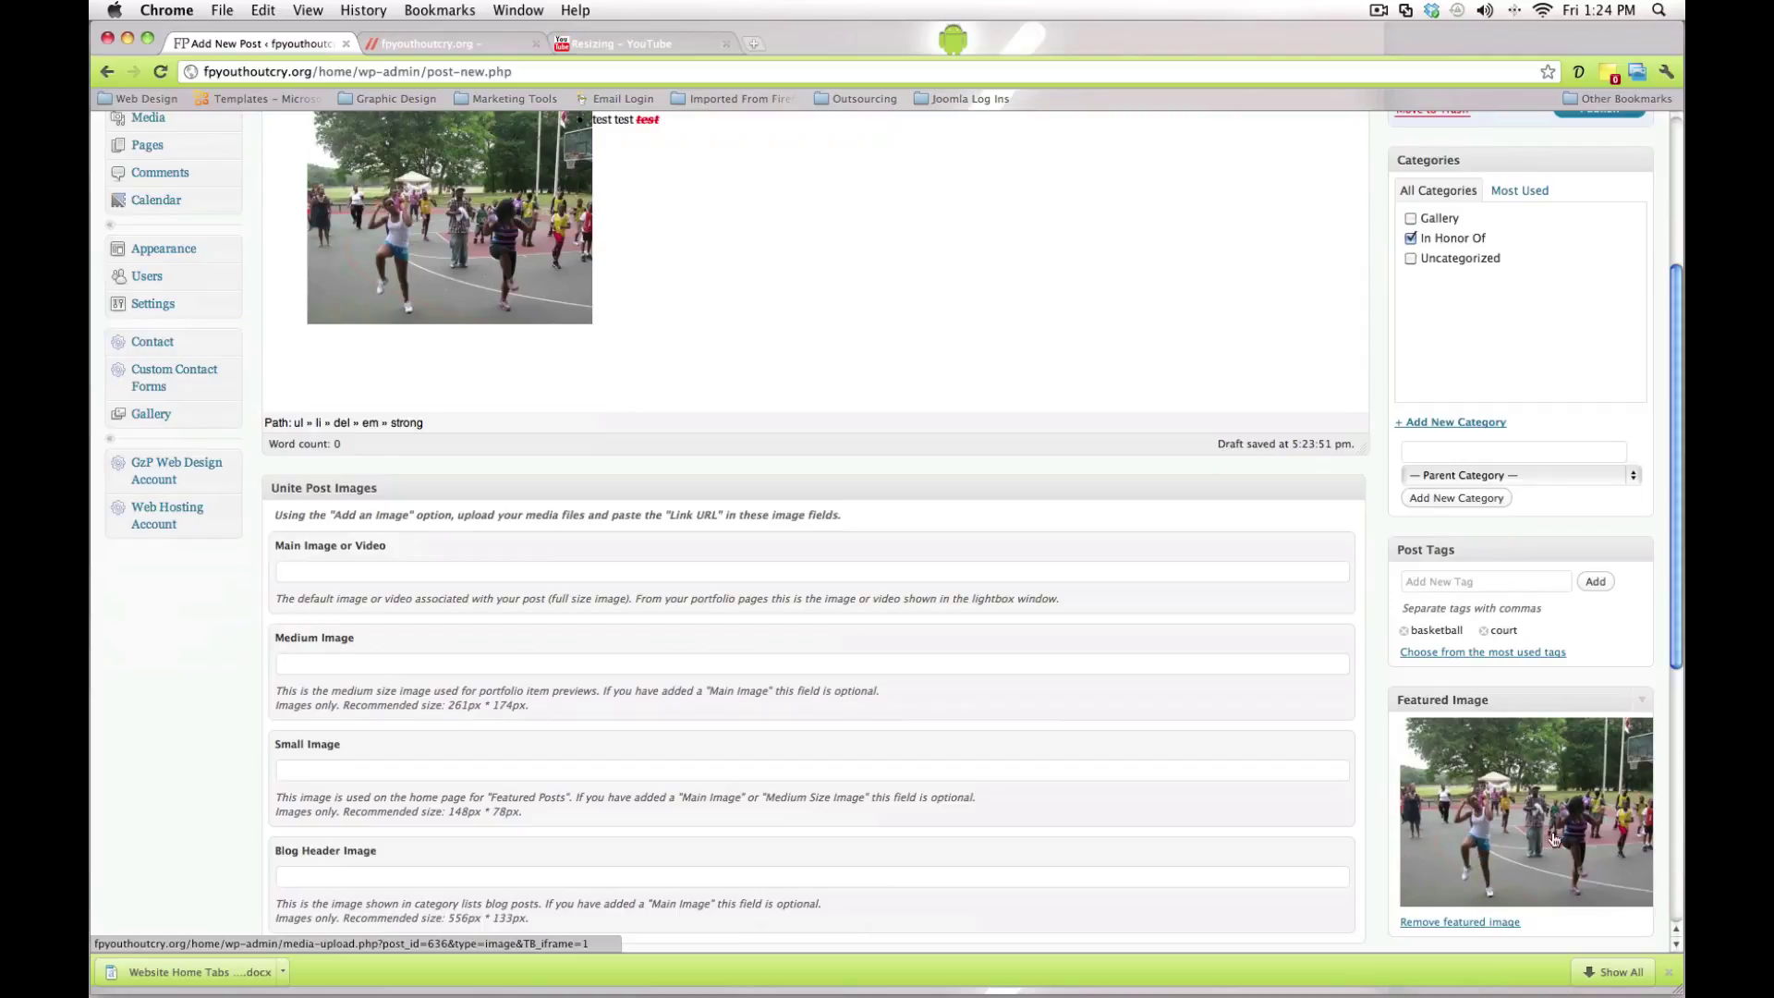
# Step: Look over the thumbnails beside the Featured Content posts on the live Hot Off Press page
pyautogui.click(379, 42)
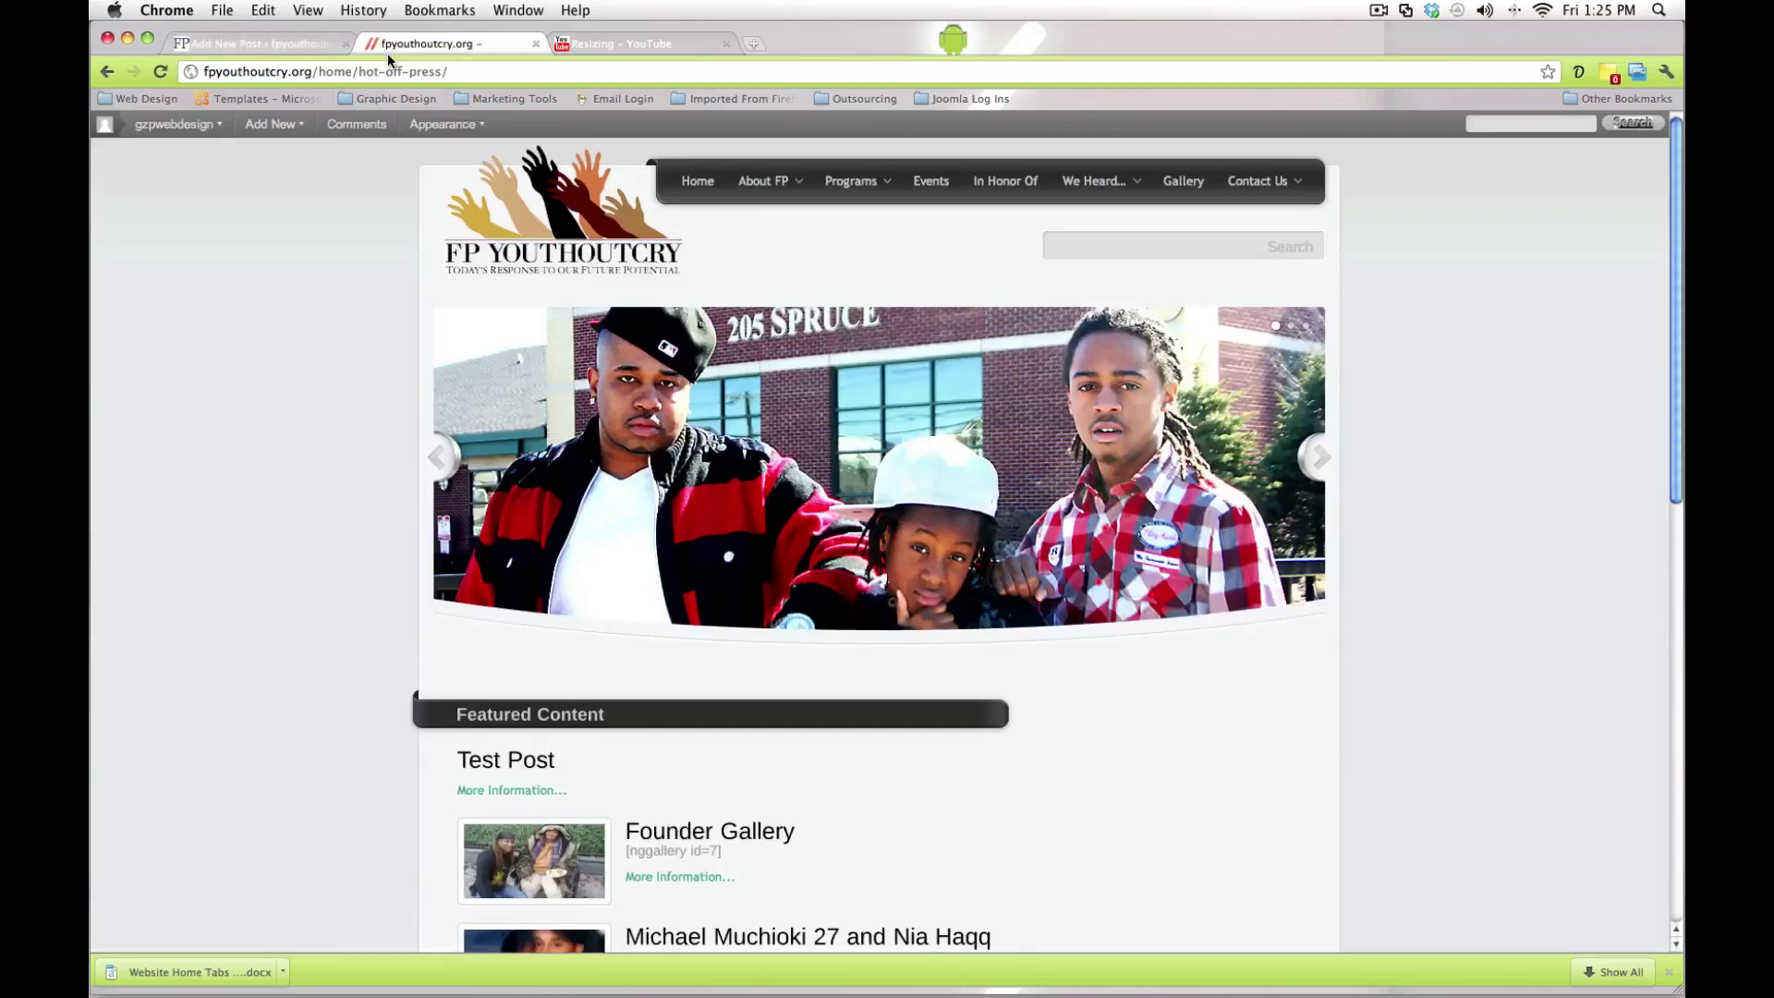
pyautogui.scroll(-5, 502, 567)
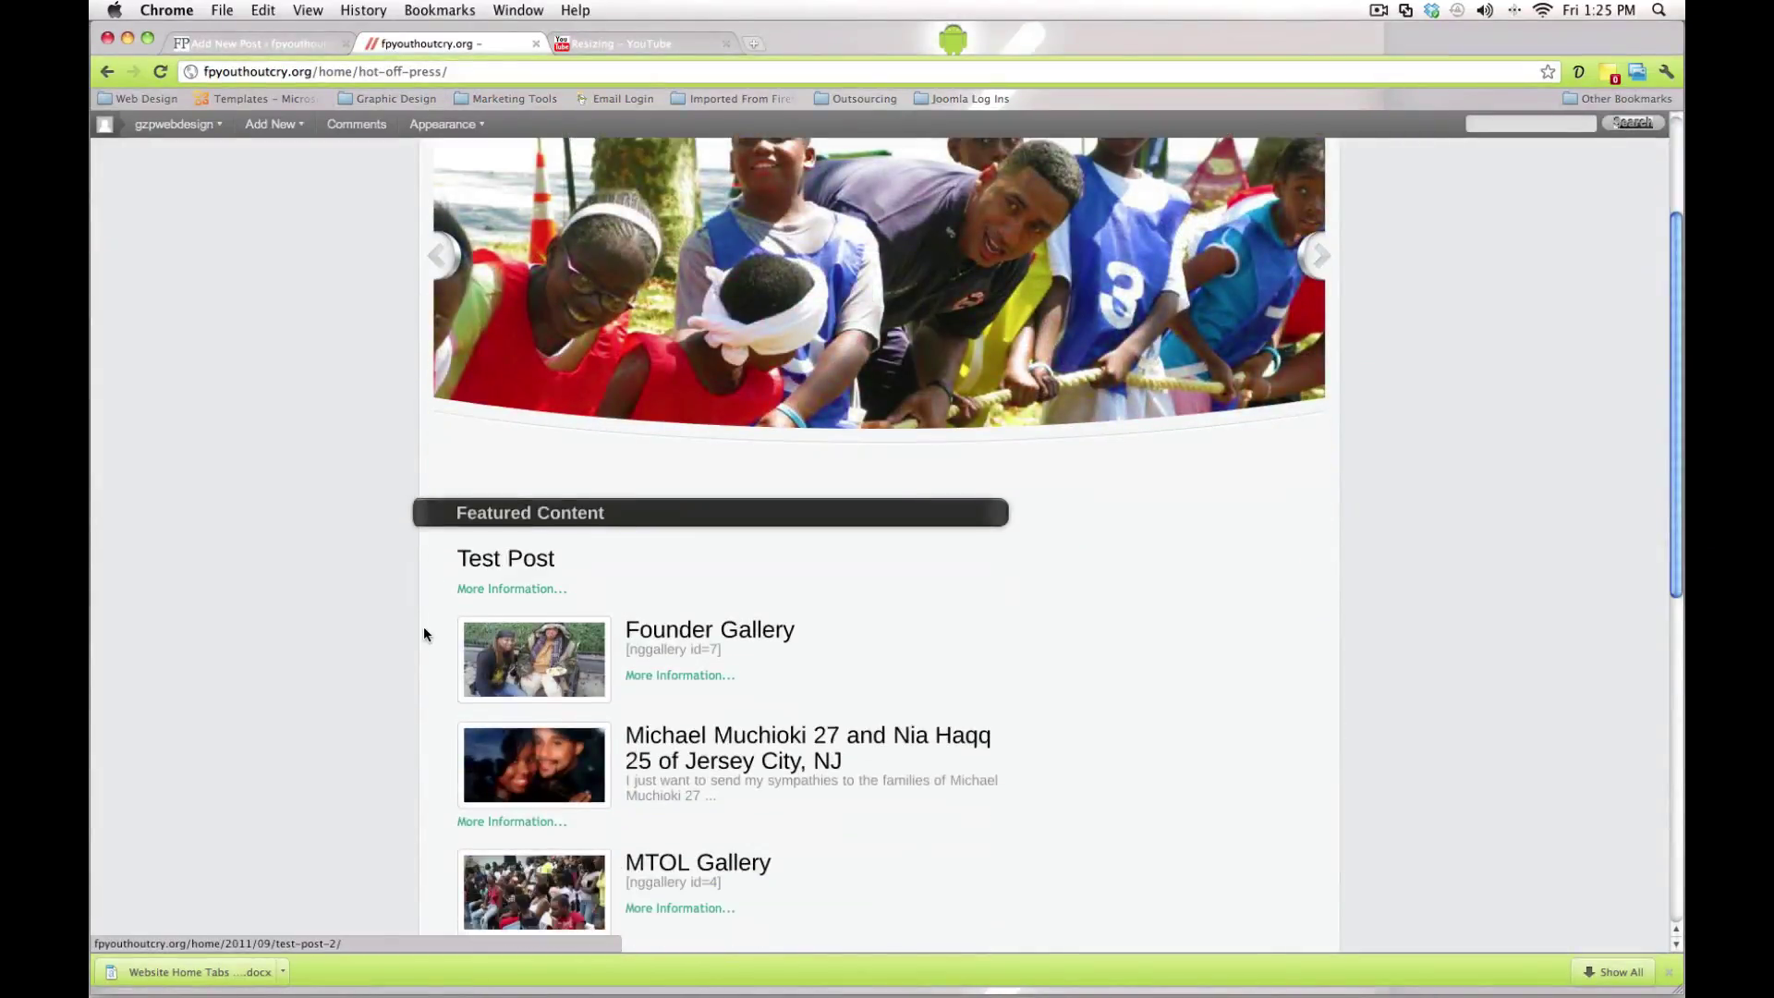
pyautogui.scroll(-3, 531, 739)
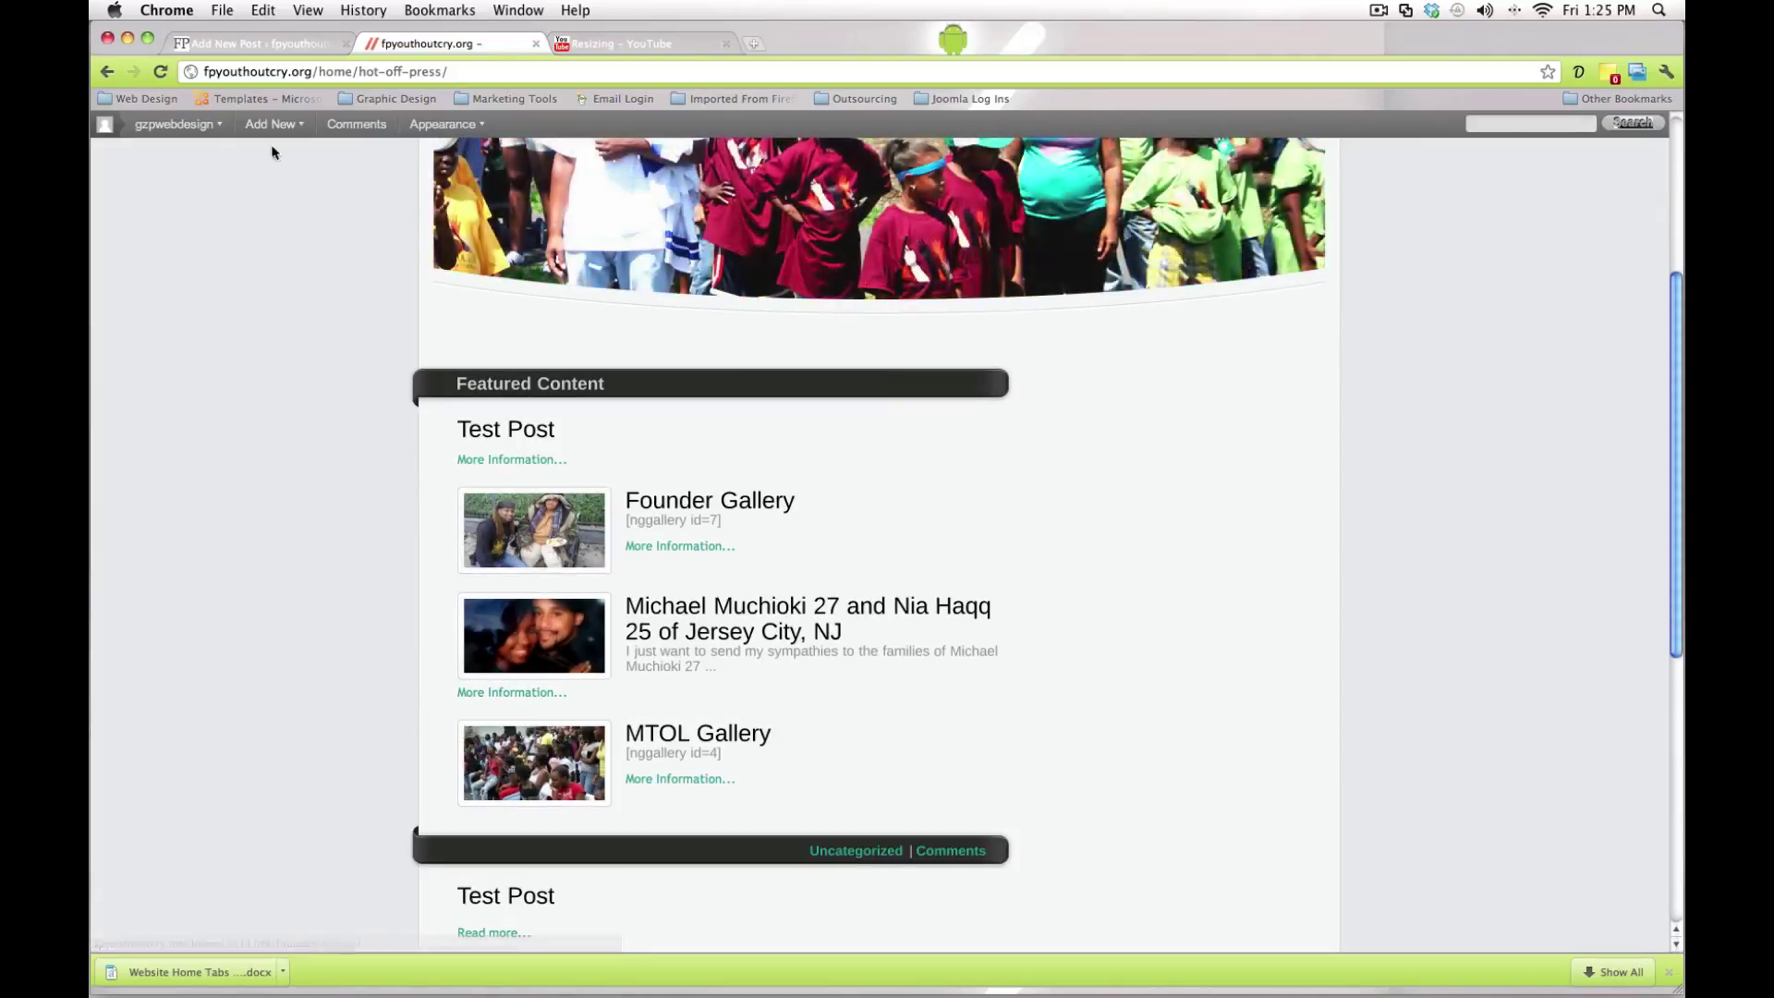
# Step: Return to the Test Post editor and set its custom sidebar to Inhonor
pyautogui.click(250, 50)
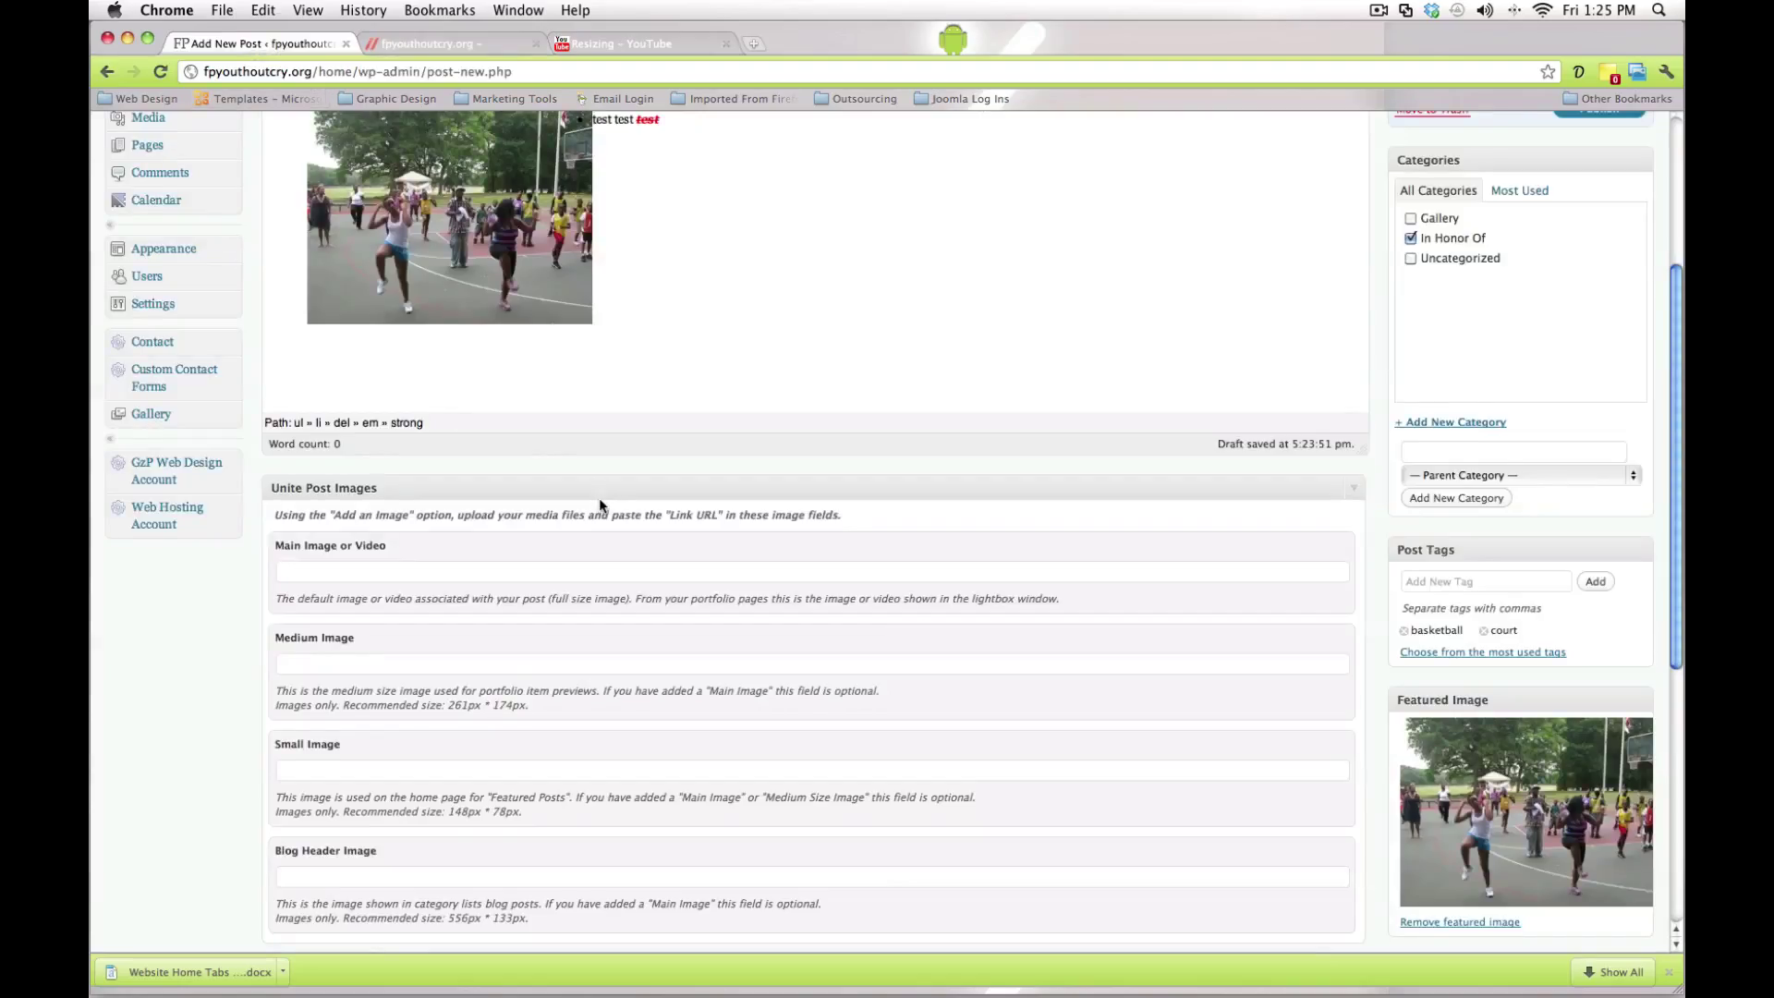
pyautogui.scroll(-2, 599, 505)
pyautogui.scroll(3, 599, 506)
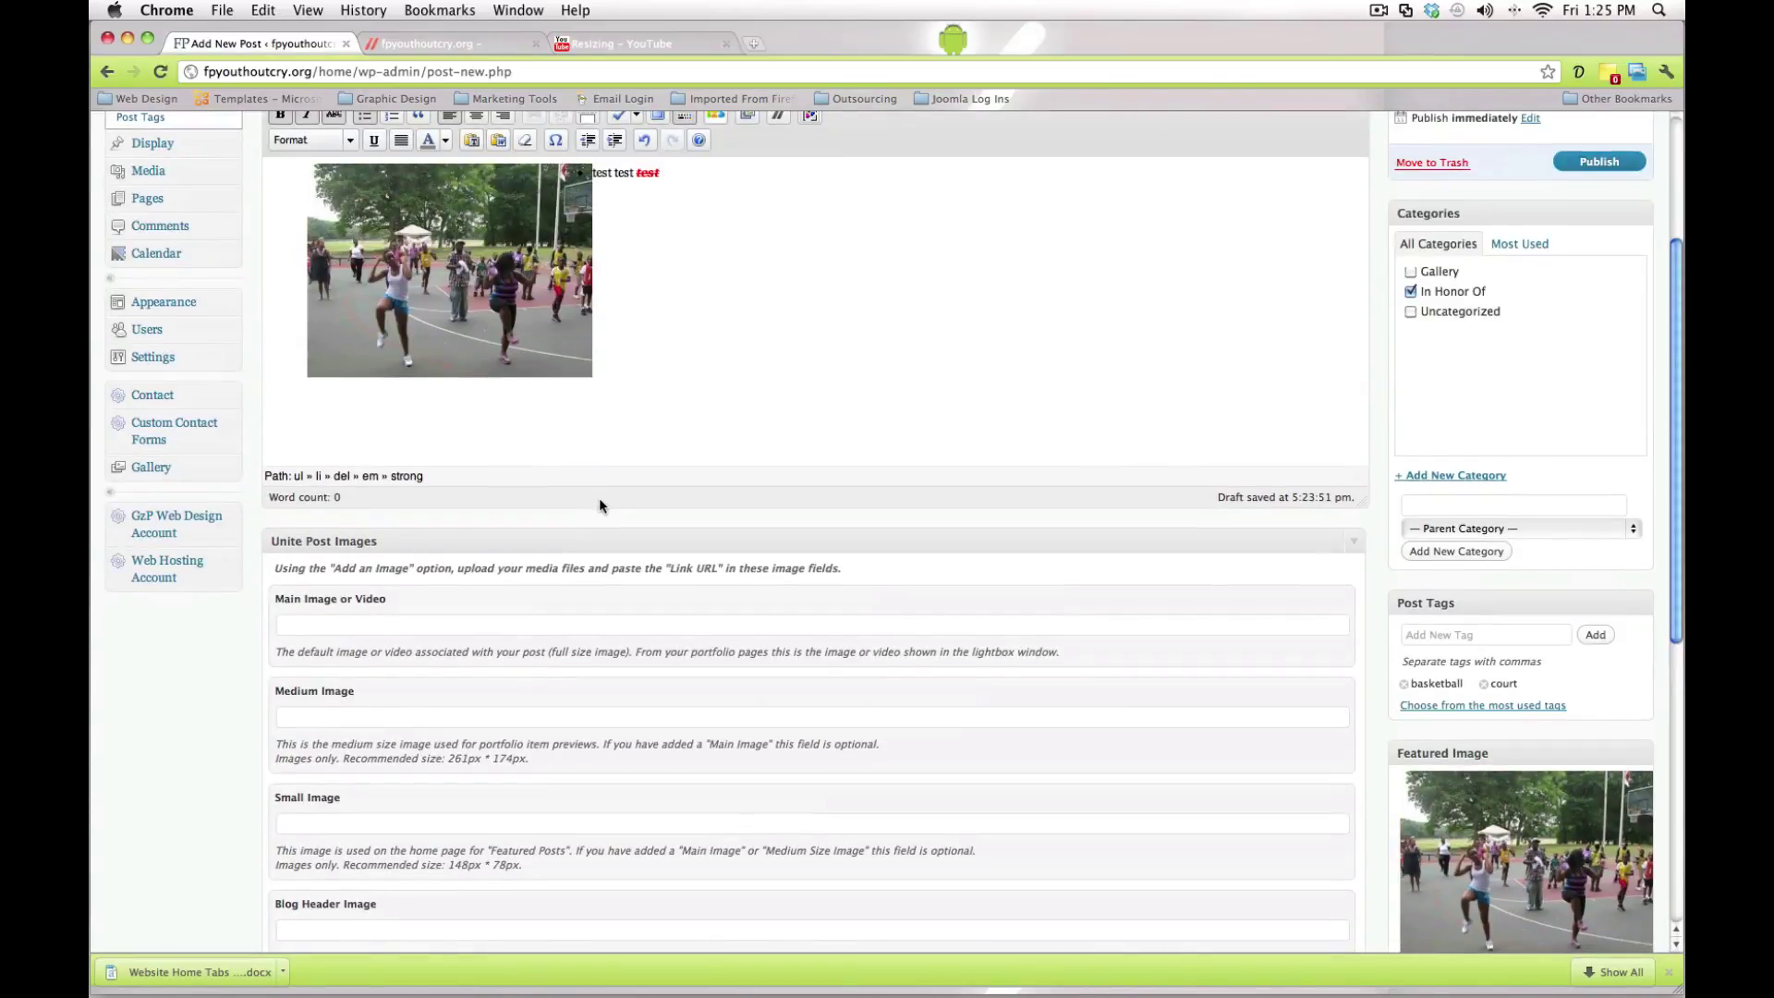
pyautogui.scroll(-5, 599, 506)
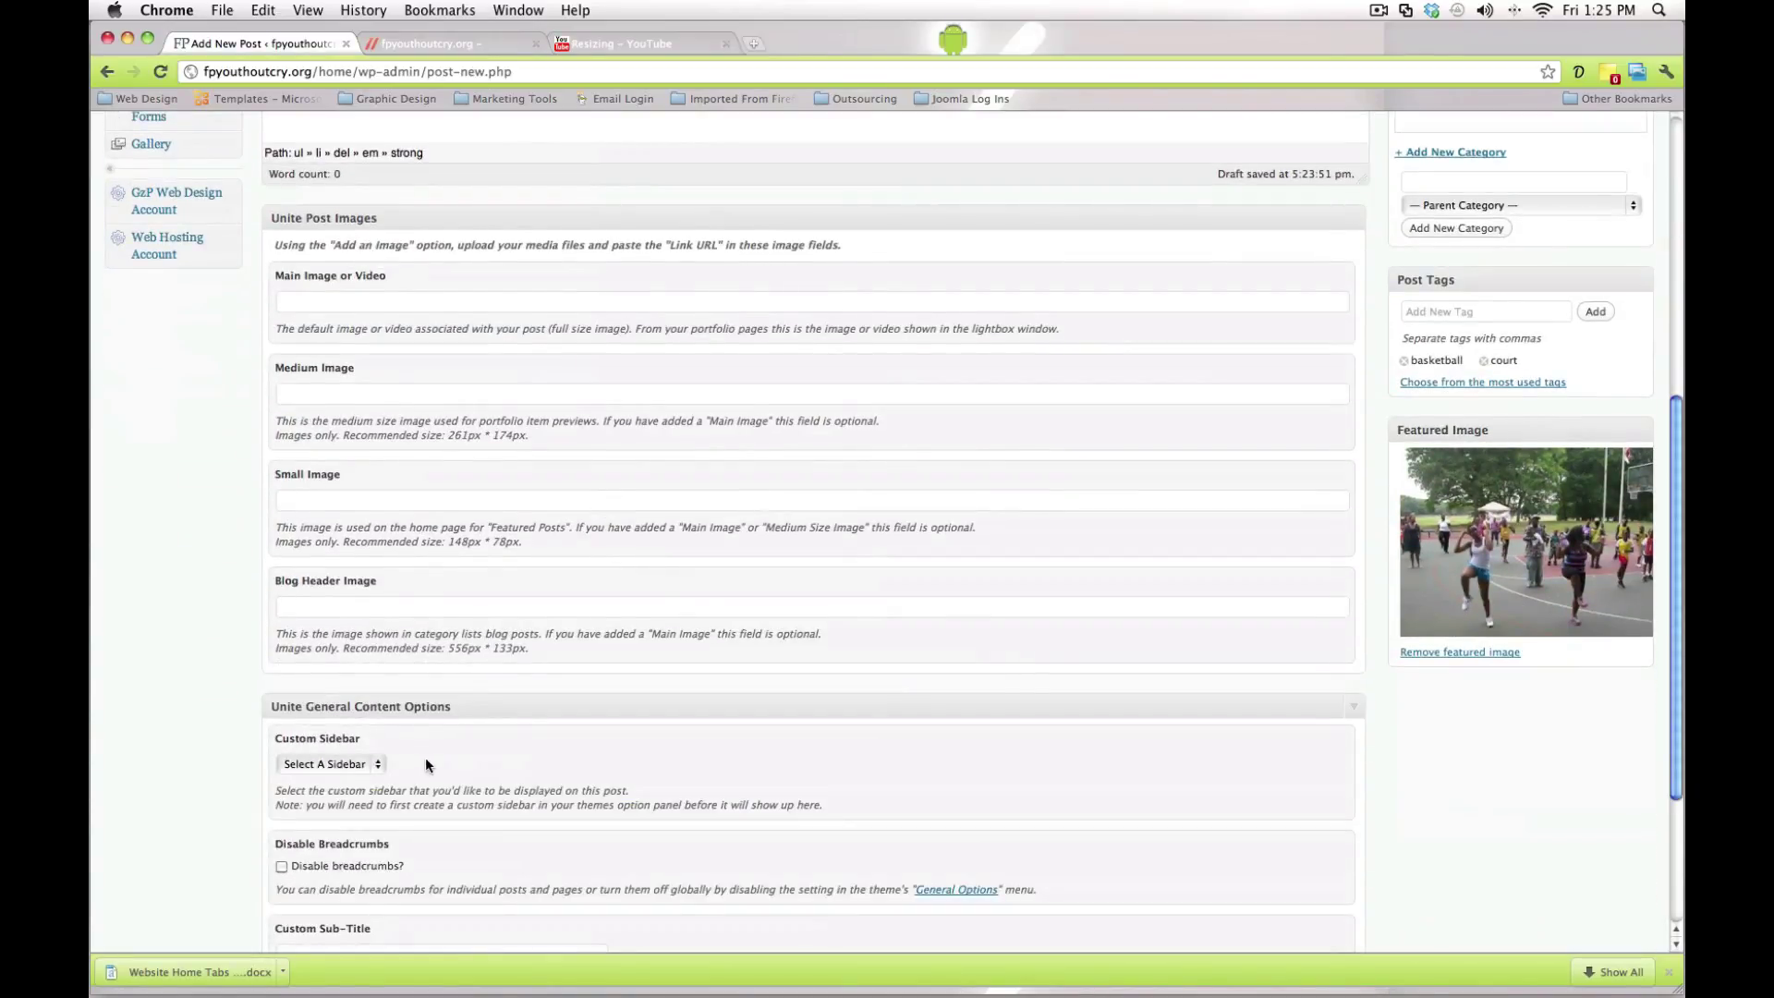
pyautogui.click(328, 763)
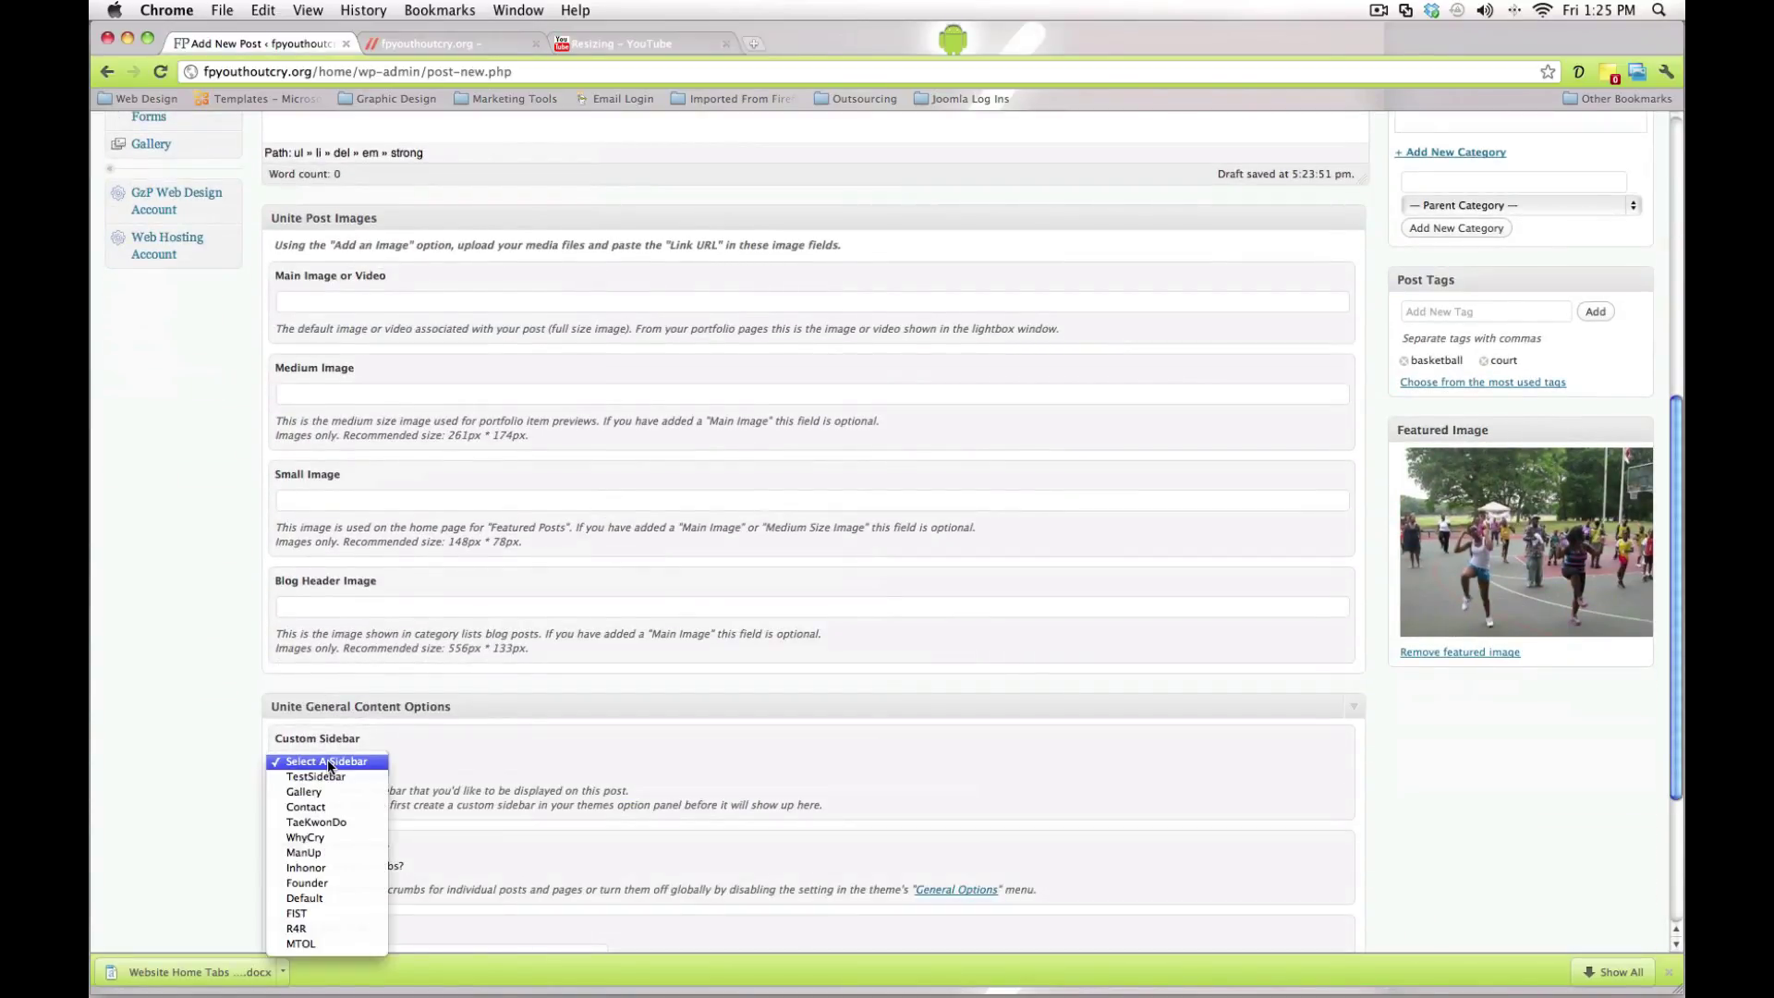
pyautogui.click(335, 873)
pyautogui.scroll(-2, 505, 767)
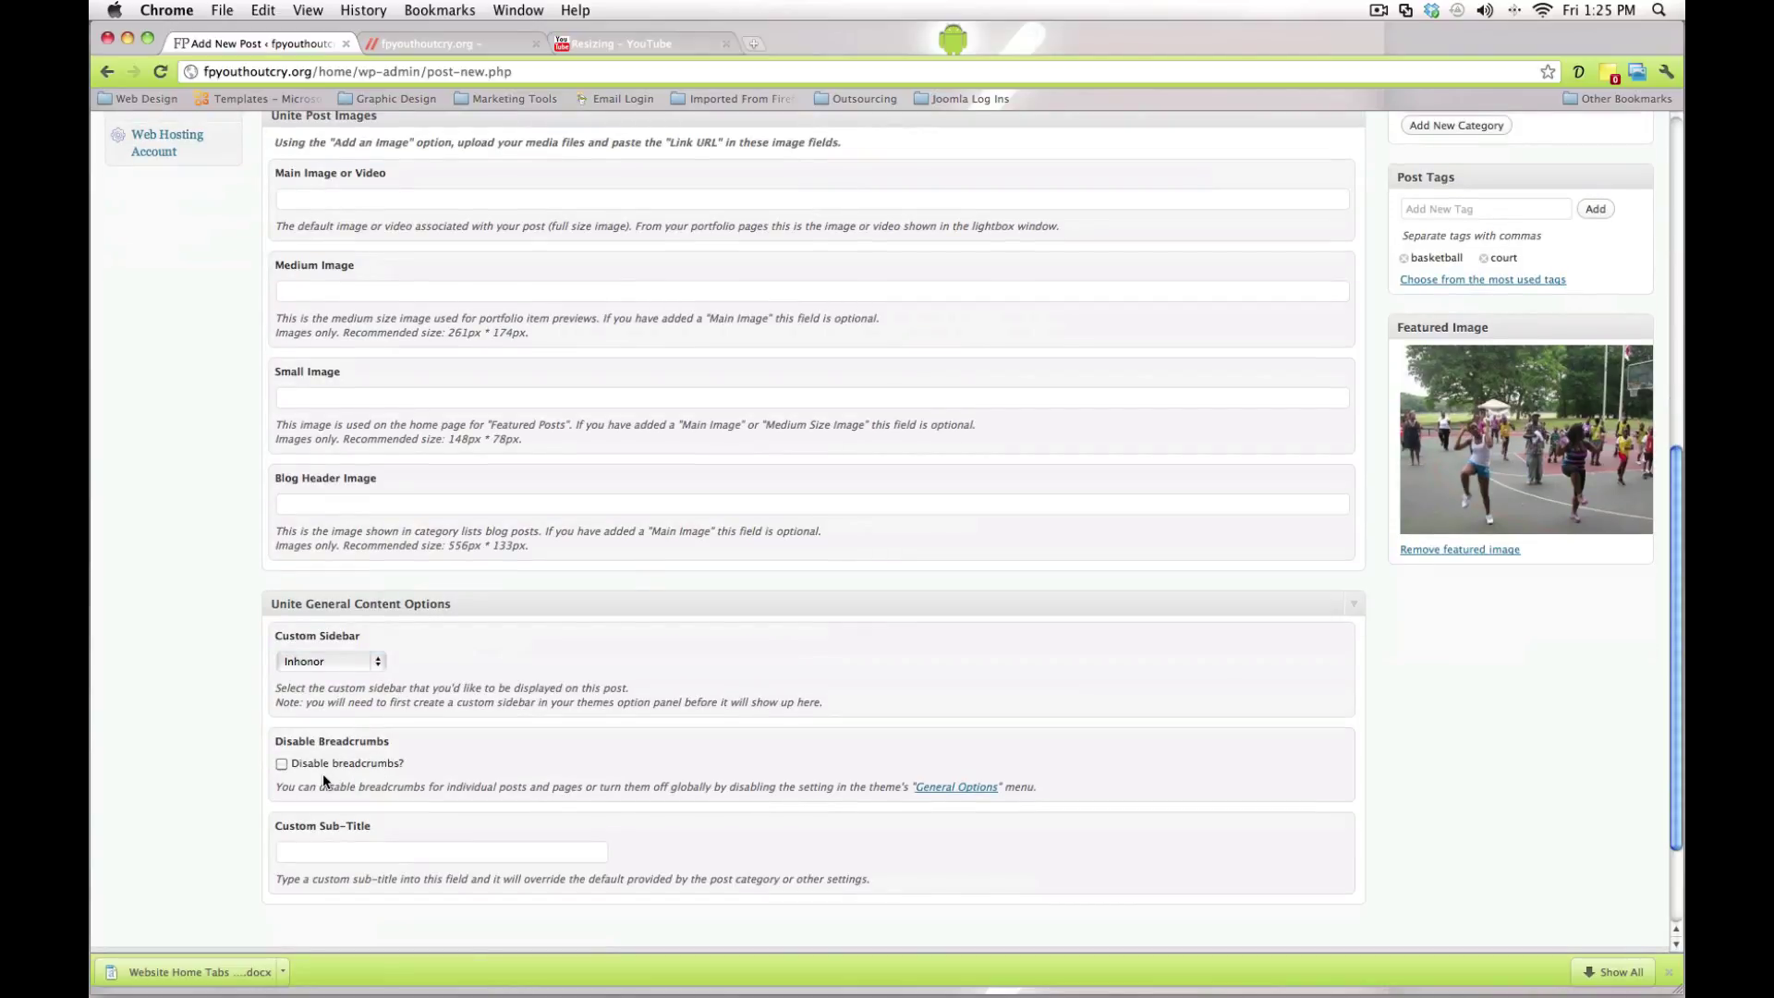
# Step: Open the Founder Gallery post from the live site's featured content to examine its heading area, and return to the post editor
pyautogui.click(425, 43)
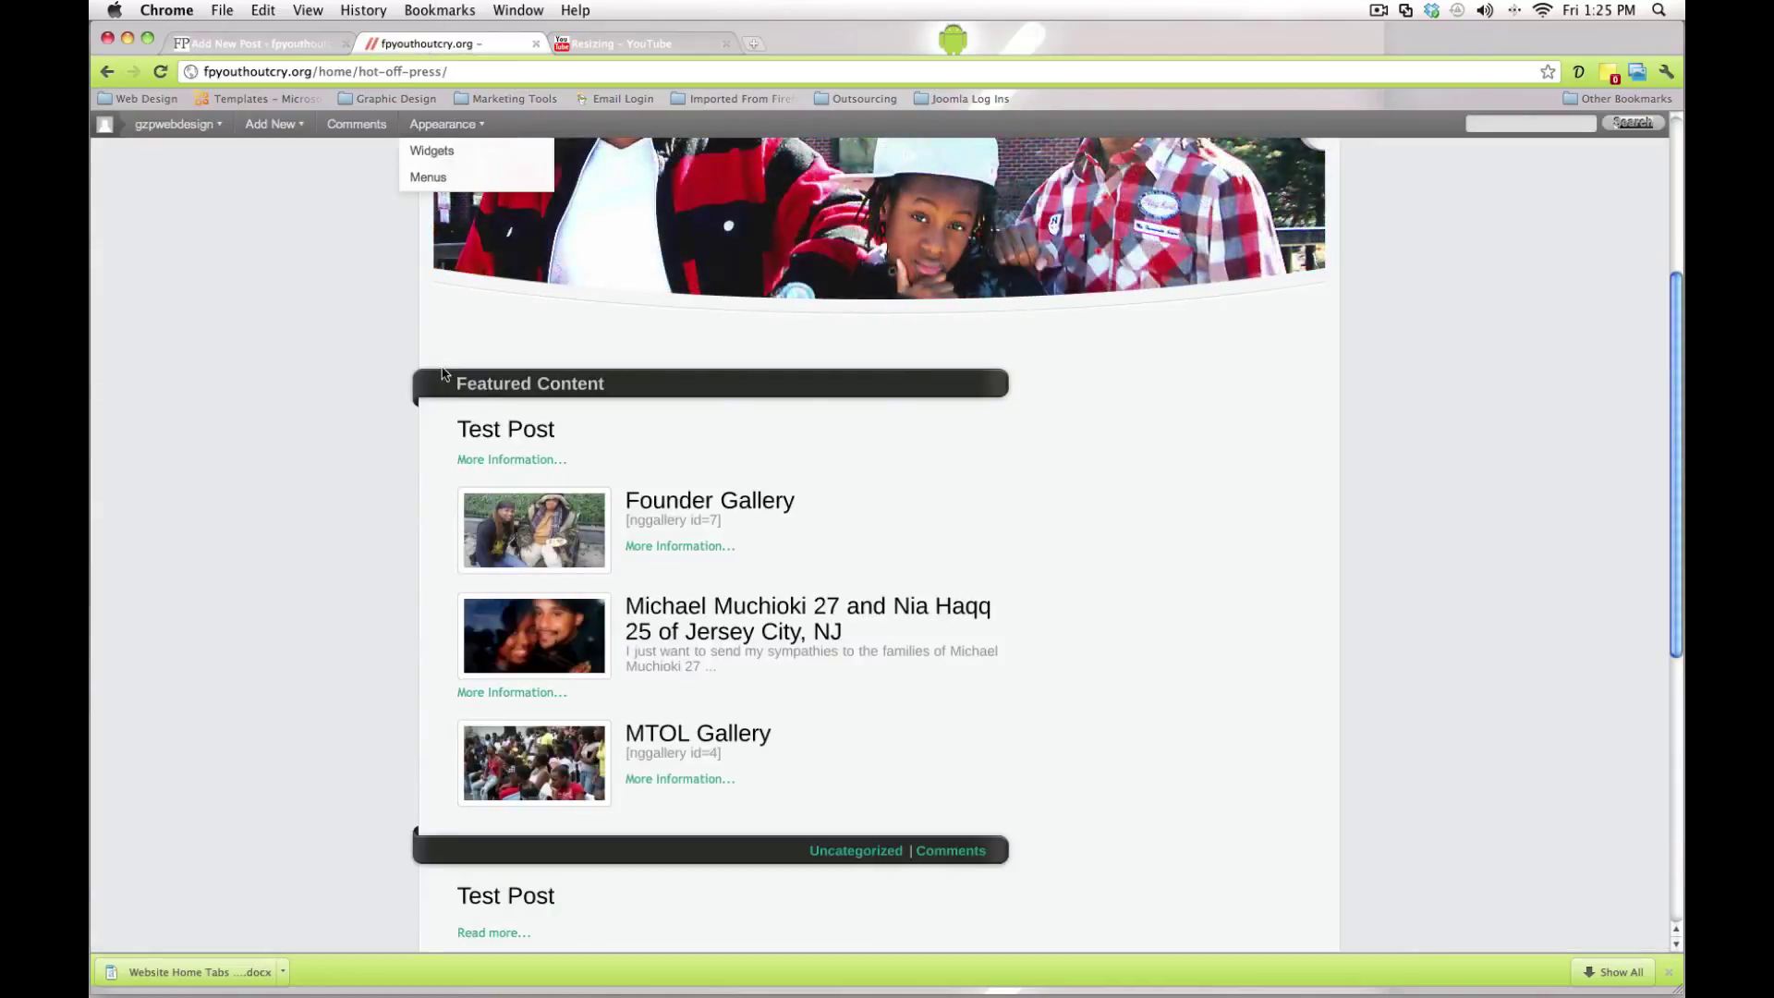
pyautogui.click(661, 505)
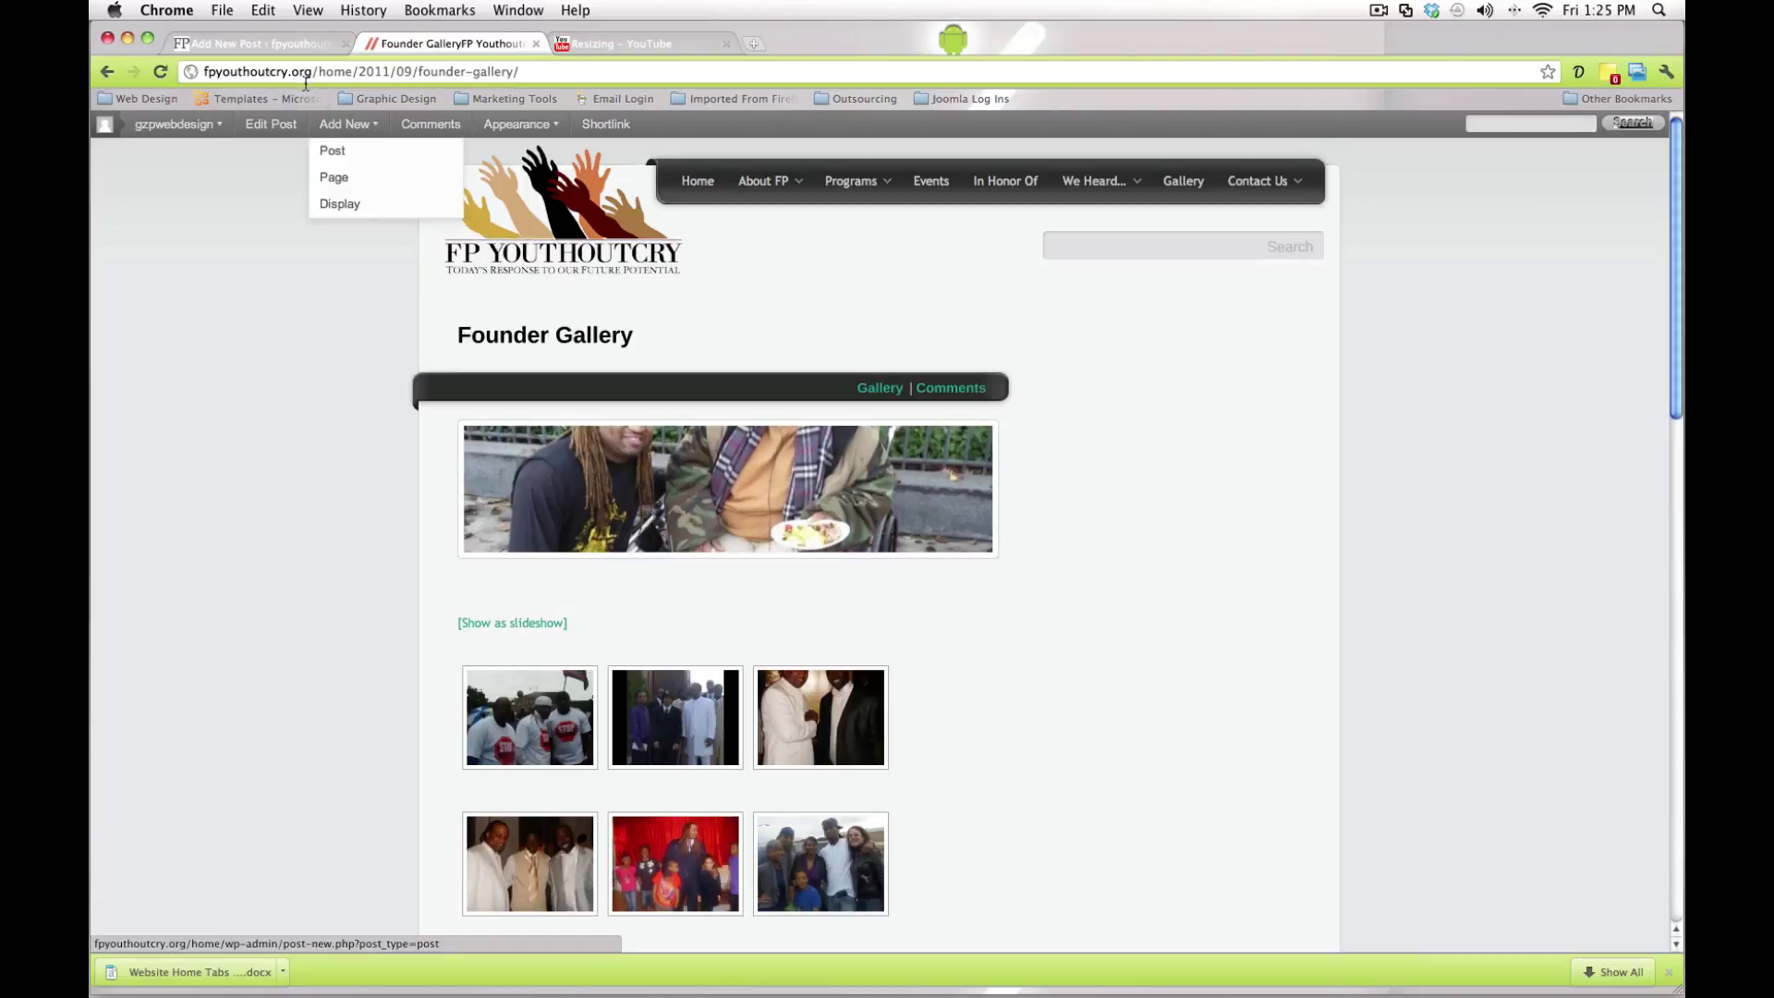
pyautogui.click(274, 48)
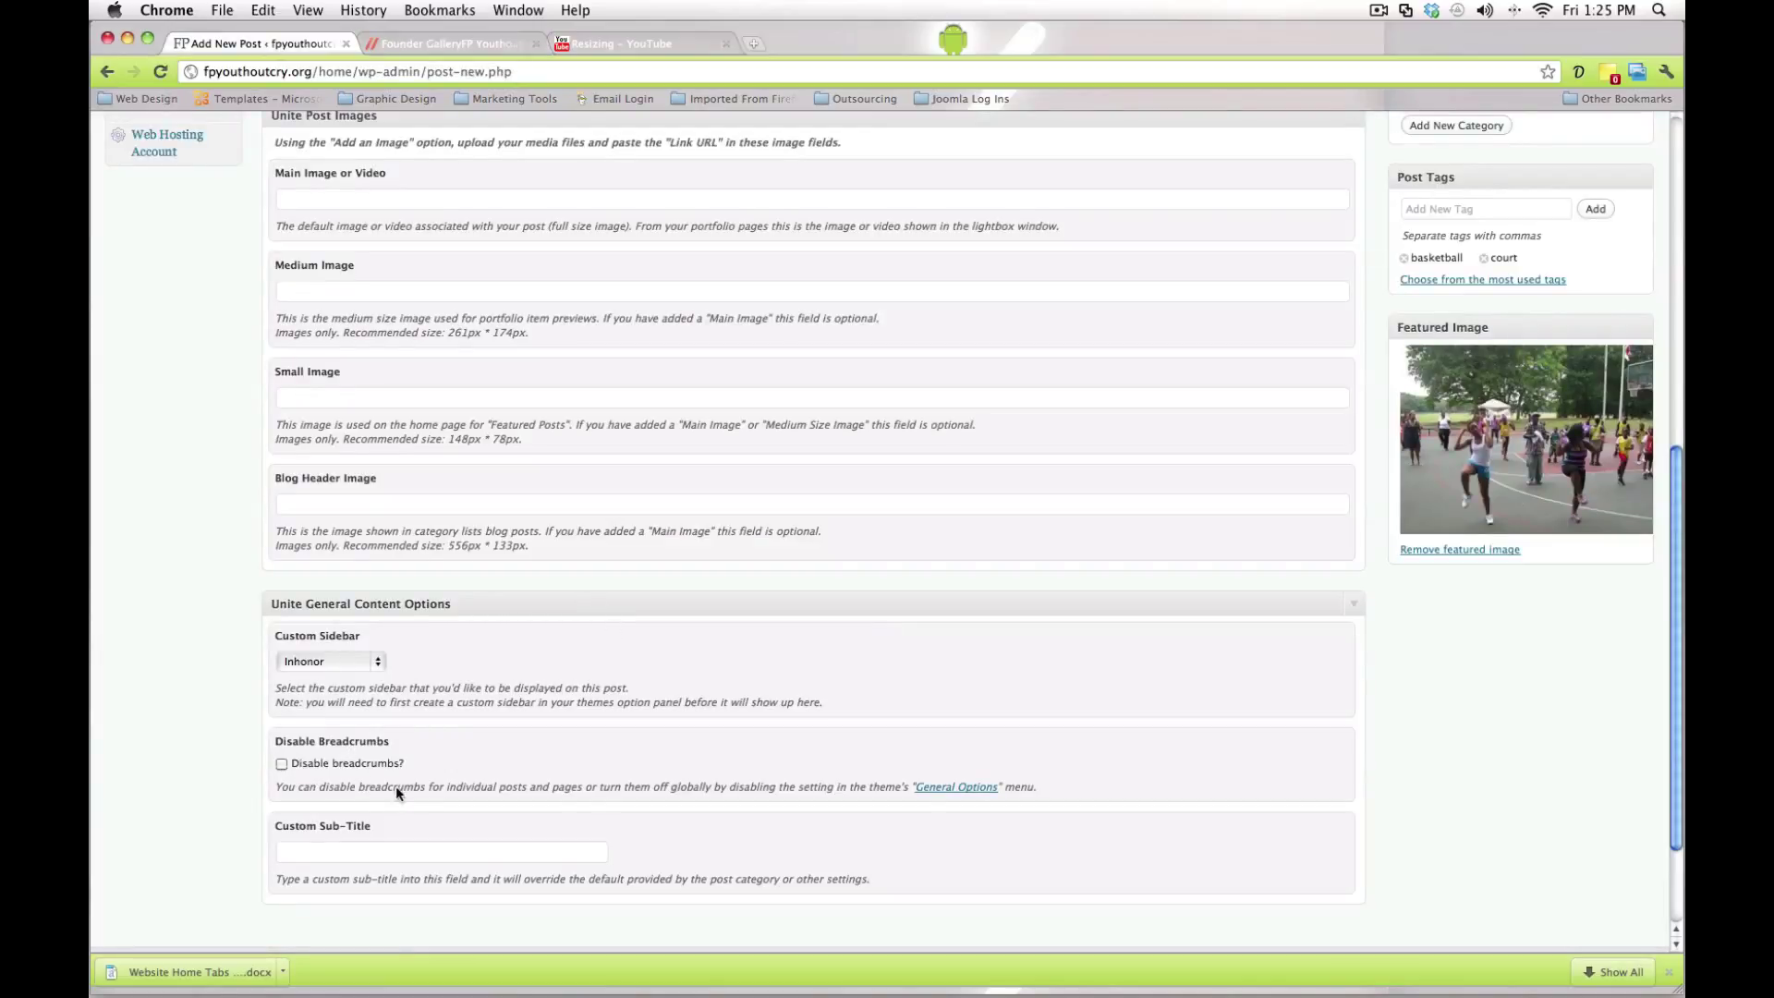
# Step: Preview Test Post on the site, close the preview and publish the post
pyautogui.scroll(6, 621, 756)
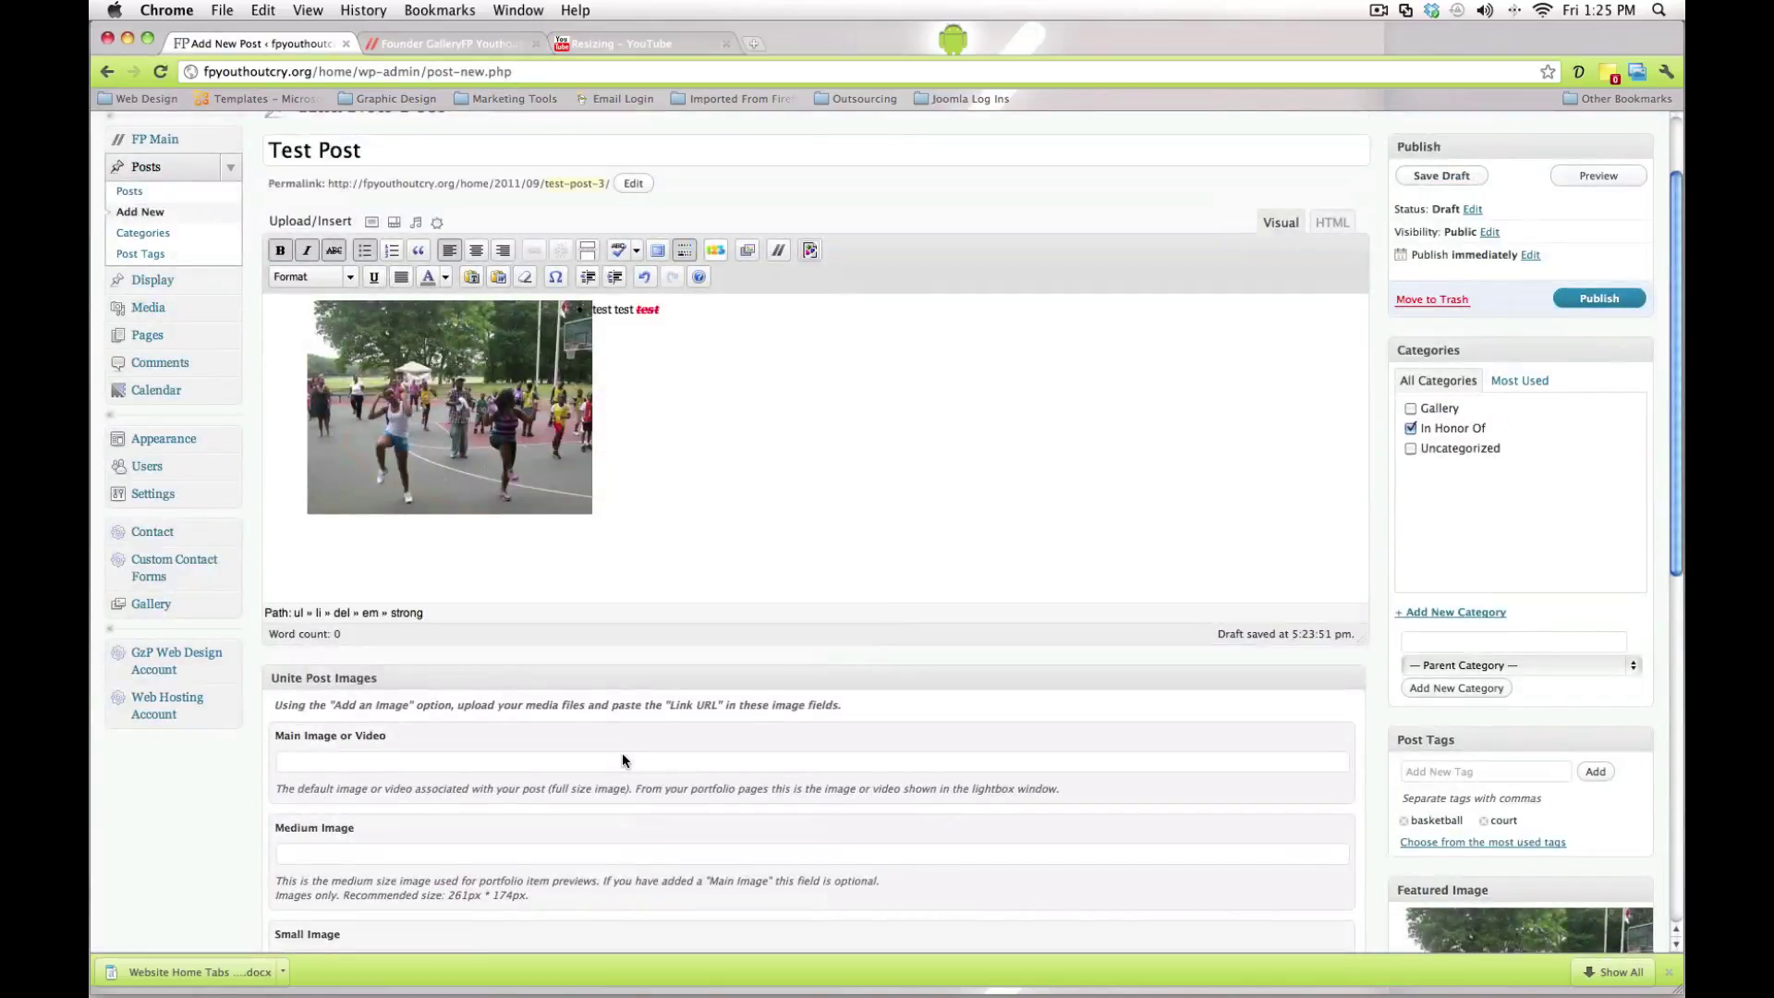
pyautogui.scroll(1, 623, 752)
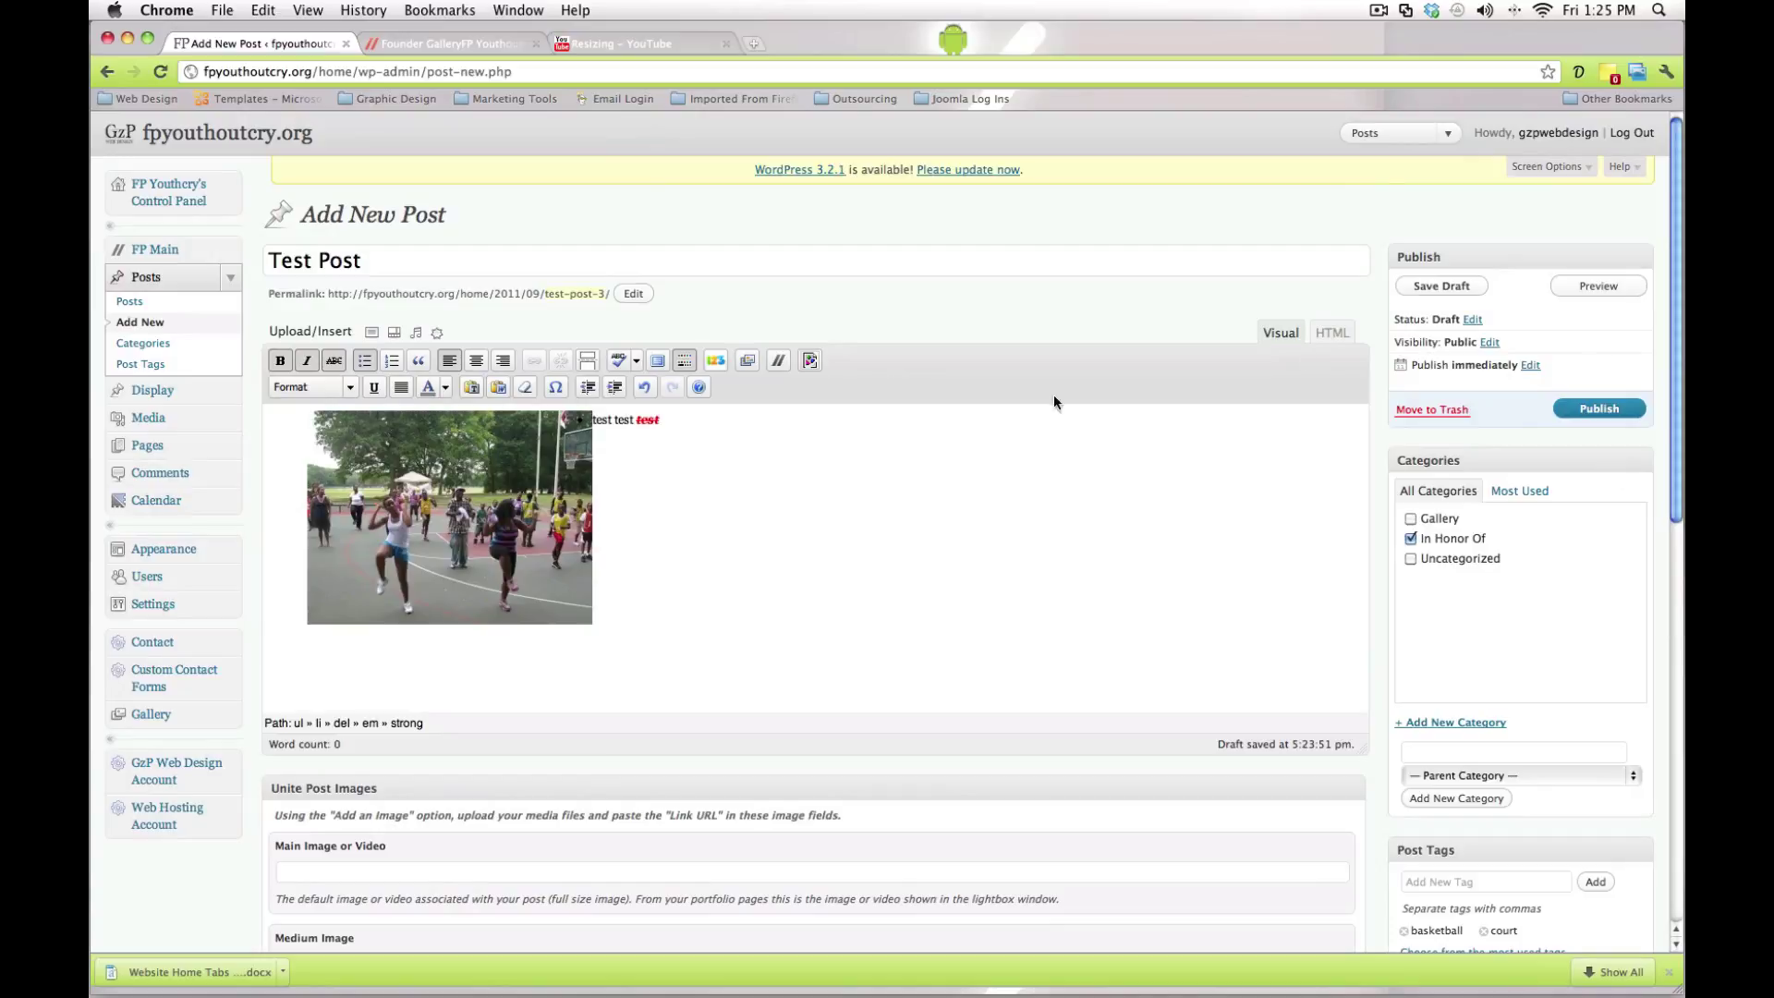
pyautogui.scroll(-15, 1021, 405)
pyautogui.scroll(15, 1022, 405)
pyautogui.click(1582, 290)
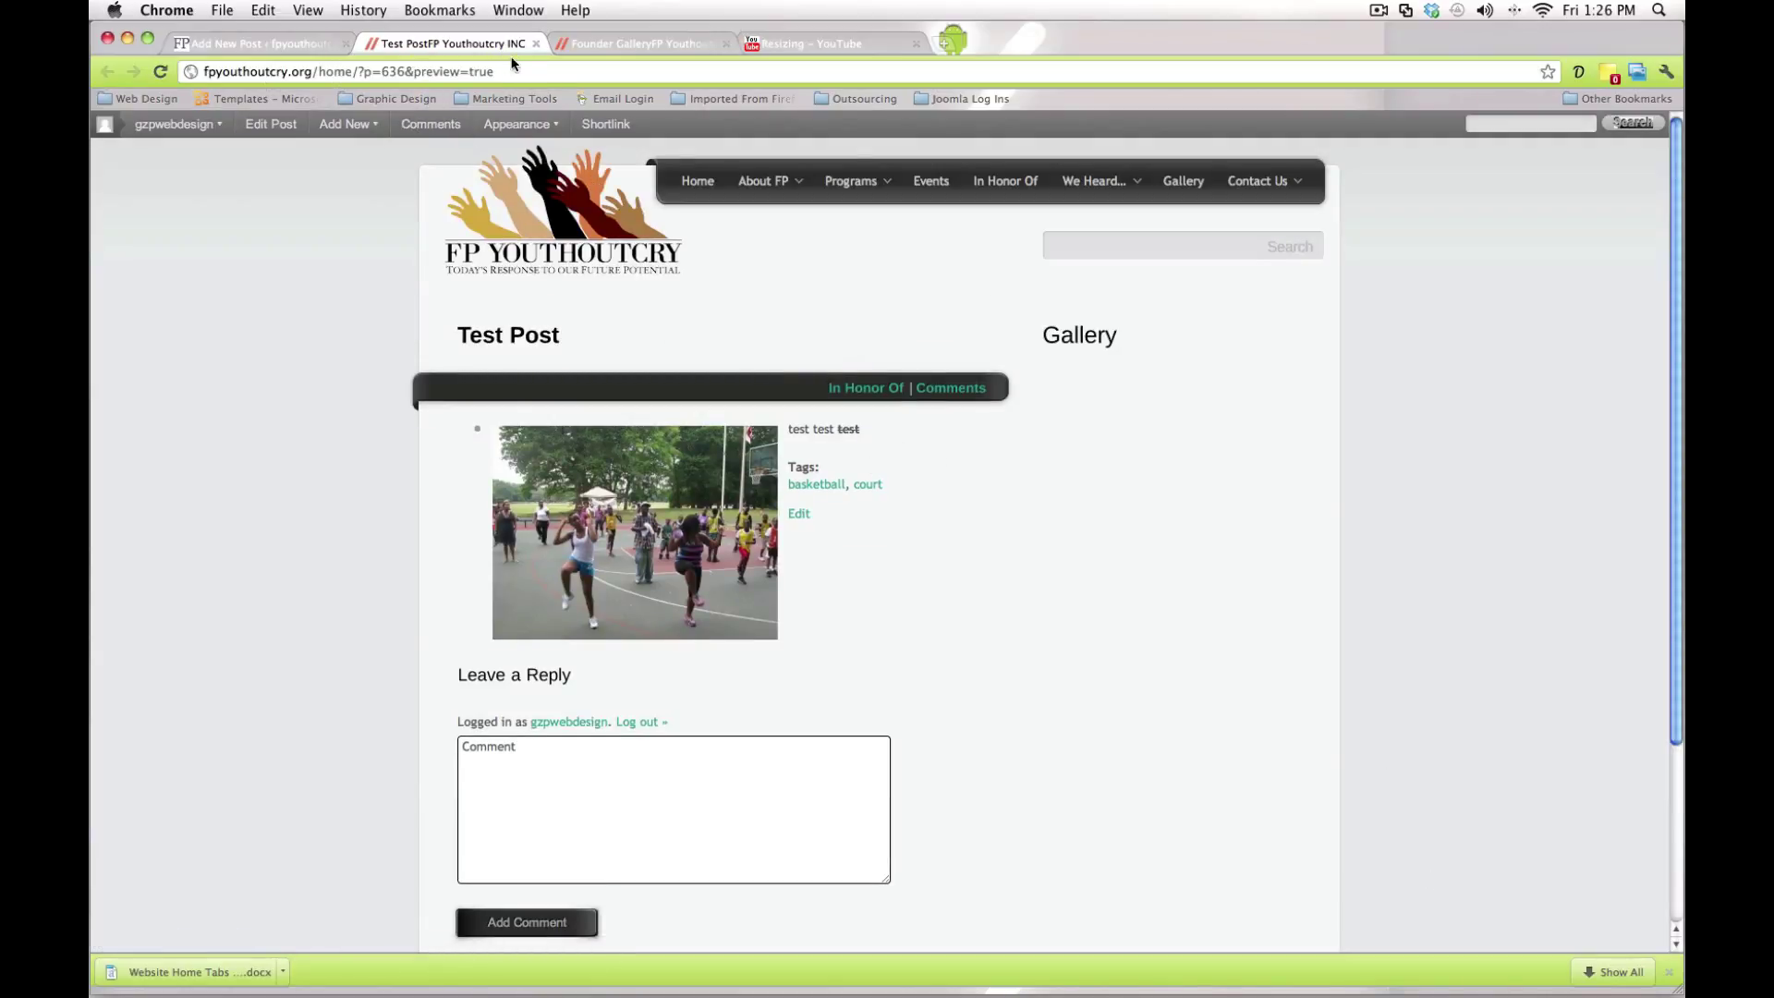
pyautogui.click(536, 44)
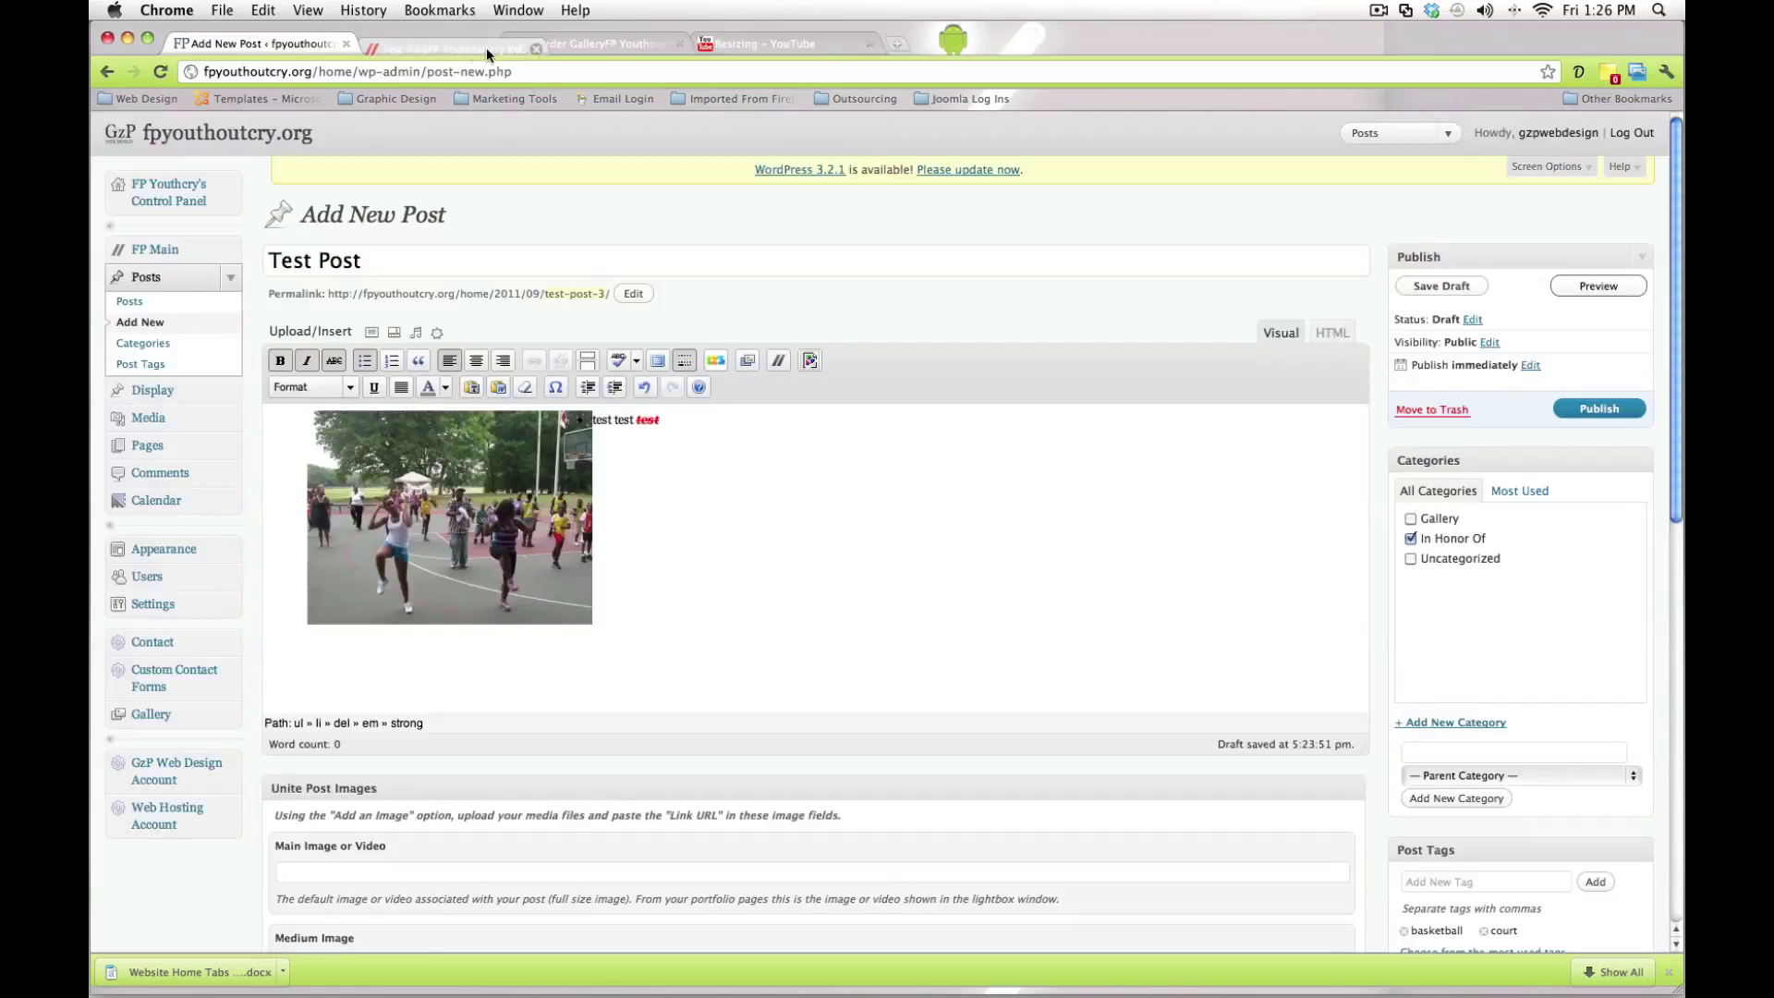
pyautogui.click(1568, 406)
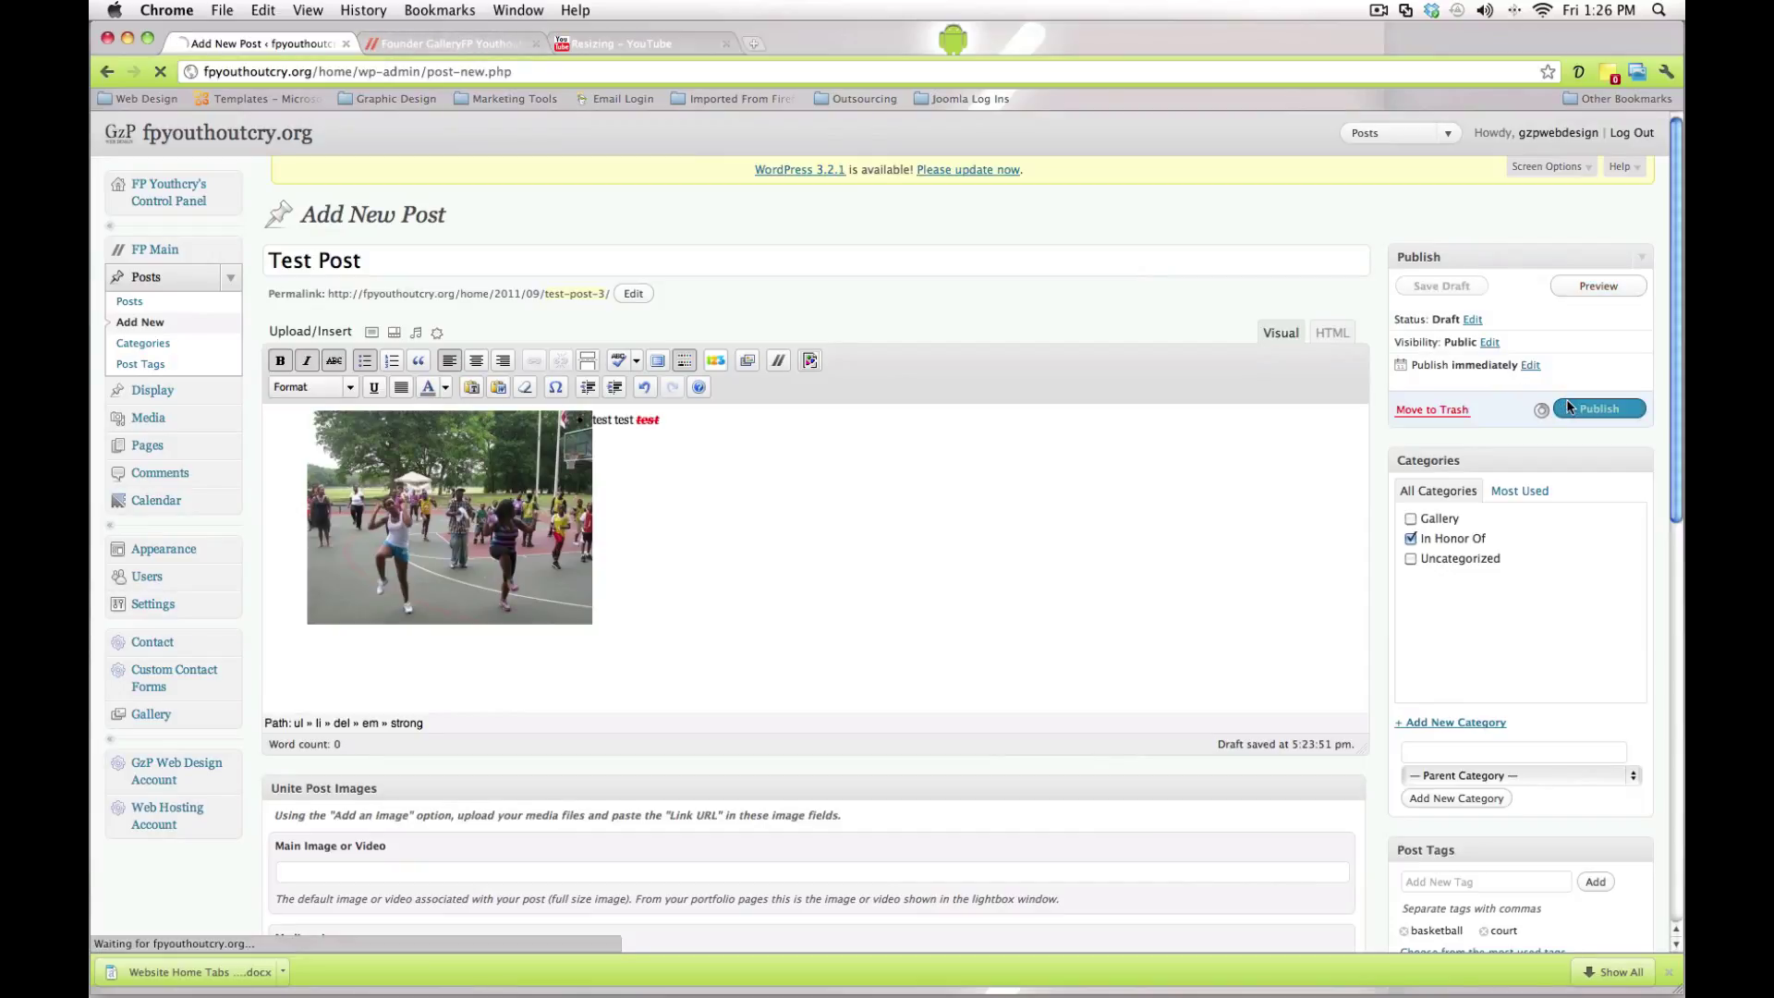
# Step: Open the Hot Off Press page on the live site and check how Test Post is listed in Featured Content
pyautogui.click(423, 47)
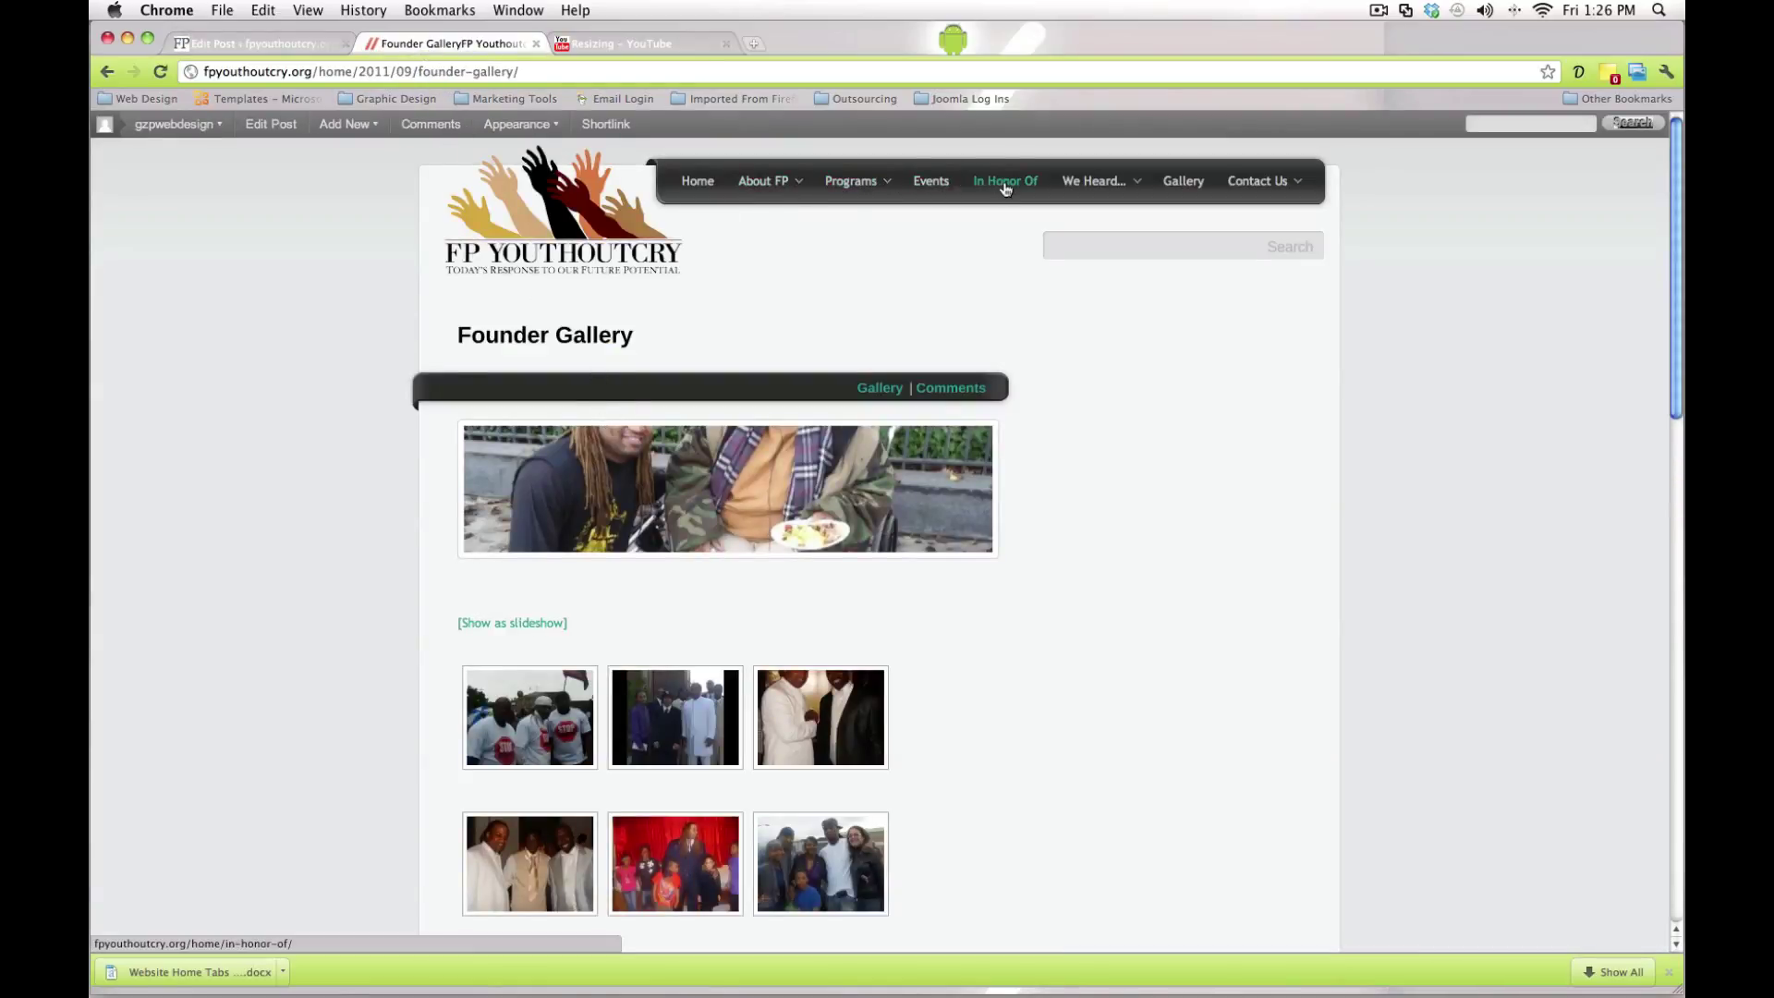
pyautogui.moveTo(1067, 189)
pyautogui.click(1084, 224)
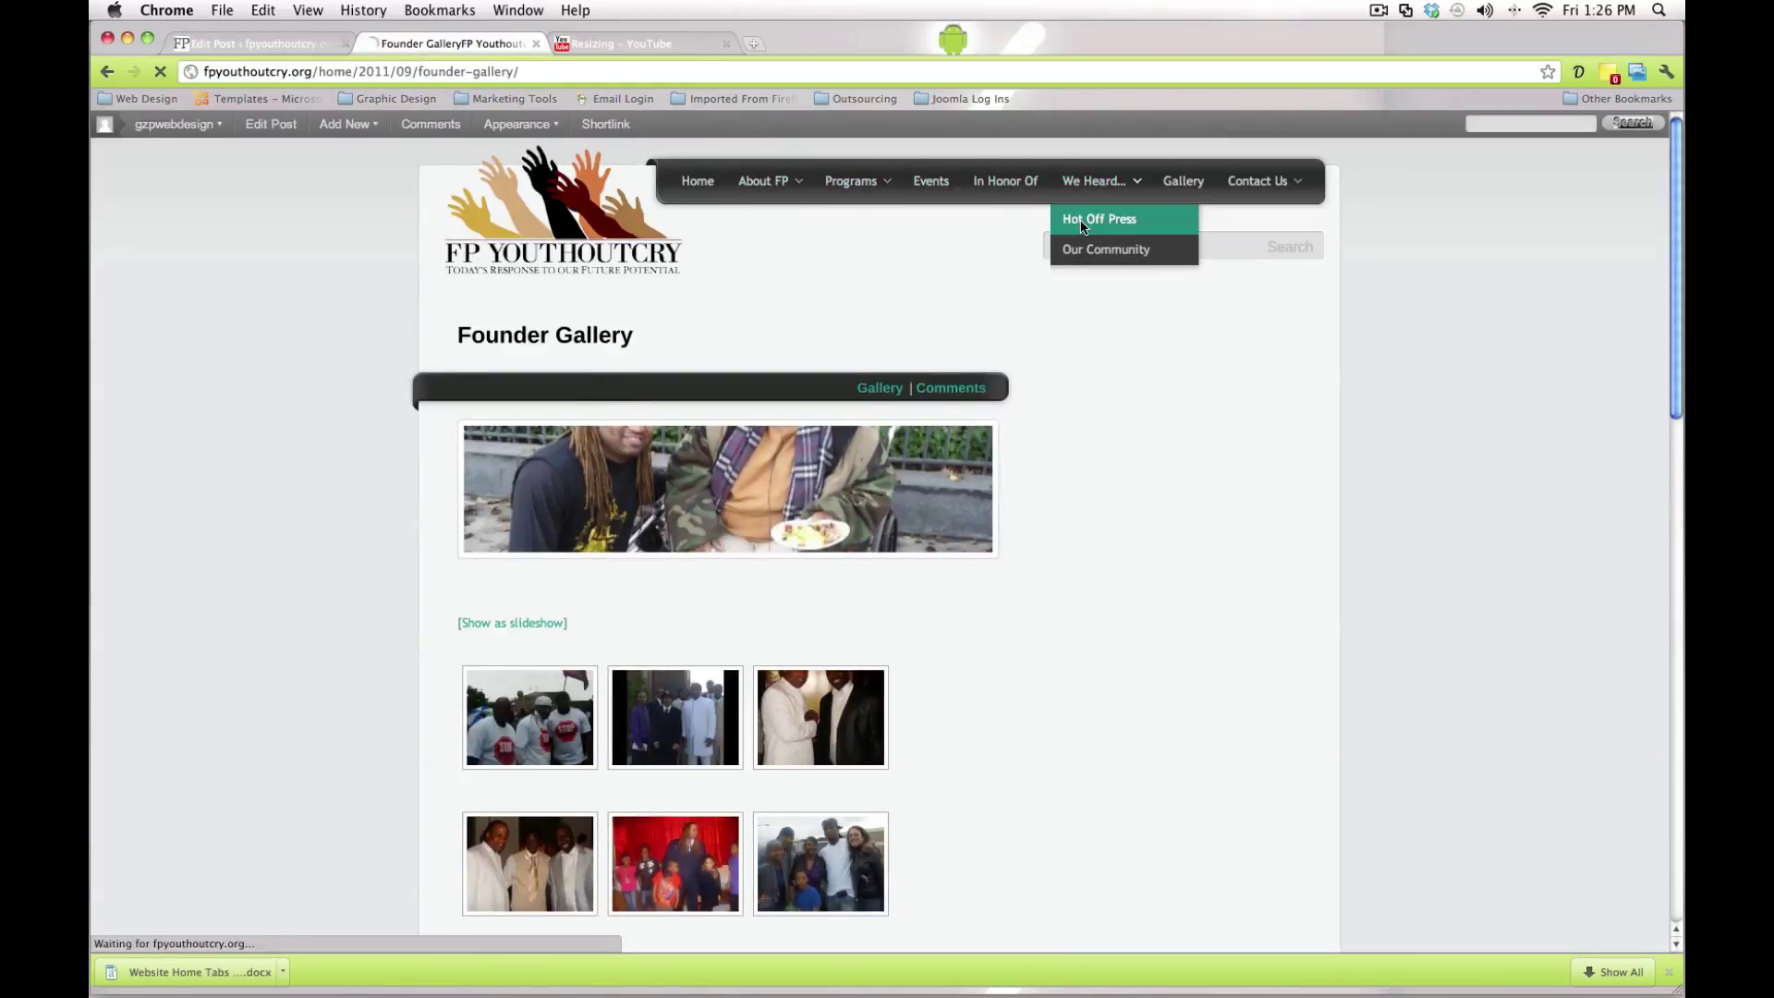
pyautogui.scroll(-10, 351, 608)
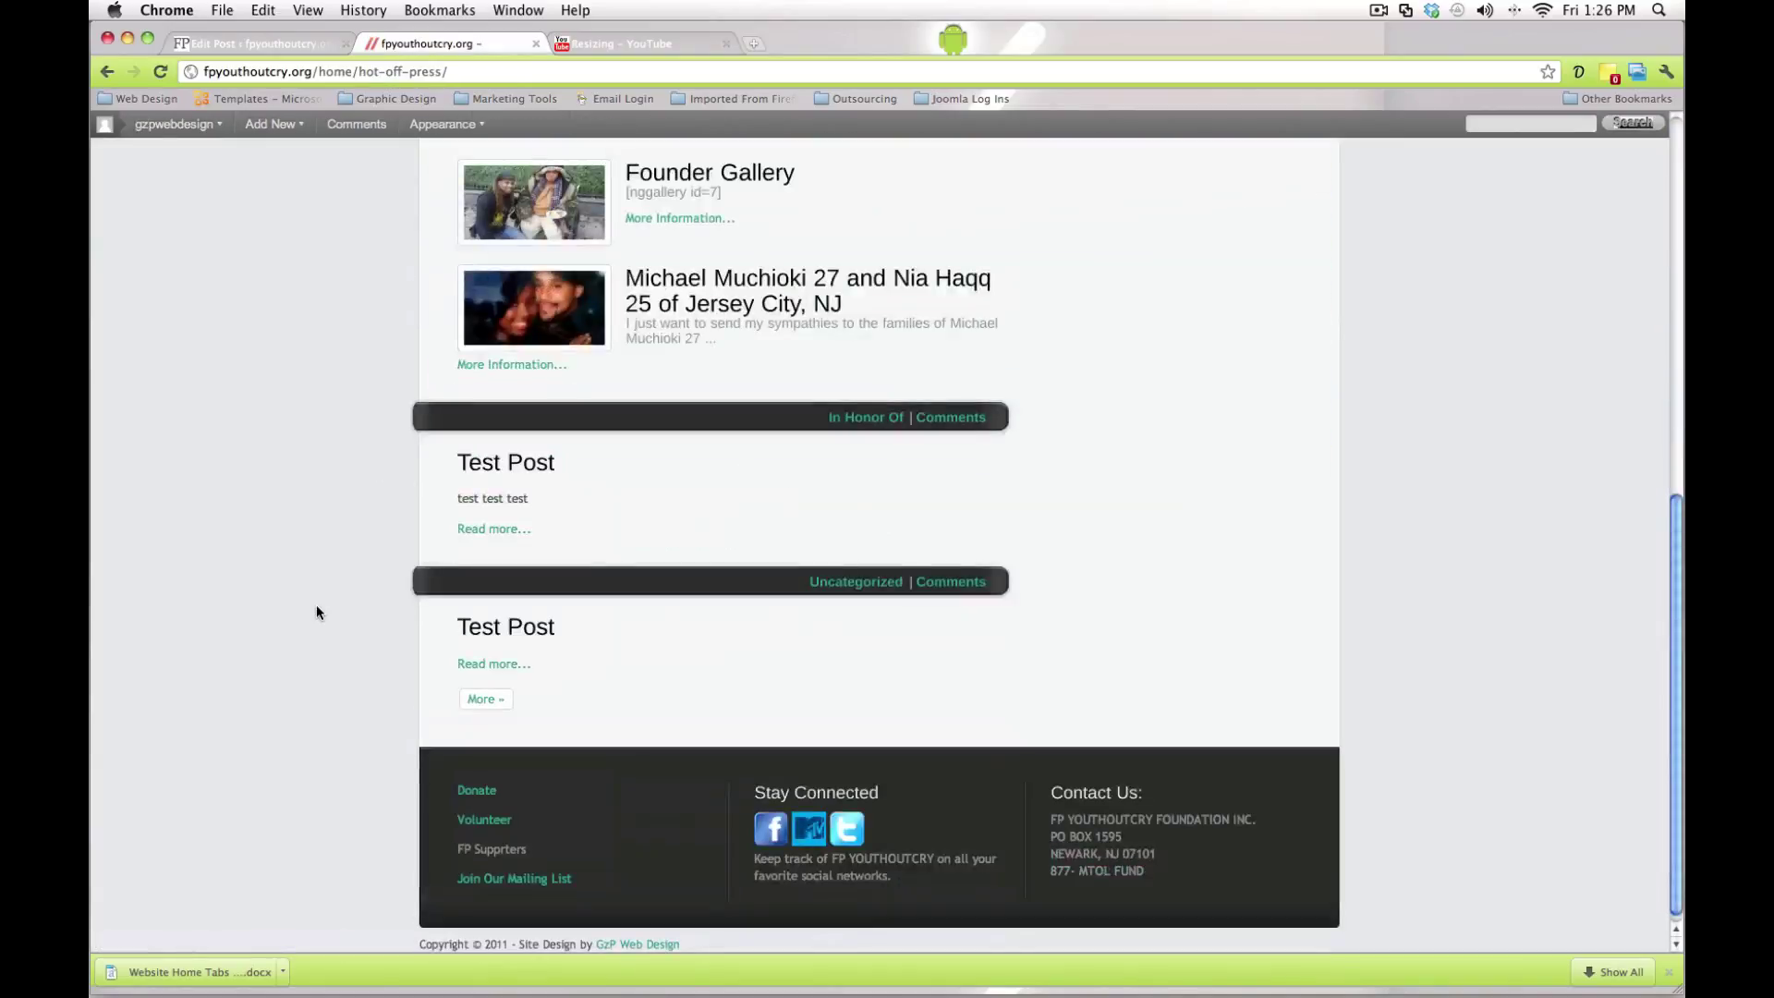
pyautogui.scroll(2, 277, 595)
pyautogui.scroll(5, 271, 590)
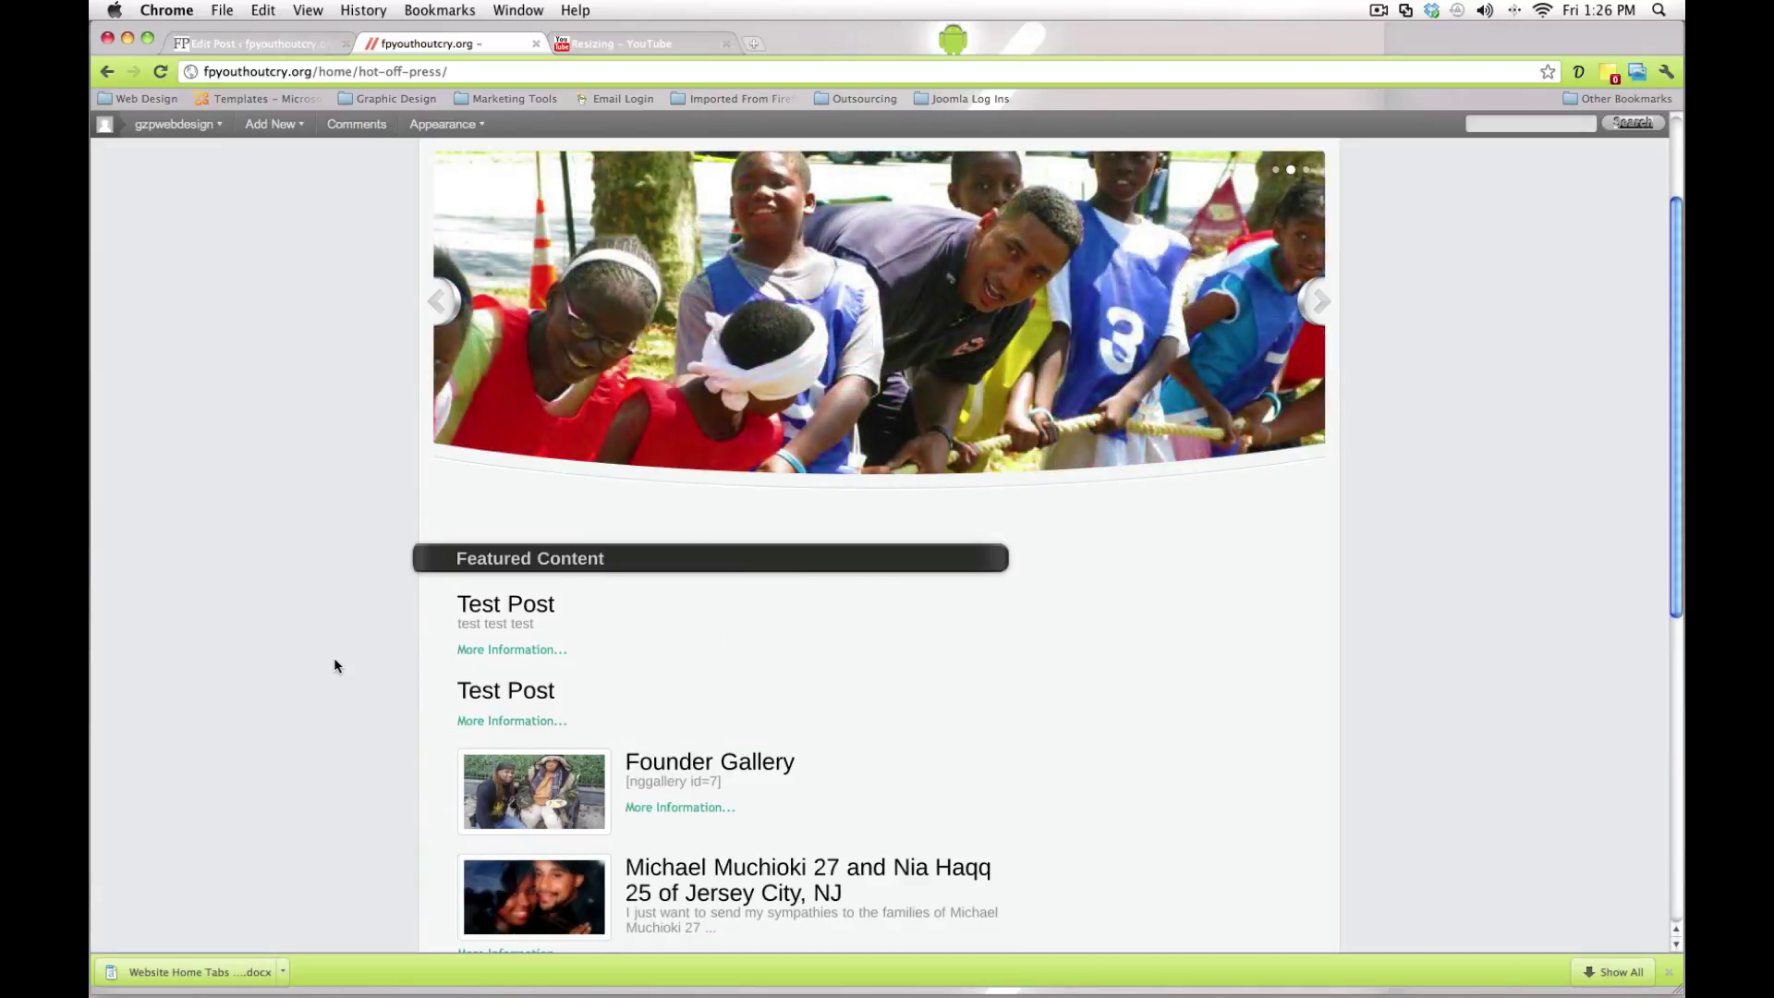
pyautogui.scroll(-1, 335, 664)
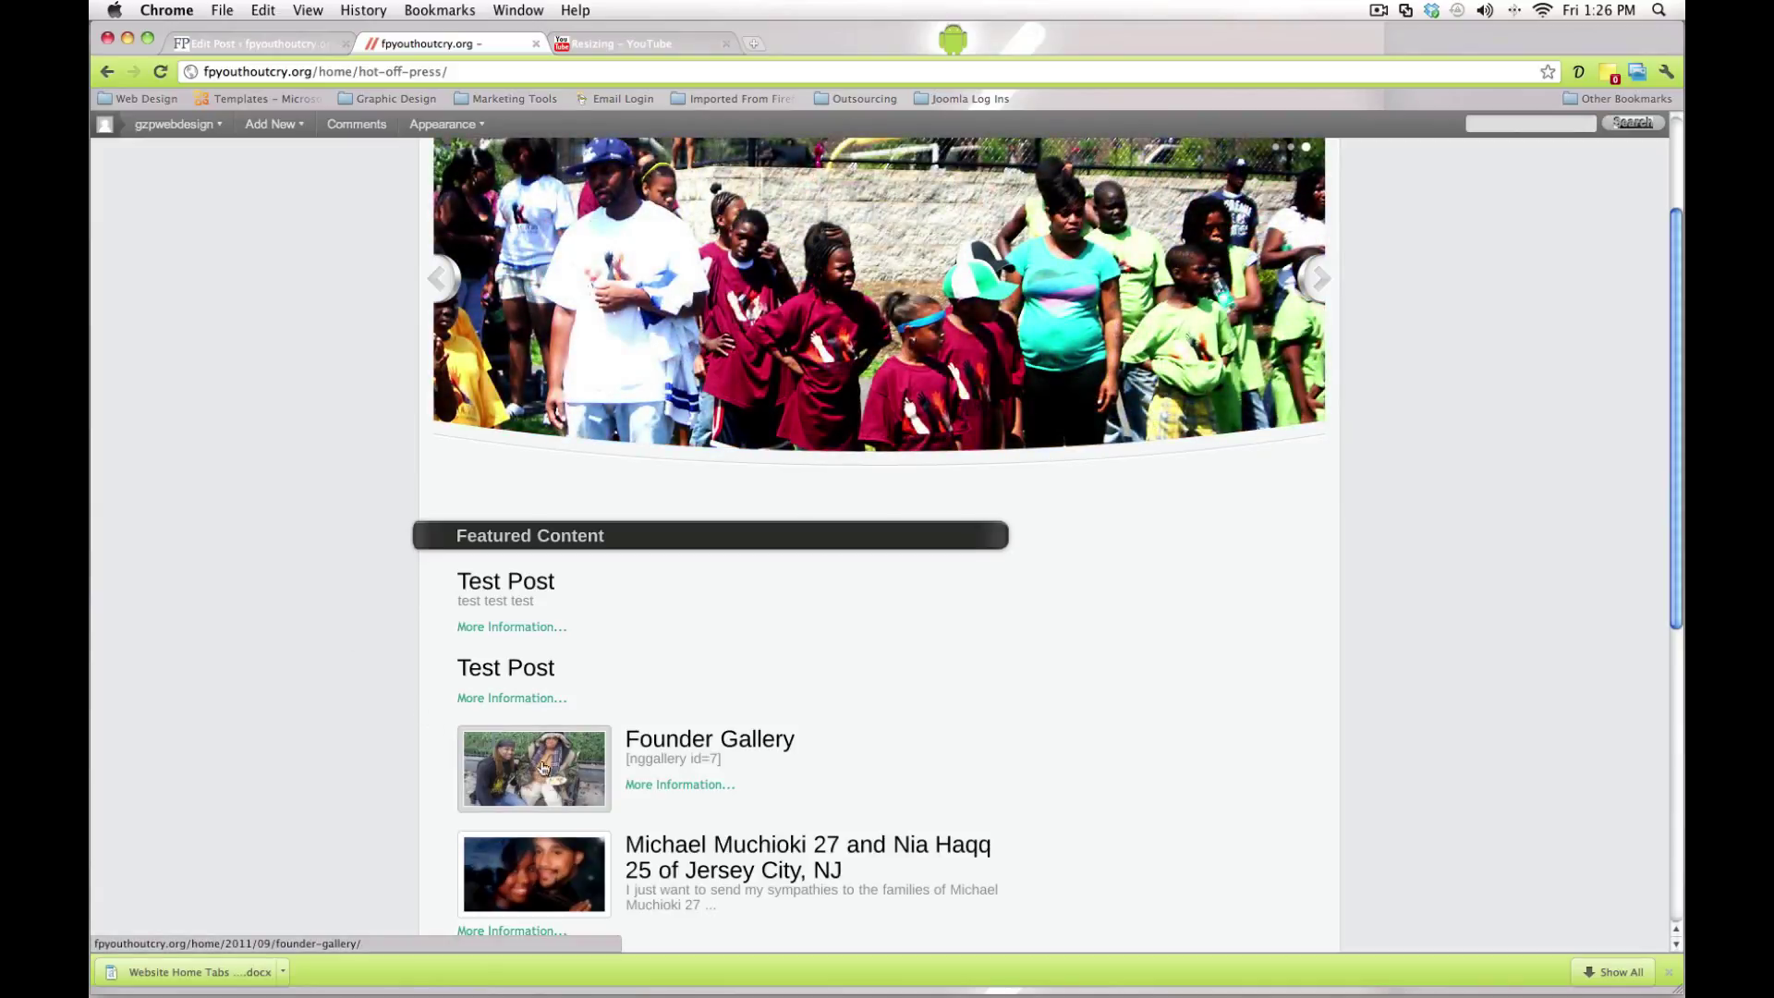
# Step: Return to the Test Post editor and examine the Main Image or Video field under Unite Post Images
pyautogui.click(262, 46)
pyautogui.scroll(-5, 708, 605)
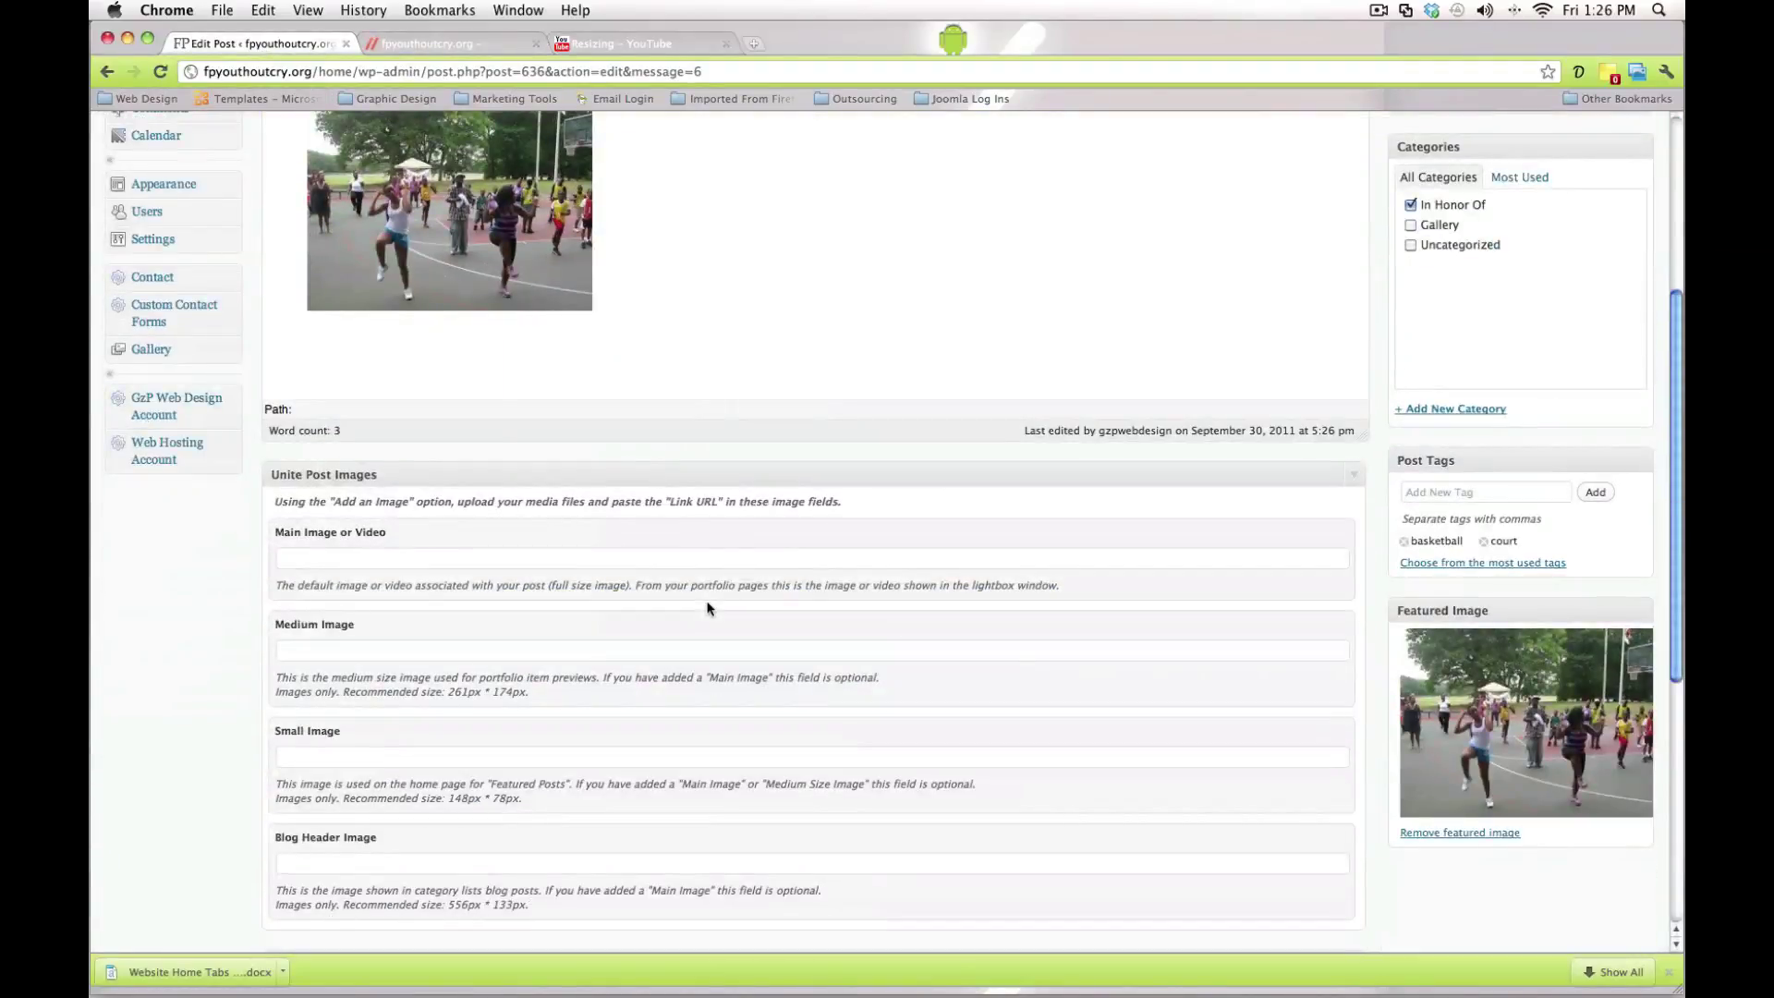
pyautogui.moveTo(281, 541); pyautogui.dragTo(361, 543)
pyautogui.click(383, 564)
# Step: Copy the link URL of the first image in the post's media library, then close the image dialog
pyautogui.scroll(5, 374, 462)
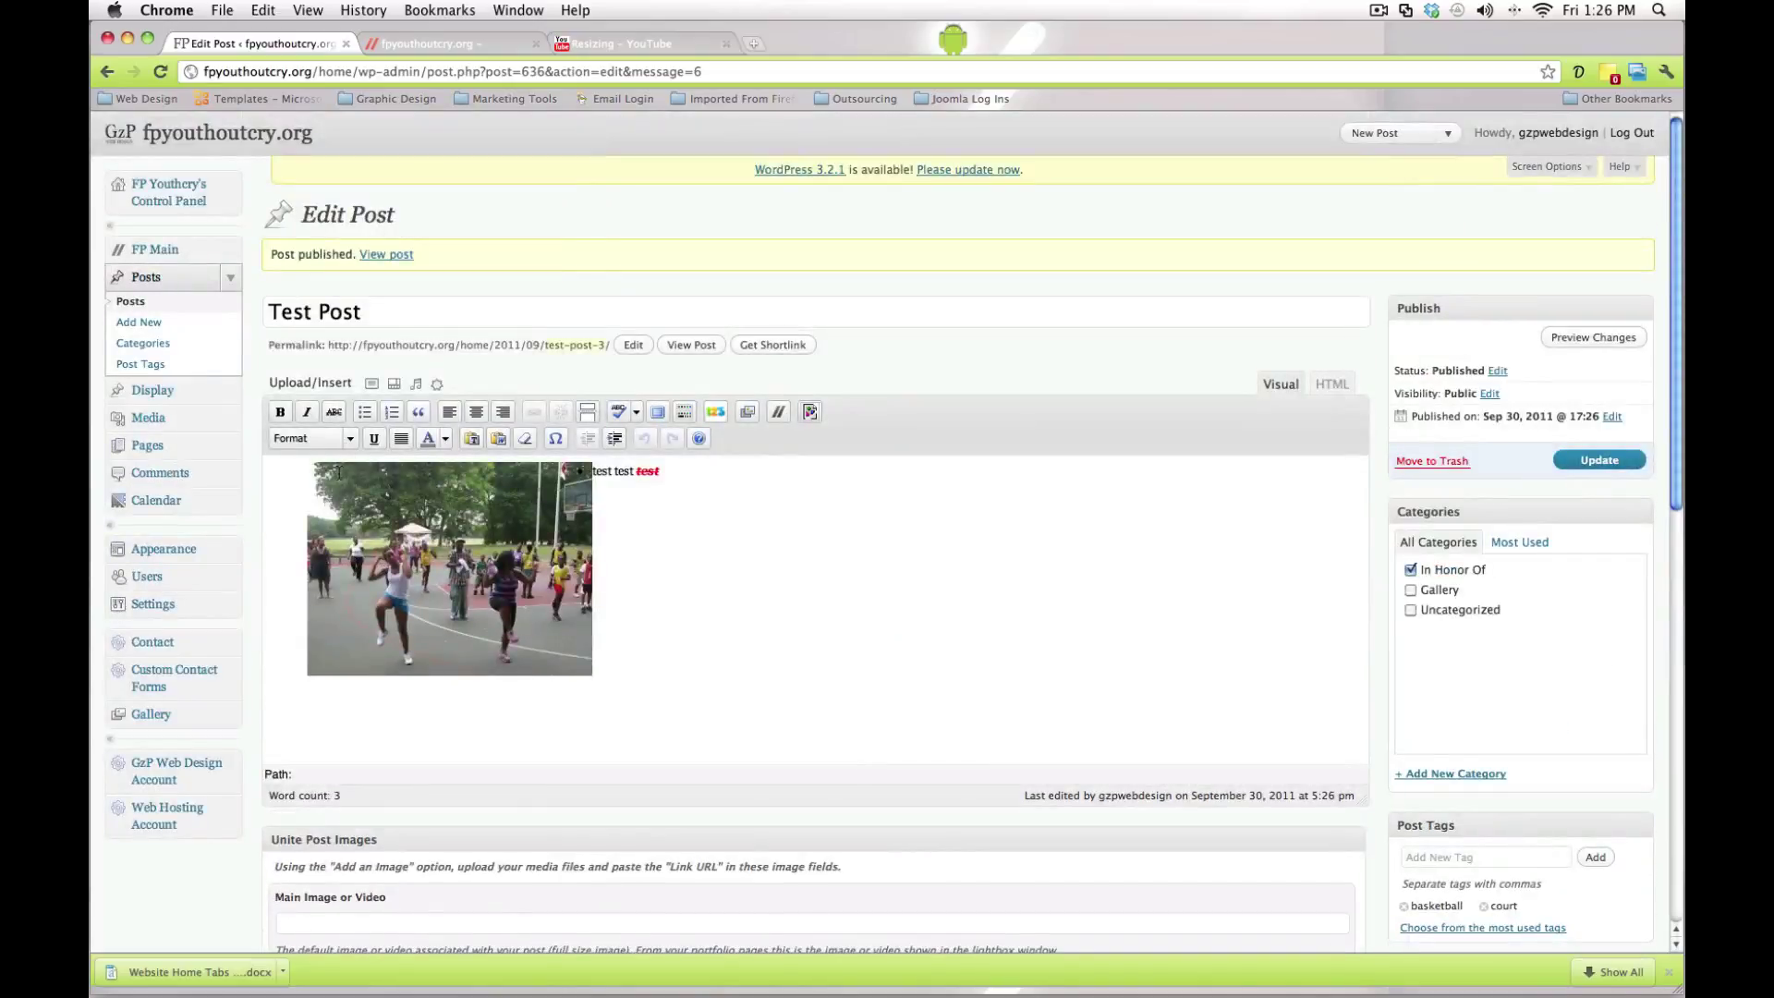
pyautogui.click(370, 385)
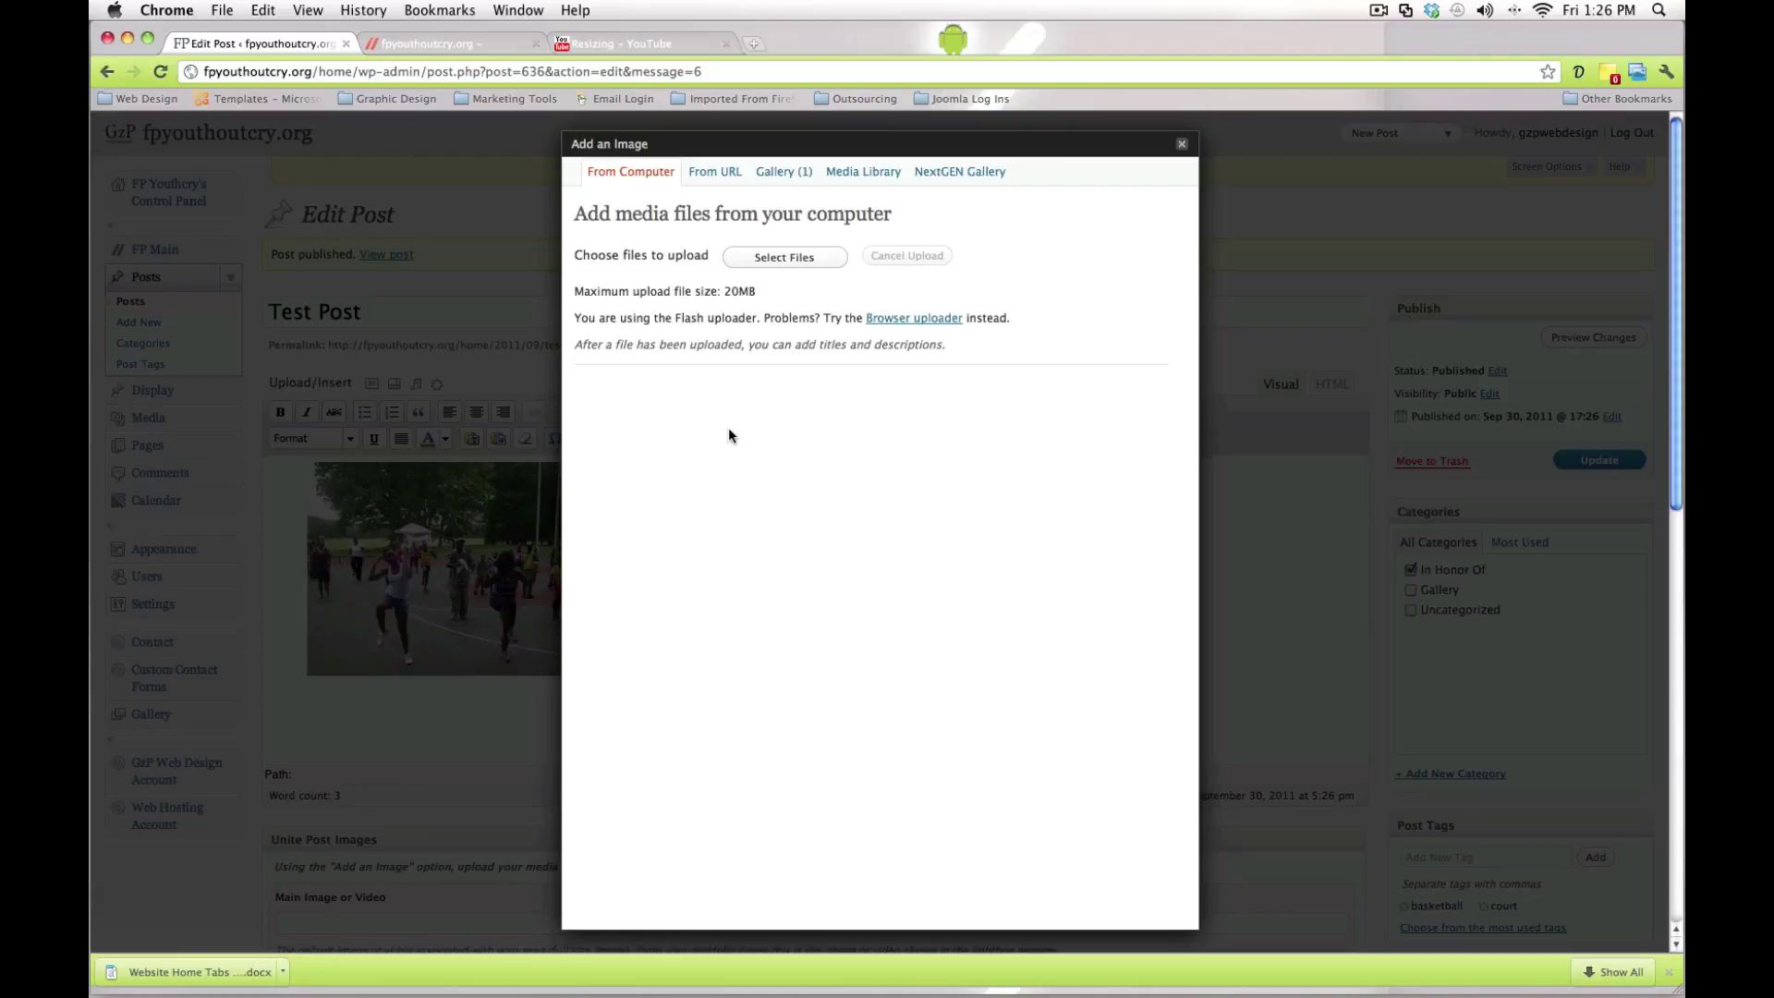
pyautogui.click(840, 177)
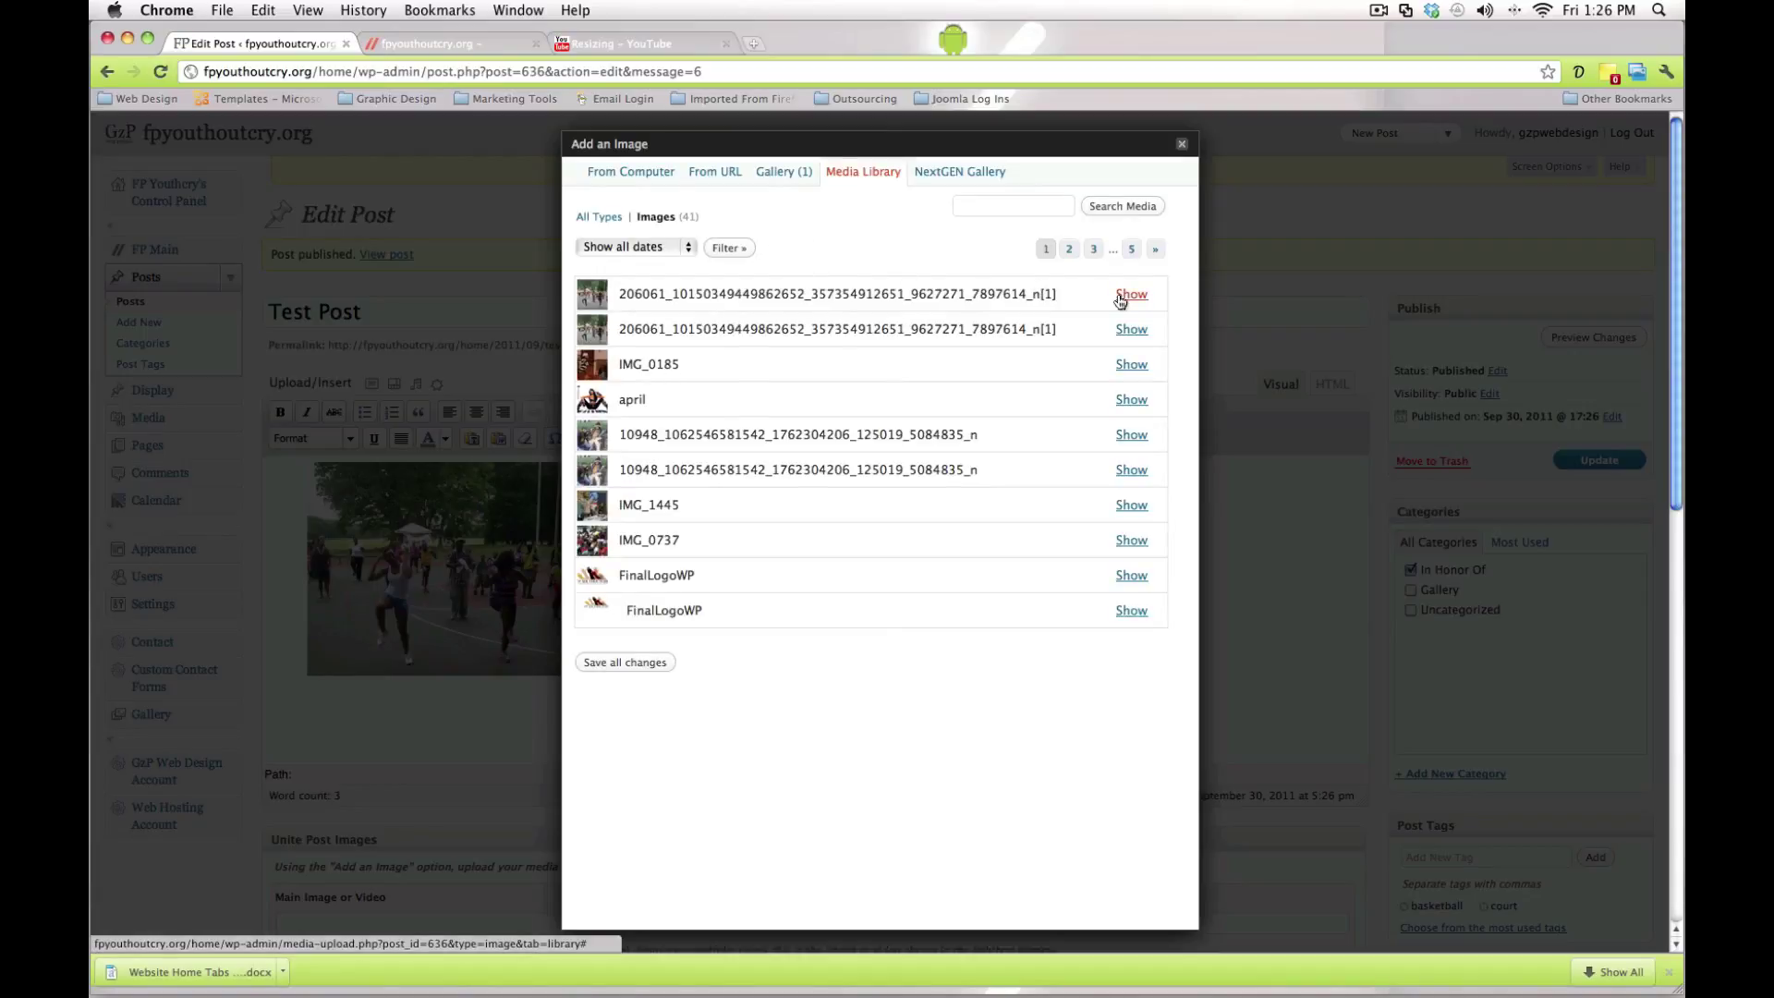
pyautogui.click(1129, 295)
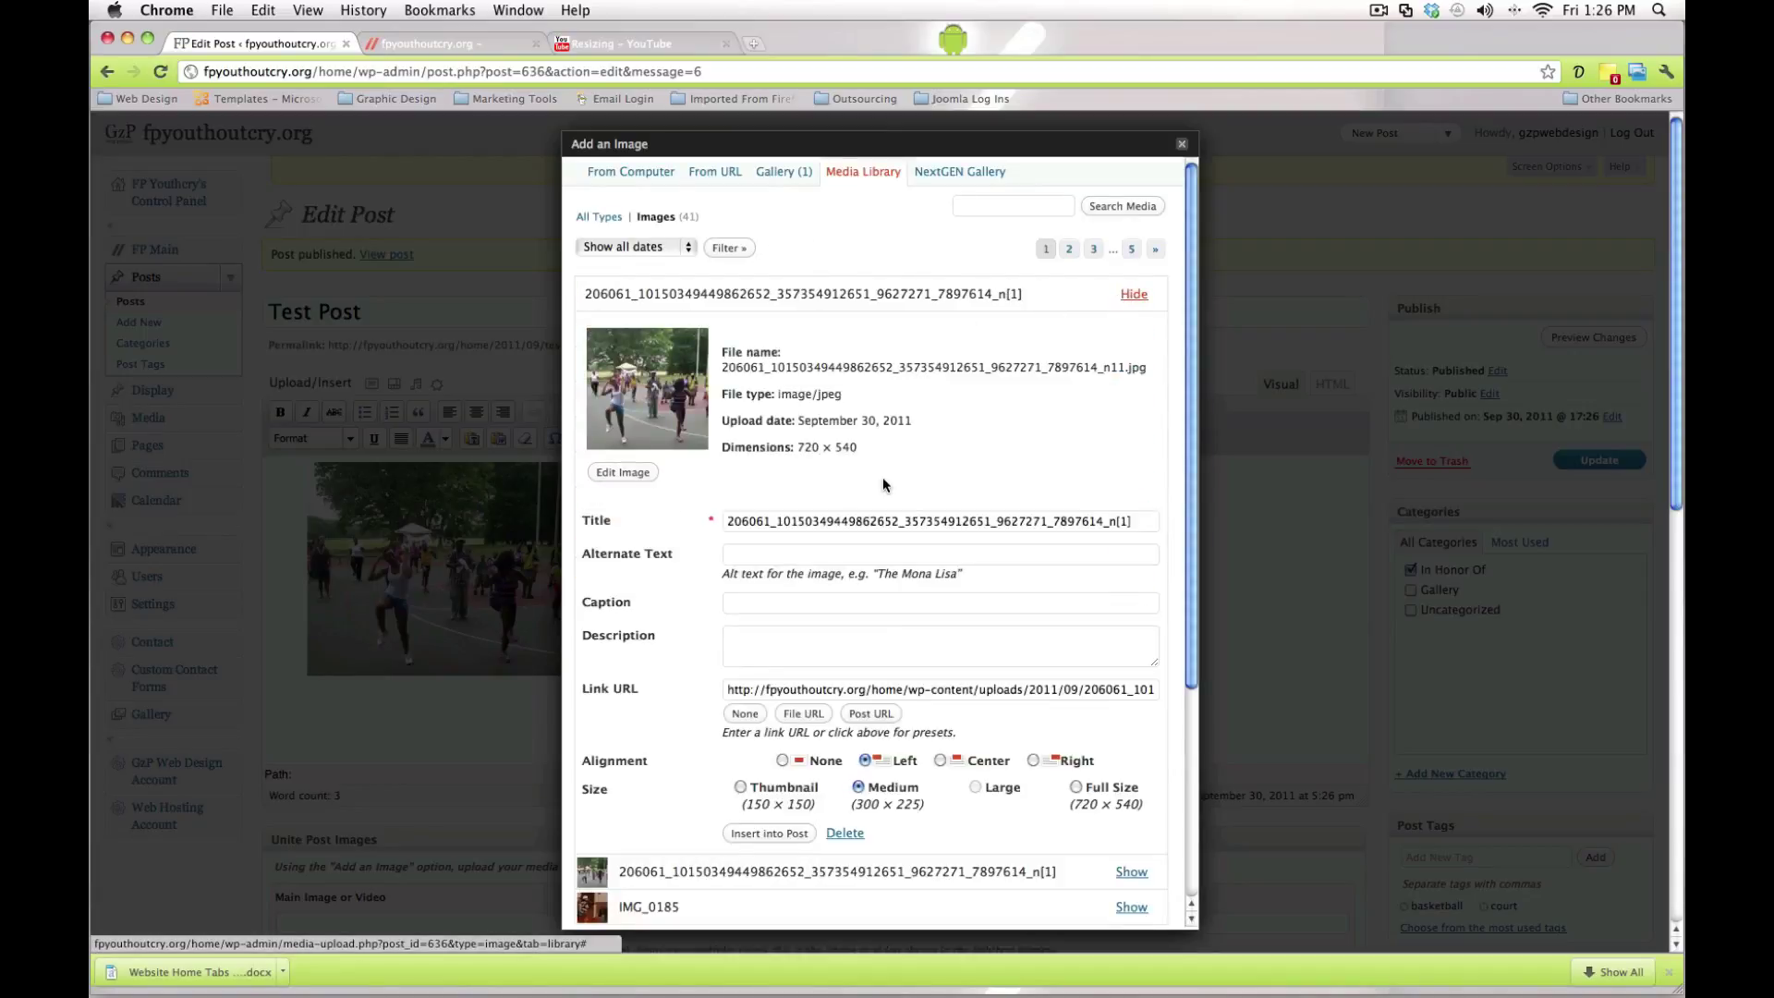
pyautogui.doubleClick(832, 693)
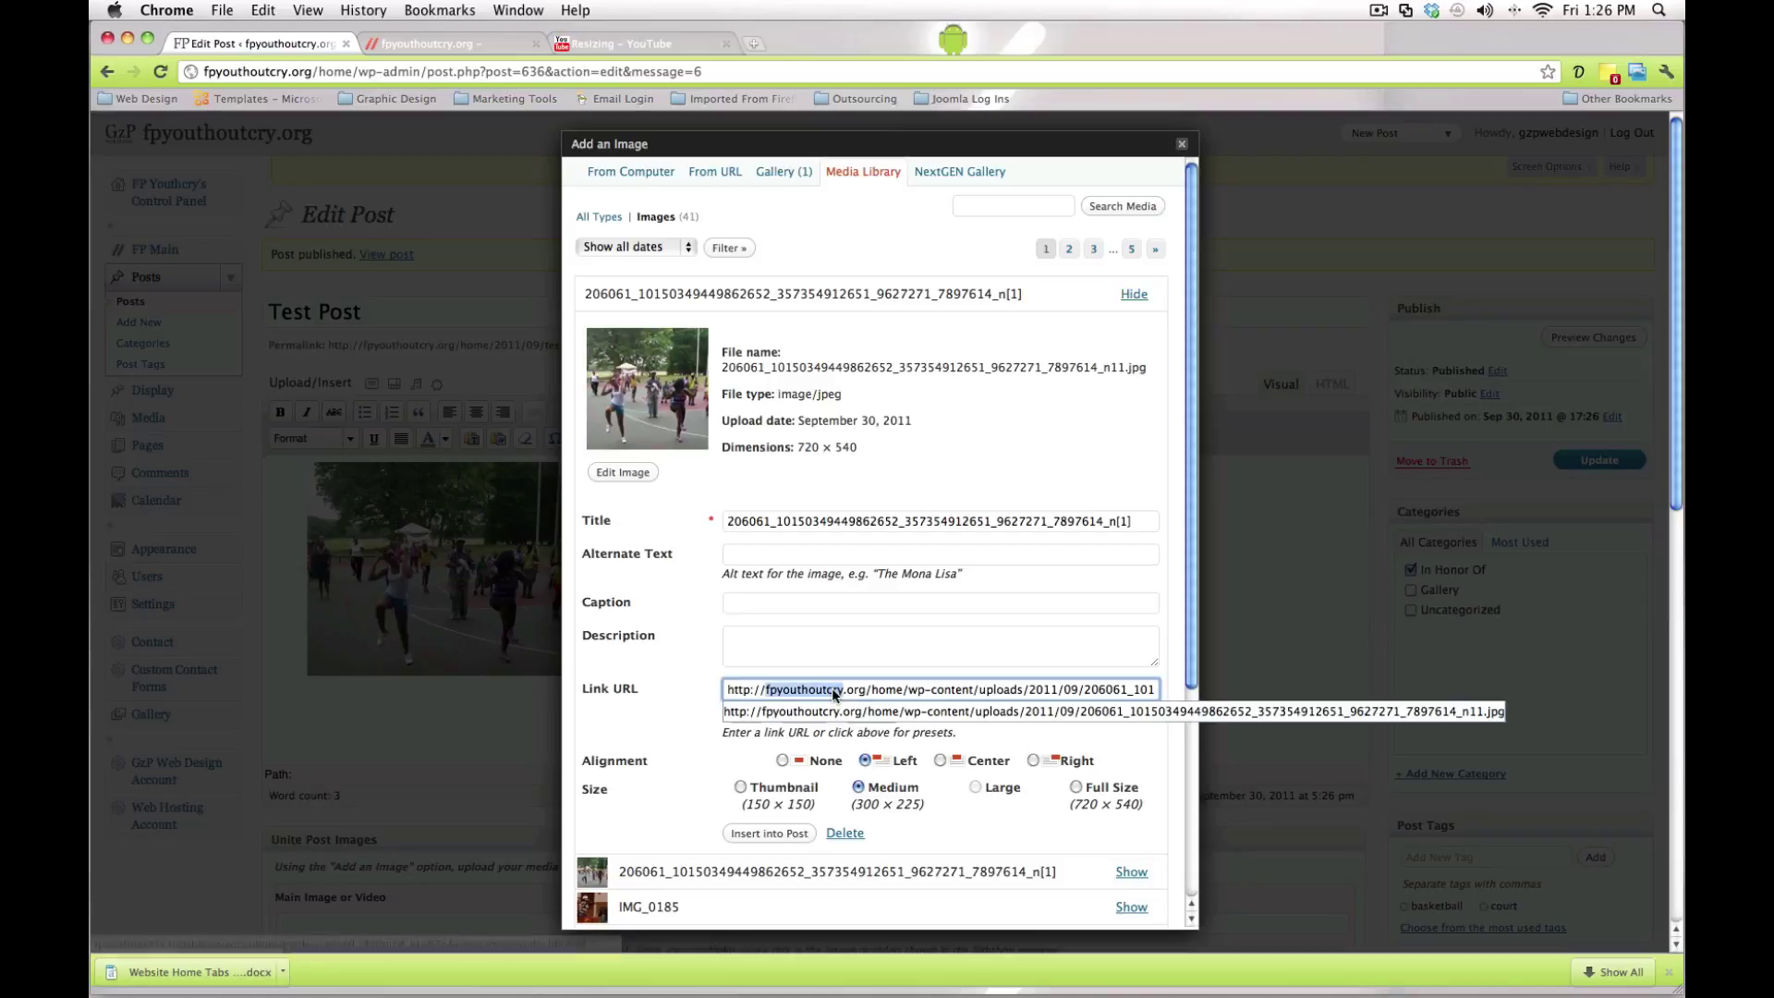
pyautogui.rightClick(903, 699)
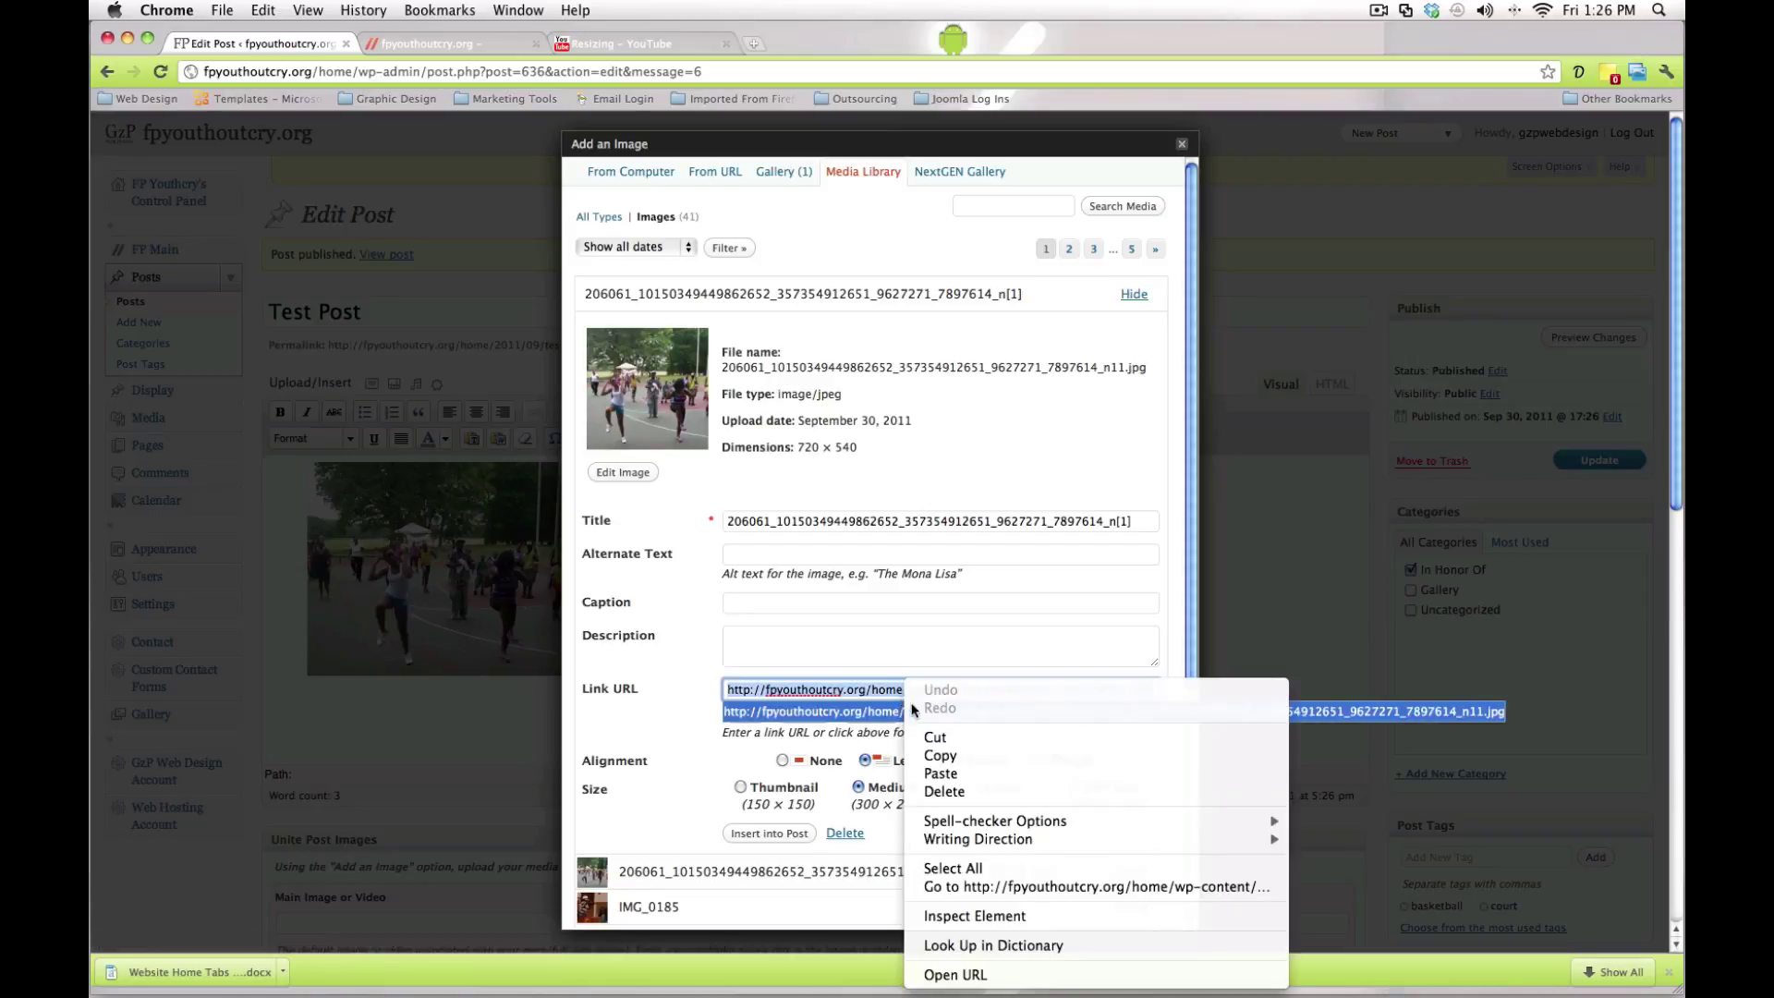
pyautogui.click(935, 756)
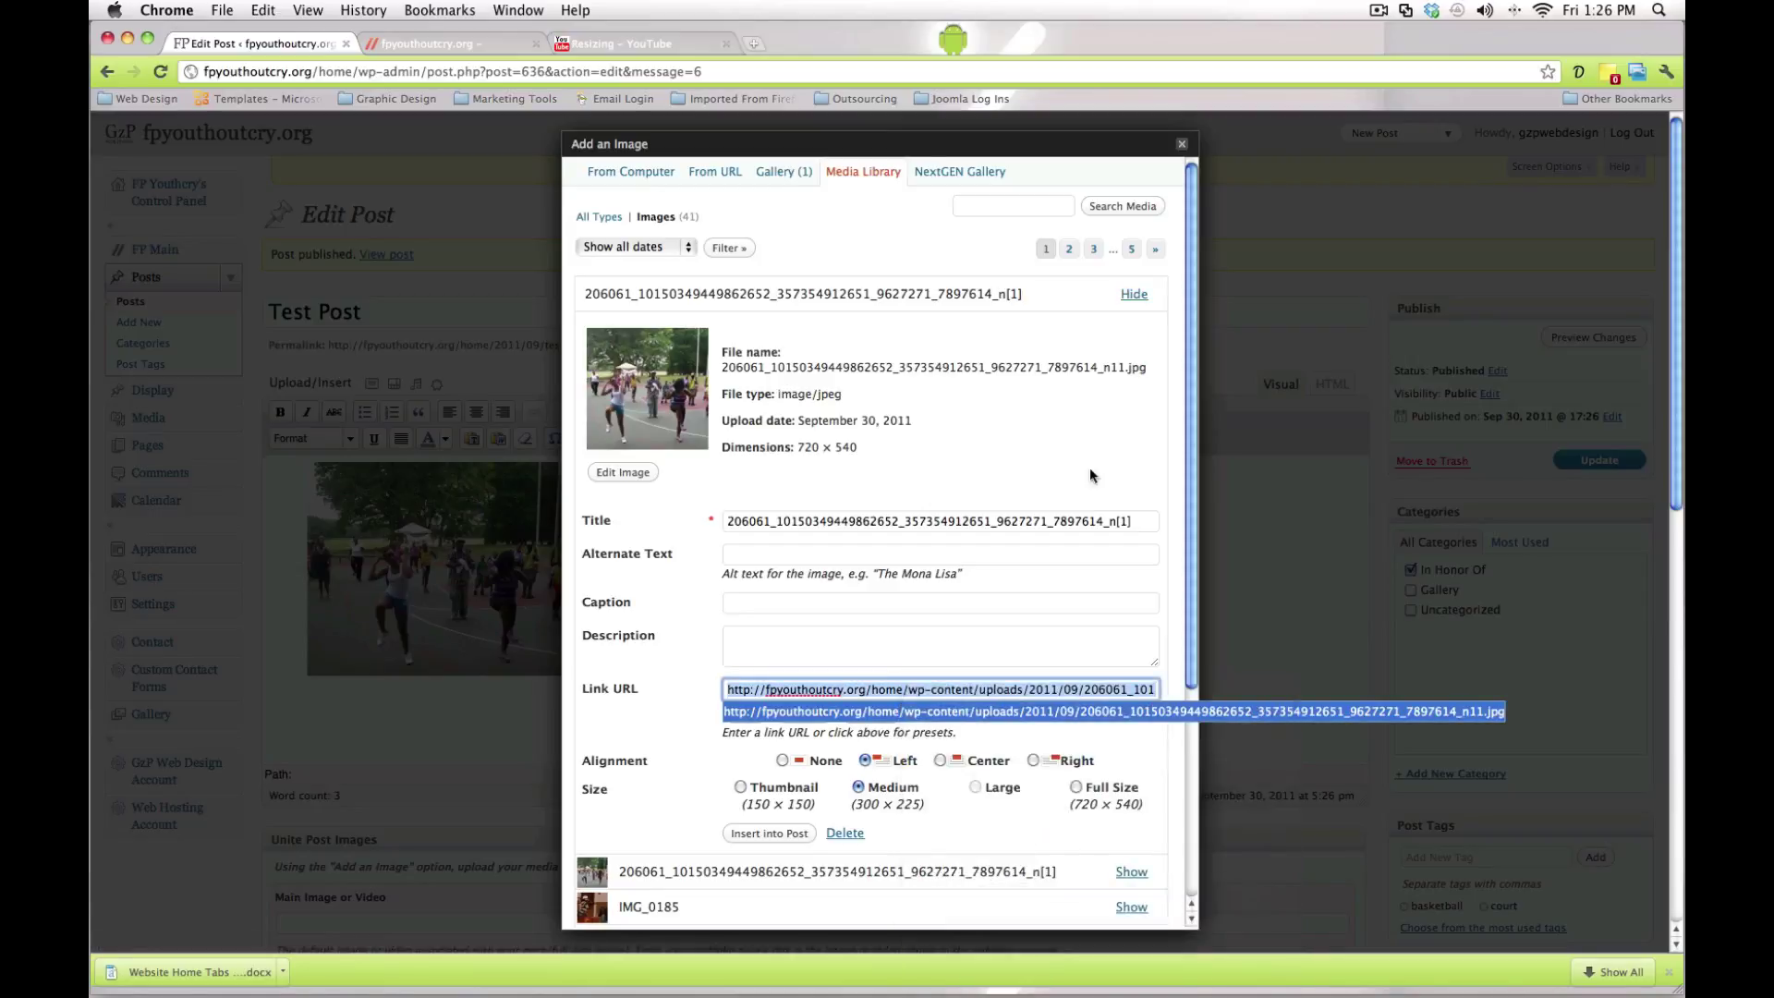
pyautogui.click(1188, 151)
pyautogui.click(1180, 147)
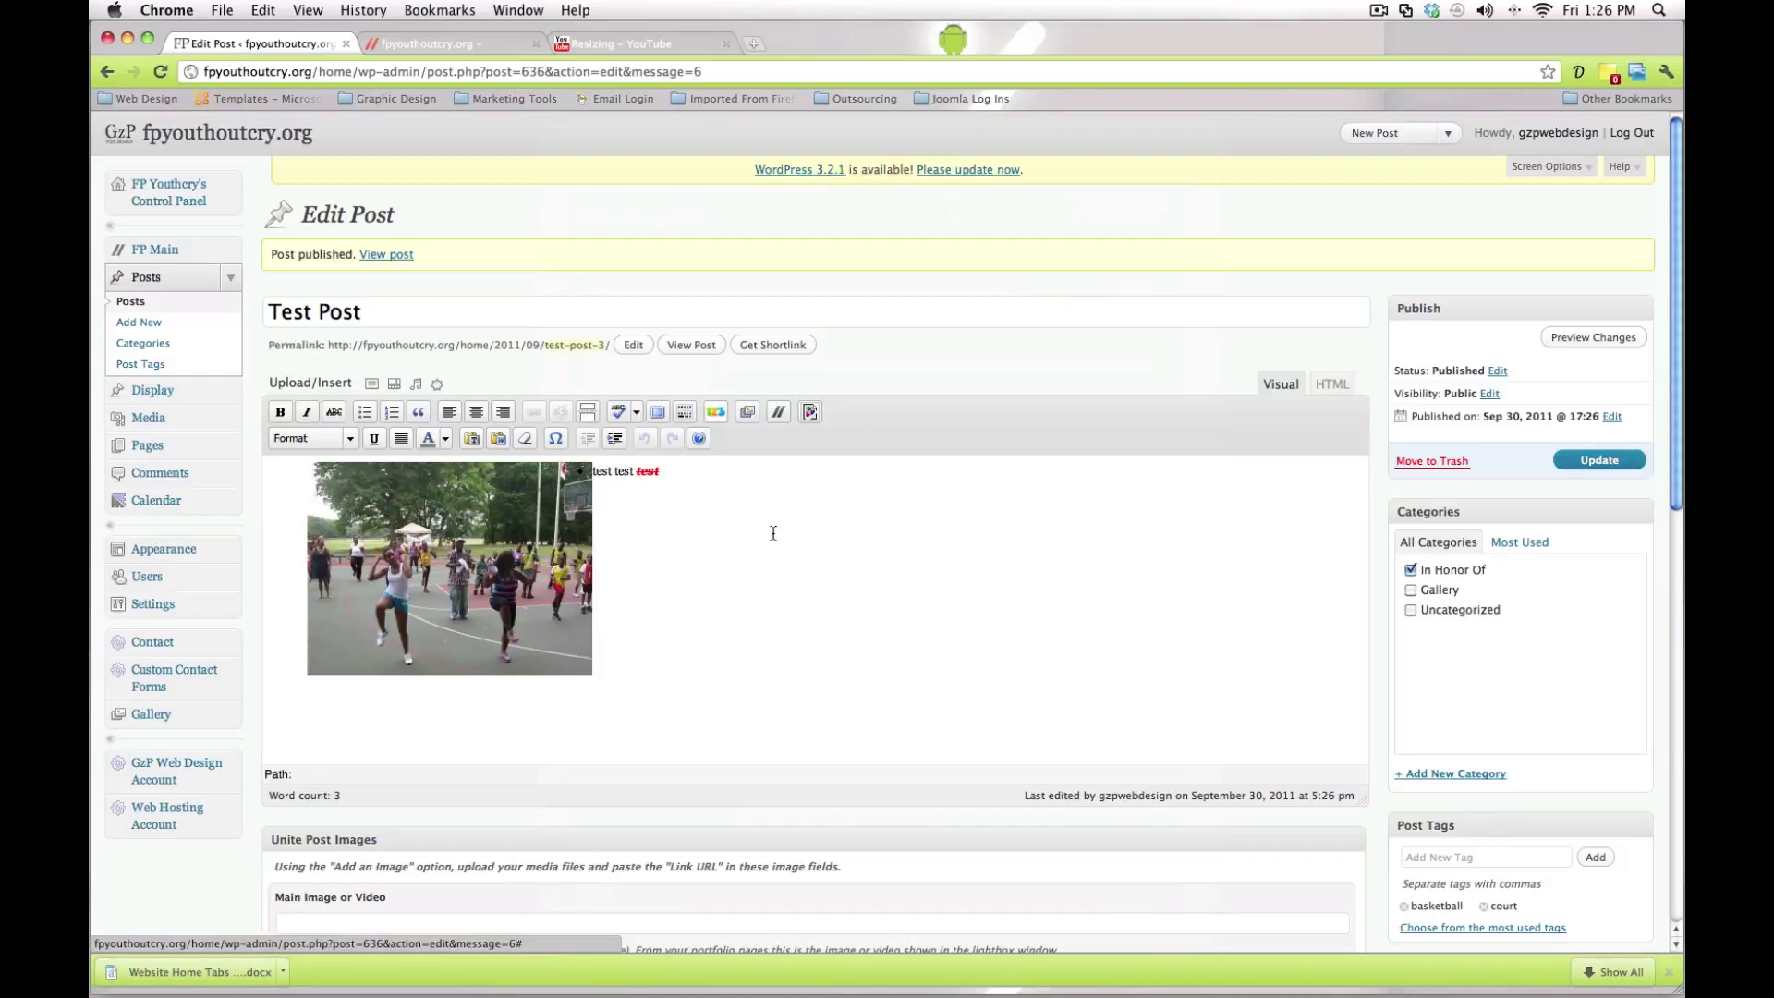
# Step: Paste the copied image URL into the Main Image or Video, Medium Image and Small Image fields
pyautogui.scroll(-5, 699, 635)
pyautogui.rightClick(504, 560)
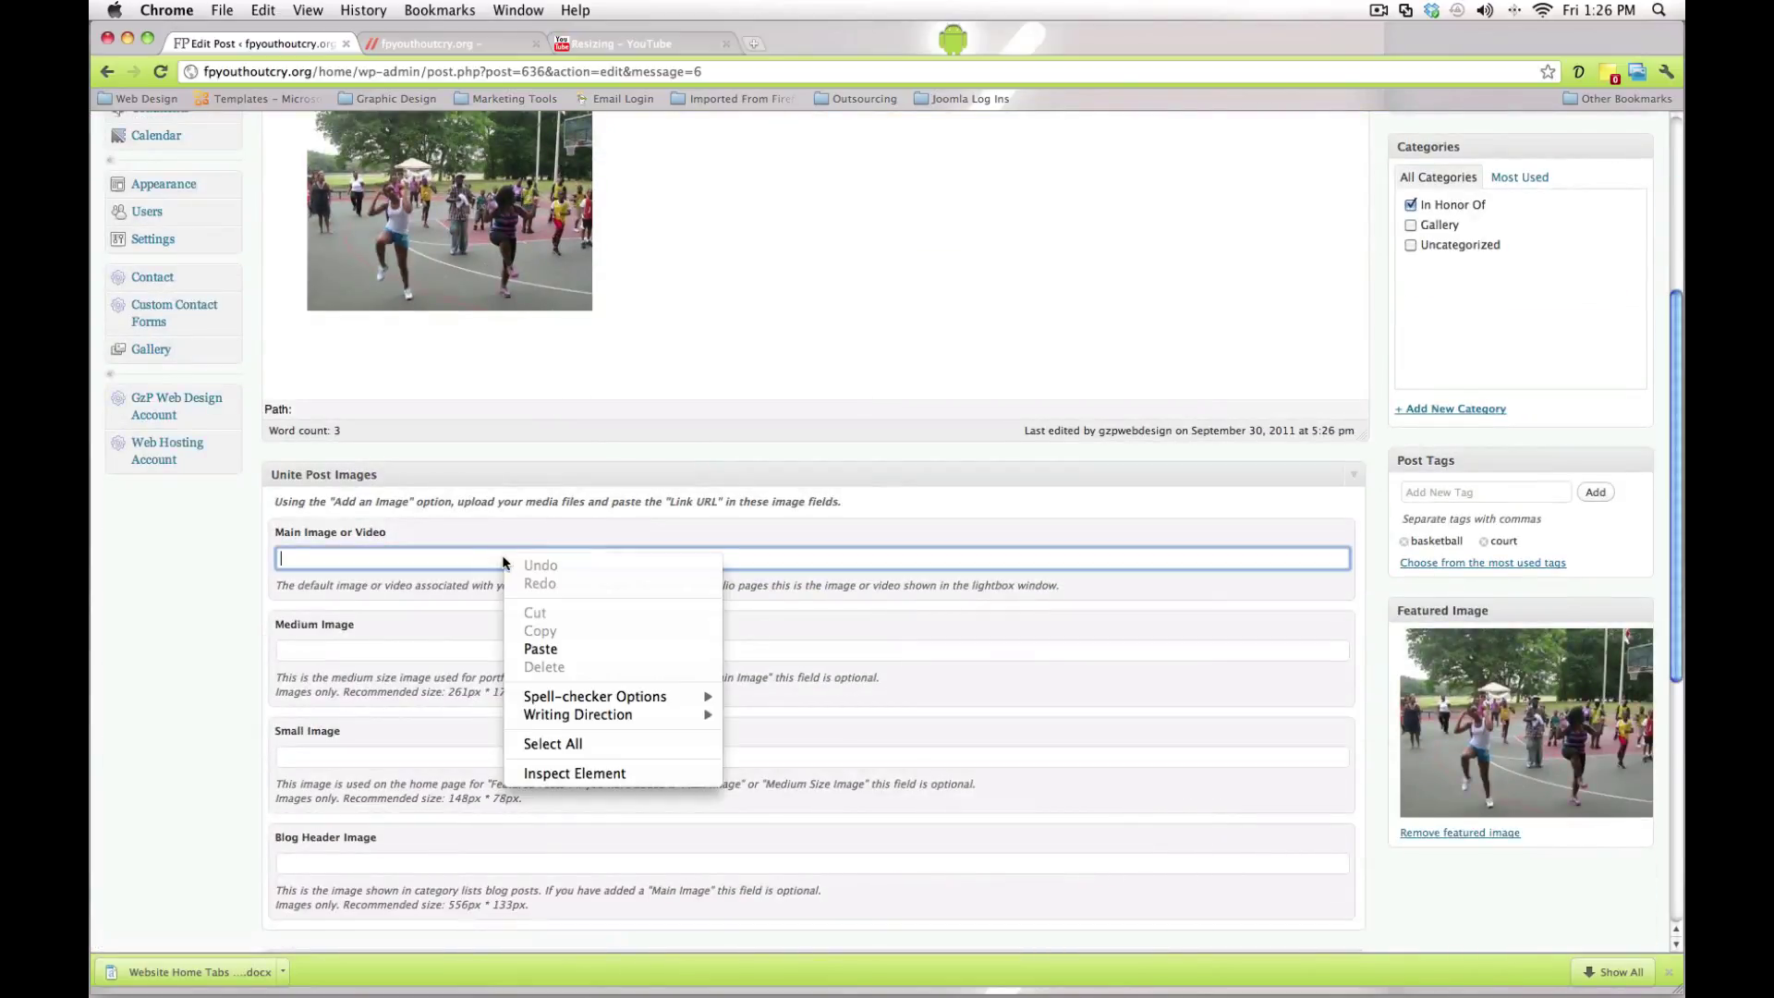
pyautogui.click(545, 649)
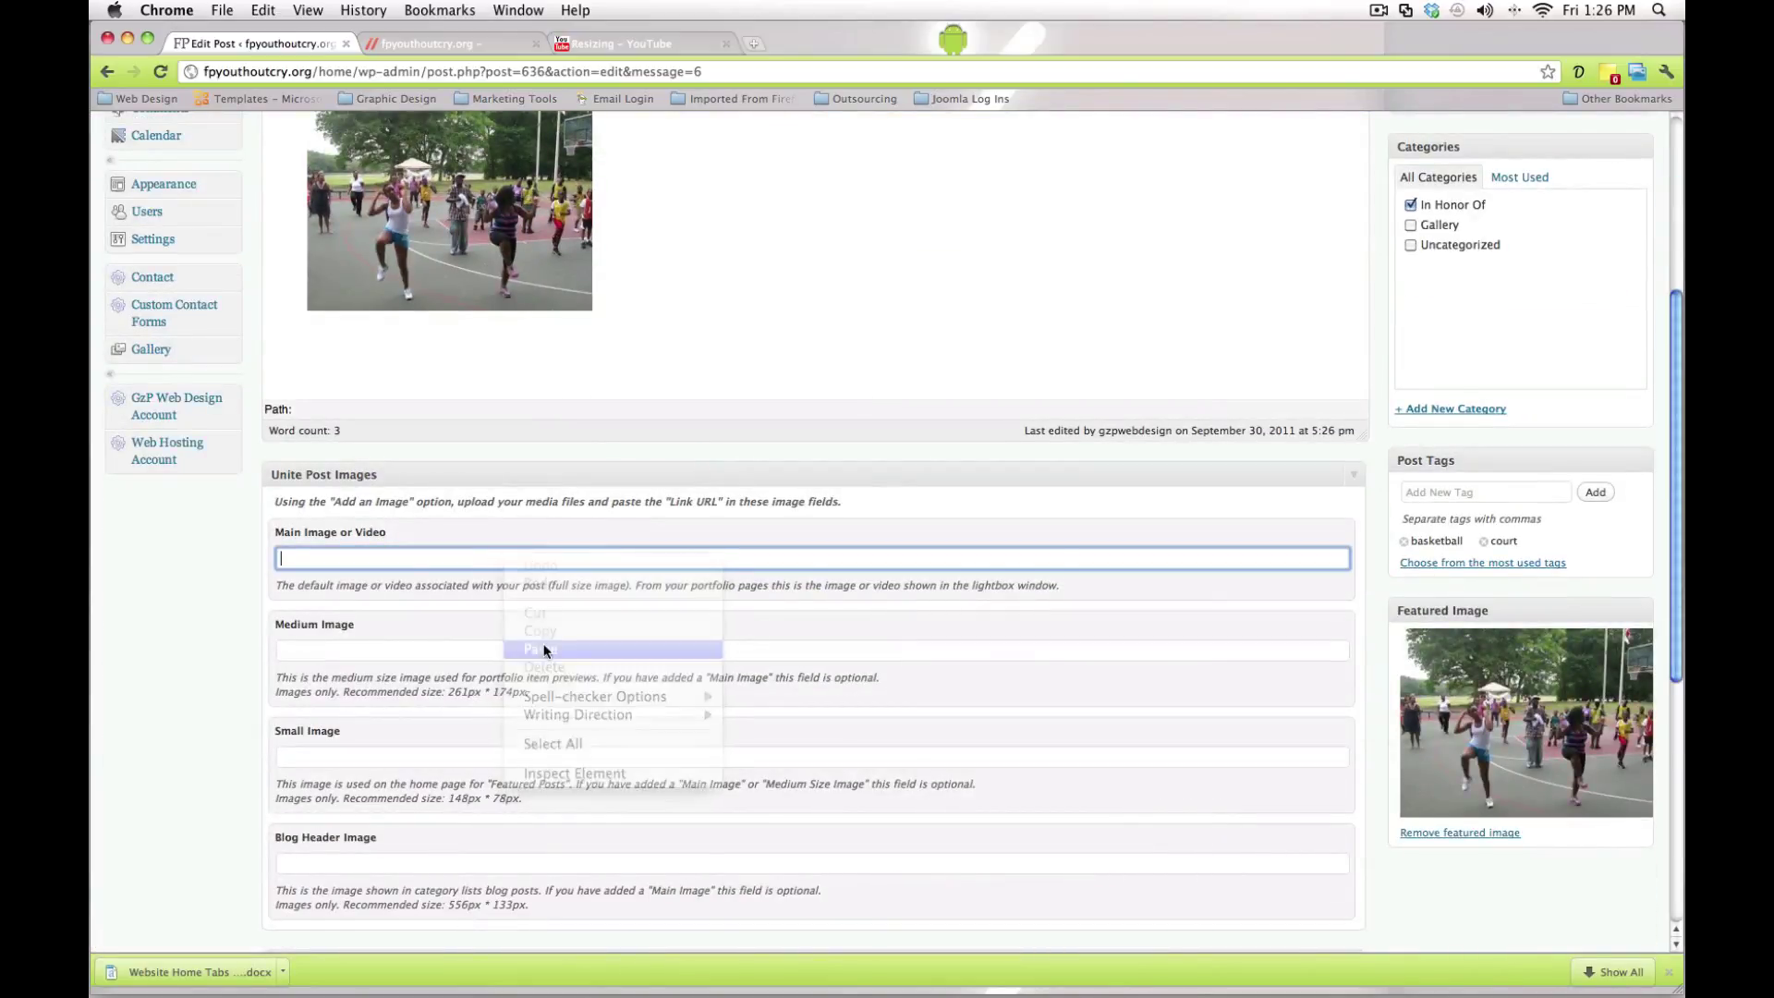
pyautogui.rightClick(506, 656)
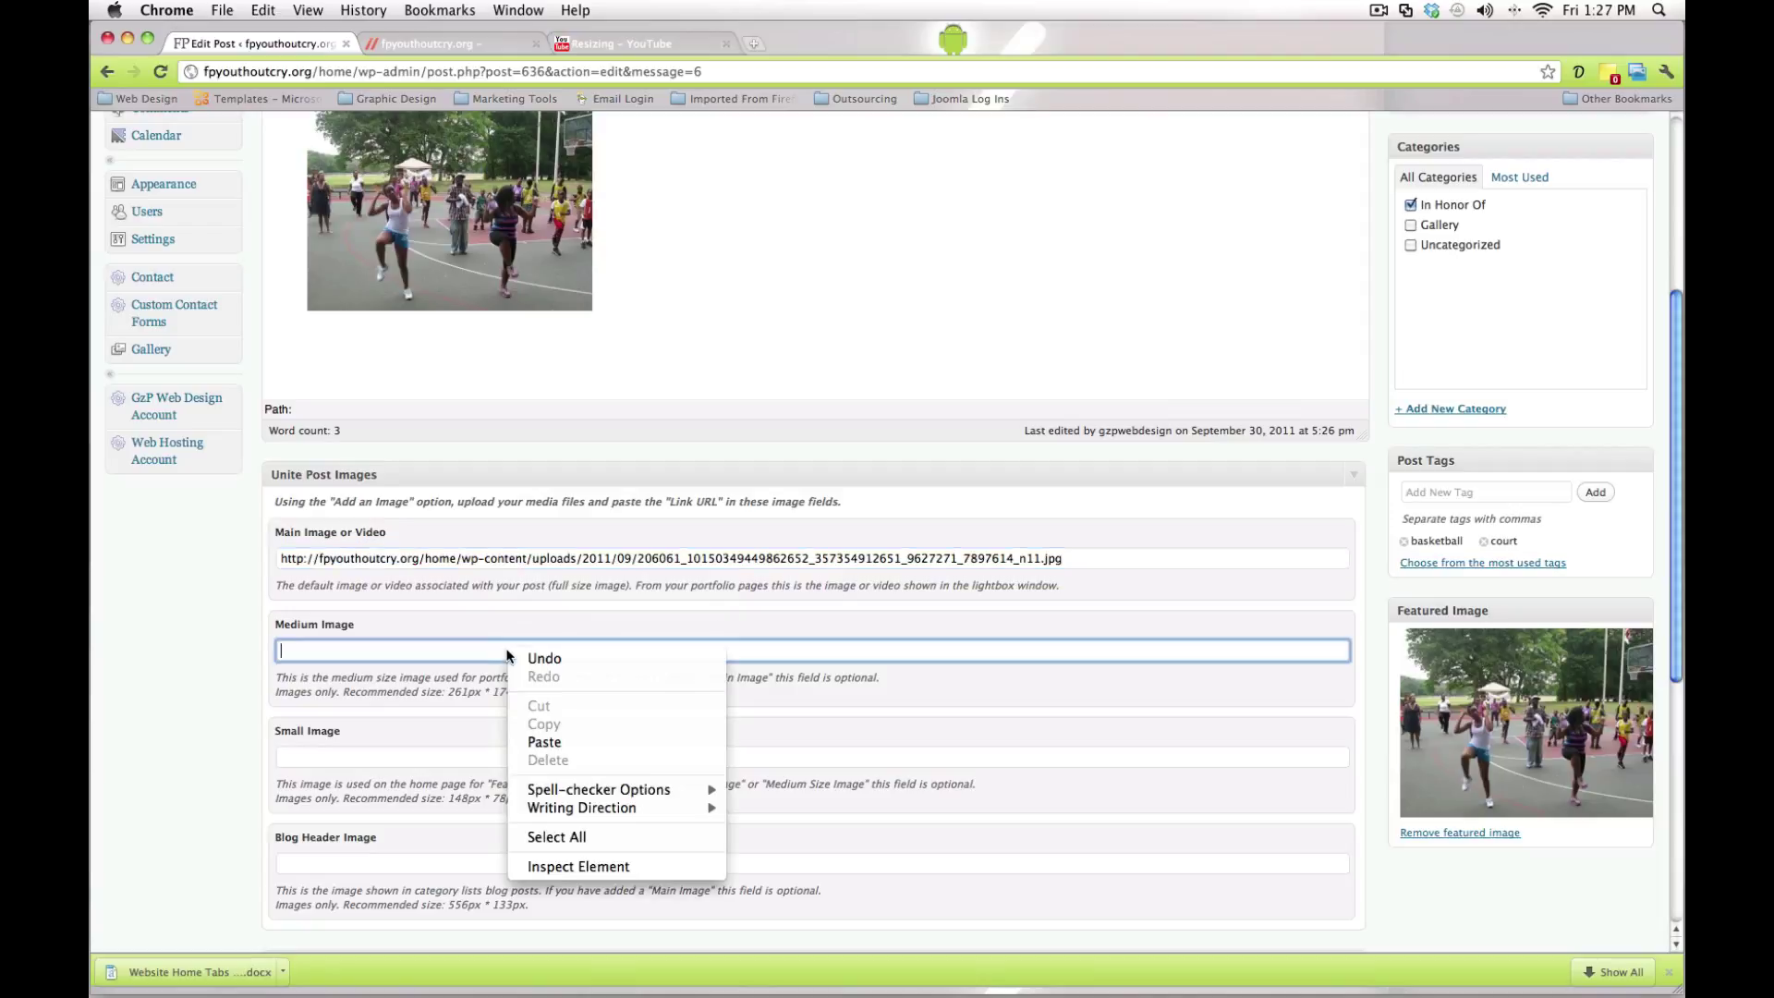
pyautogui.click(545, 742)
pyautogui.rightClick(523, 755)
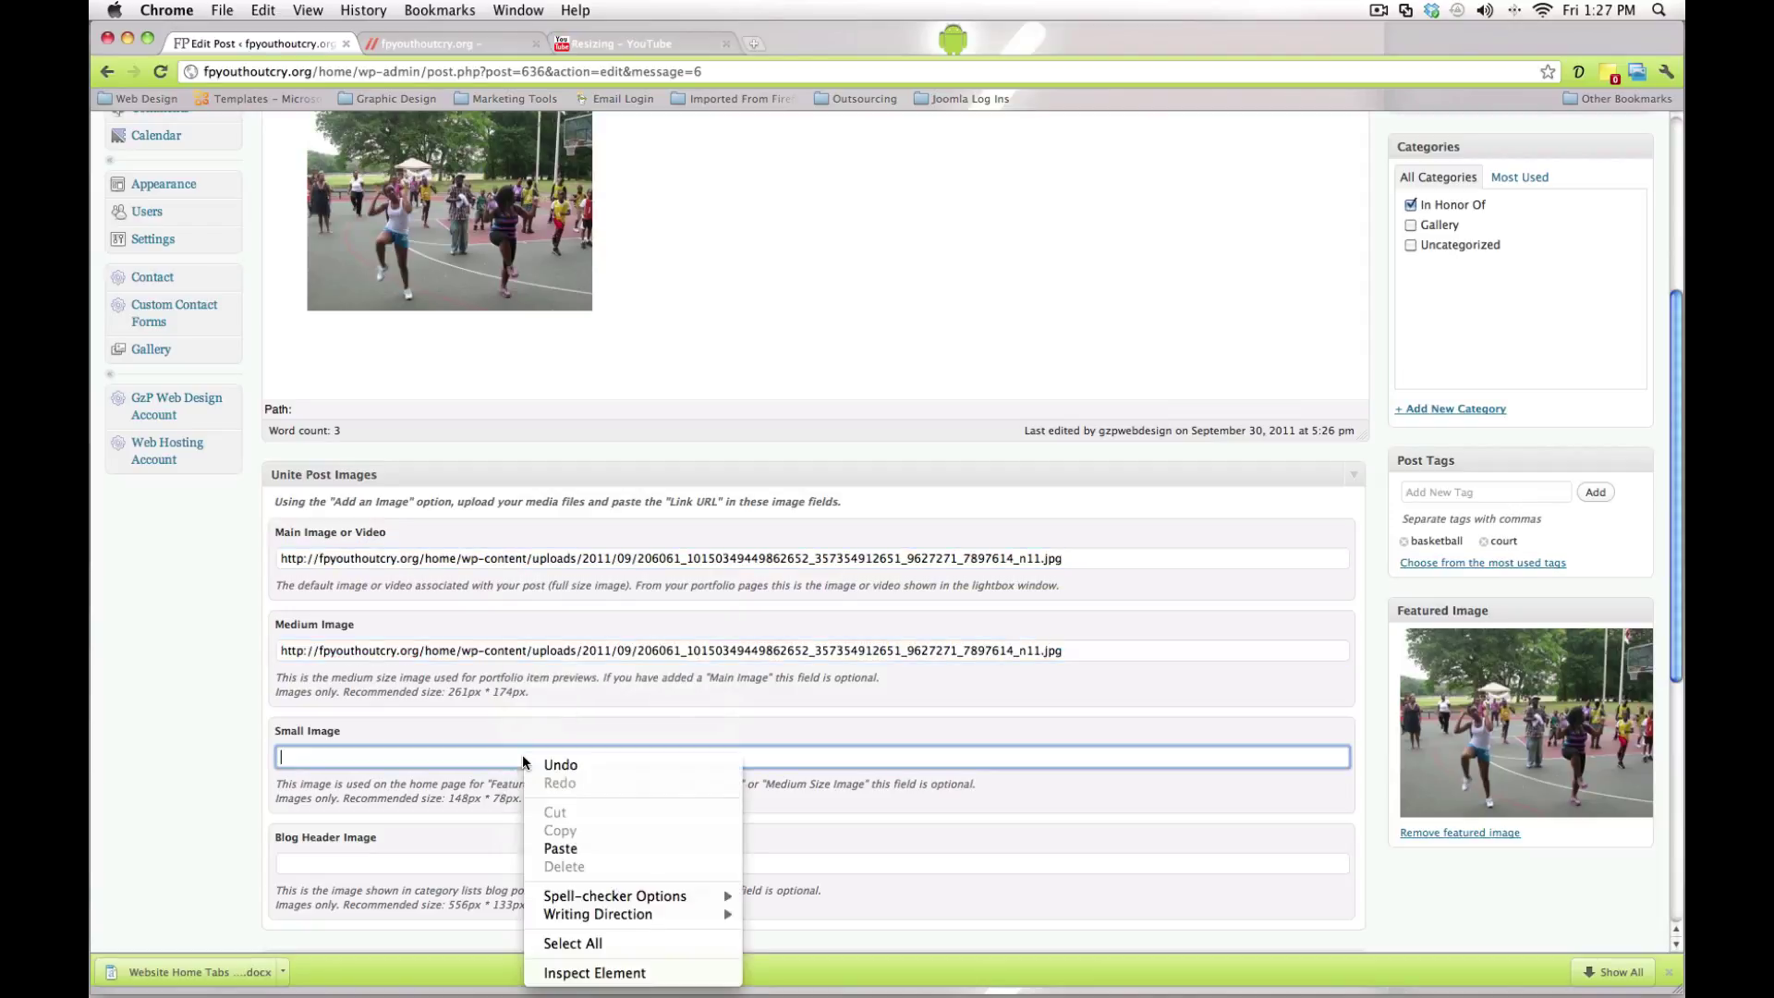
pyautogui.click(560, 848)
# Step: Look over the Blog Header Image field and remaining post options, then view the Founder Gallery post's header image on the live site
pyautogui.scroll(-3, 470, 765)
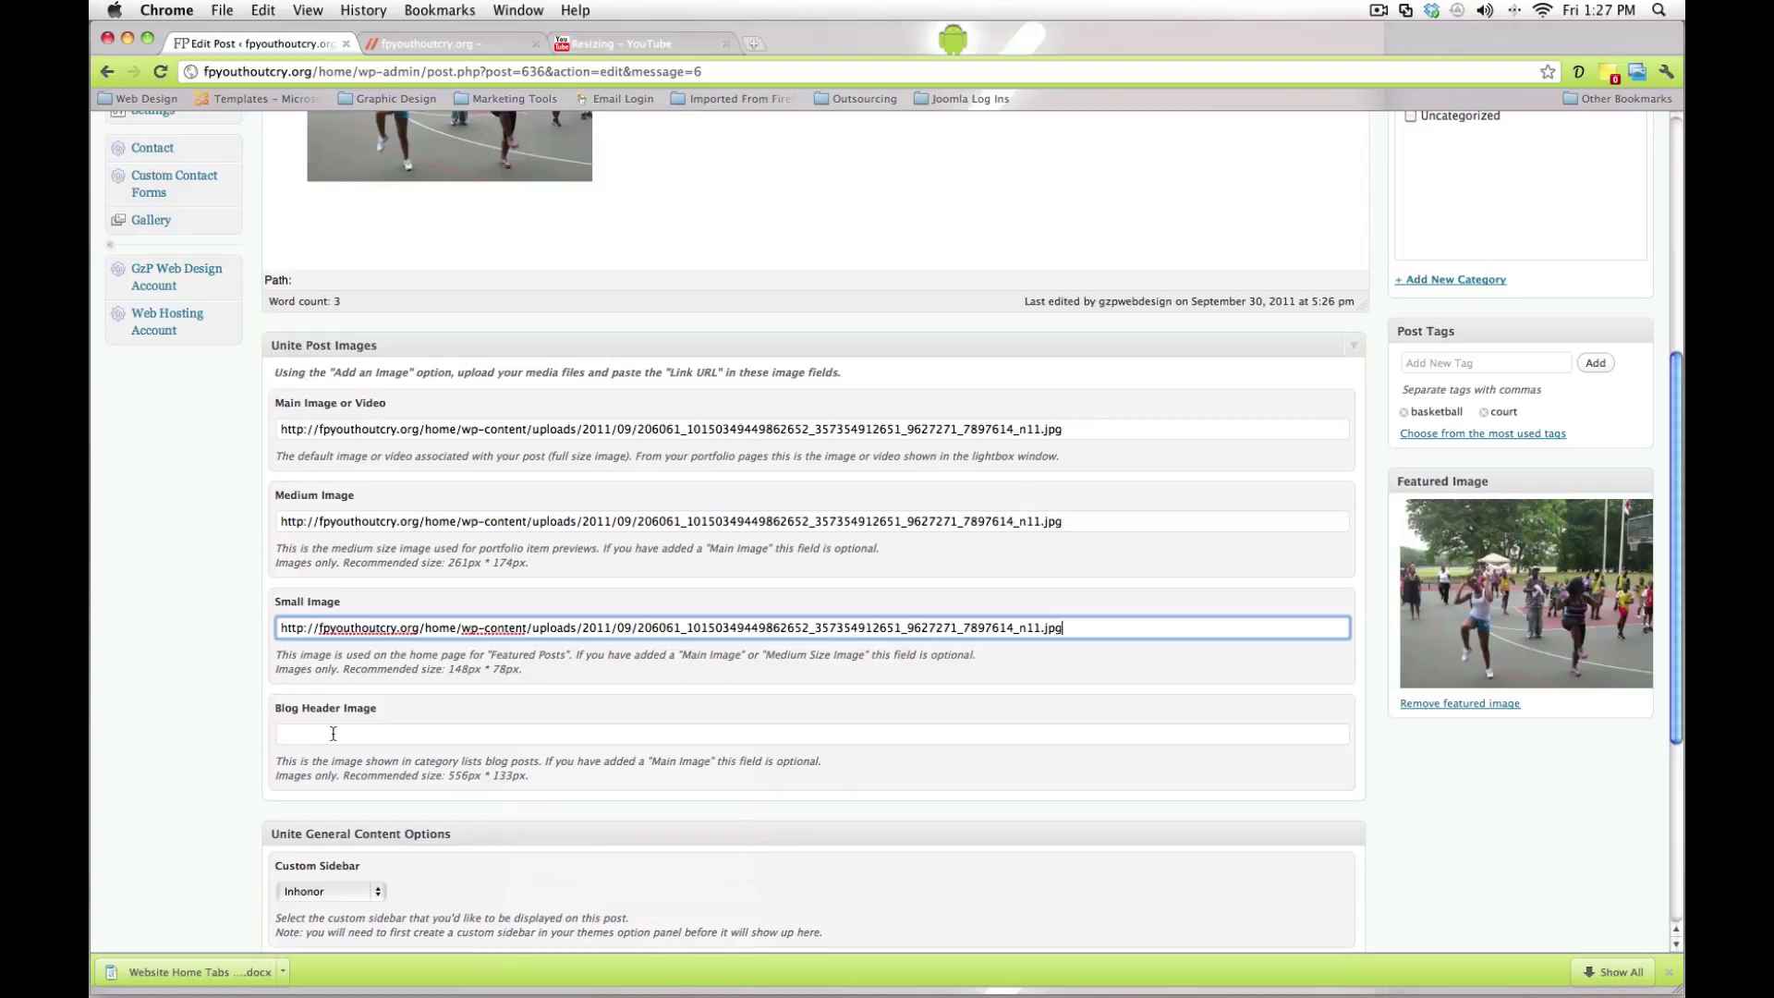
pyautogui.scroll(-2, 378, 740)
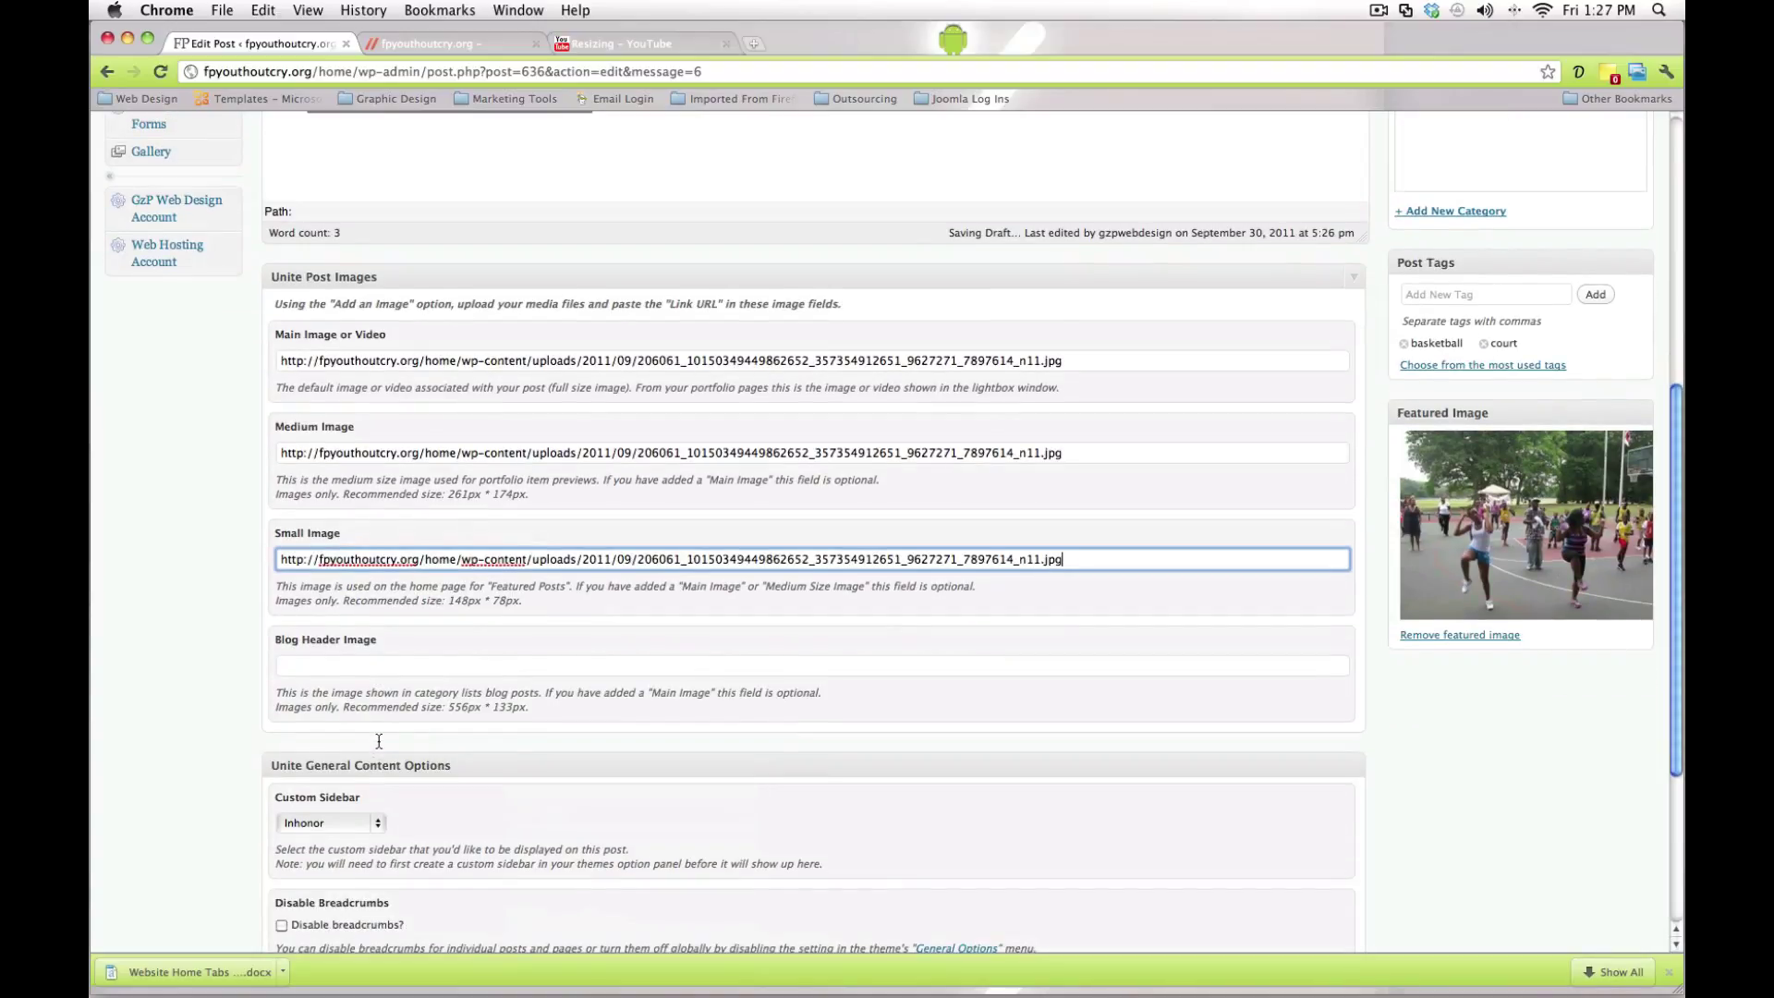
pyautogui.scroll(-4, 378, 740)
pyautogui.scroll(12, 577, 734)
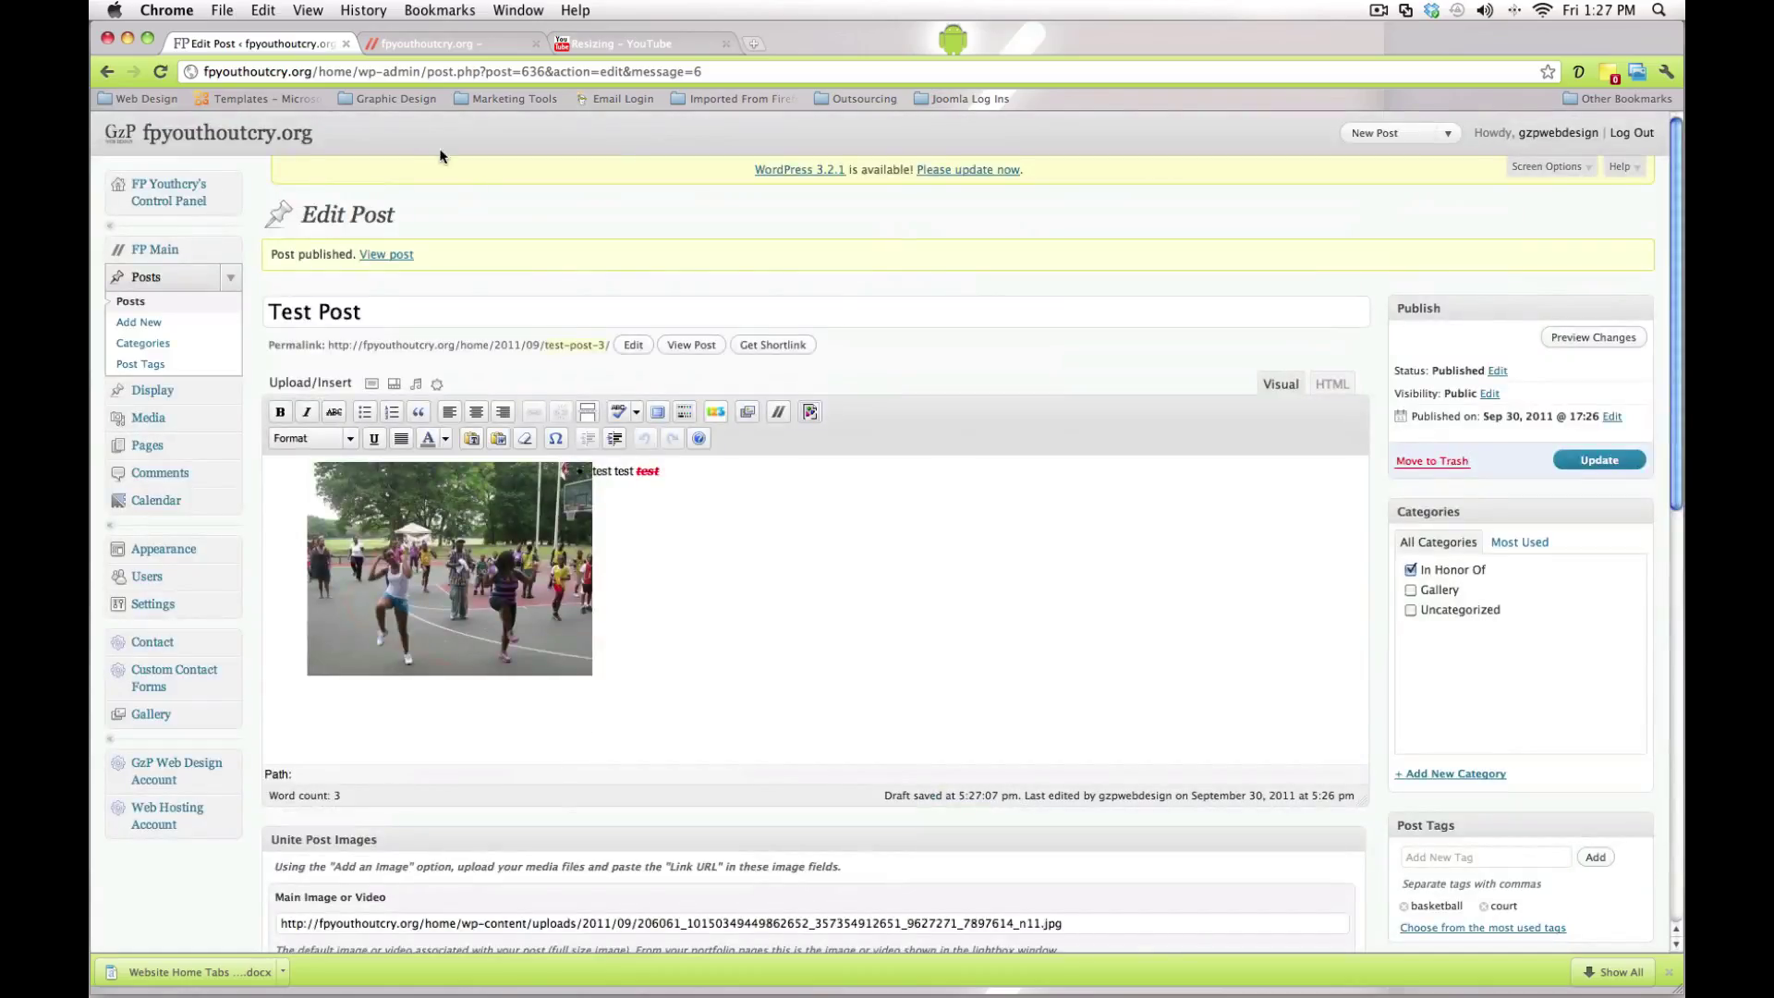
pyautogui.click(401, 37)
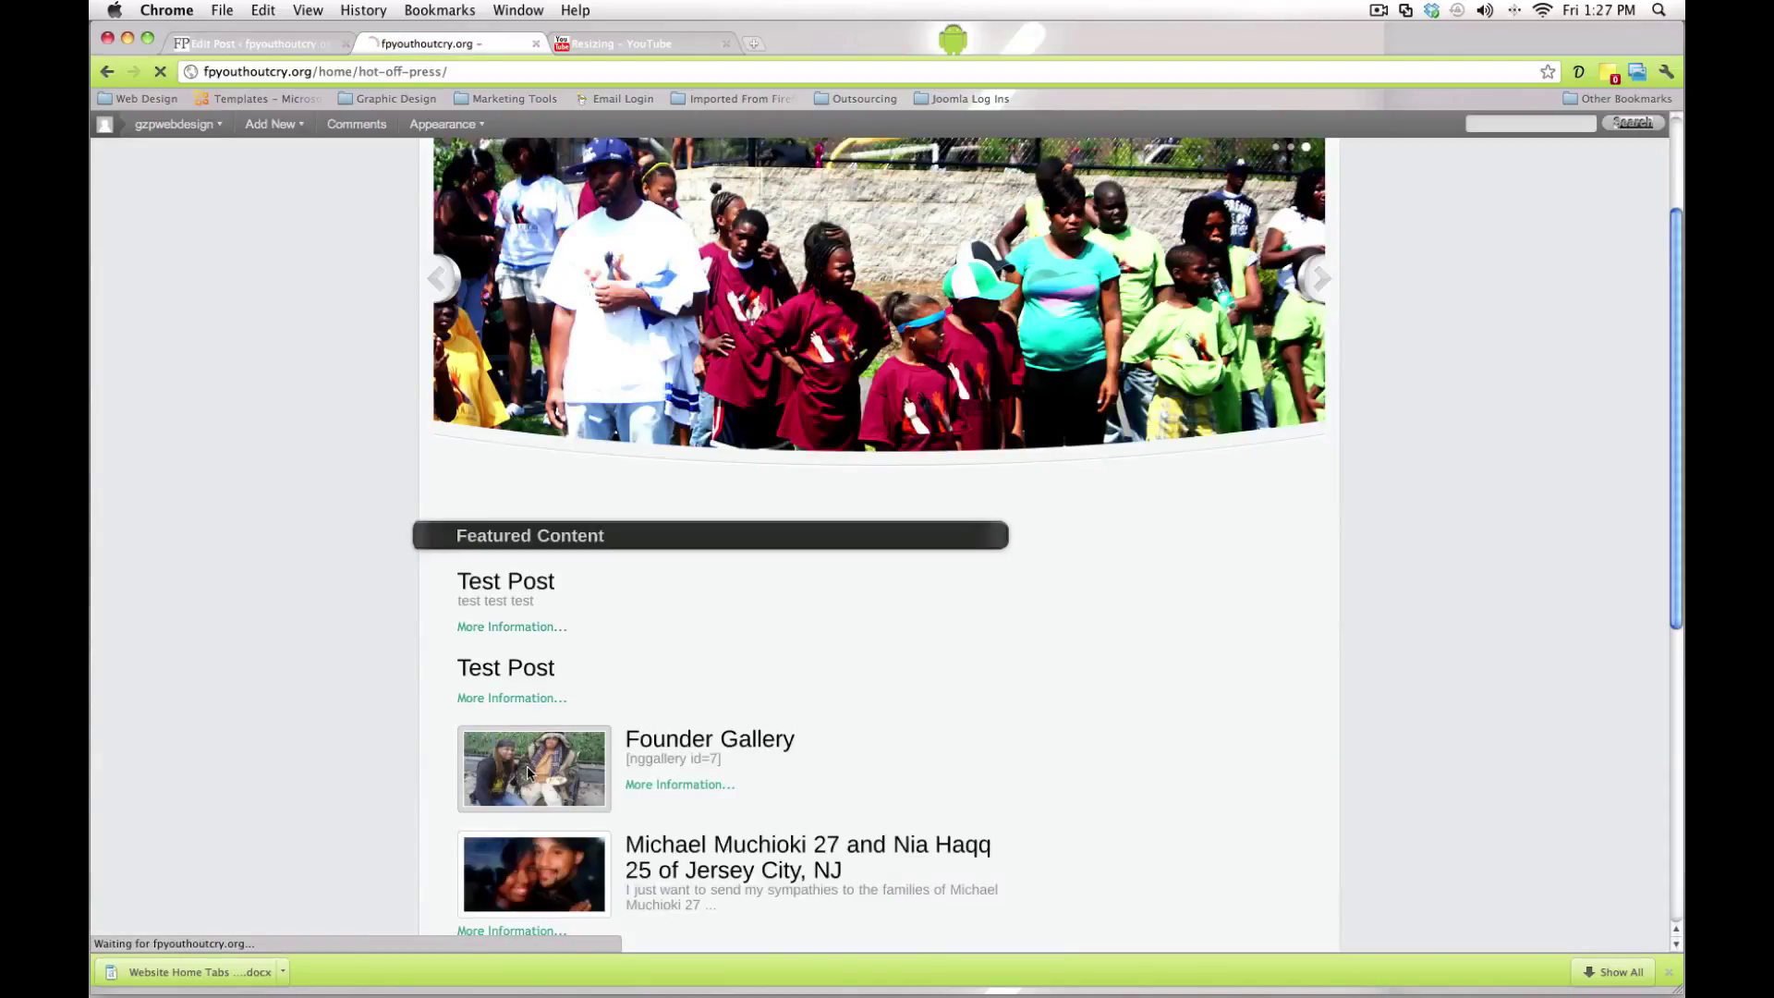
pyautogui.click(527, 772)
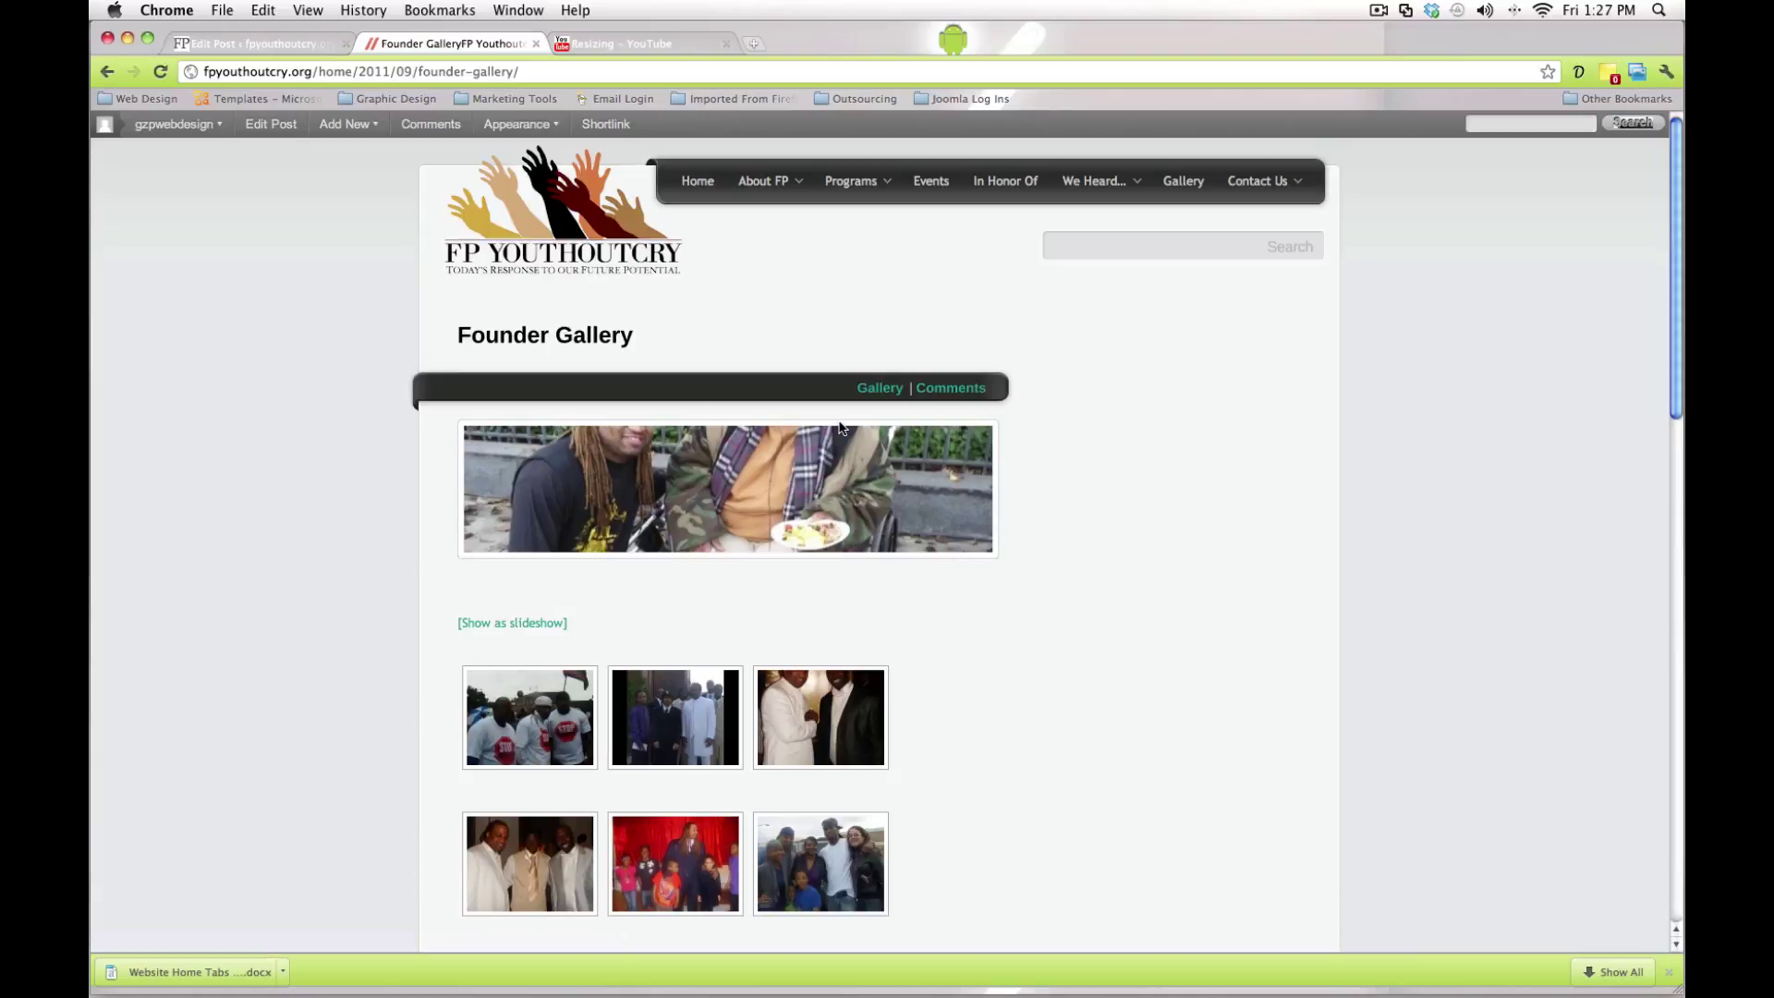
# Step: Return to the Test Post editor and update the post with the added image URLs
pyautogui.click(251, 41)
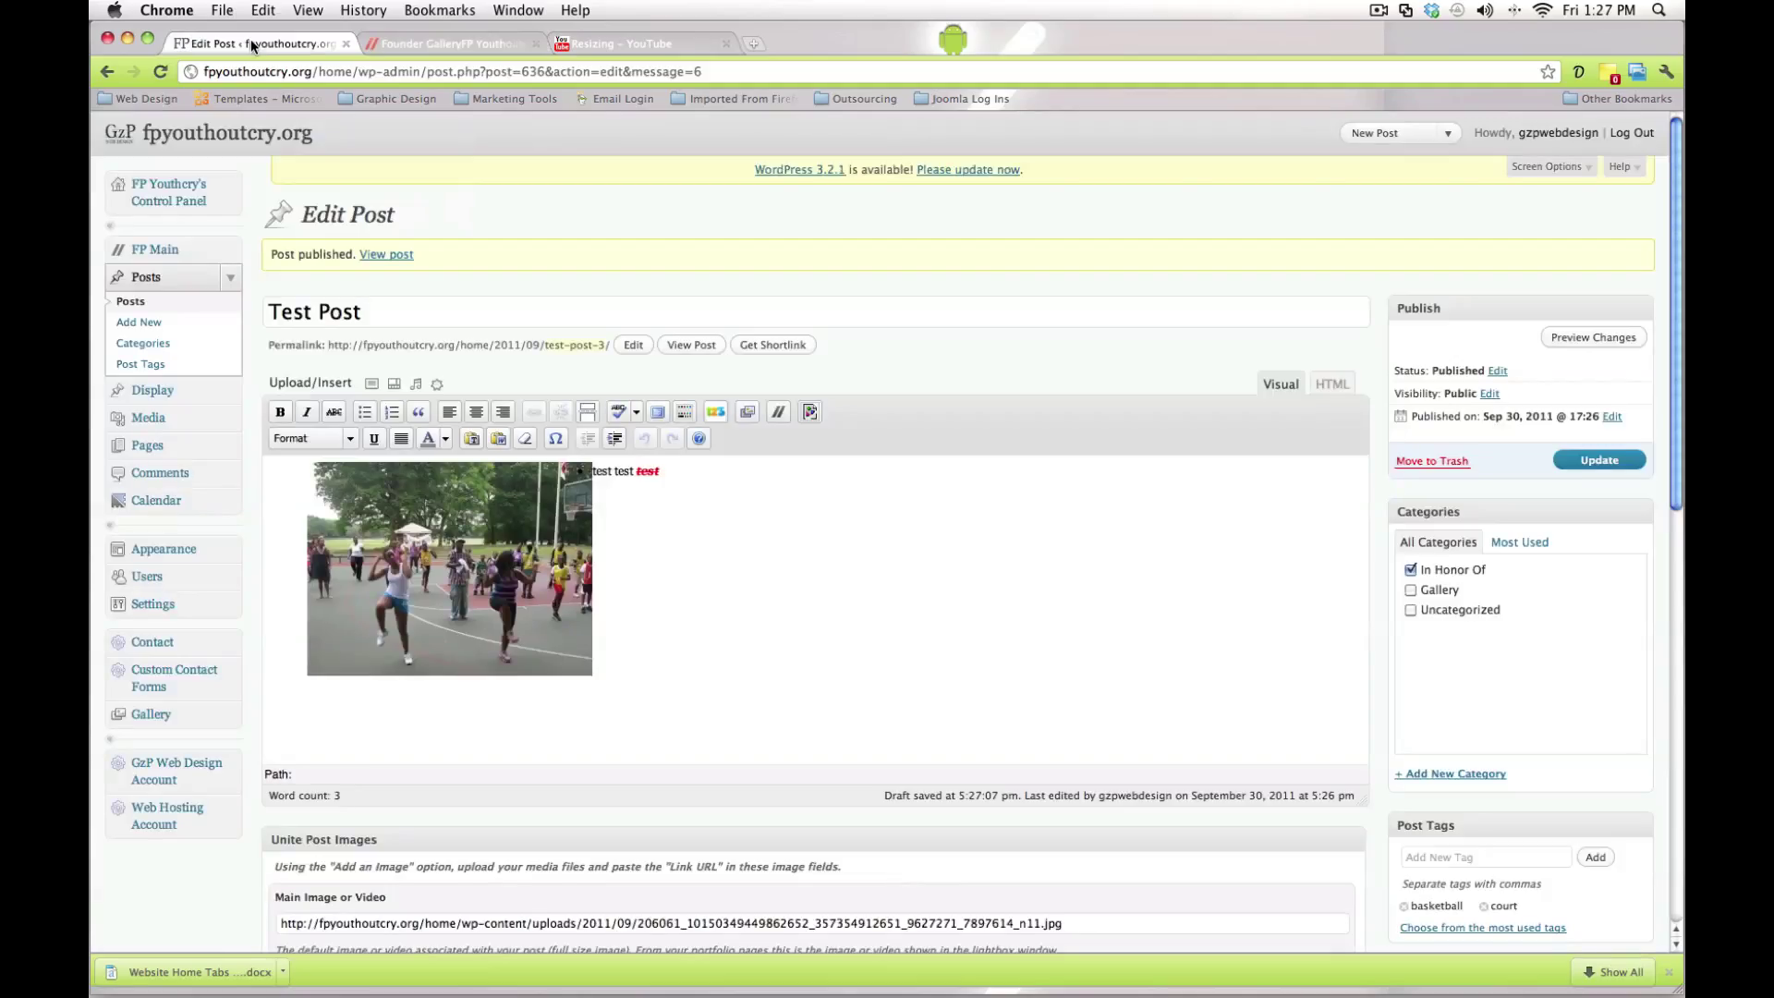
pyautogui.scroll(-10, 610, 558)
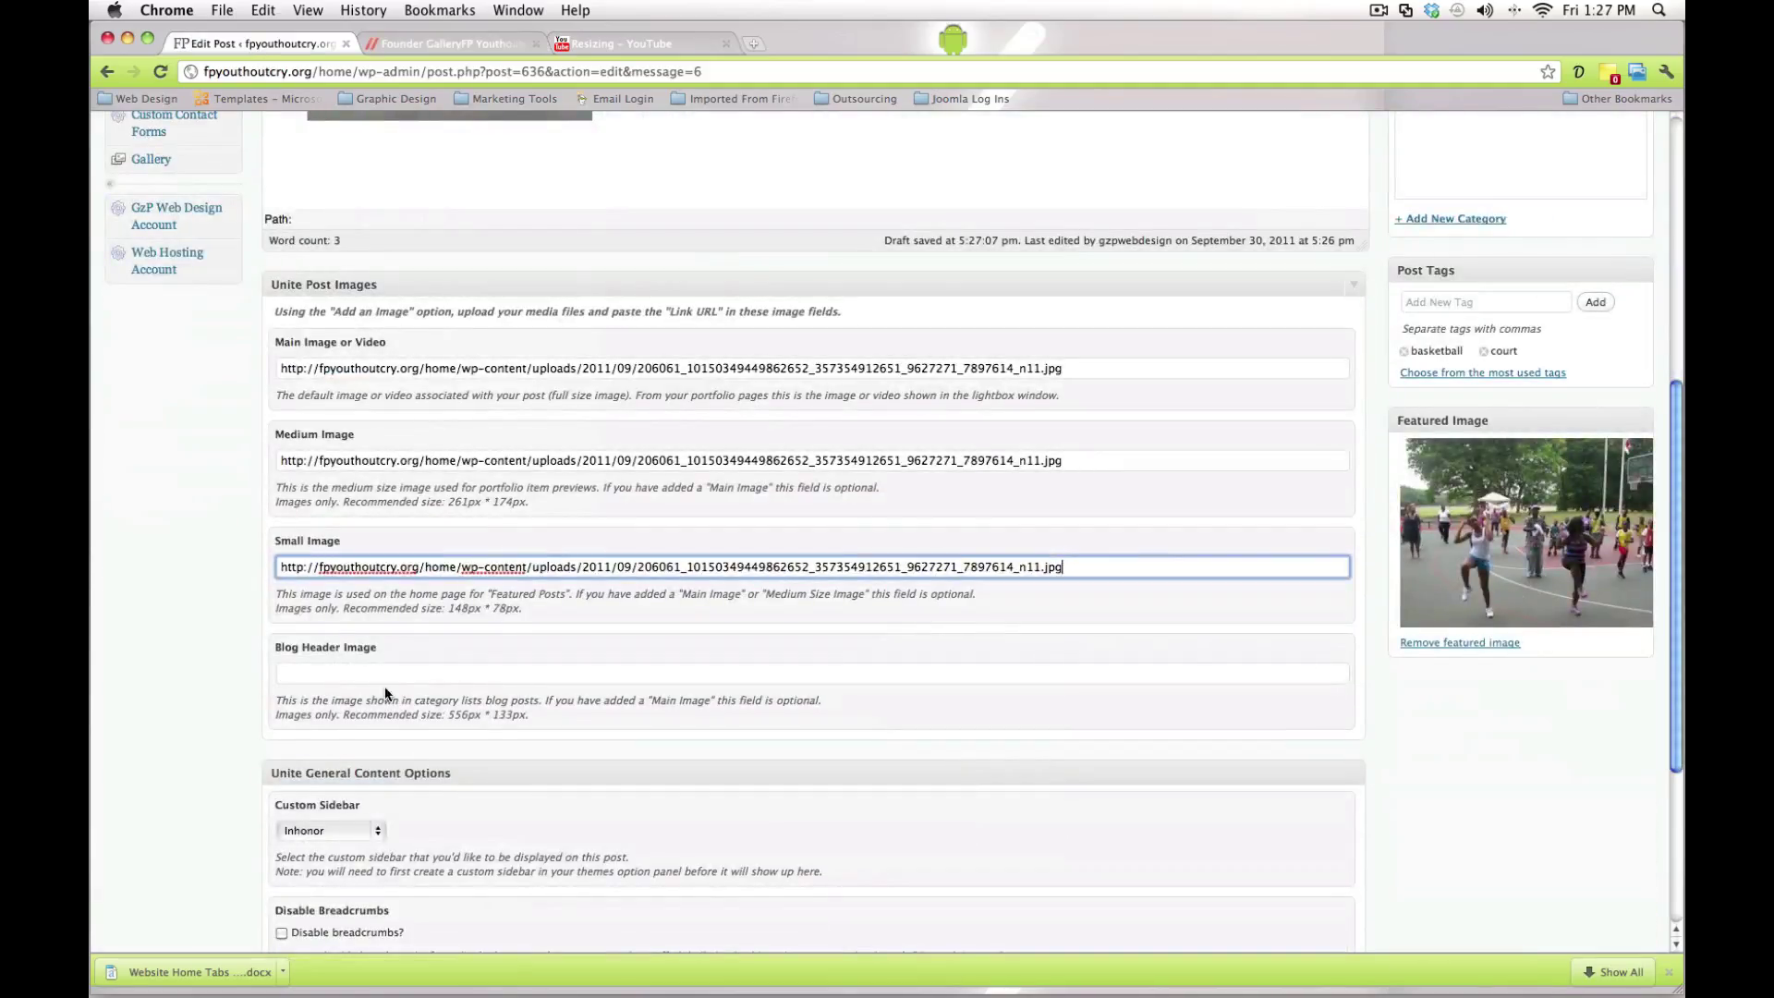
pyautogui.scroll(5, 556, 670)
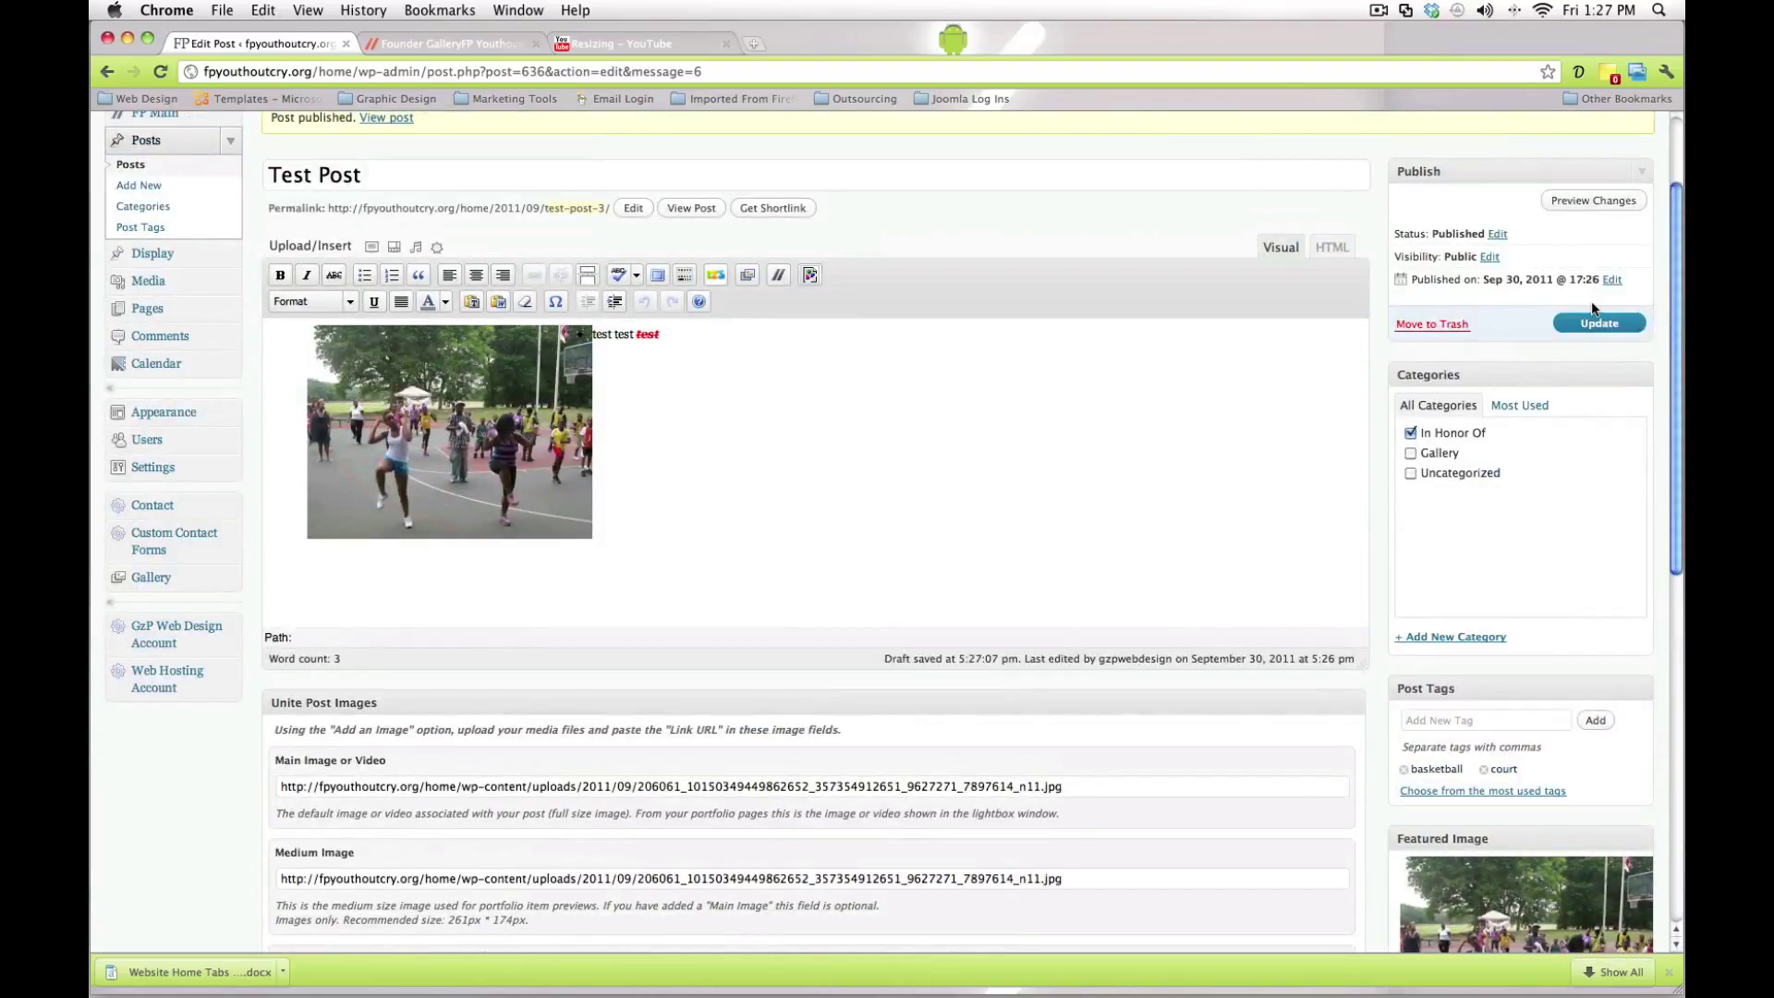
pyautogui.click(1587, 322)
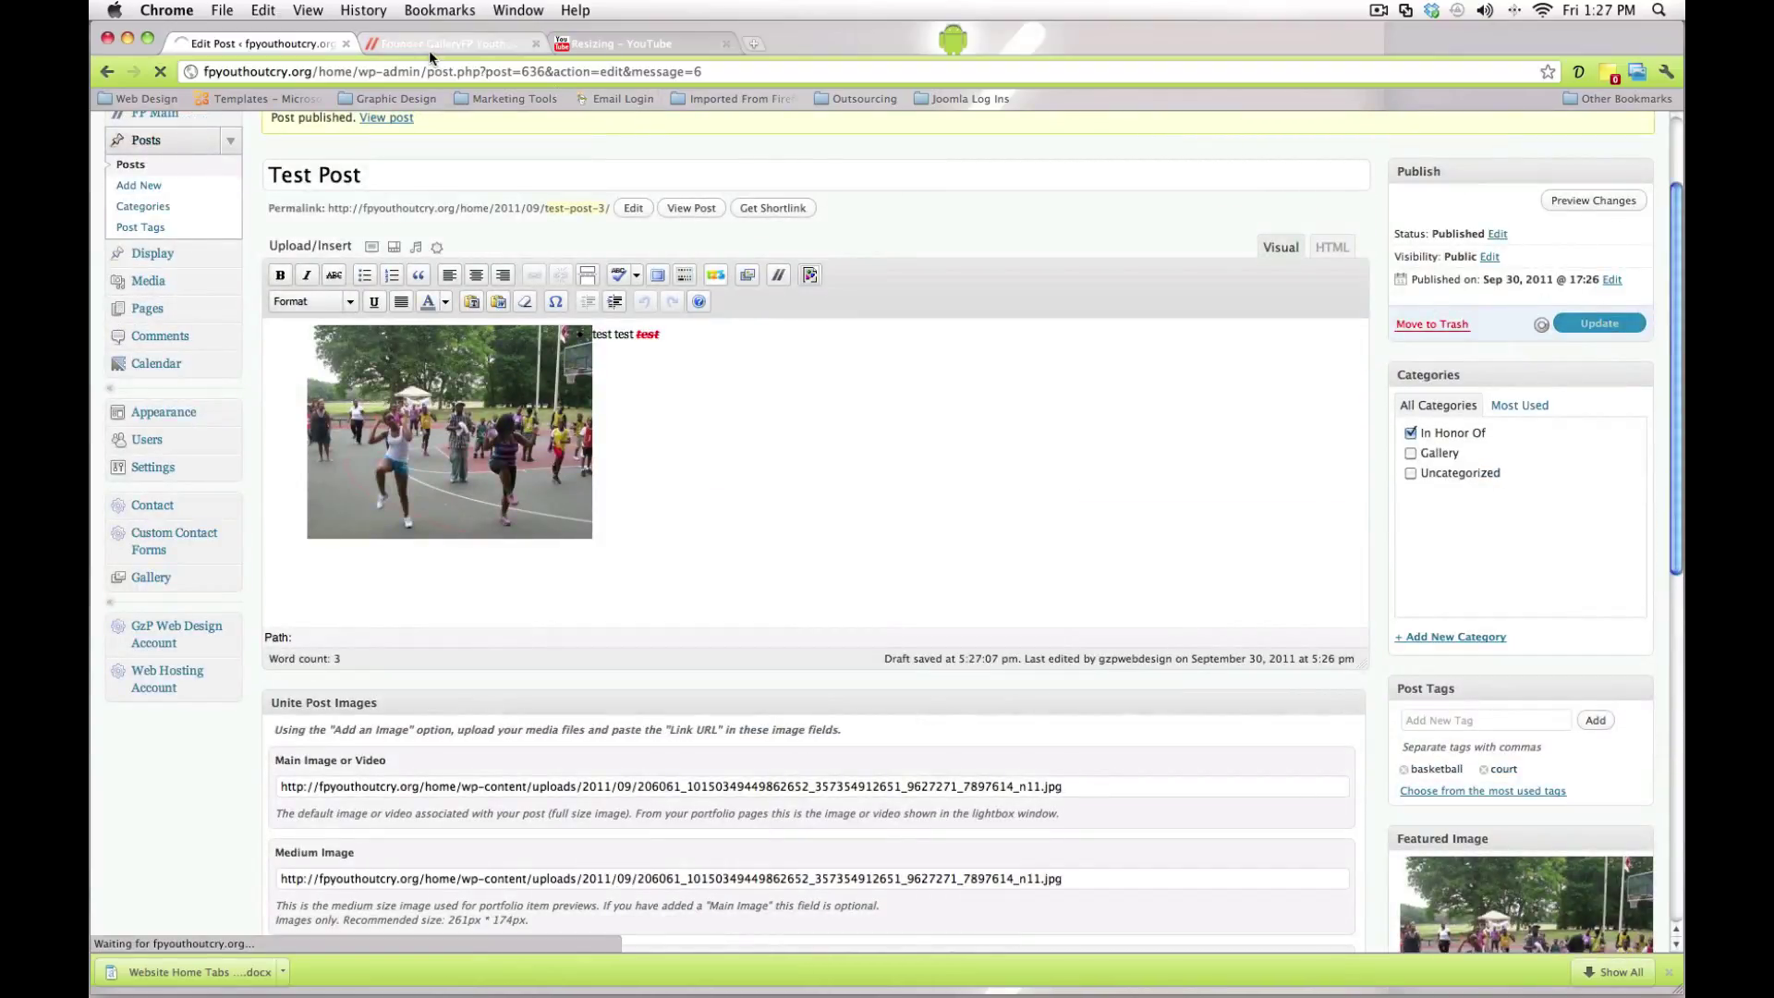
# Step: Open Hot Off Press on the live site, check Test Post's thumbnail in Featured Content and open that post
pyautogui.click(429, 48)
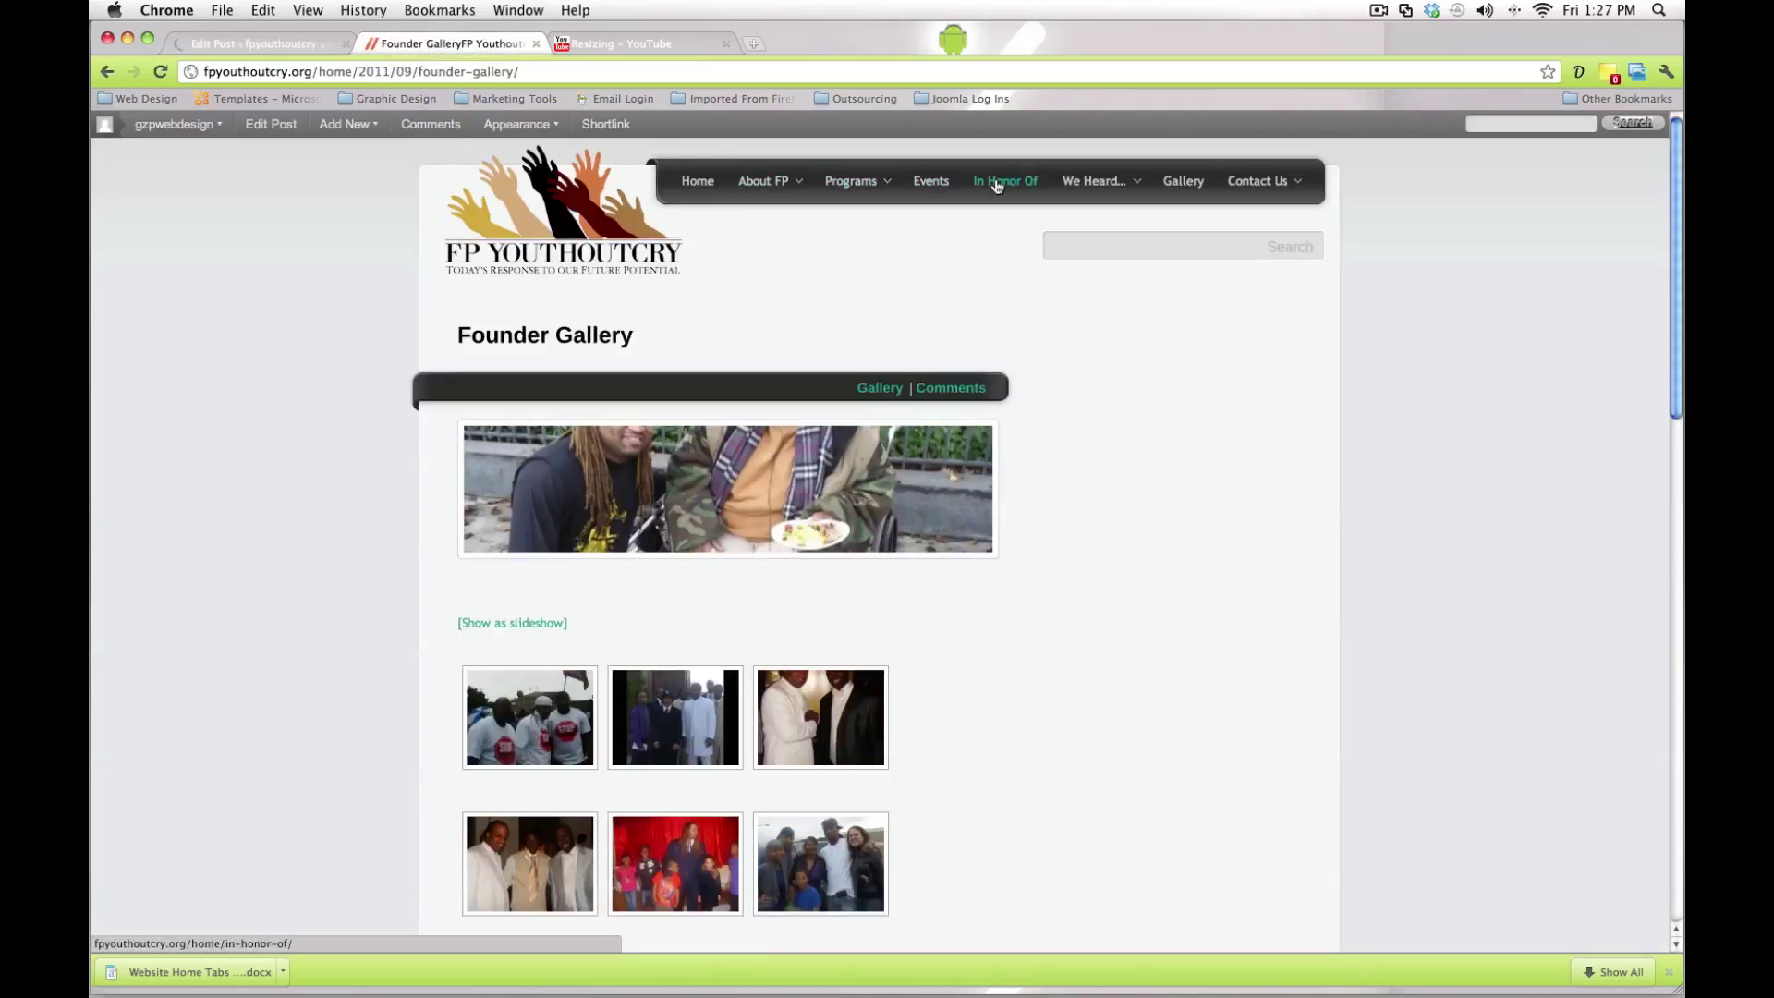
pyautogui.moveTo(1076, 185)
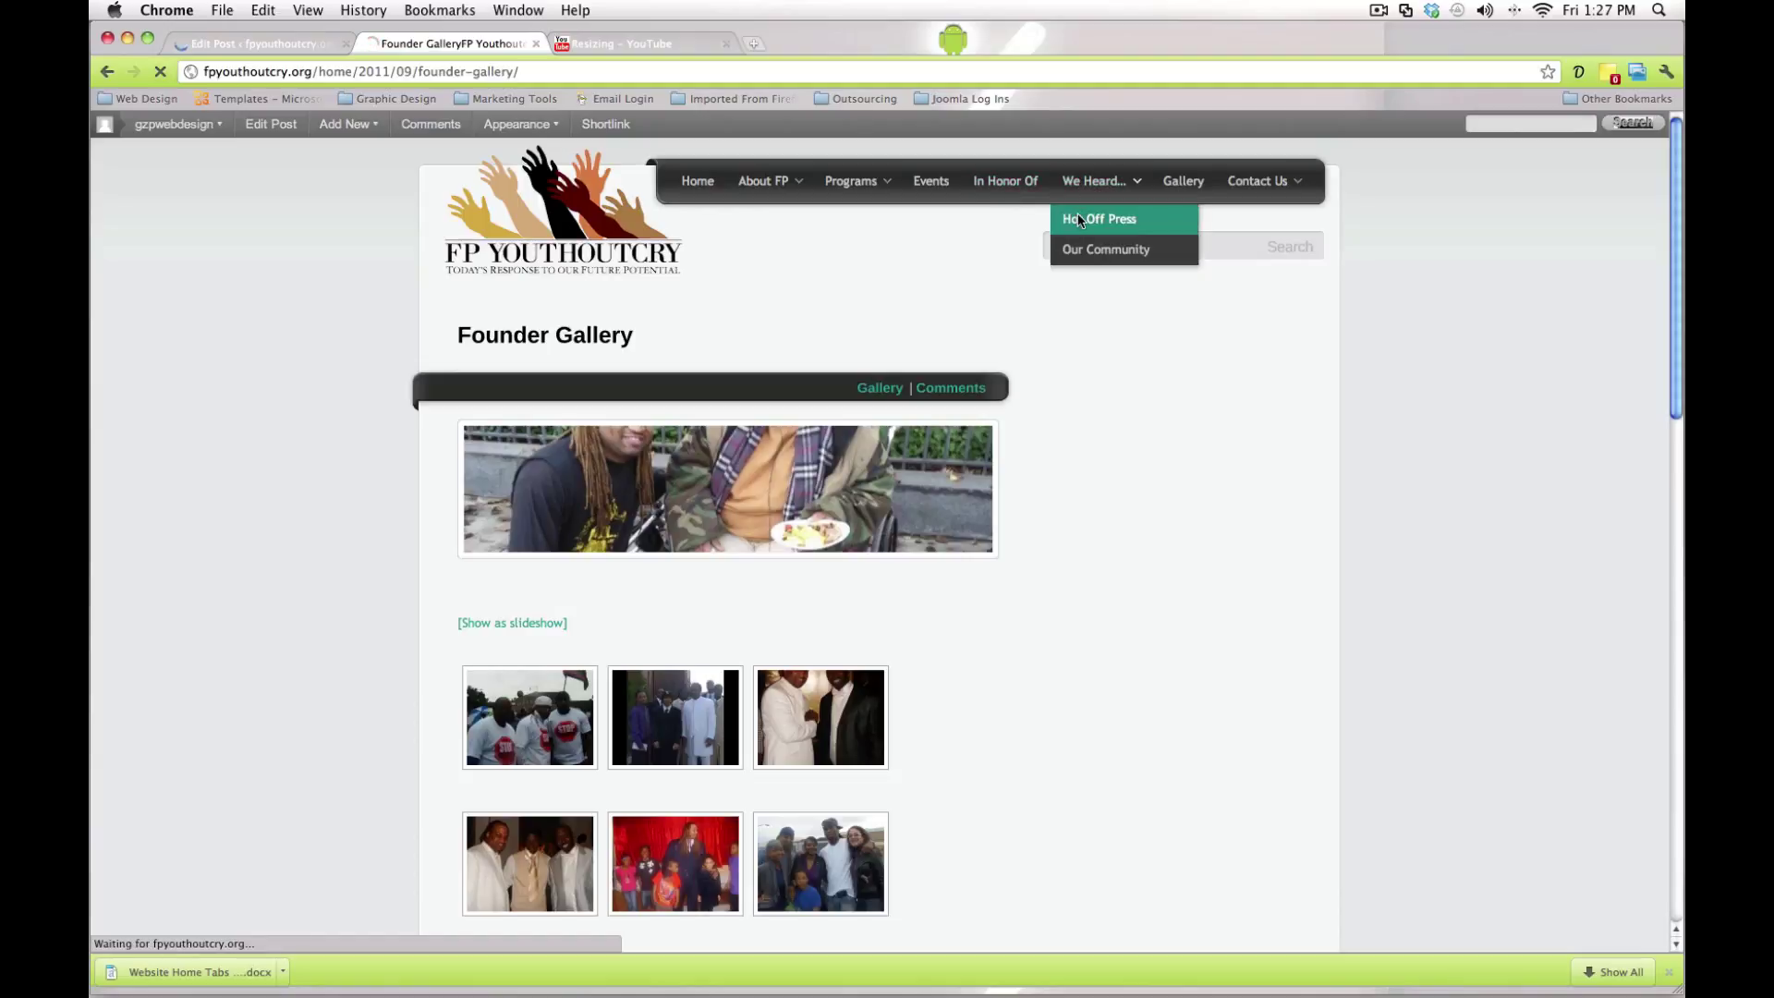
pyautogui.click(1079, 219)
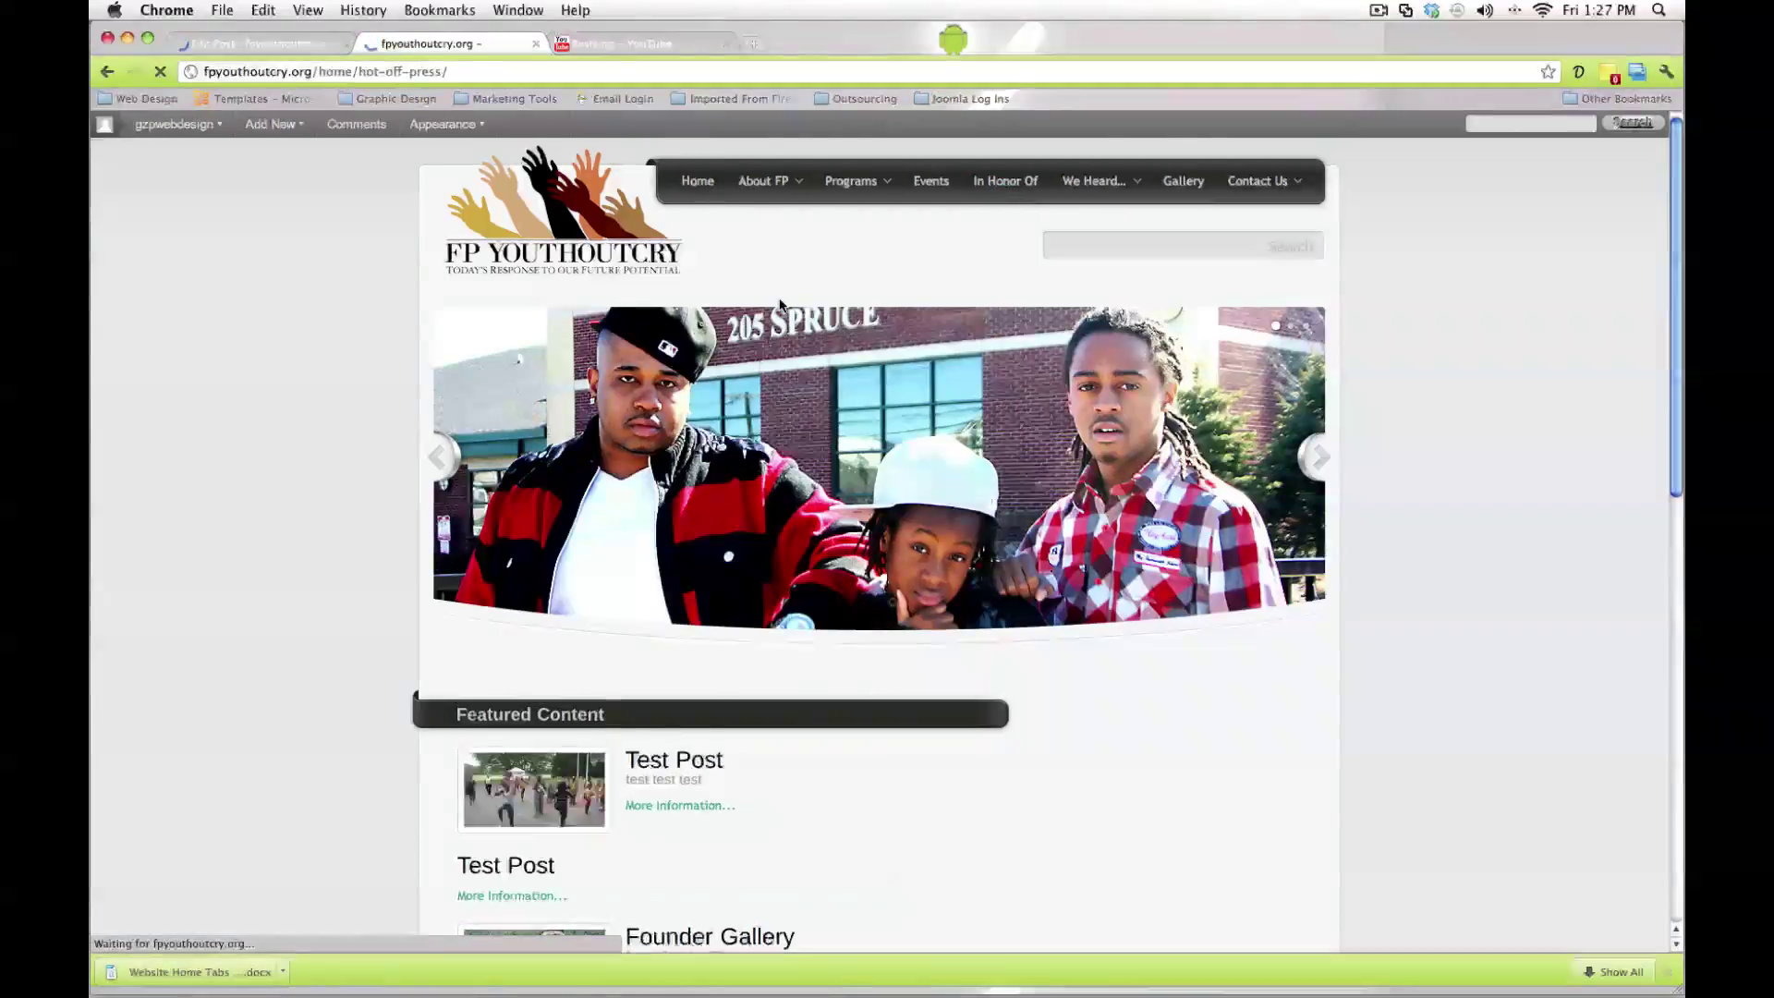
pyautogui.scroll(-5, 705, 369)
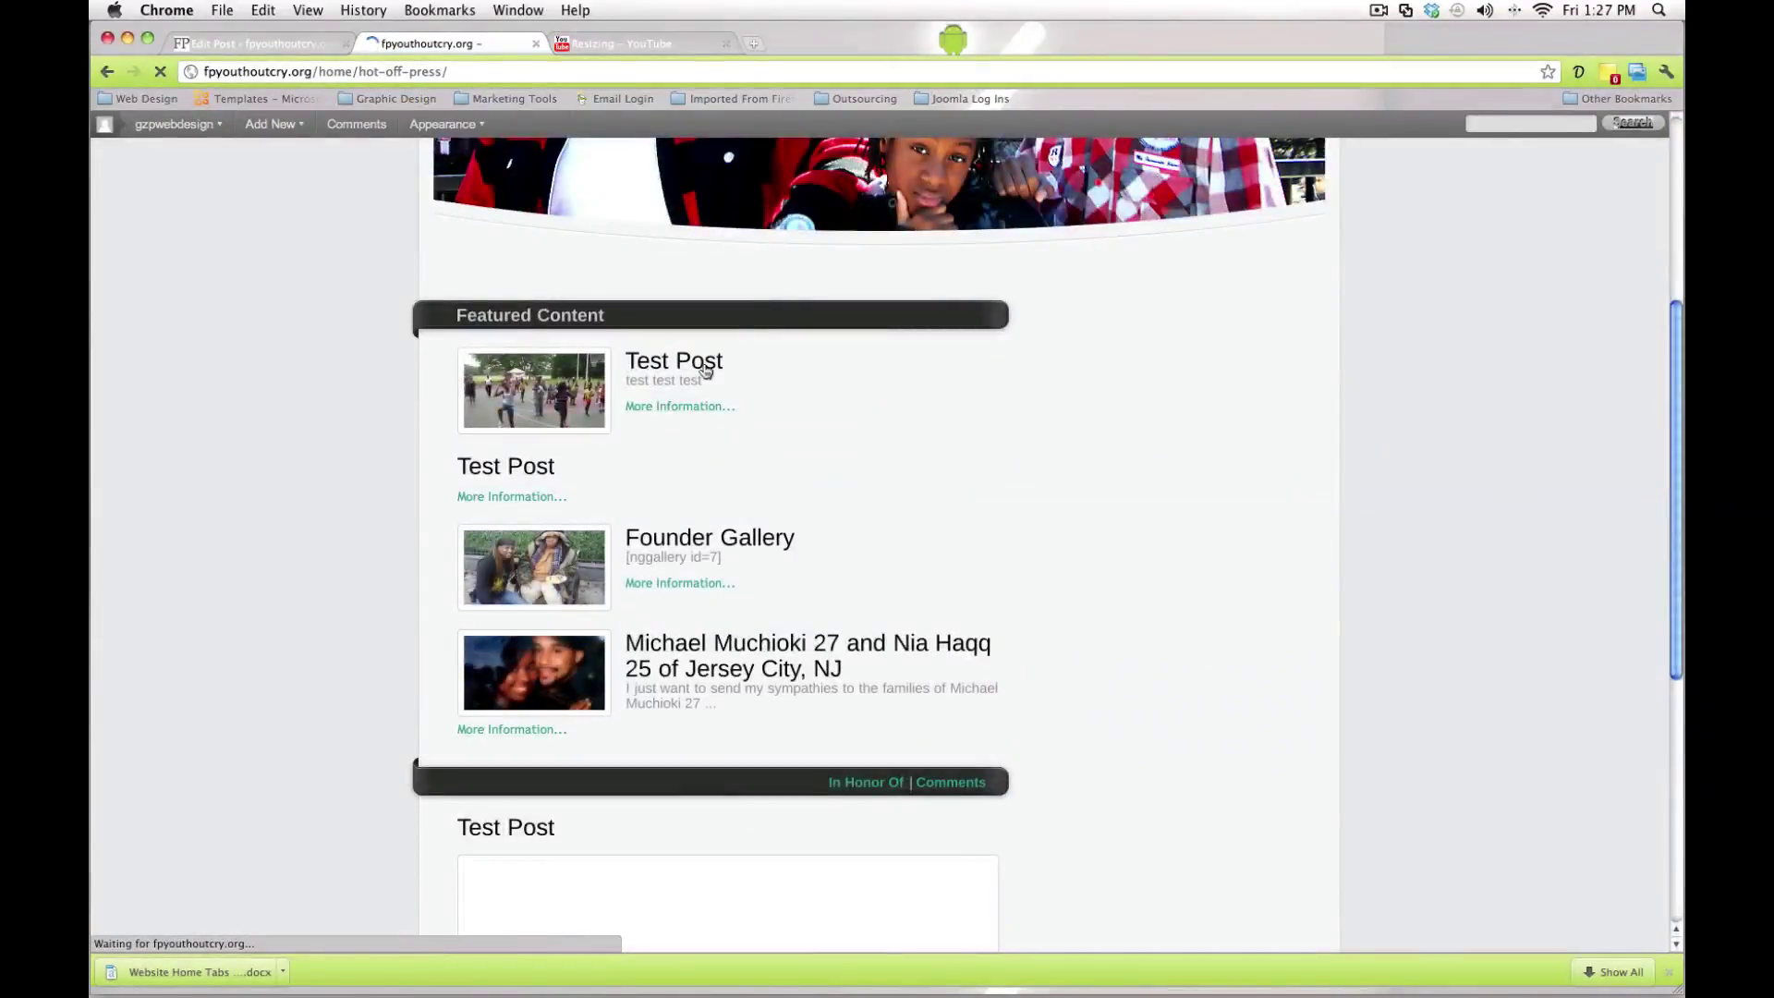
pyautogui.click(557, 394)
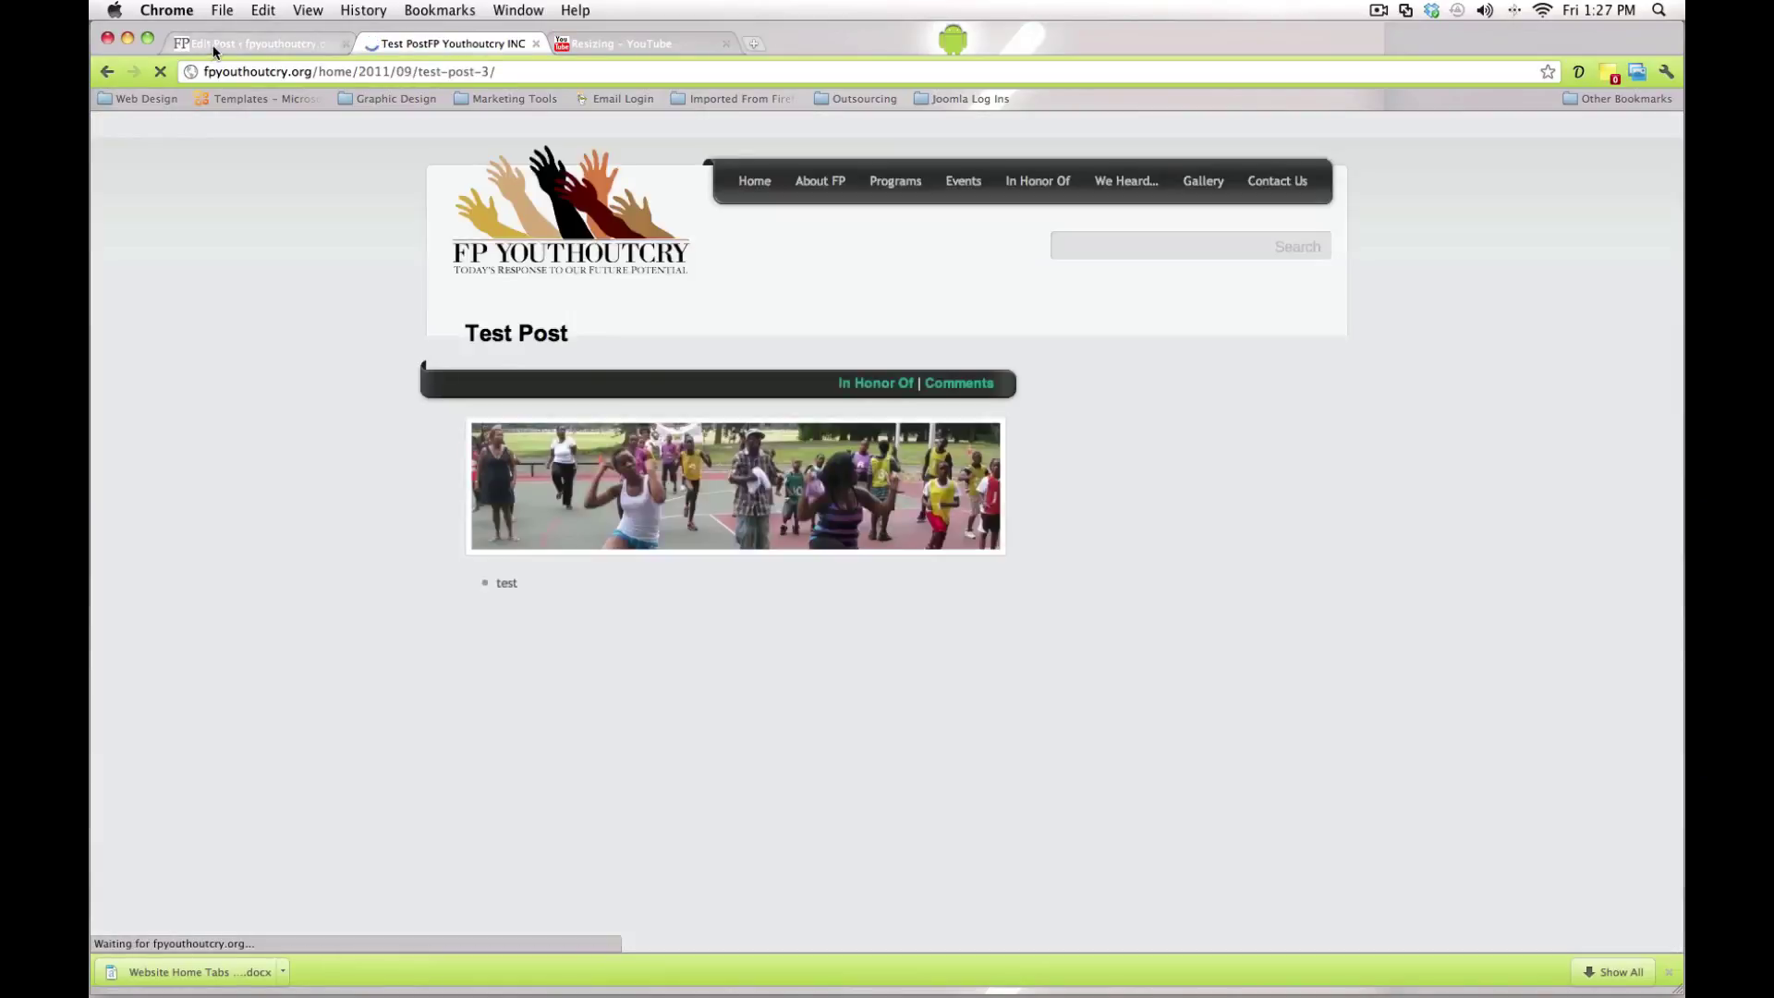
# Step: Return to the Test Post editor and review its content, image fields and general content options
pyautogui.click(220, 44)
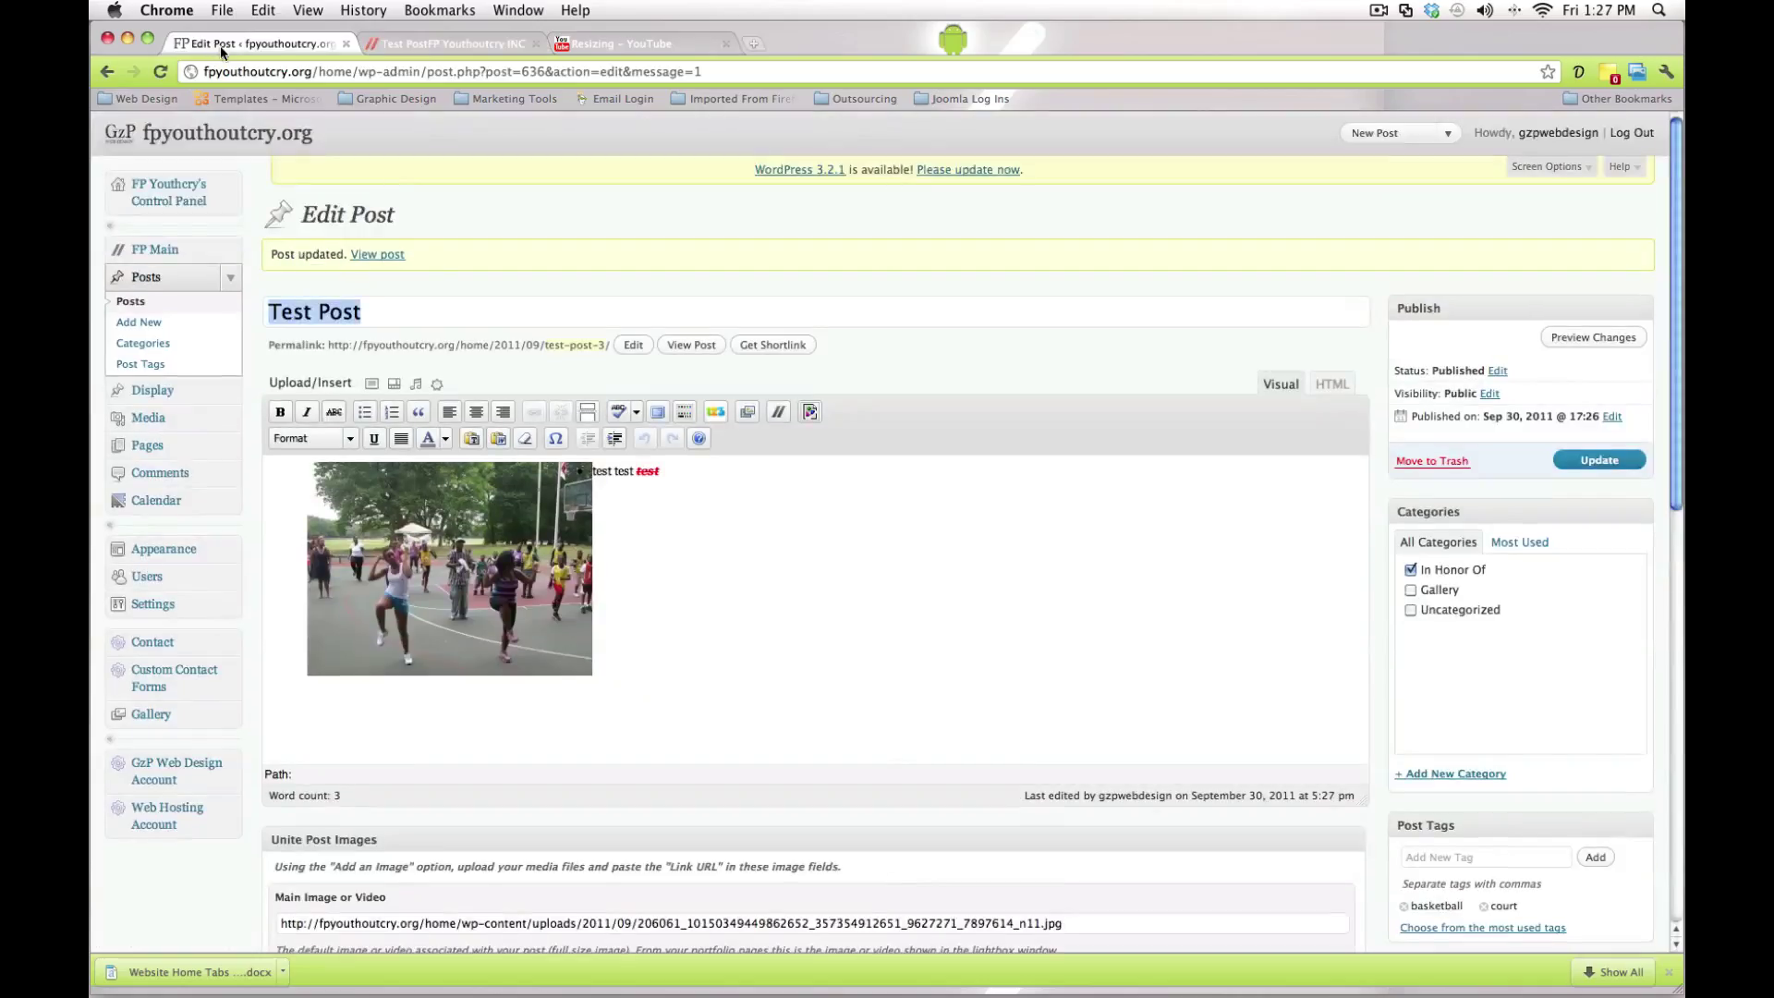
pyautogui.scroll(-5, 1136, 568)
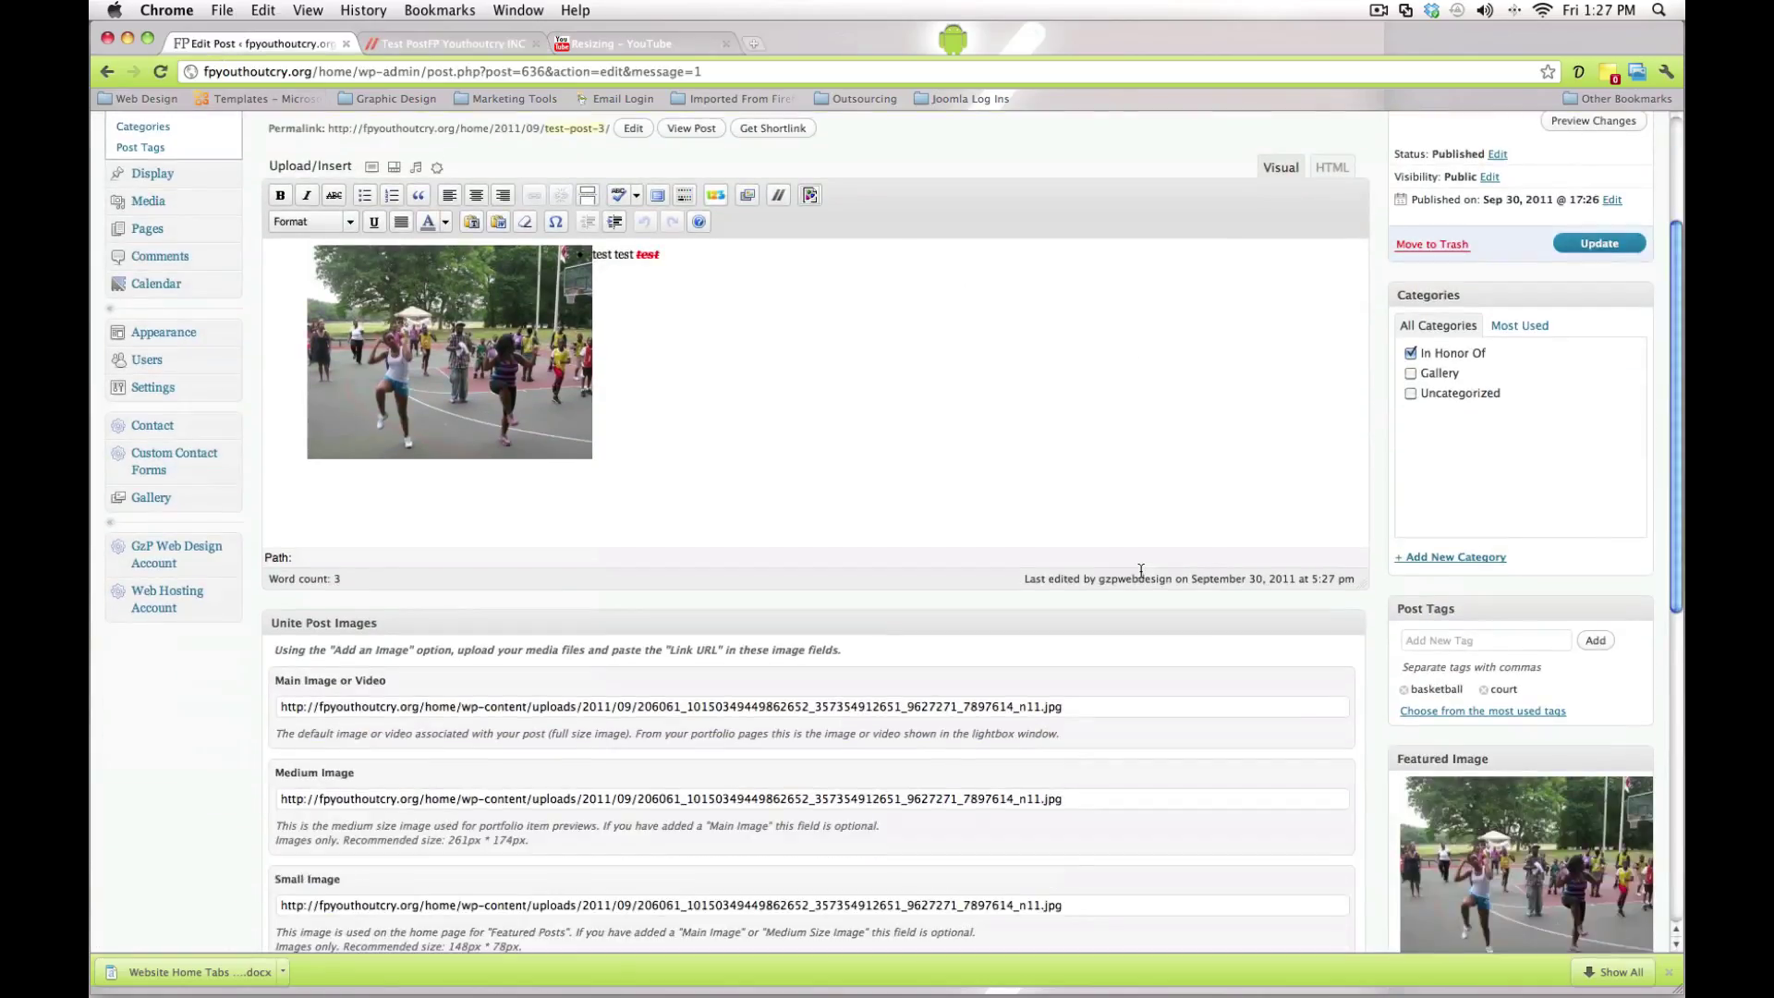
pyautogui.scroll(-4, 1141, 570)
pyautogui.scroll(-4, 1143, 574)
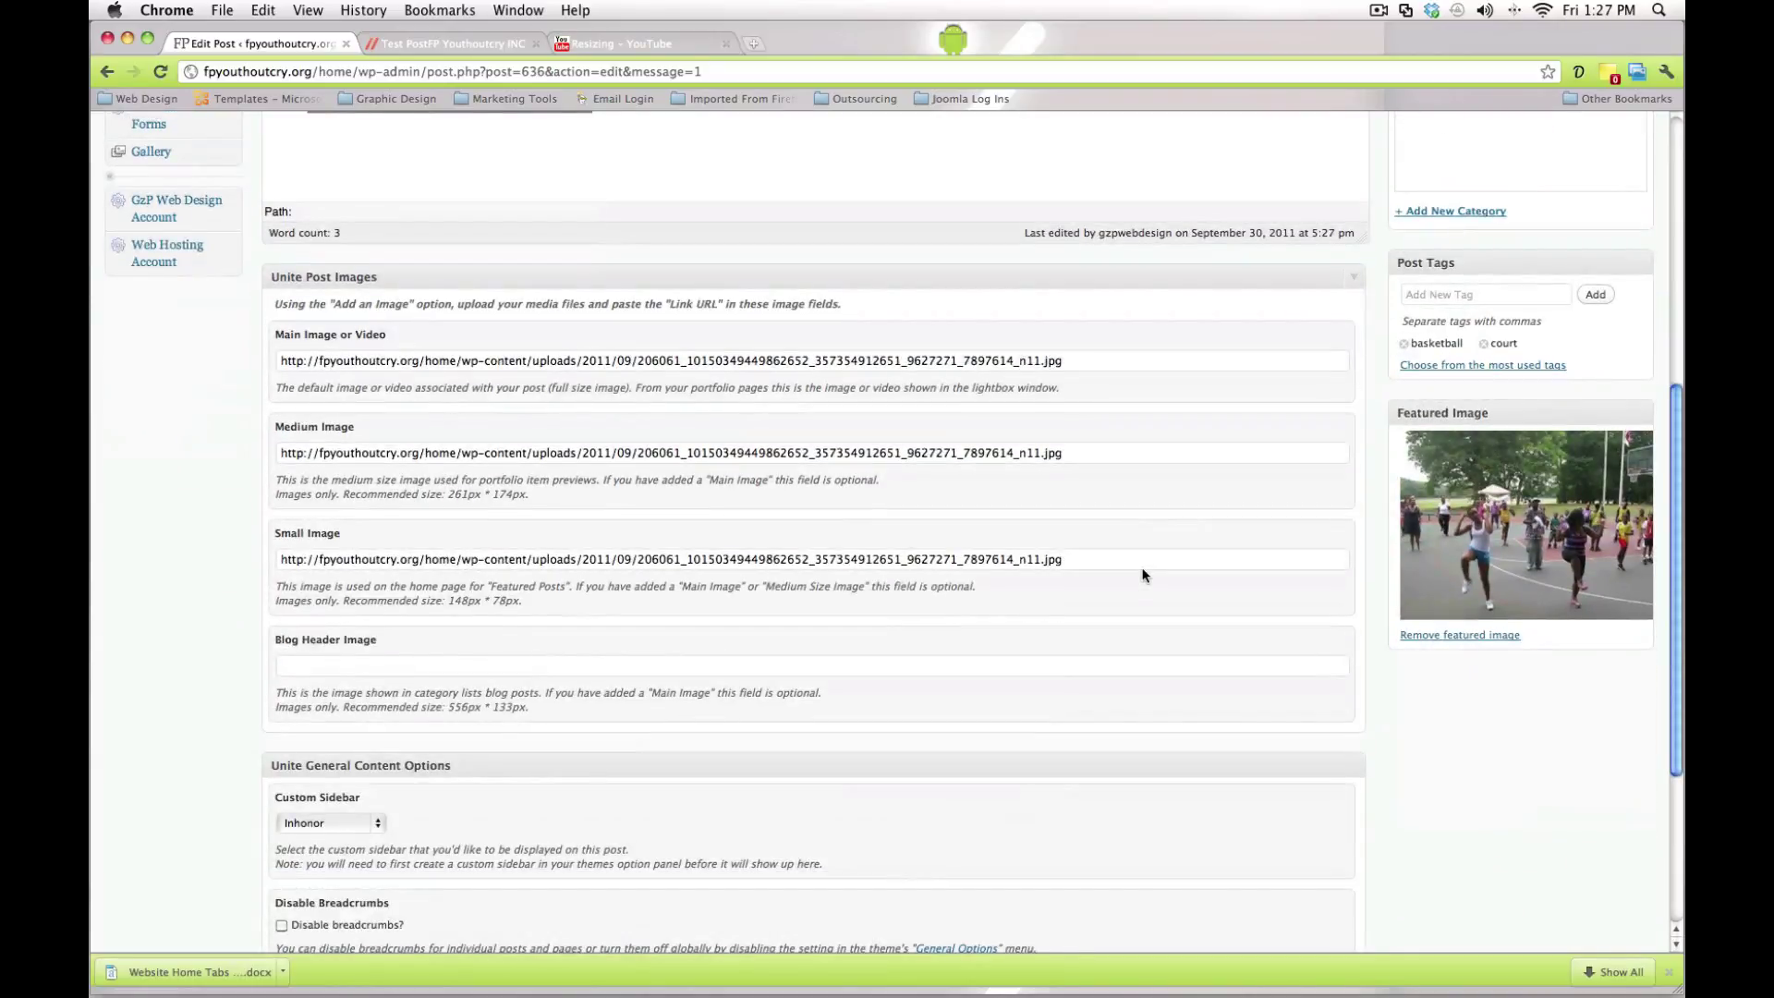
pyautogui.scroll(-3, 1142, 574)
pyautogui.scroll(15, 1143, 582)
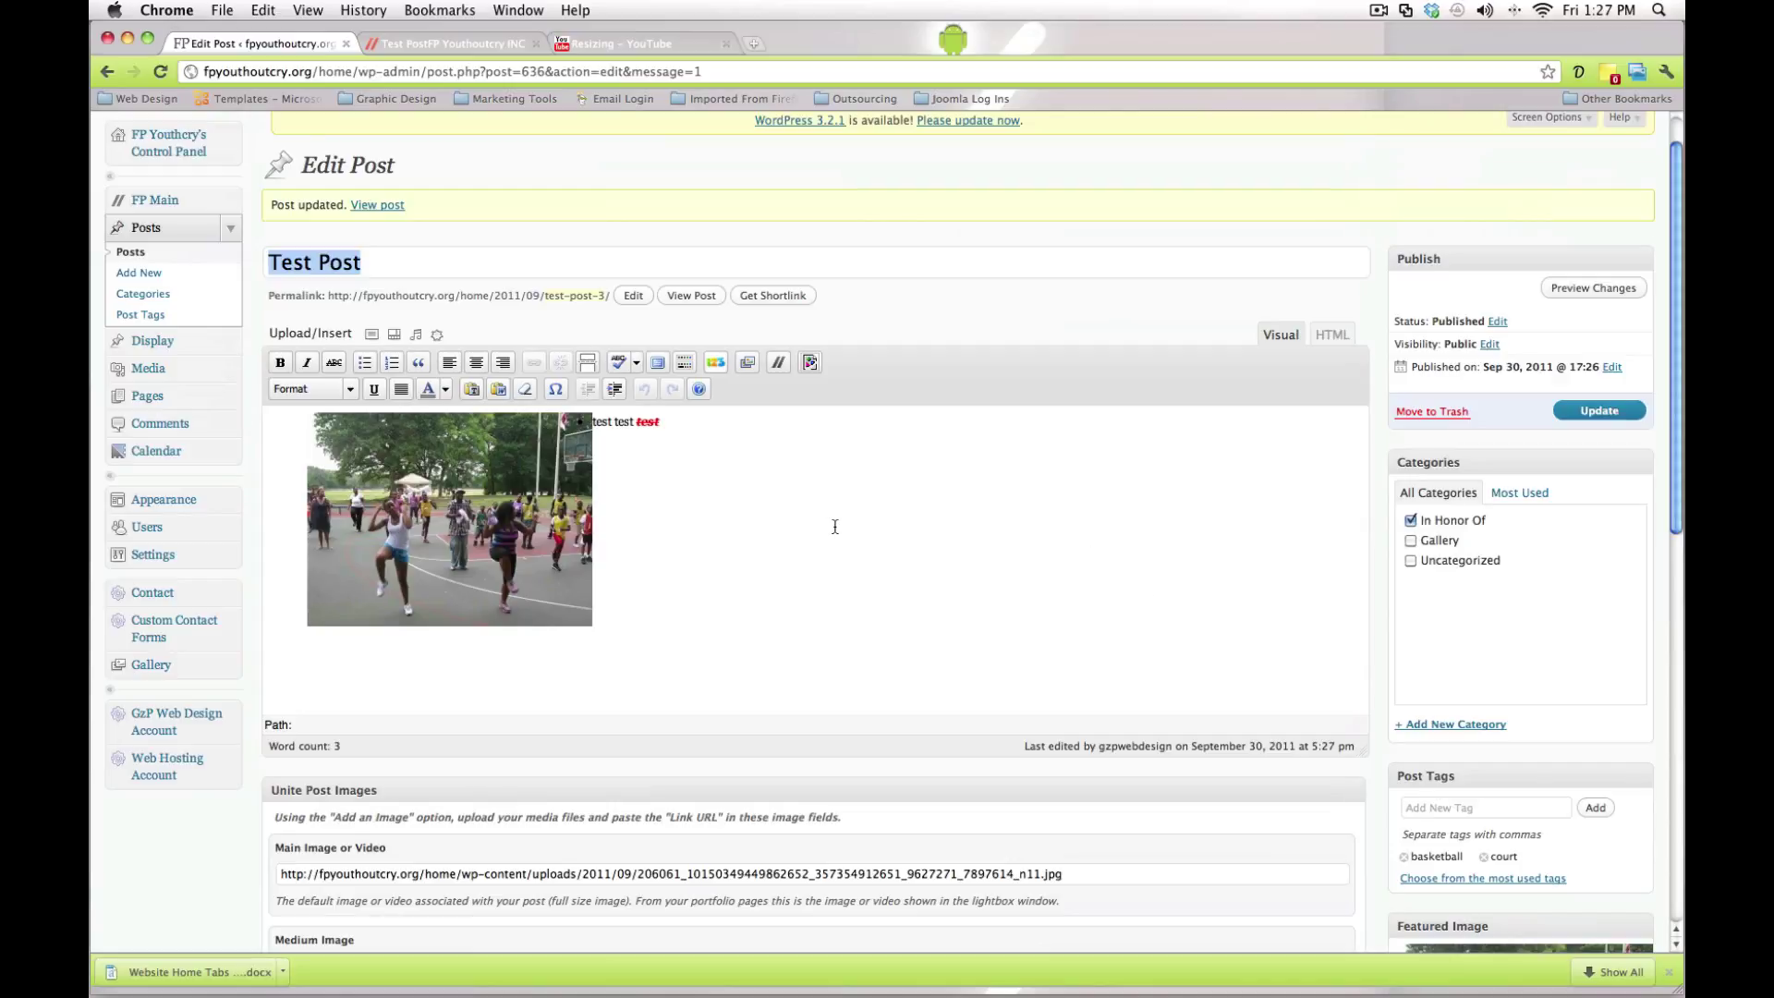
# Step: Expand the Pages section of the admin navigation and move Test Post to the trash
pyautogui.click(229, 397)
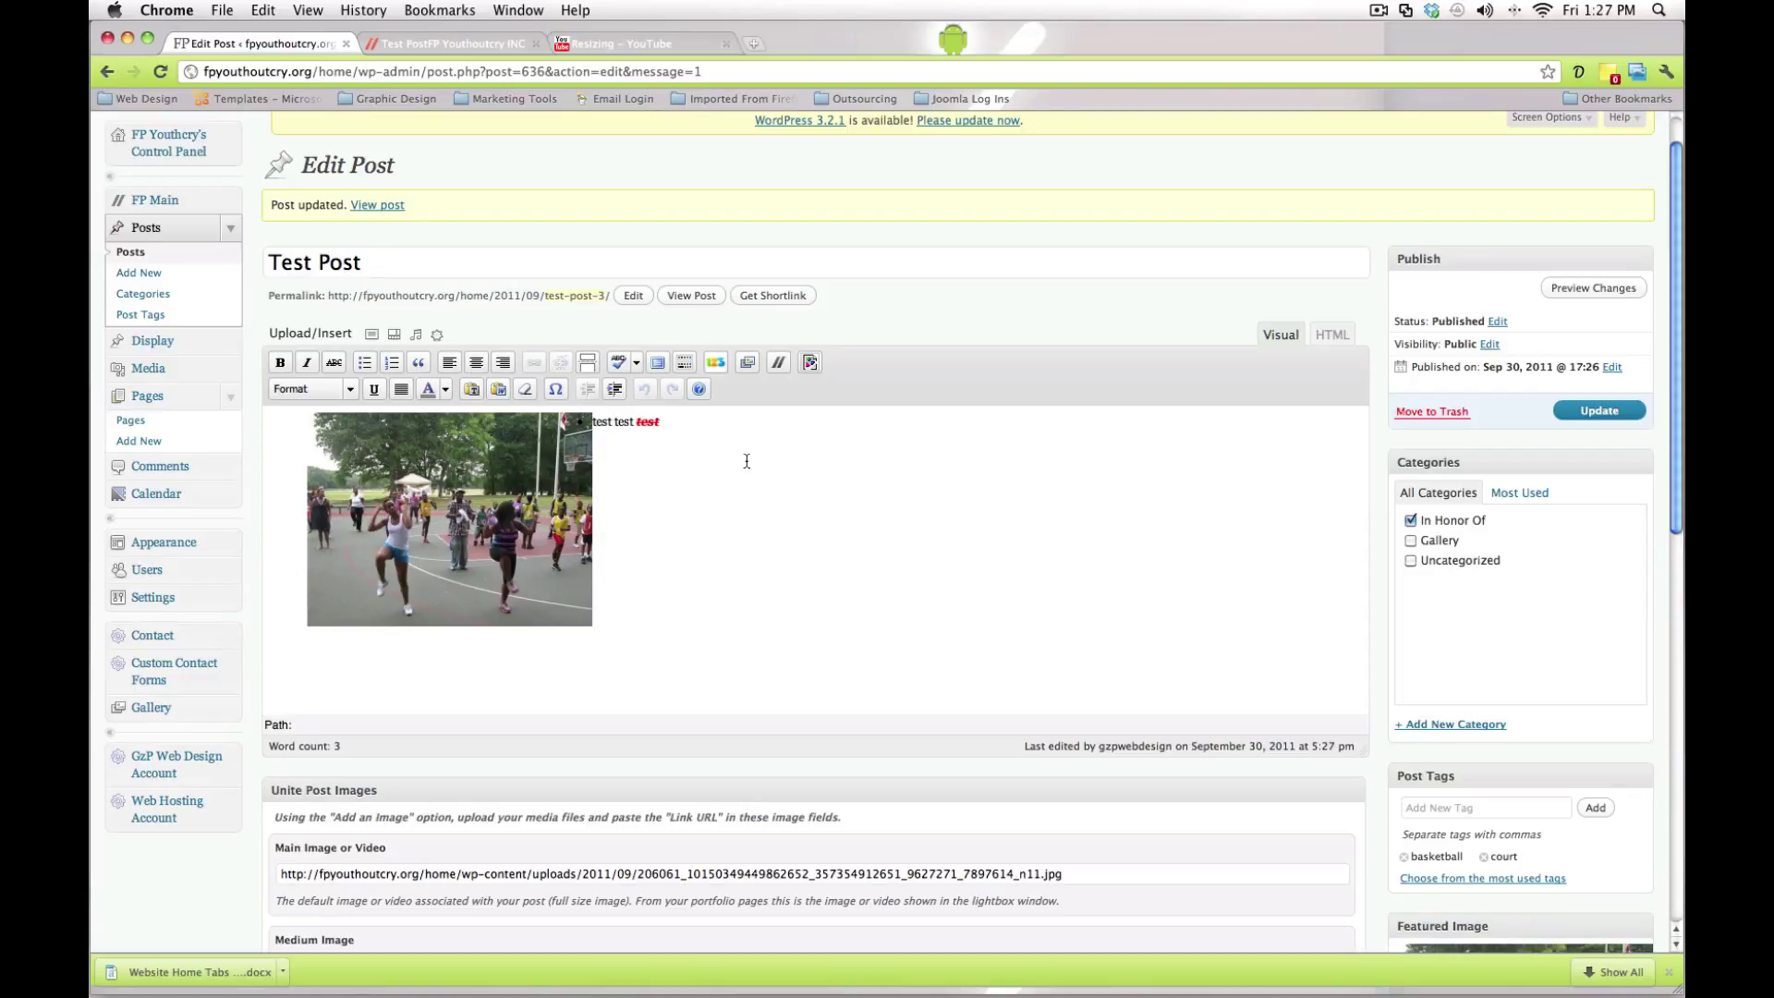
pyautogui.click(867, 466)
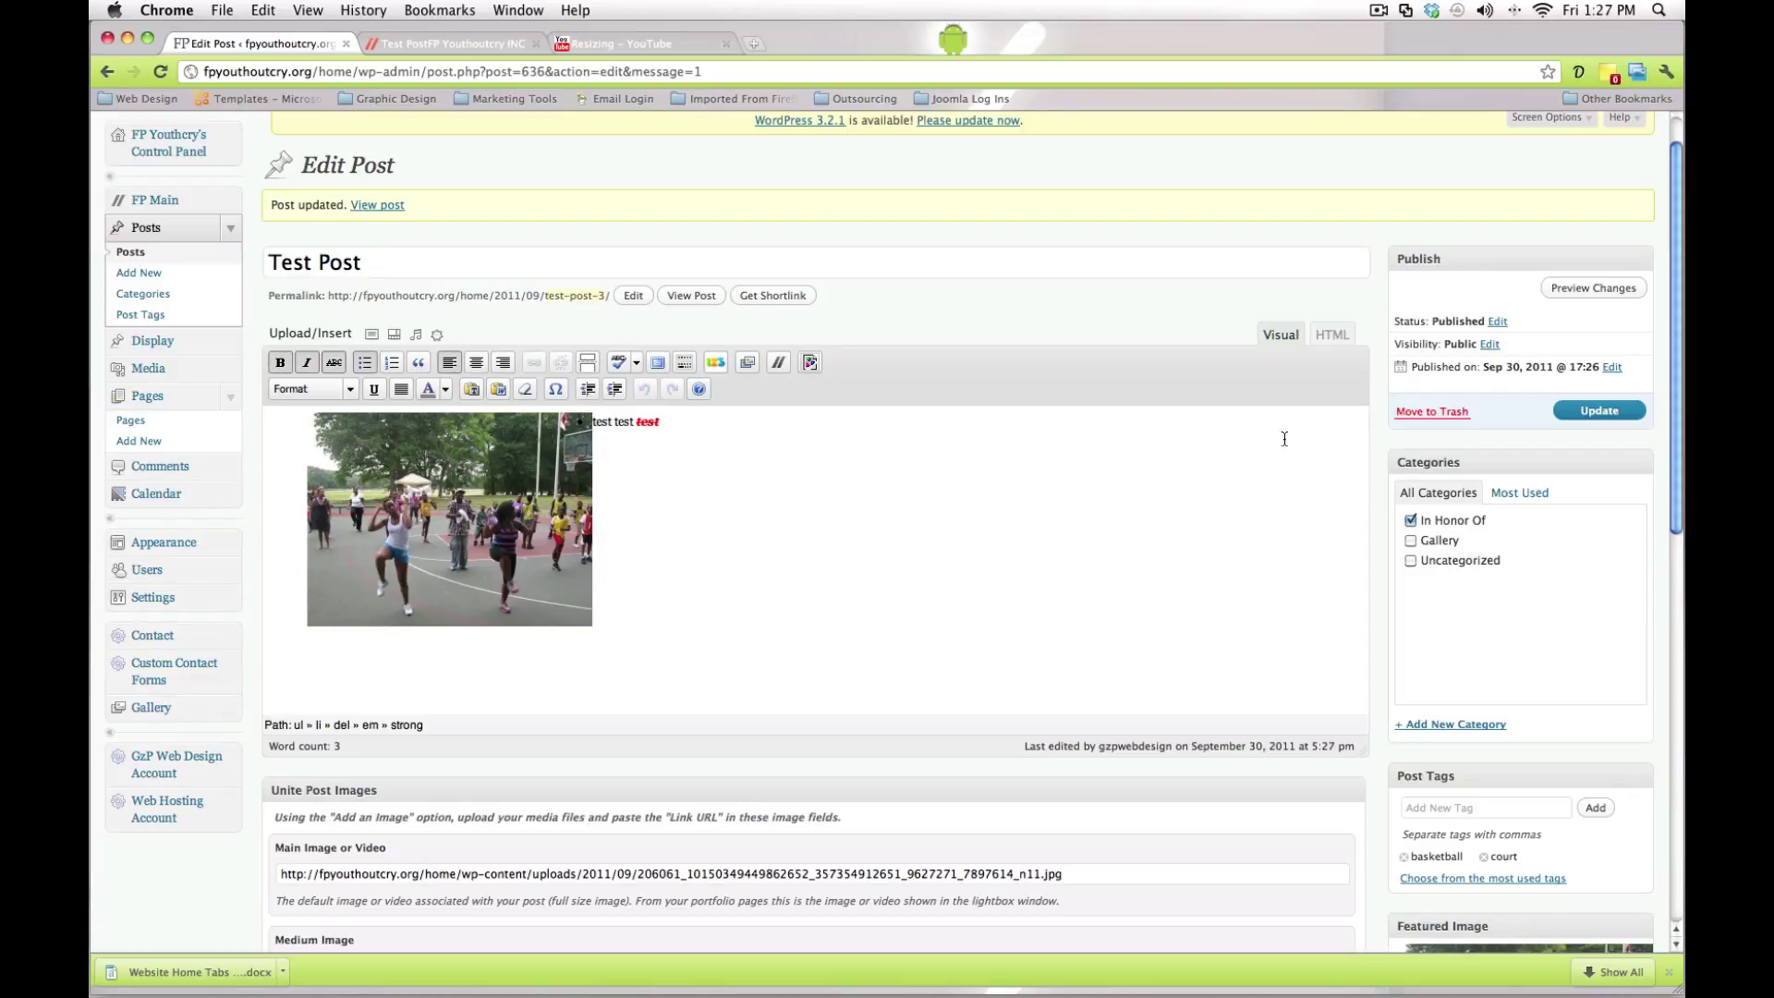
pyautogui.click(1406, 413)
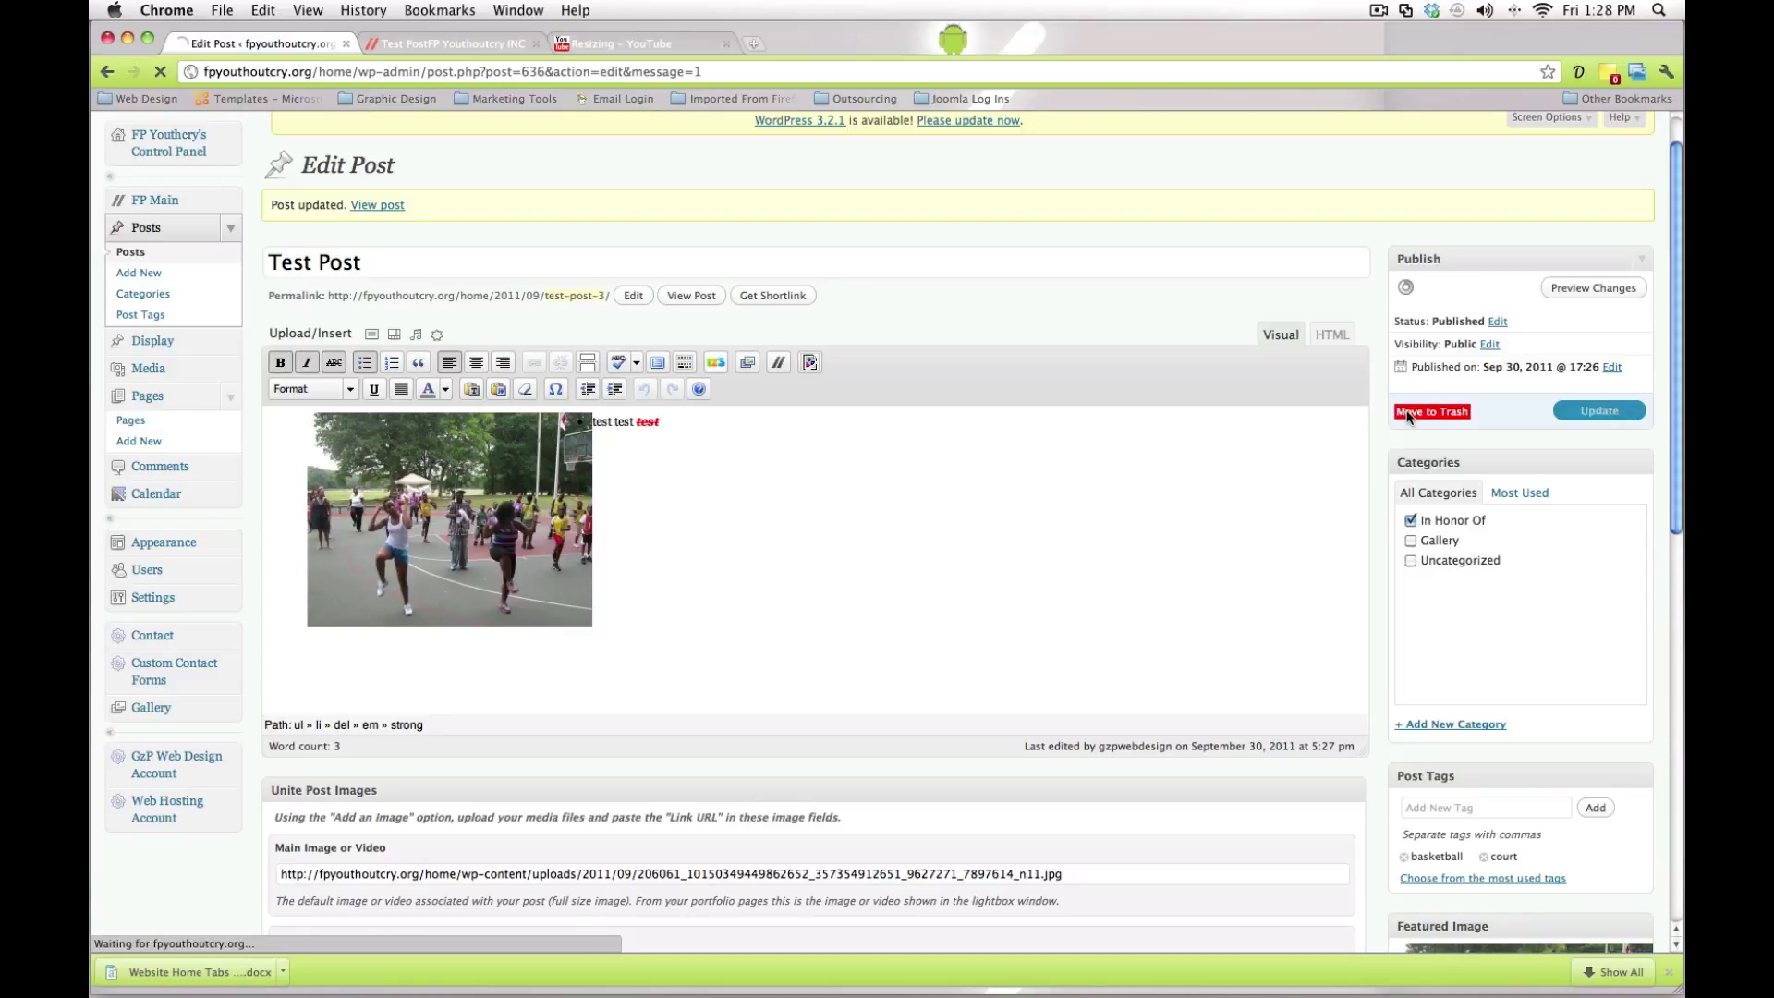